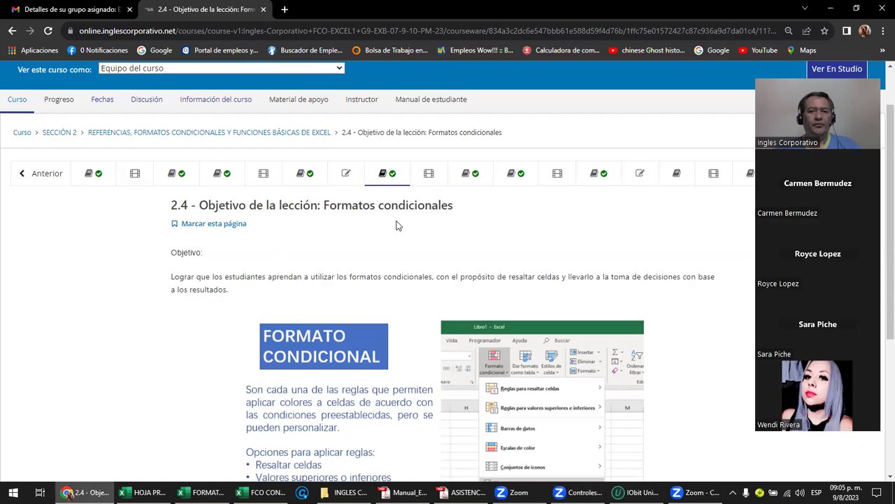
Zoom the lesson 2.4 'Formatos condicionales' page to 110% and scroll through its content
scroll(404, 228, down, 1)
scroll(407, 229, down, 2)
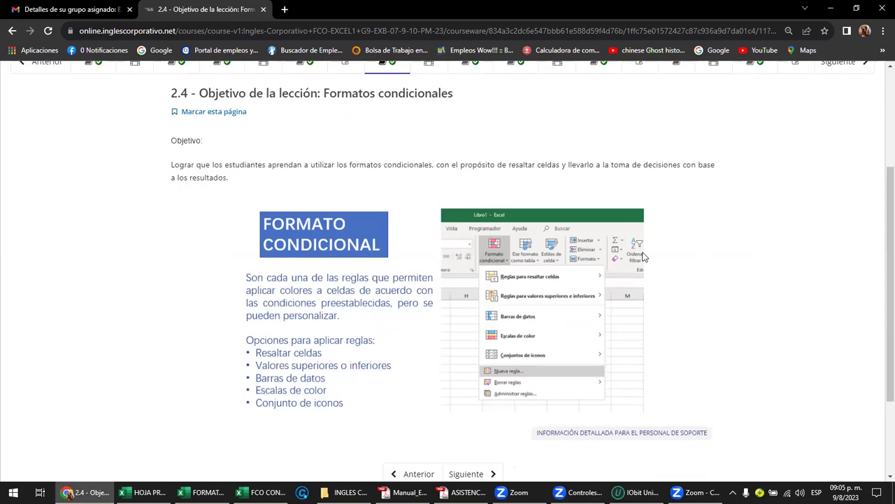
key(ctrl+plus)
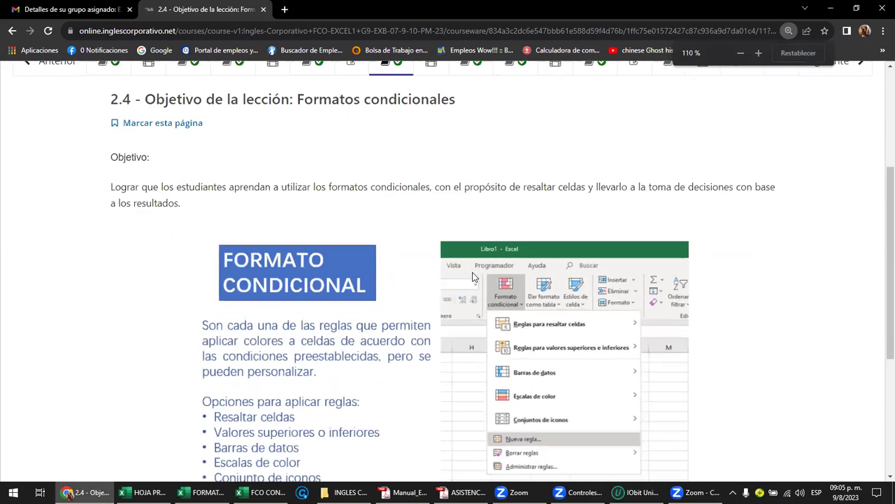
scroll(474, 277, down, 1)
scroll(472, 277, down, 1)
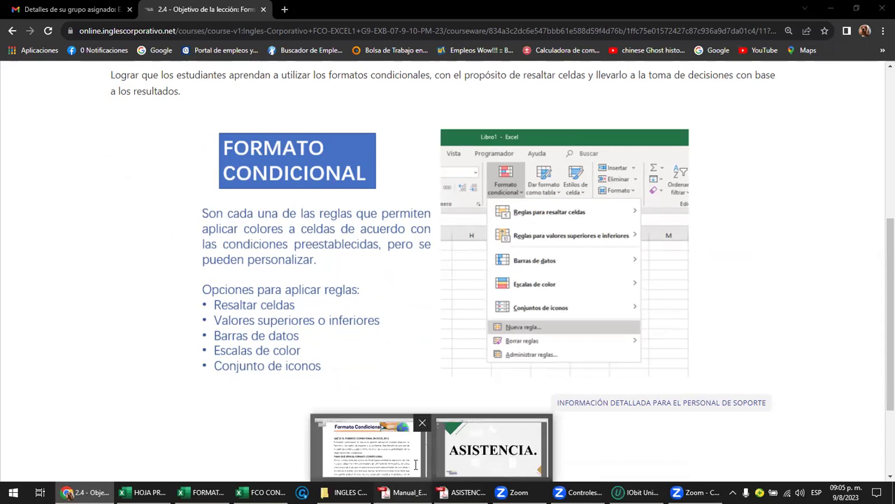
Read page 42 of Manual_Excel_Basico.pdf, then return to Excel and select the vendor table B3:F16
click(402, 492)
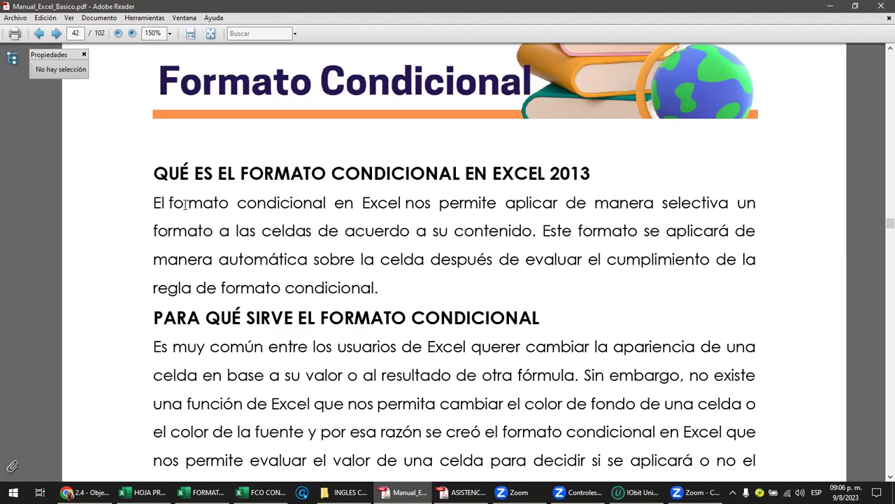
mouse_move(203, 493)
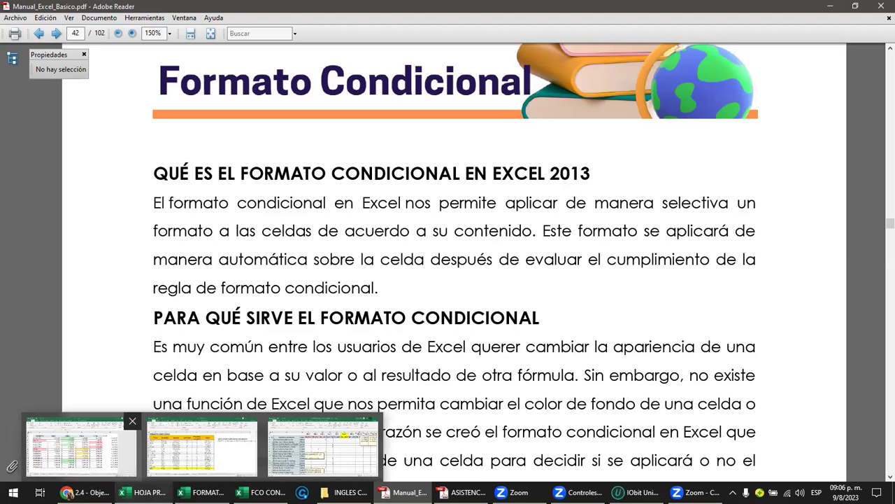
click(81, 448)
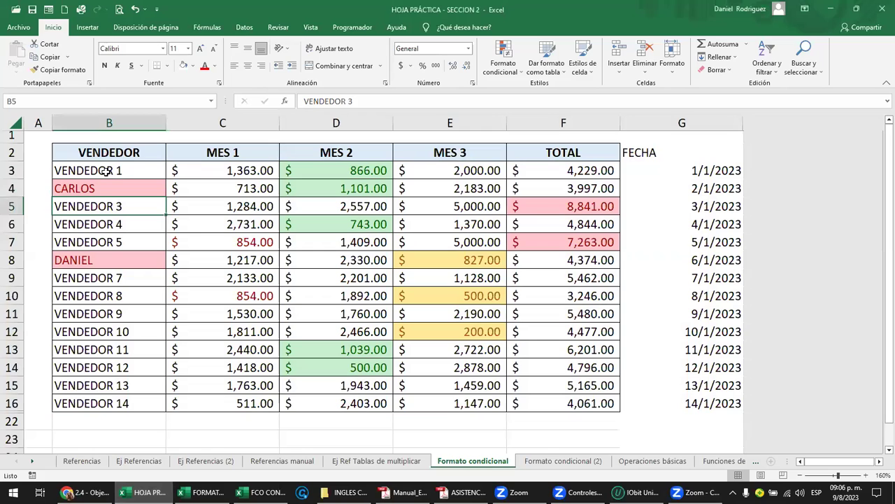
drag(105, 170, 574, 396)
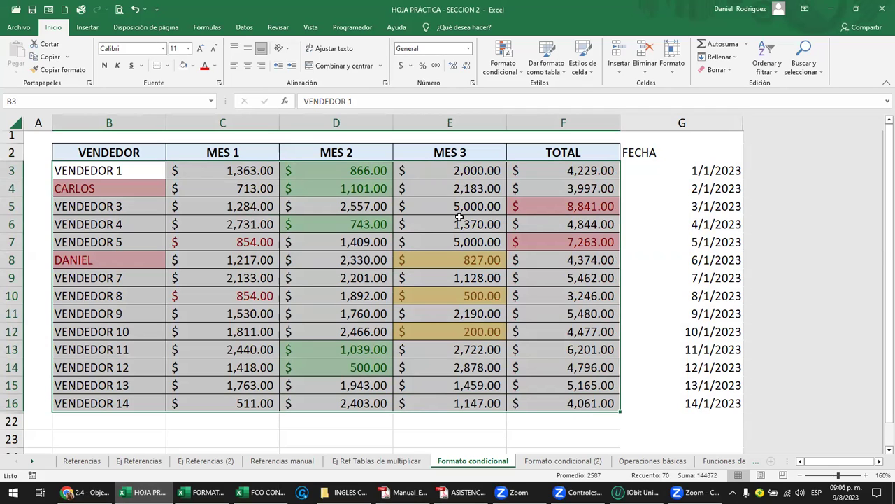
Select the vendor table and clear the conditional formatting rules from the entire sheet
click(123, 423)
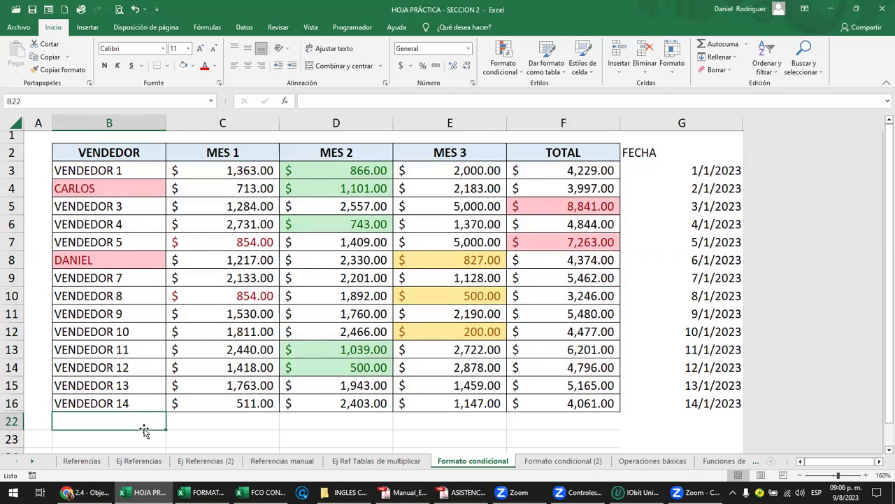
drag(103, 168, 552, 404)
click(503, 63)
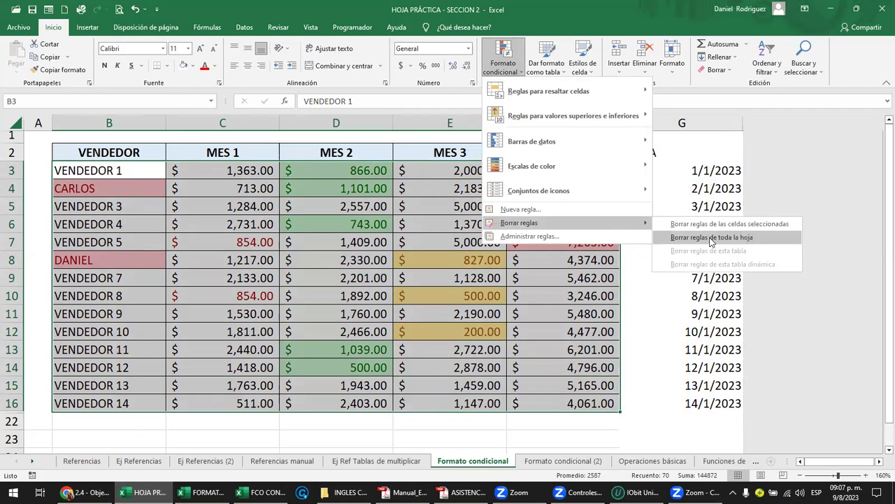
mouse_move(519, 222)
click(711, 236)
click(632, 253)
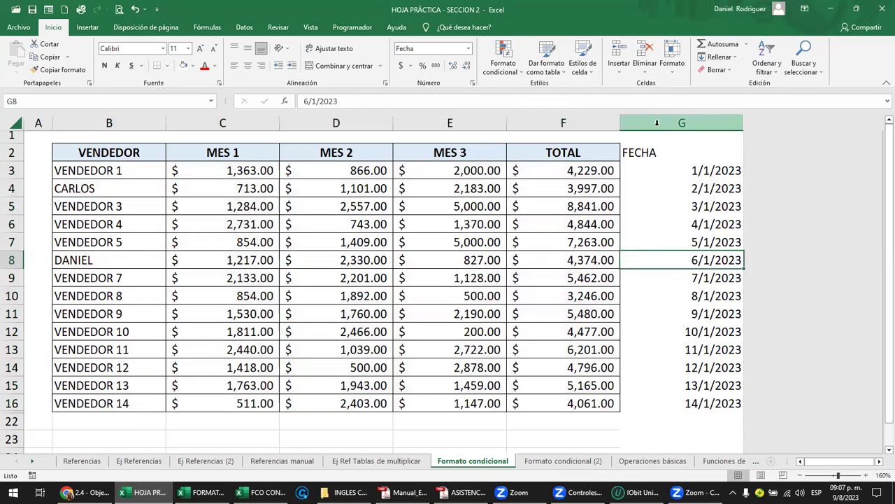
Fill column B down from VENDEDOR 1 to VENDEDOR 14 with the fill handle
click(114, 170)
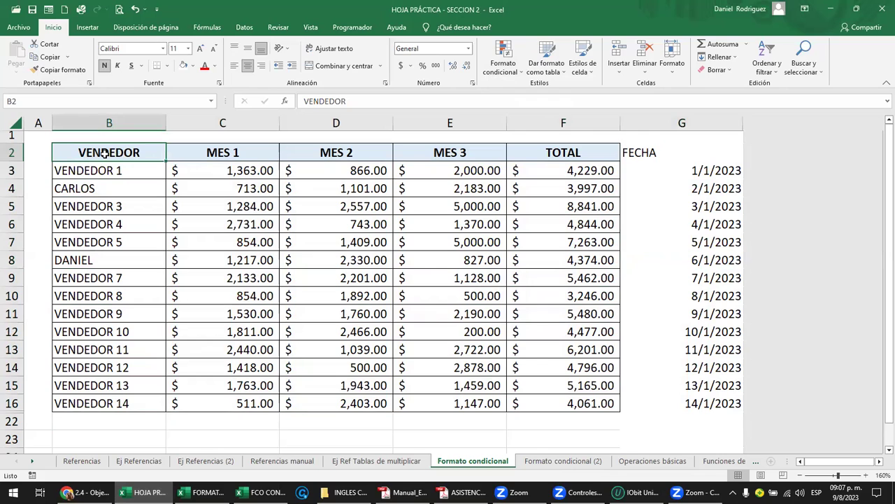
click(108, 188)
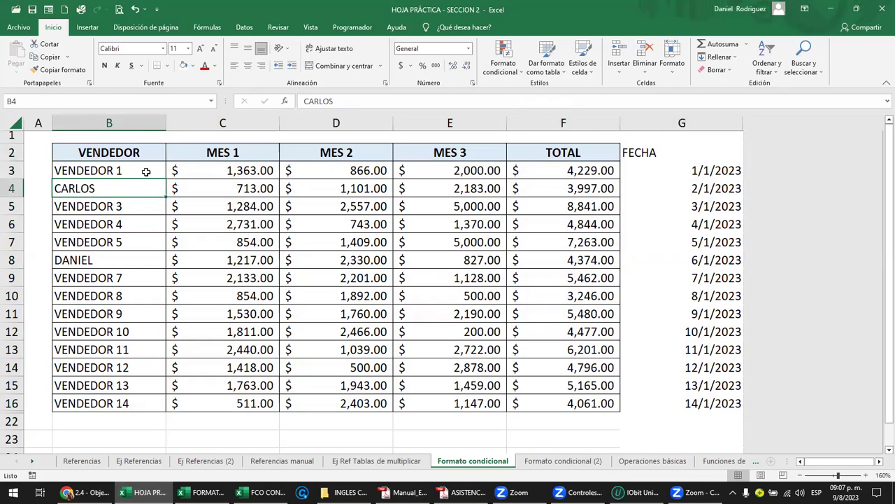
click(146, 171)
drag(166, 179, 144, 403)
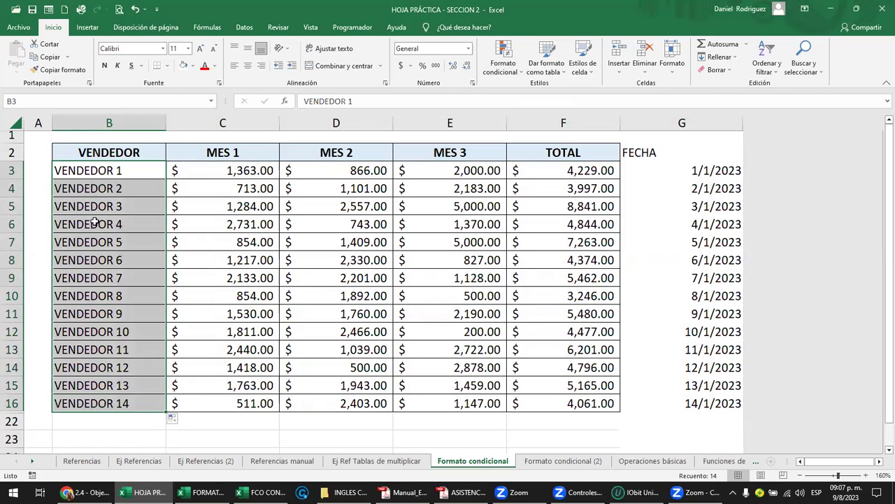
click(109, 171)
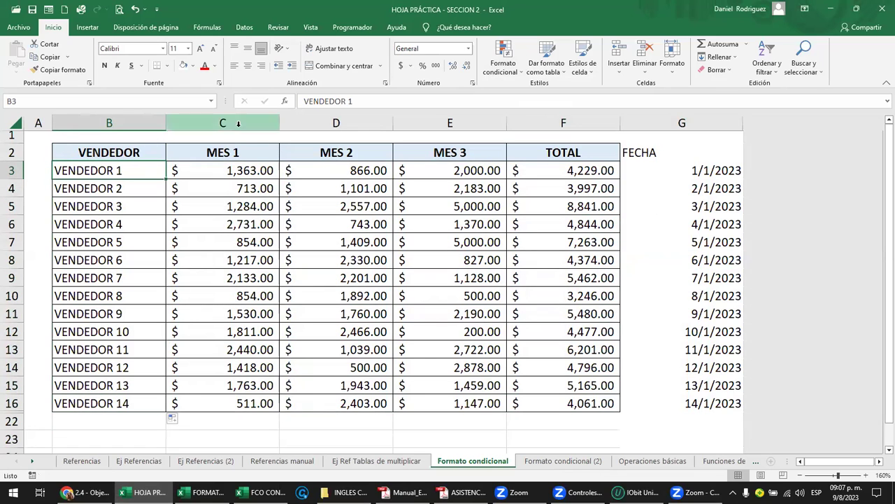
Centre the FECHA header in cell G2
click(235, 151)
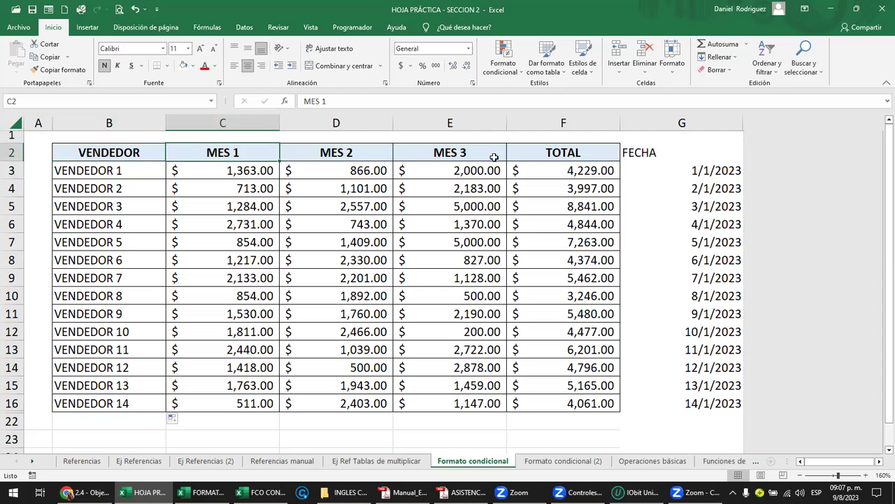
click(584, 152)
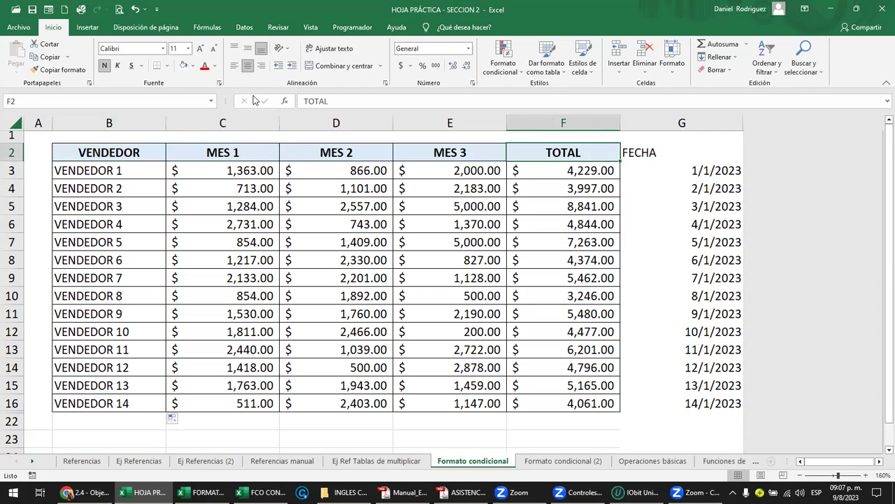
key(Right)
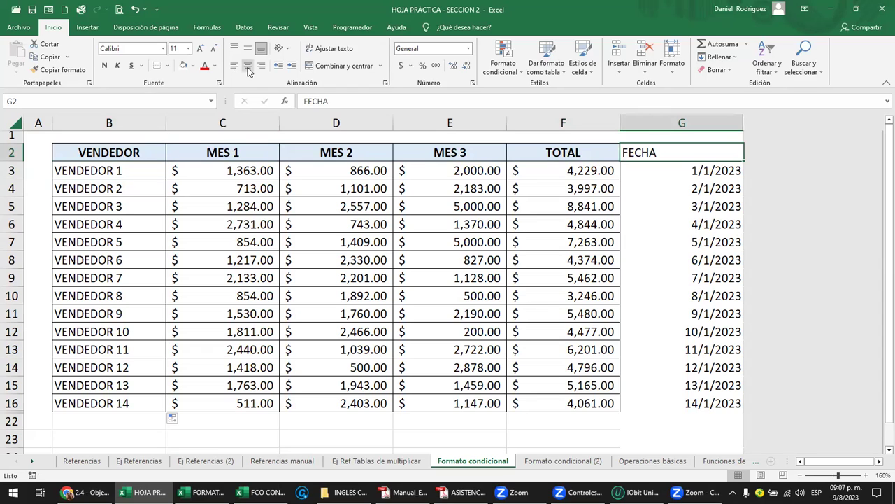
click(249, 67)
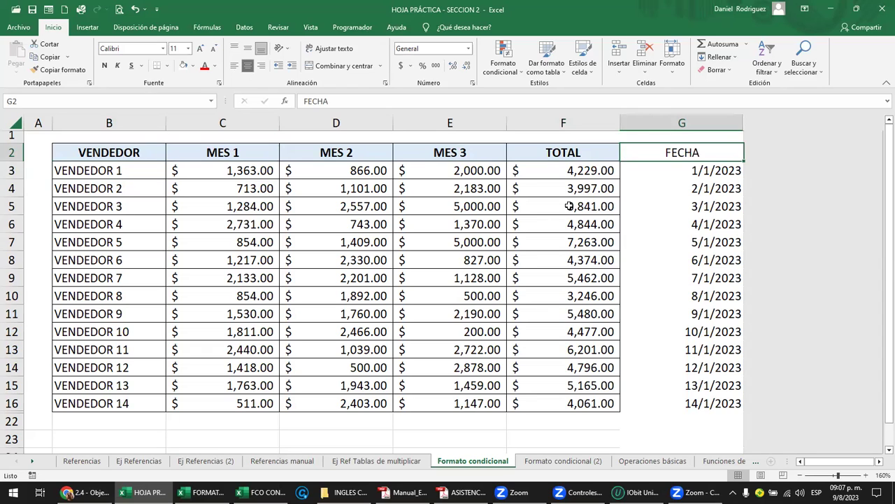
click(98, 175)
click(114, 401)
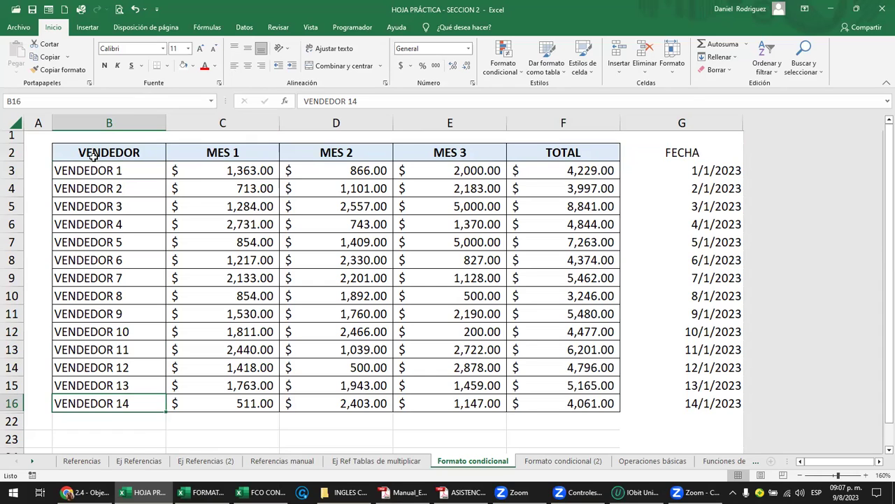
Enter the label TOTAL in cell B22
click(130, 420)
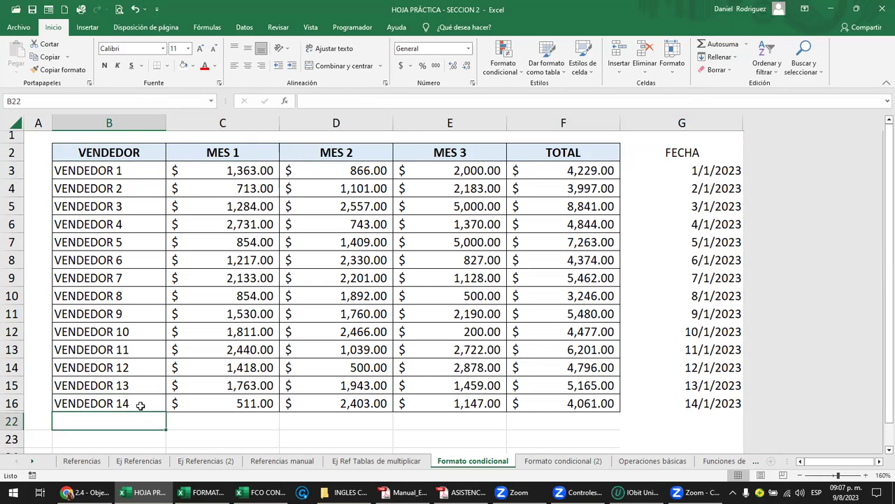
text(TOTAL)
key(Return)
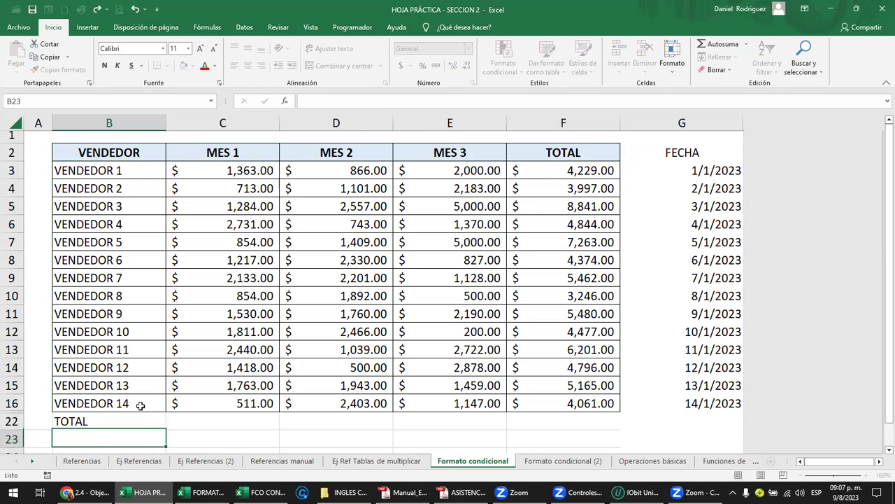
AutoSum C22:F22 to get totals 20,622.00, 23,210.00, 28,604.00 and 72,436.00
key(Up)
key(Right)
key(shift+Right)
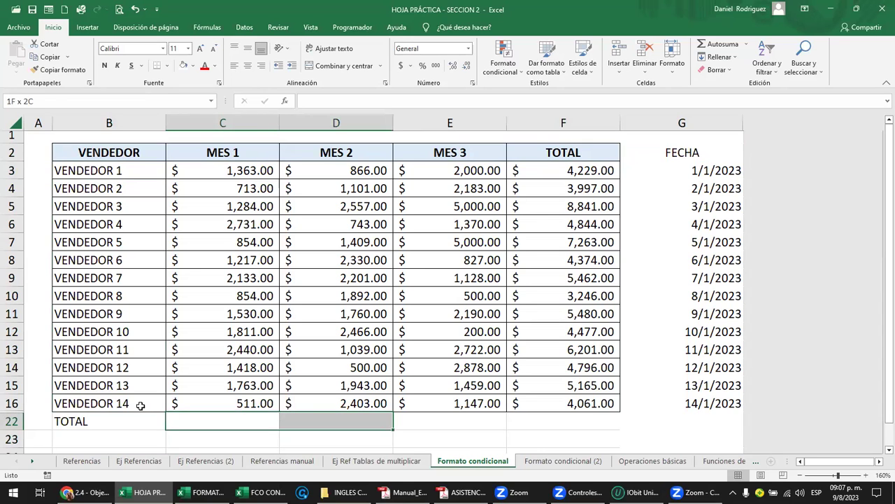
key(shift+Right)
key(shift+Right)
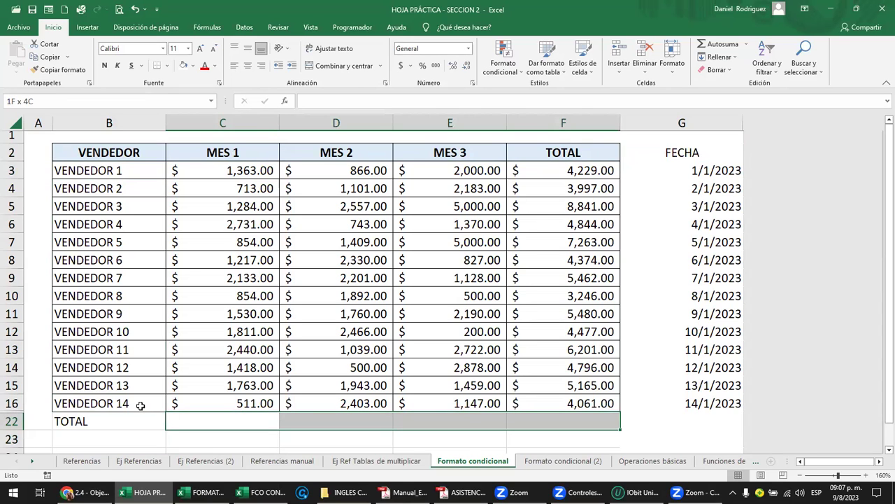
click(722, 44)
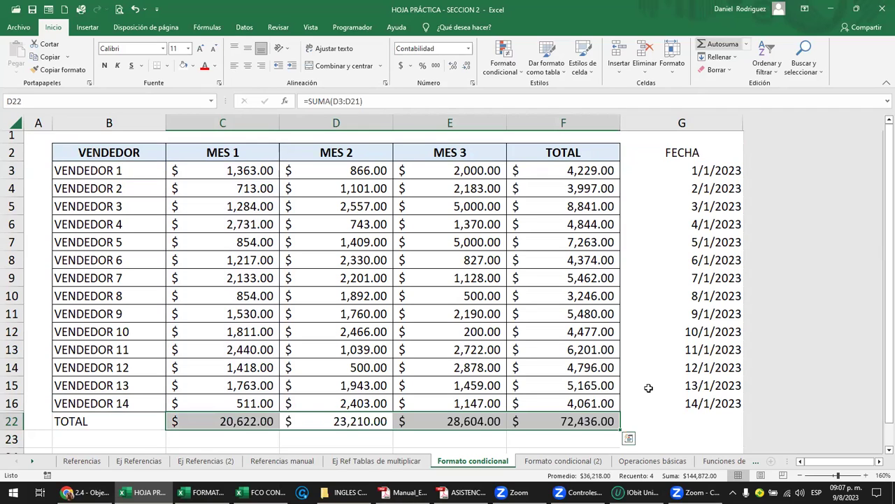
click(98, 421)
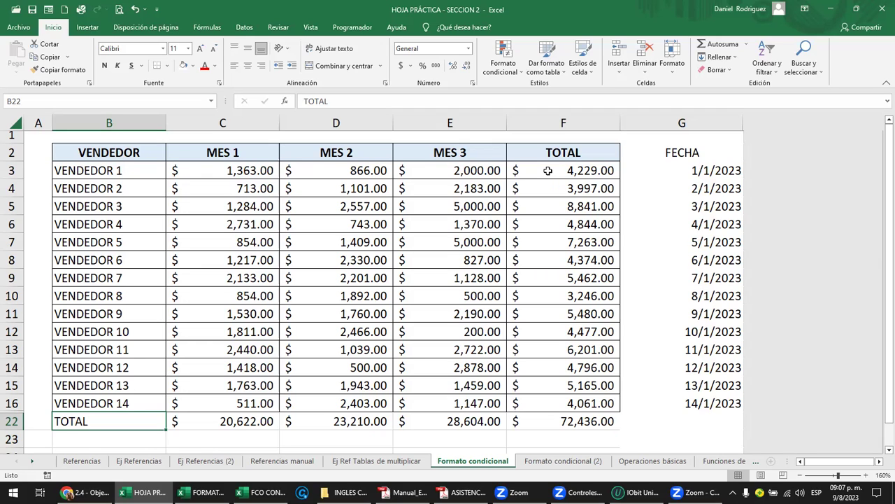
drag(549, 171, 560, 403)
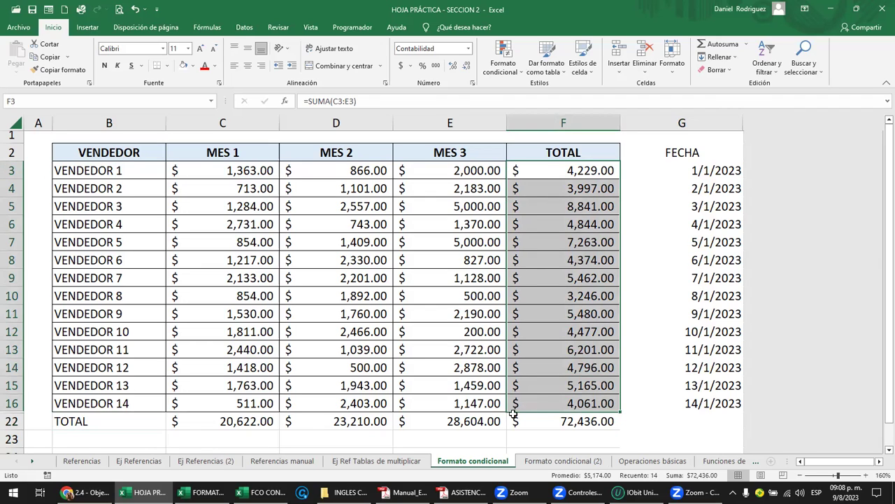
Give the TOTAL row B22:F22 a grey fill
click(574, 421)
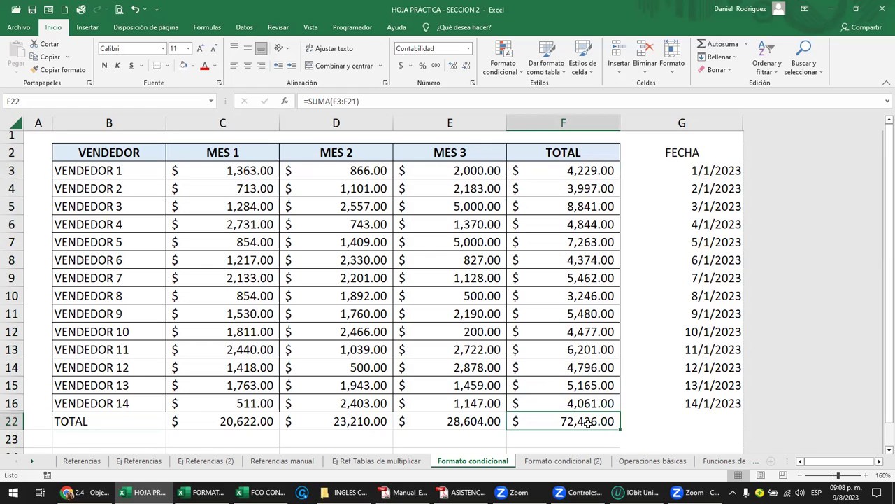
drag(81, 421, 574, 421)
click(192, 66)
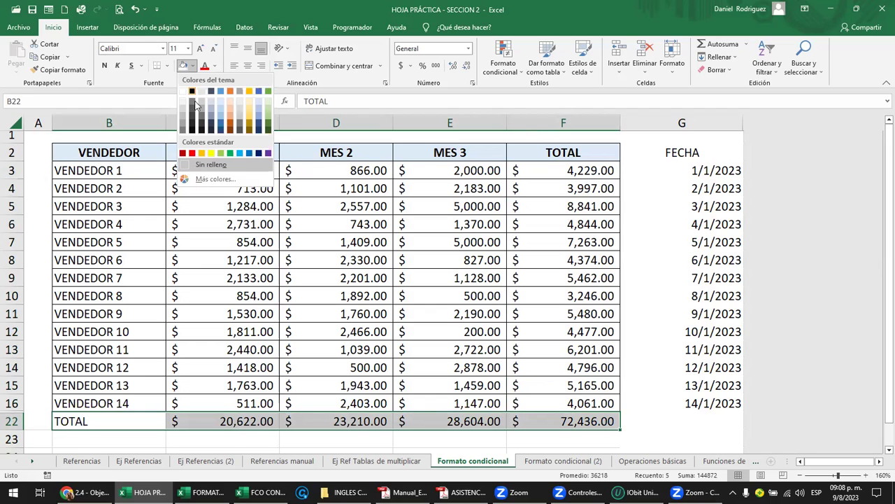
click(200, 101)
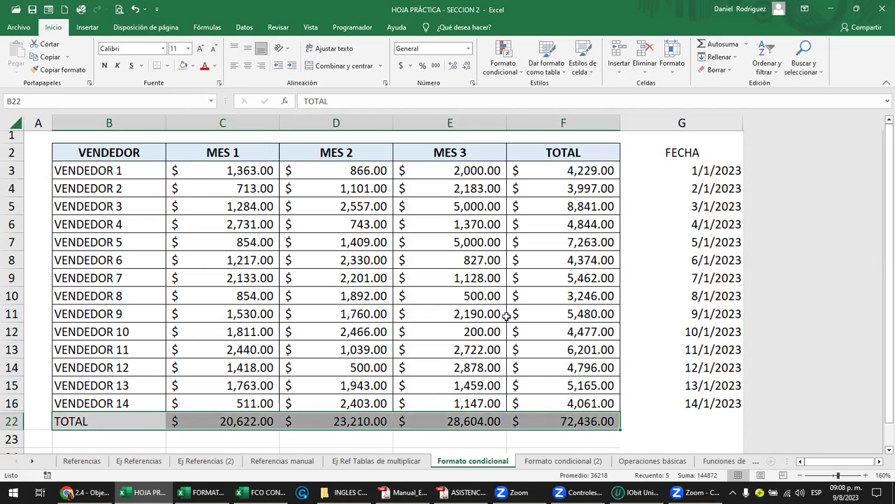
click(572, 346)
Review the TOTAL column, the MES 2 values and the D22 sum formula
drag(570, 170, 588, 405)
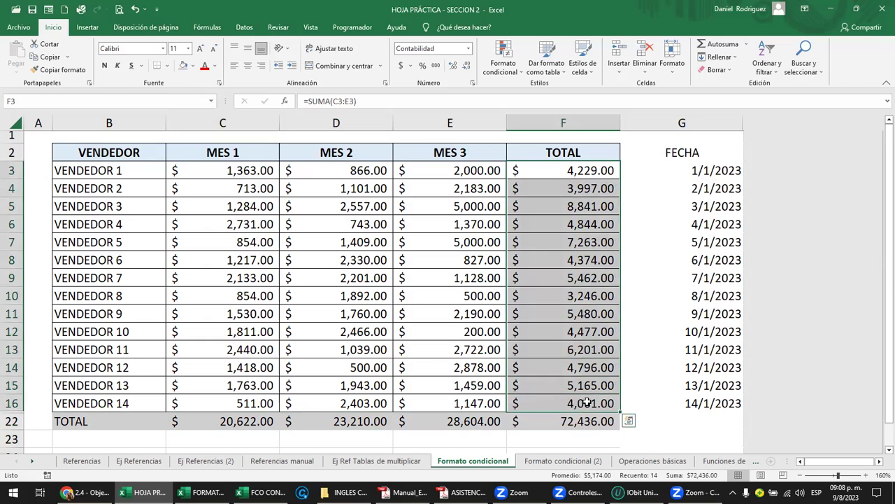
click(343, 173)
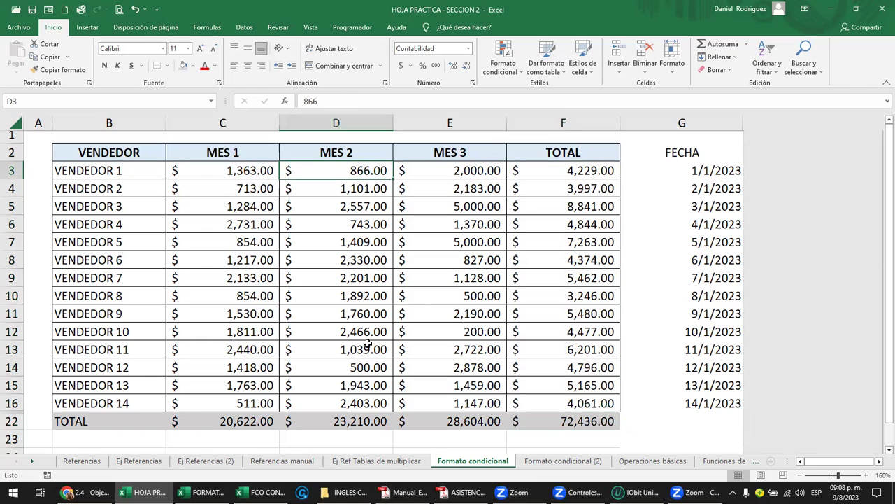
drag(366, 344, 368, 401)
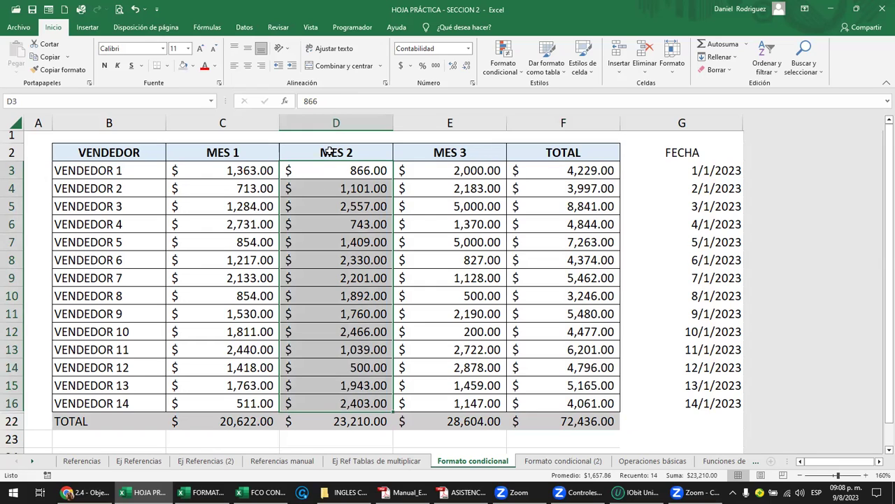
click(341, 419)
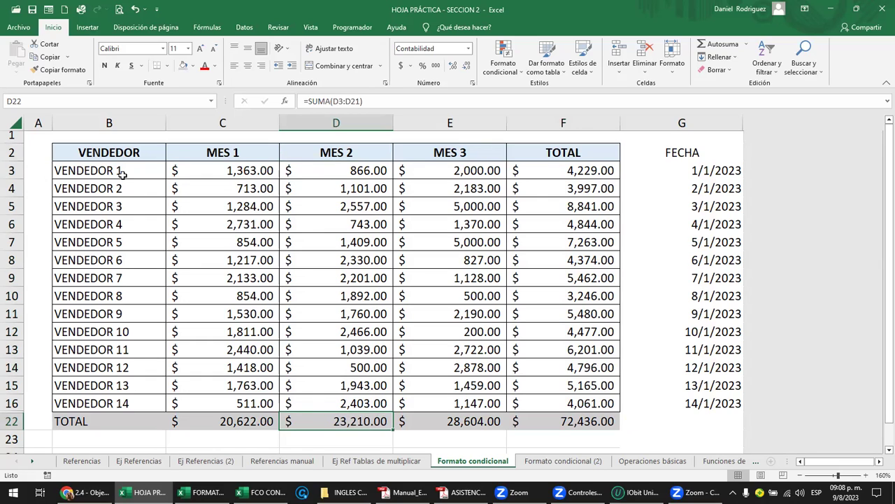
drag(121, 172, 132, 402)
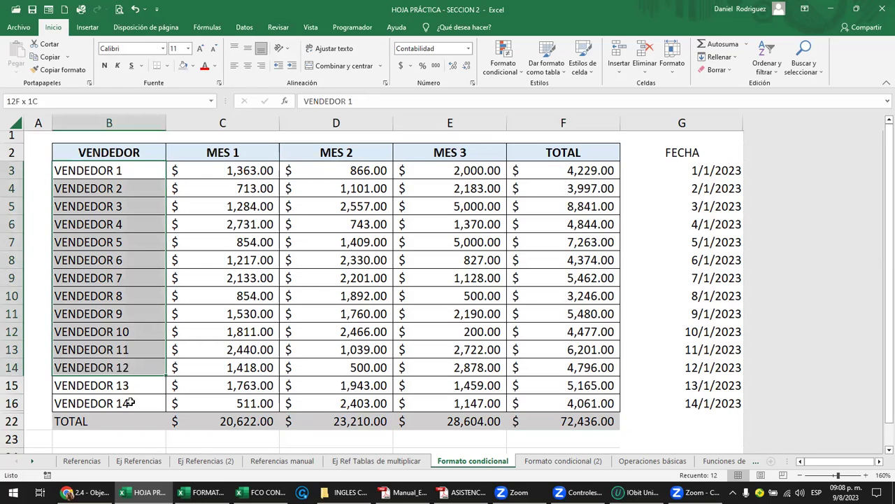
Change the TOTAL row B22:F22 fill to light blue
click(97, 423)
drag(570, 424, 580, 423)
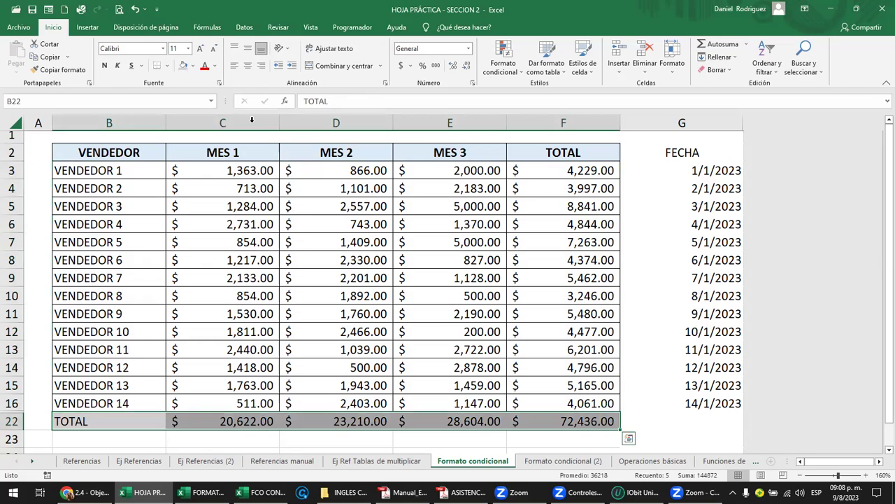
click(193, 65)
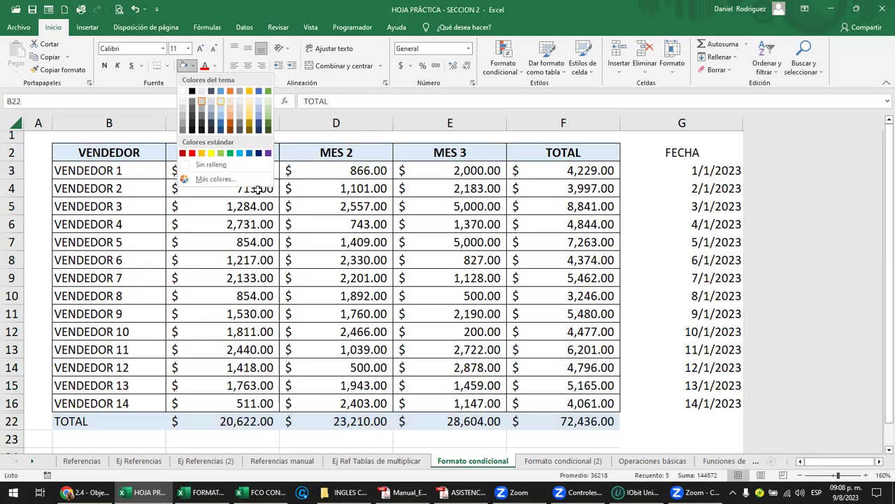
click(221, 106)
click(268, 224)
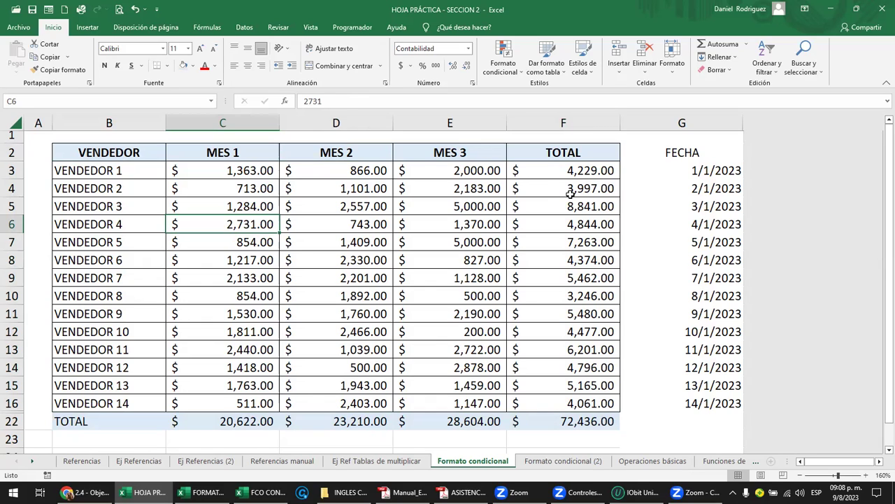
Select the vendor totals F3:F16
click(571, 194)
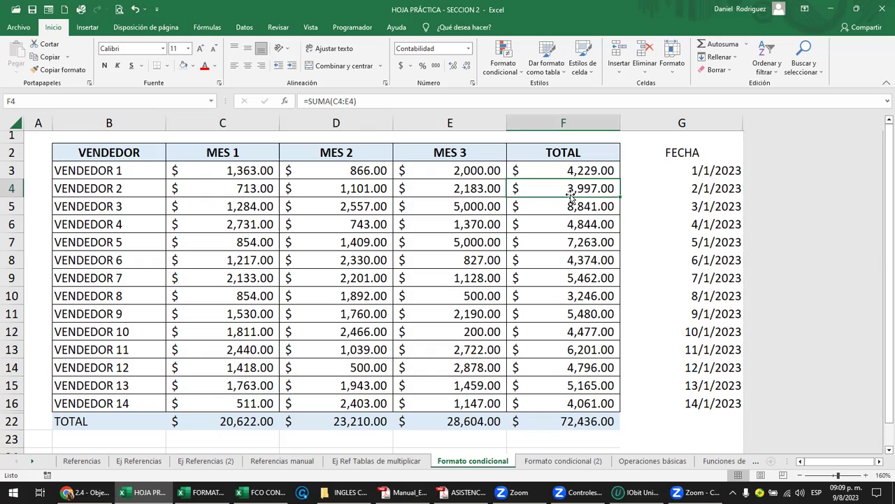
click(558, 170)
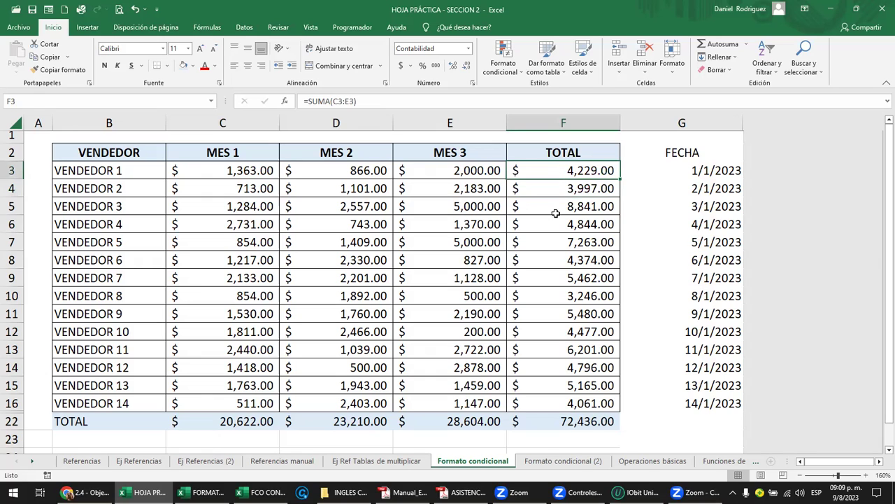
drag(555, 213, 570, 399)
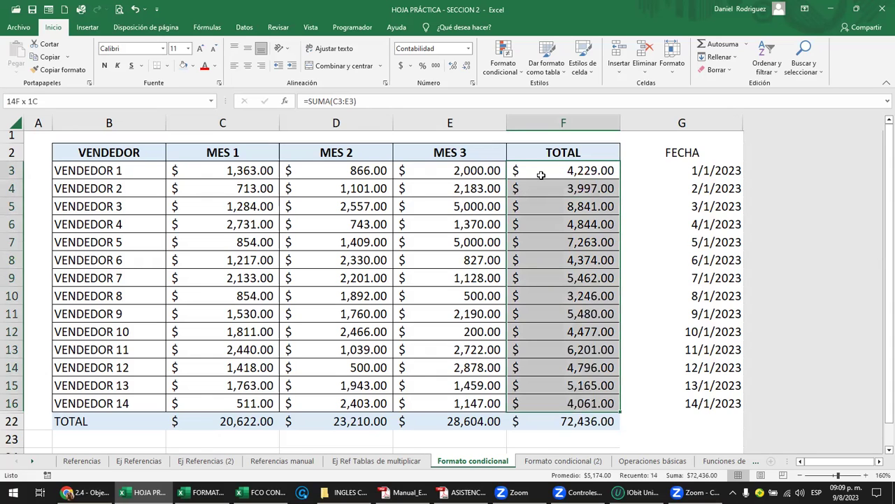
drag(541, 175, 581, 393)
Add a Greater Than 7000 rule with light red fill to the totals
click(517, 73)
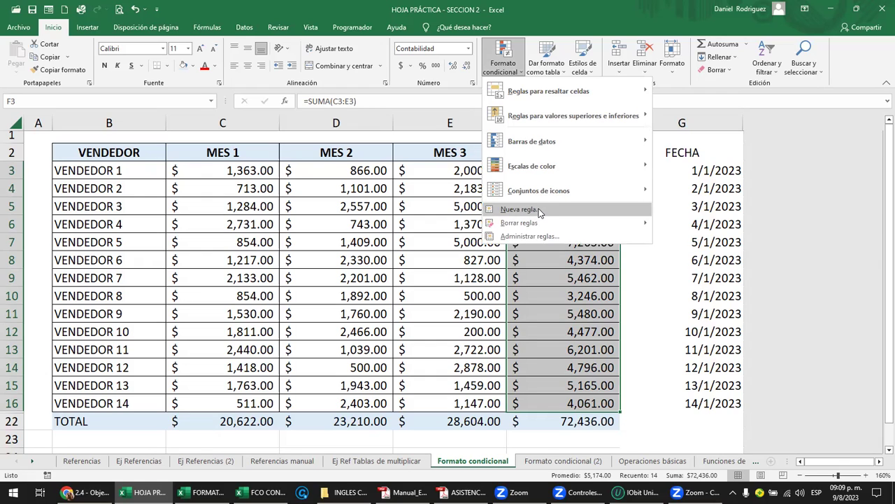
mouse_move(548, 91)
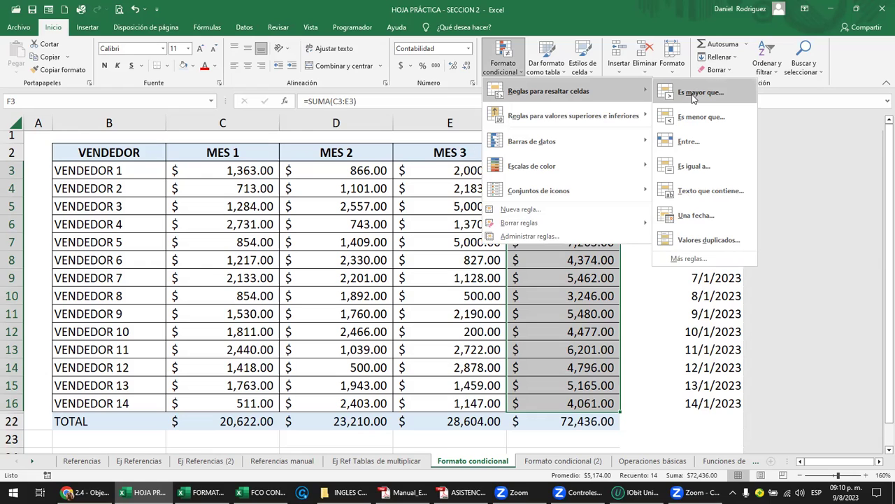
click(694, 97)
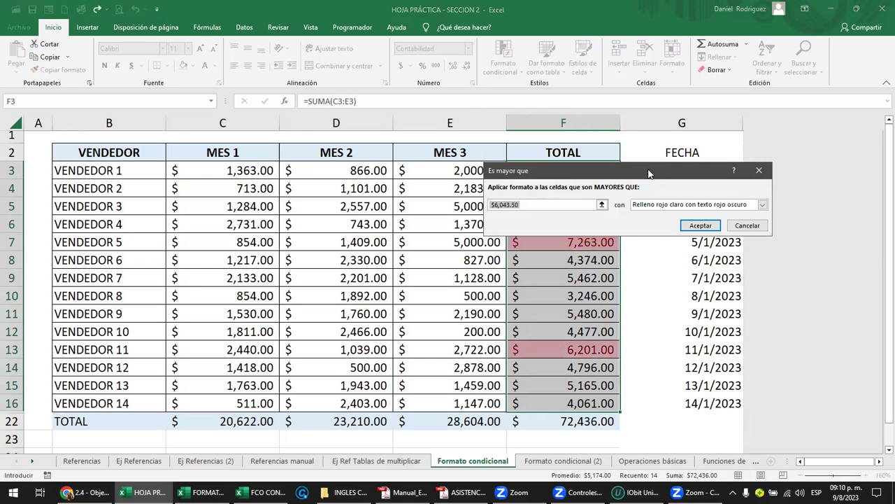
drag(650, 174, 324, 172)
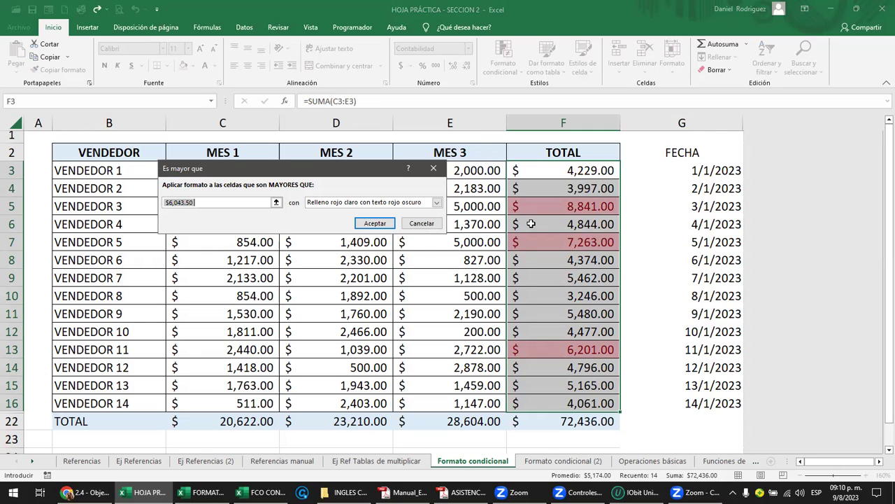
click(202, 201)
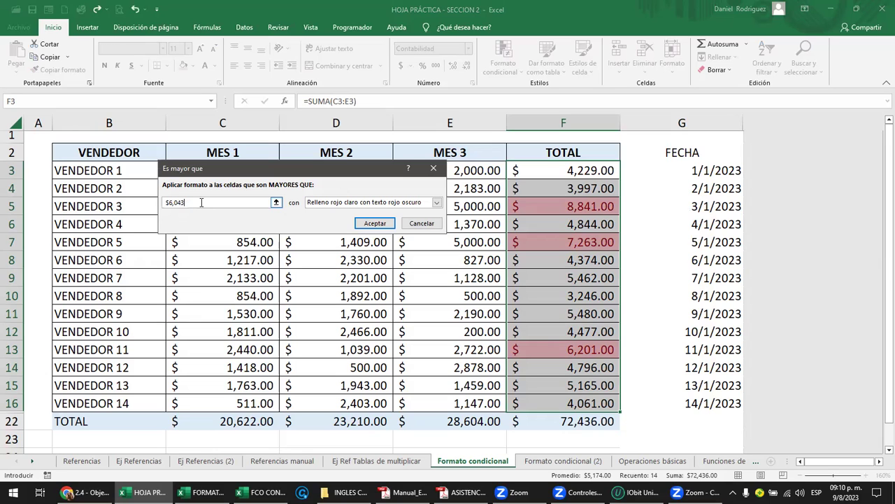
key(BackSpace)
key(BackSpace)
key(BackSpace)
key(BackSpace)
text(7)
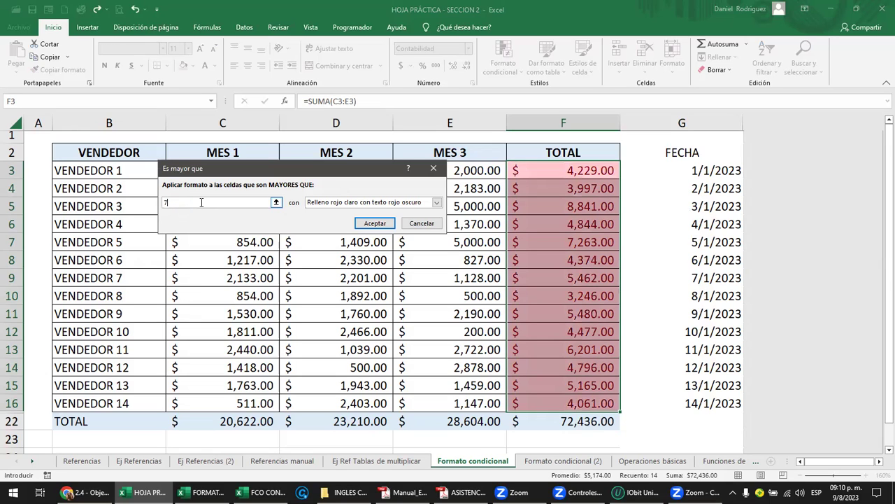
text(0)
text(00)
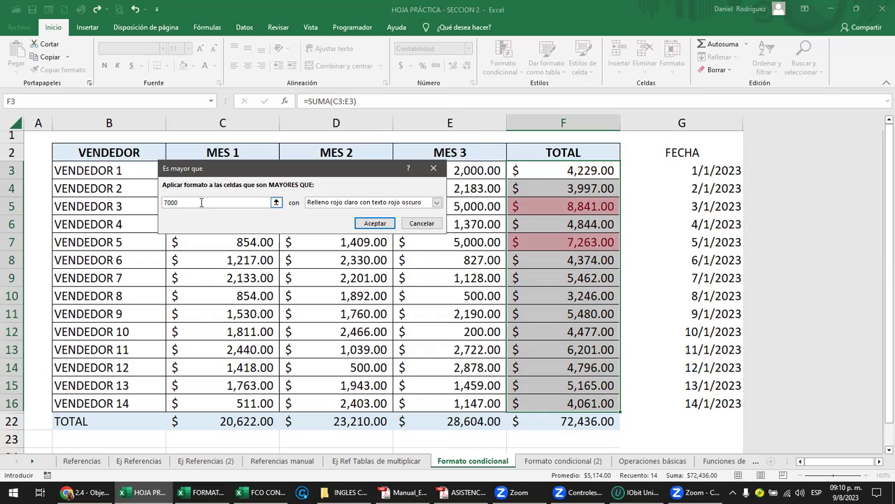
text(.01)
key(BackSpace)
key(BackSpace)
key(BackSpace)
click(375, 224)
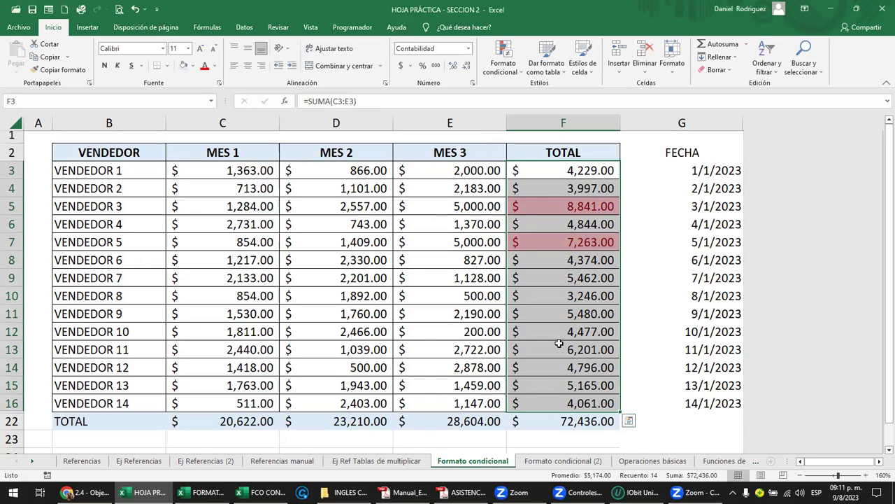
Set MES 3 to 1,000 for VENDEDOR 3 and 5 and 7,000 for VENDEDOR 6
click(644, 204)
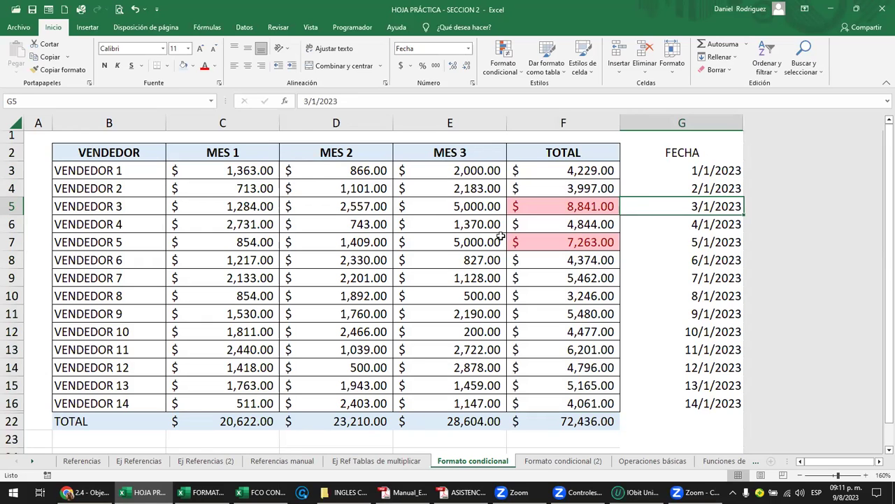
click(431, 208)
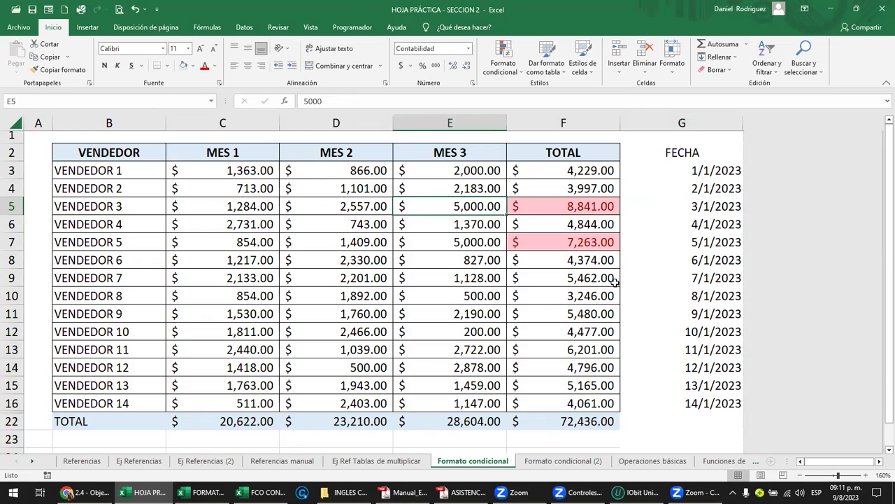
text(1000)
key(ctrl+Return)
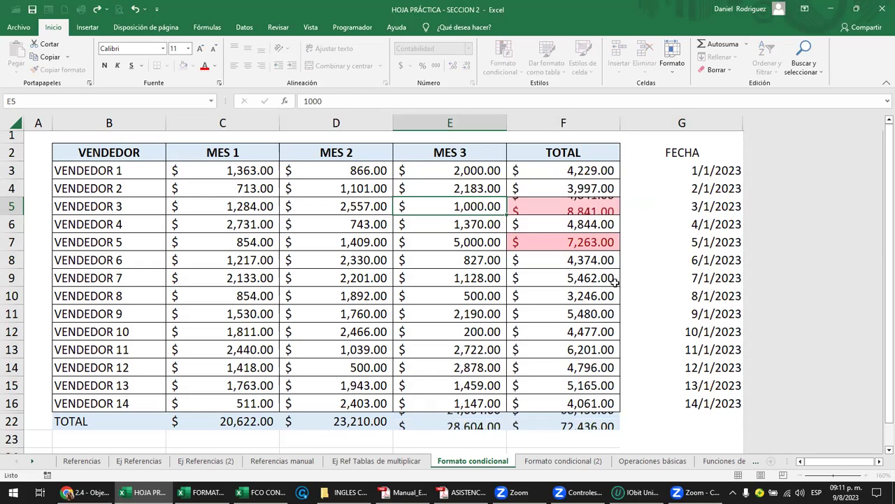
key(Down)
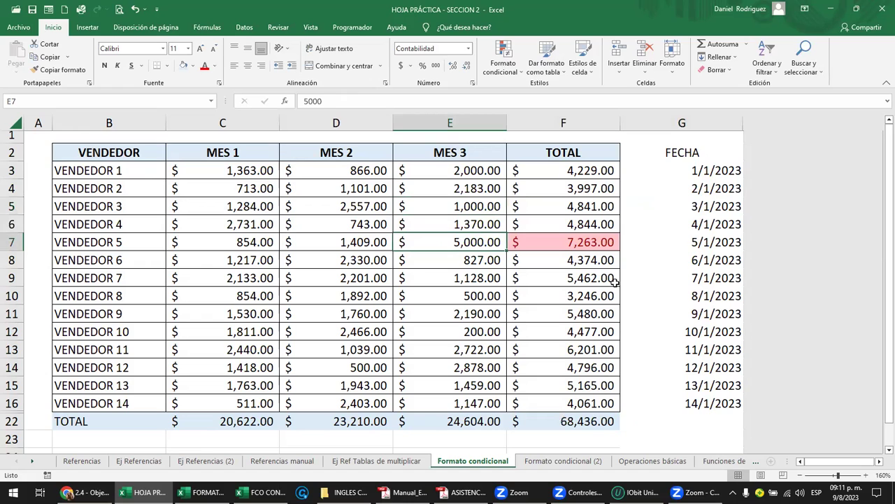
text(1,000)
key(Return)
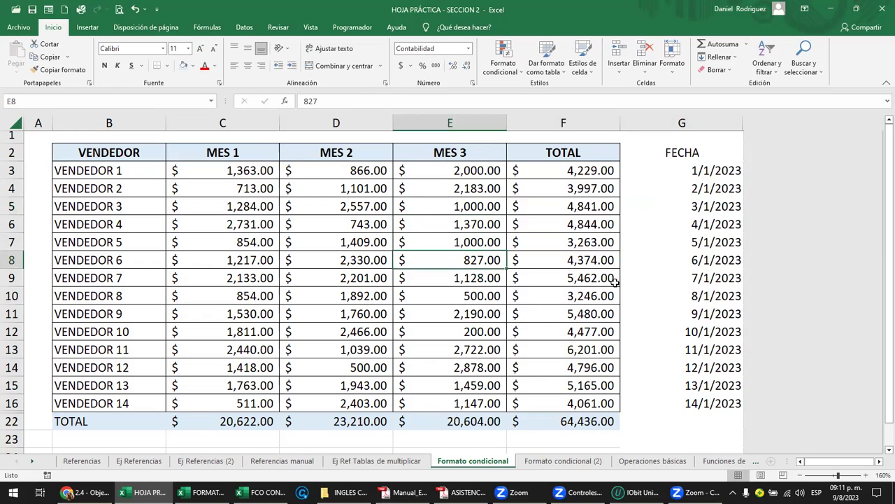
text(7000)
key(Return)
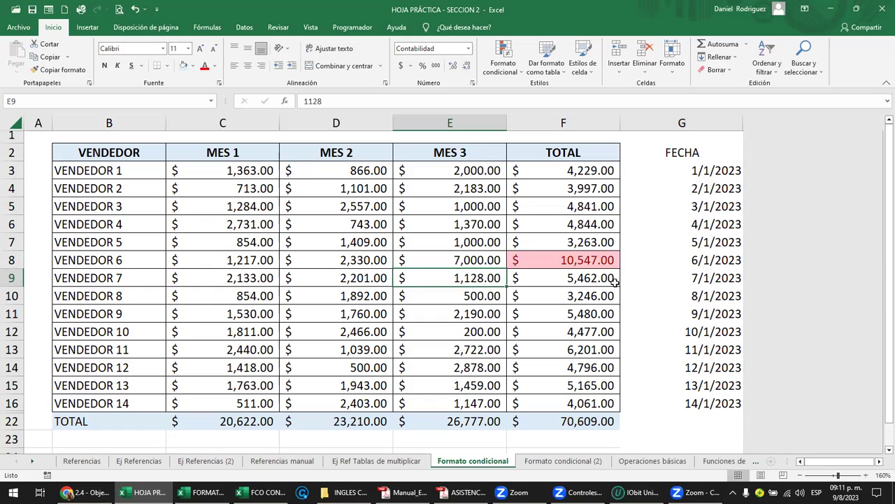
Test VENDEDOR 6's MES 3 at 0, then restore 7,000 while checking the red totals
drag(559, 174, 585, 402)
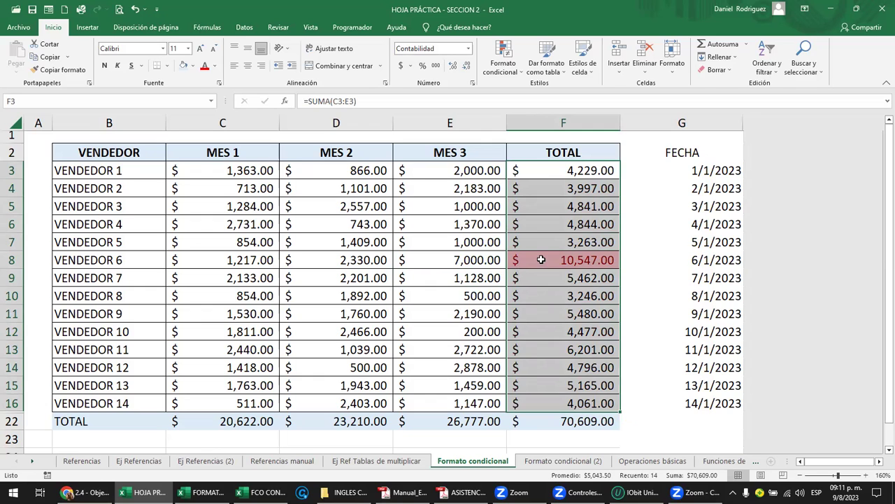
click(641, 272)
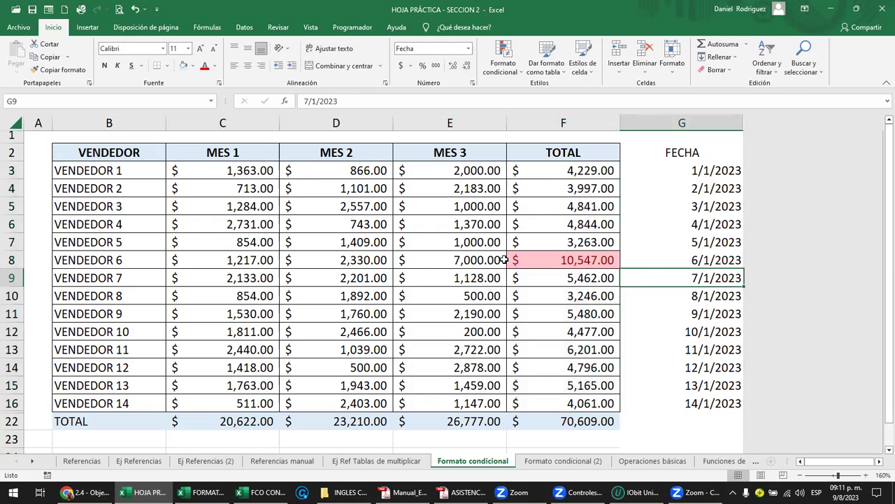
key(Up)
key(Left)
key(Left)
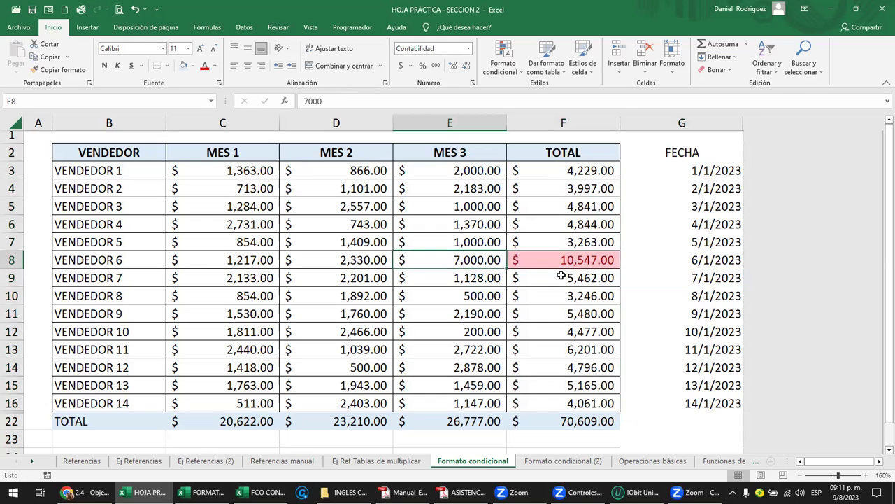
text(0)
key(Return)
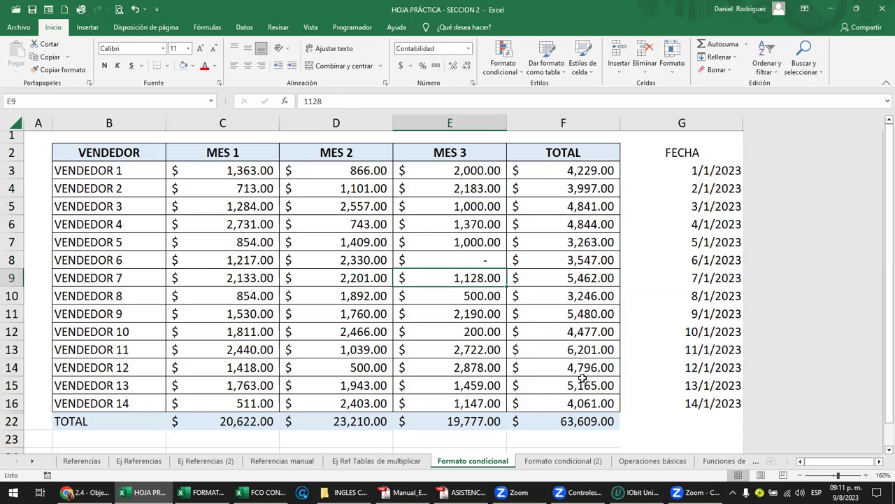
drag(583, 378, 587, 396)
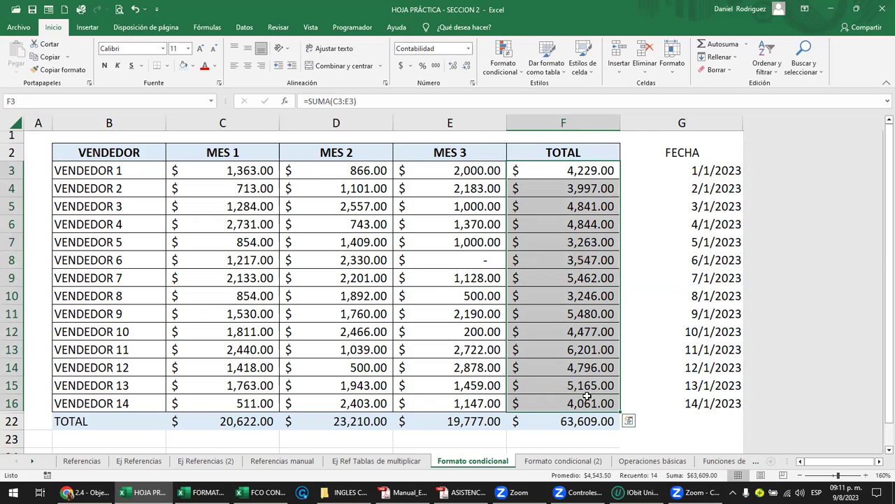
click(474, 261)
text(7,000)
key(Return)
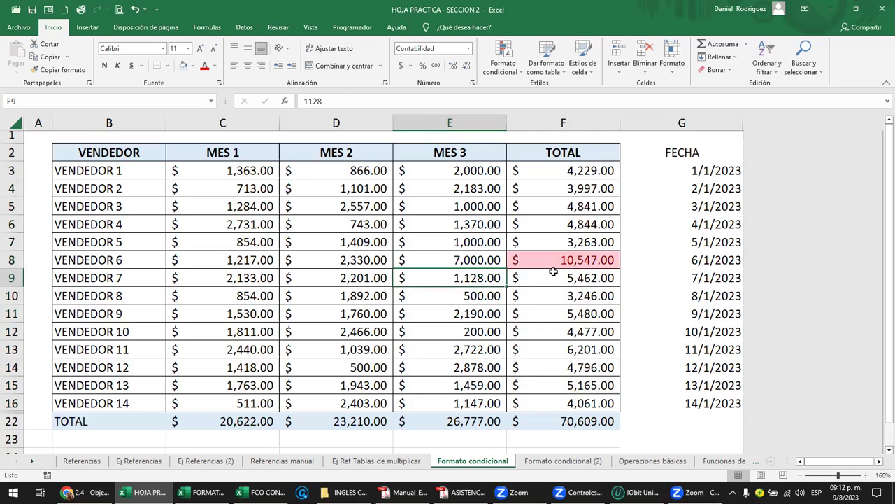
Select the MES 3 values in column E
click(477, 262)
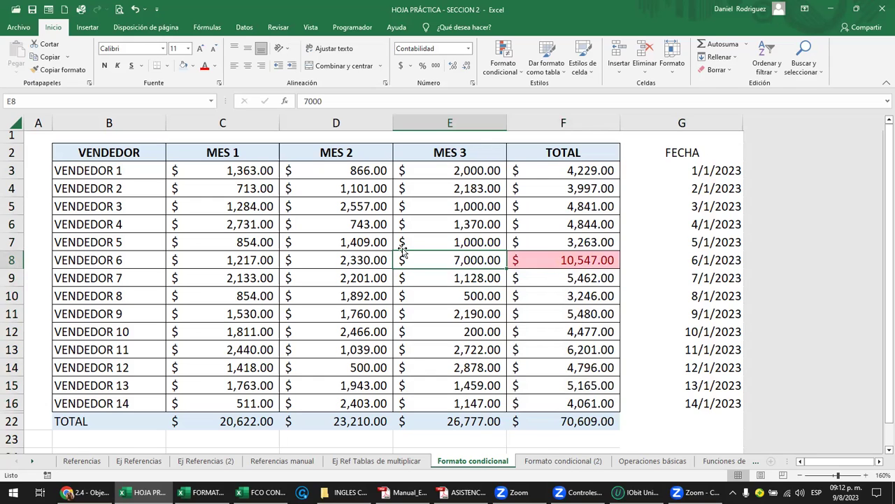
click(574, 172)
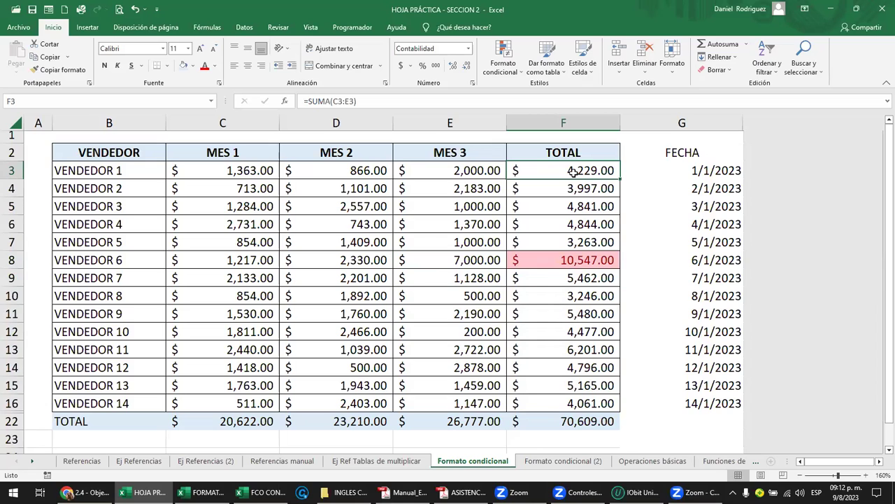
shift+click(587, 395)
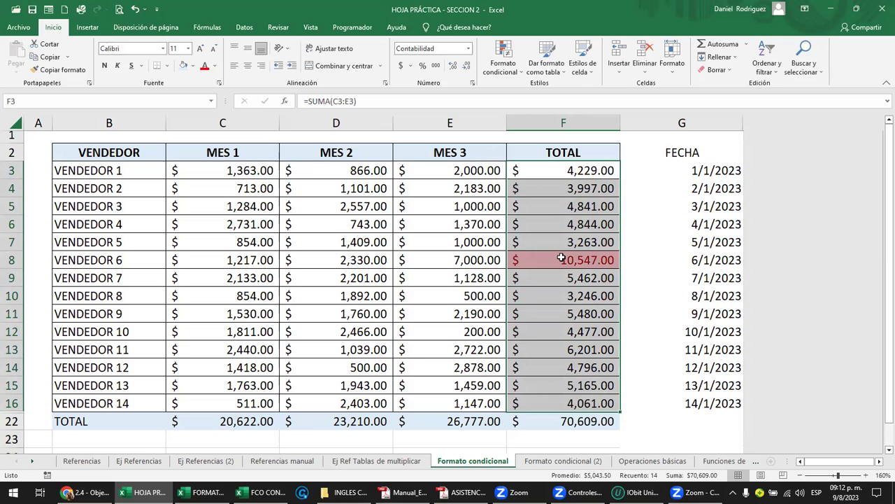
drag(475, 170, 489, 405)
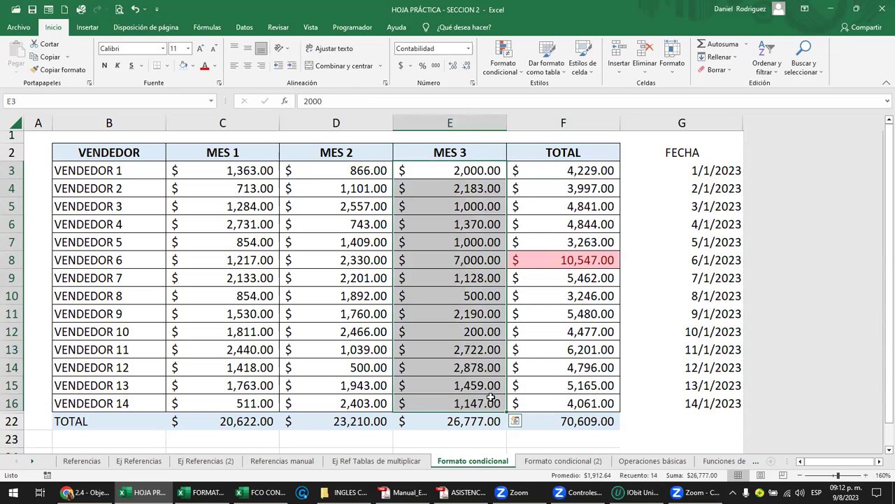
Start a Less Than highlight rule on MES 3 with threshold 500
click(508, 75)
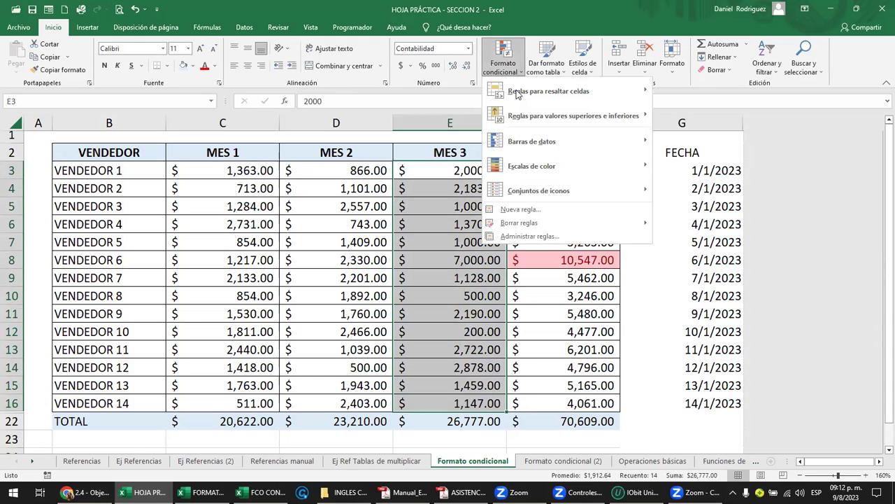
click(516, 91)
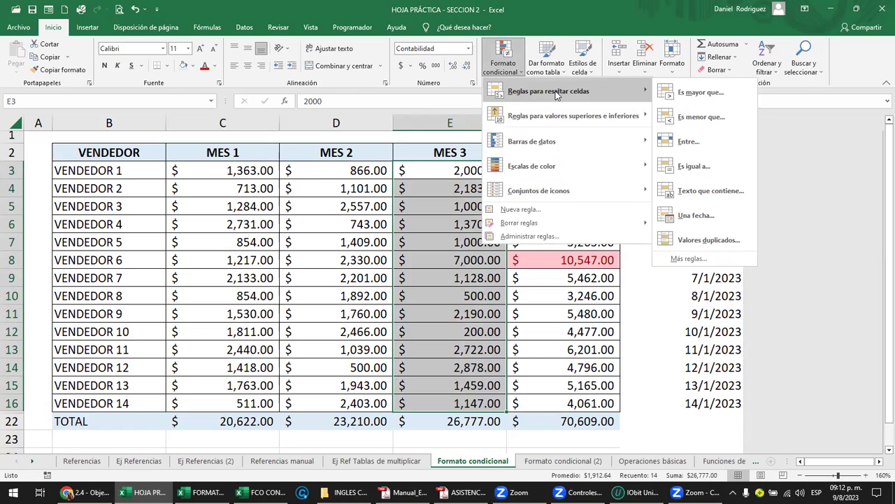
click(702, 119)
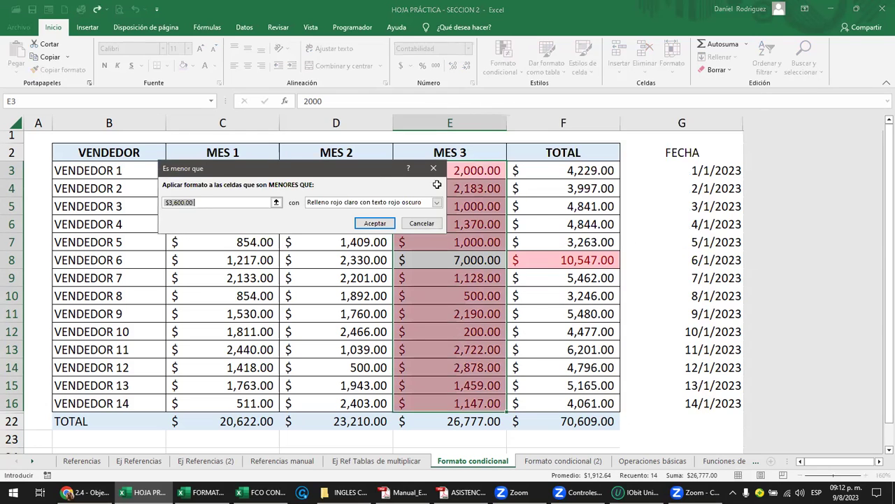
drag(437, 184, 356, 174)
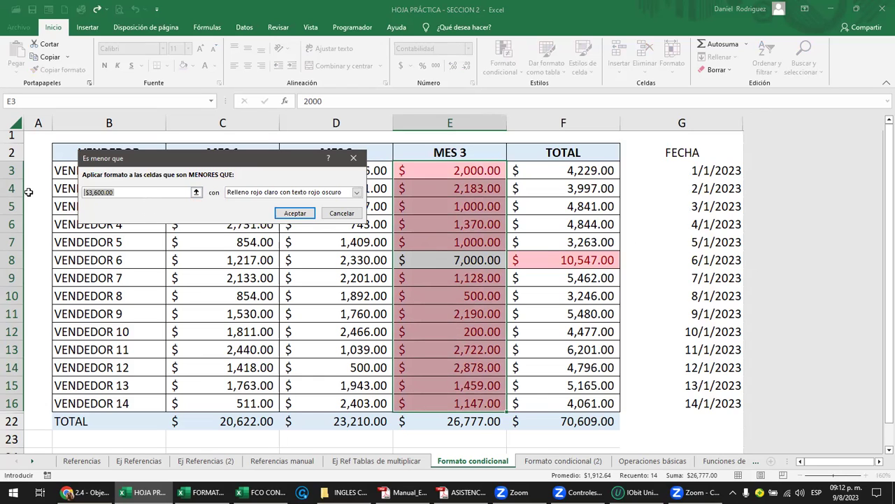
text(5)
text(00)
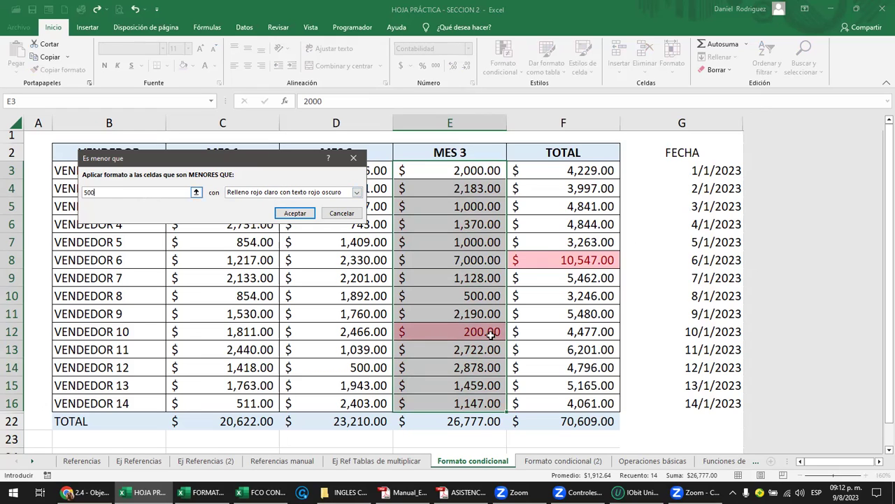
Preview several highlight formats and settle on yellow fill with dark yellow text
click(357, 192)
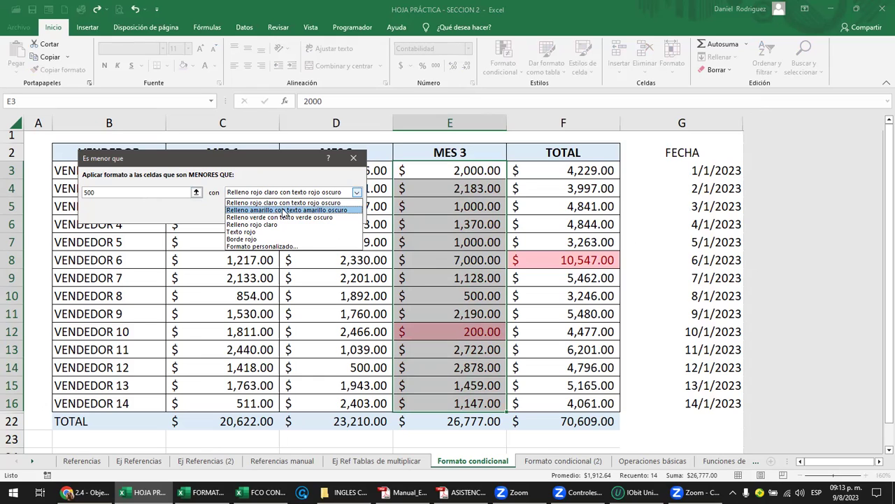
click(278, 209)
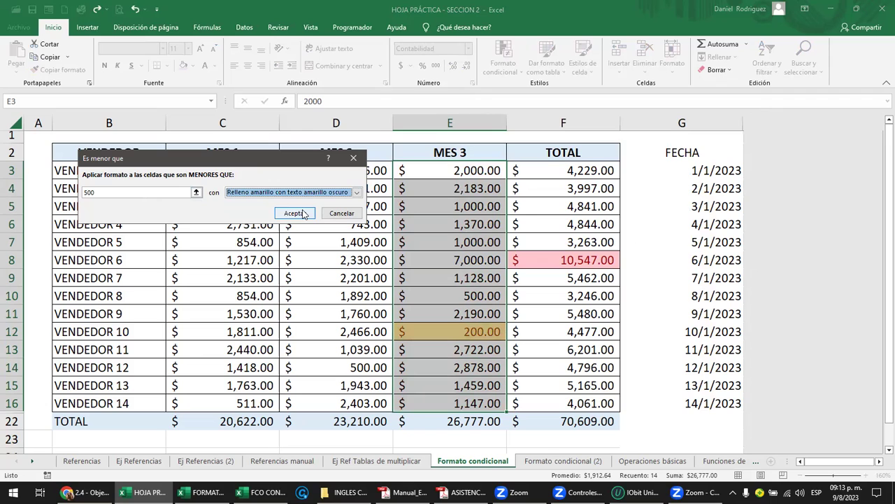
click(357, 192)
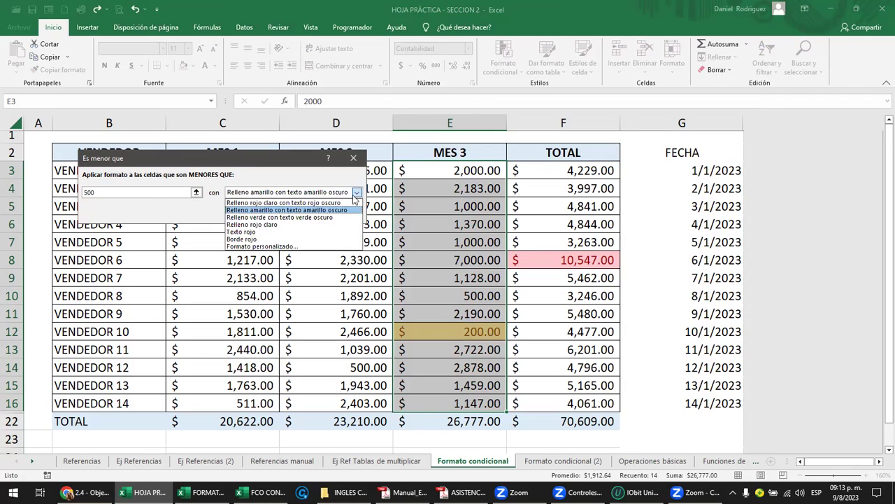
click(312, 217)
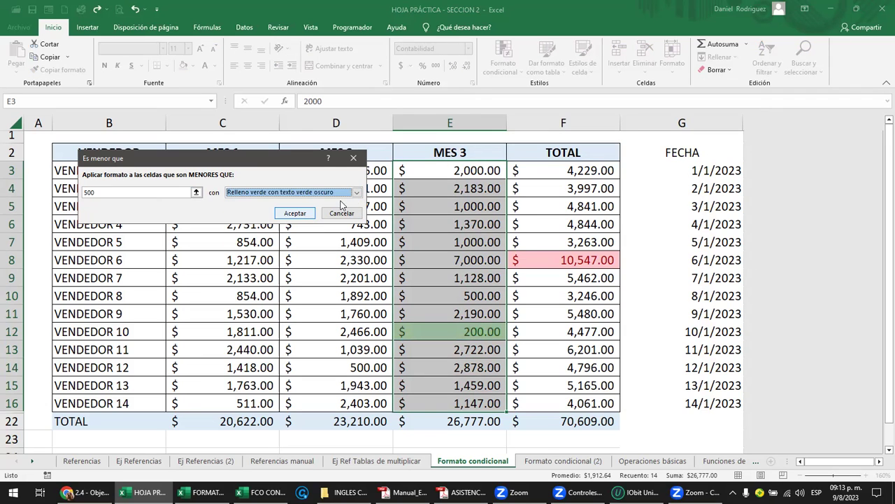
click(357, 194)
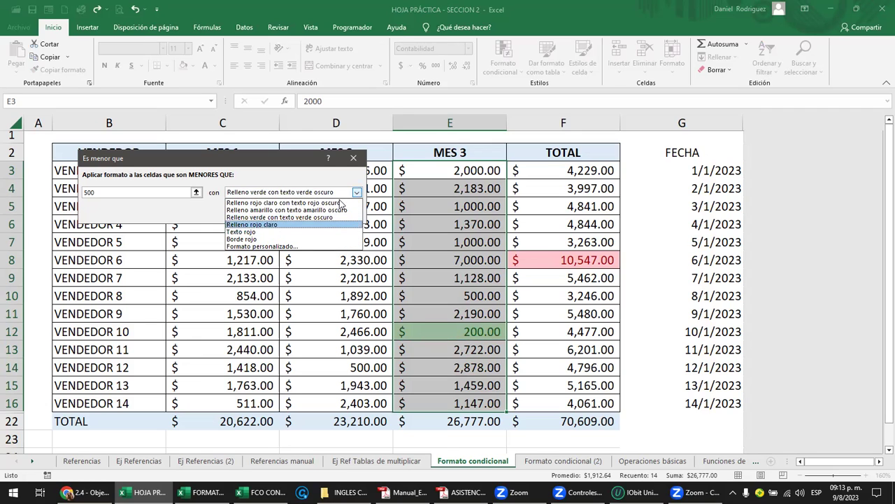
click(273, 225)
click(357, 193)
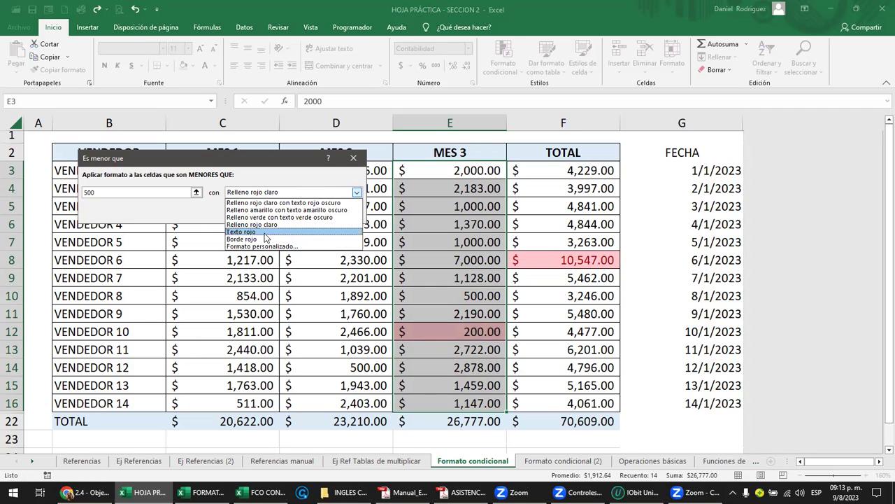
click(286, 233)
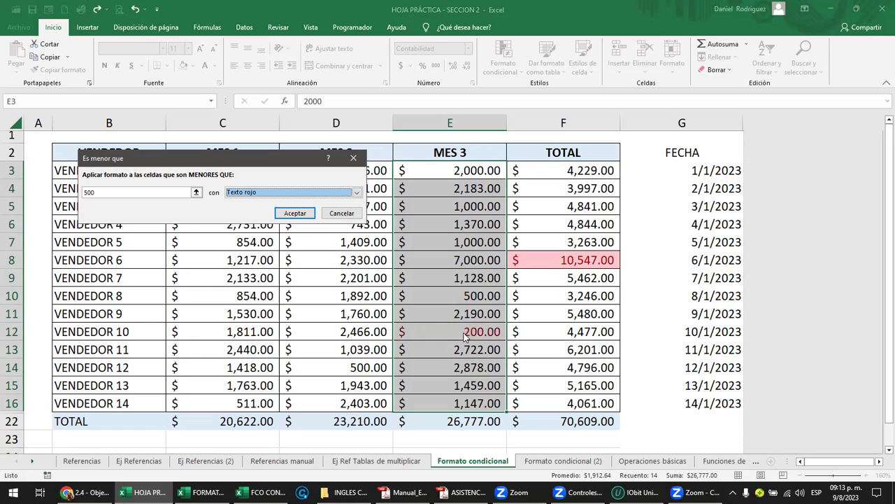
click(358, 193)
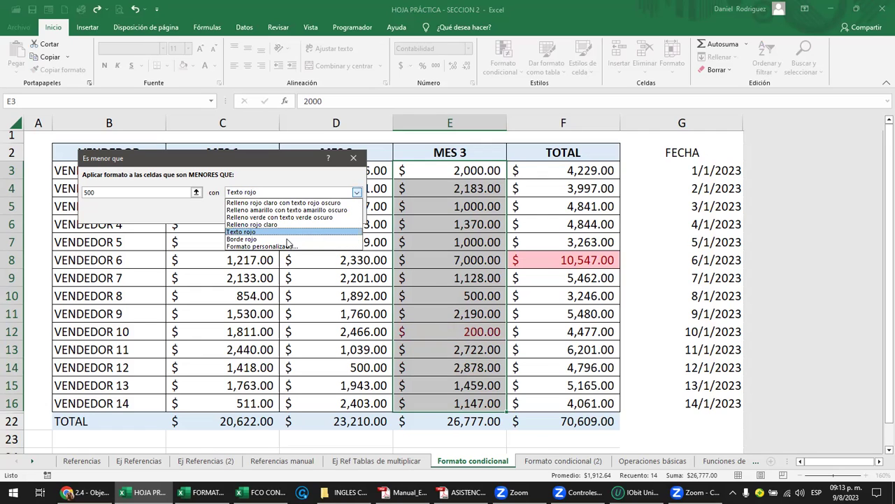
key(Return)
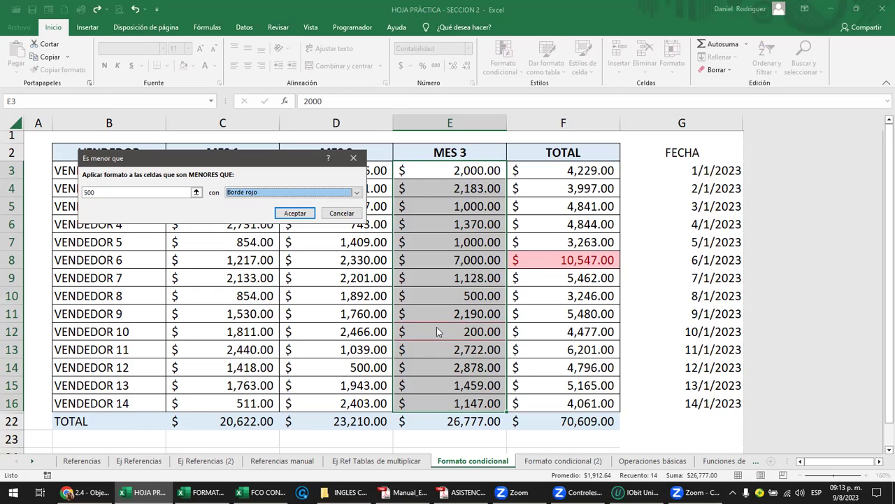
click(356, 193)
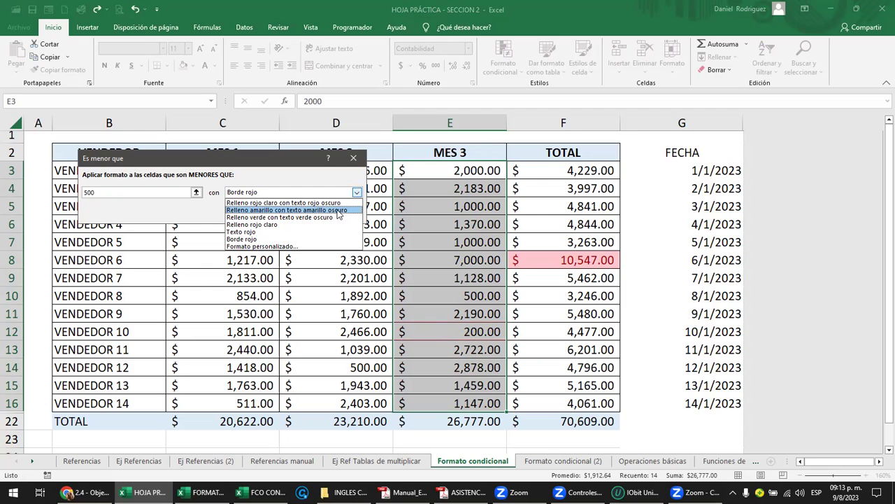
click(351, 210)
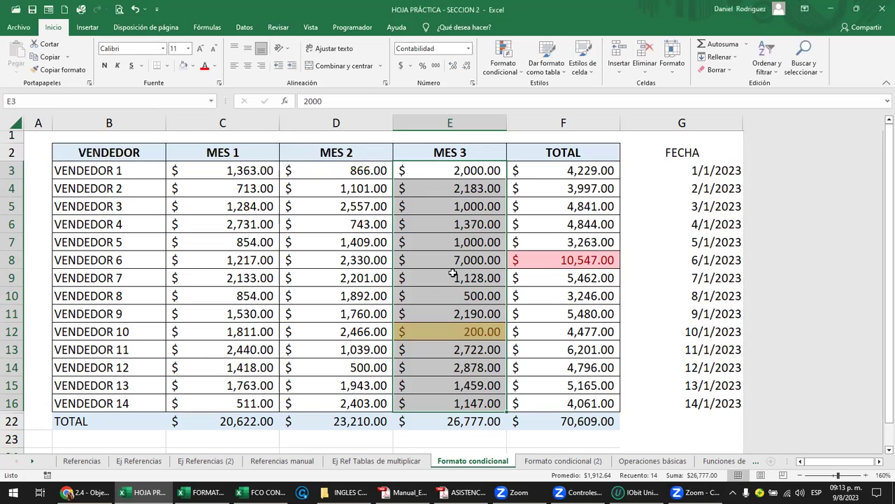
Change VENDEDOR 8's MES 3 value in E10 from 500 to 400
click(367, 203)
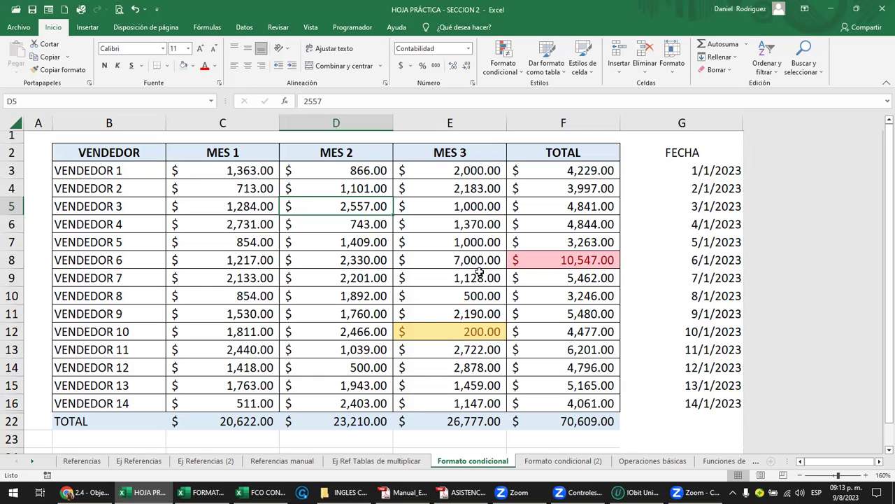
click(488, 296)
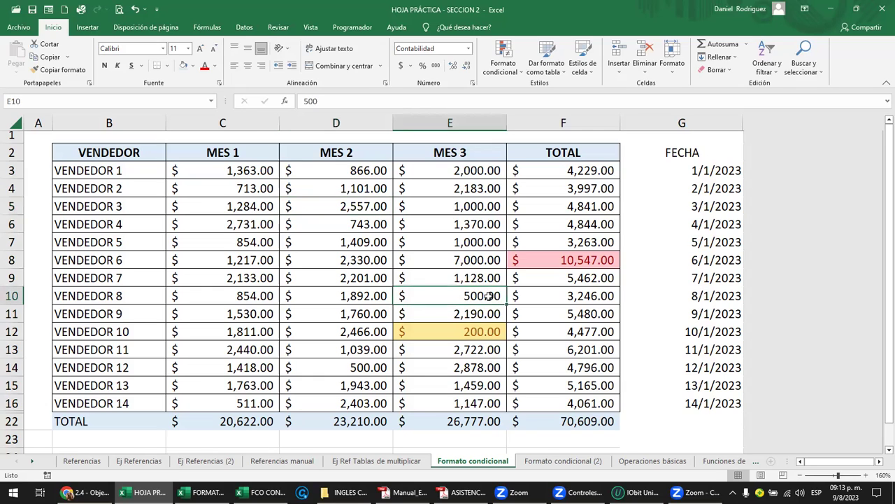
text(400)
key(Return)
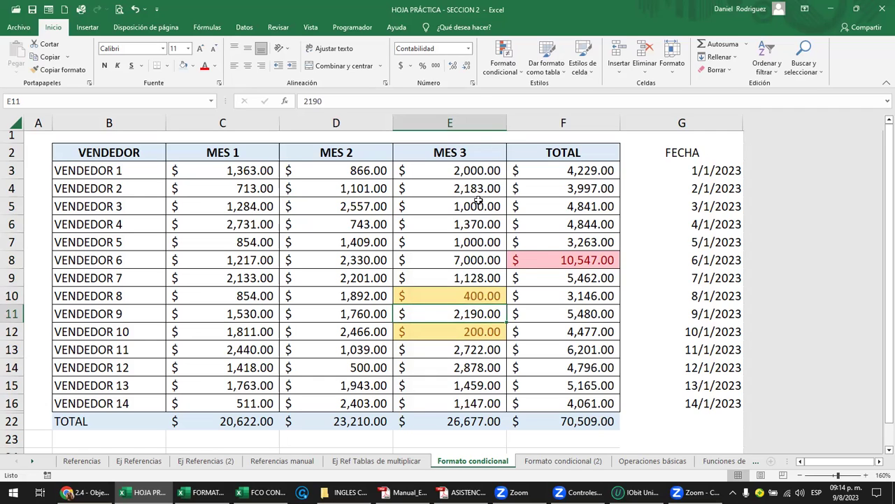
Reselect the MES 3 sales values E3:E16
drag(476, 173, 463, 400)
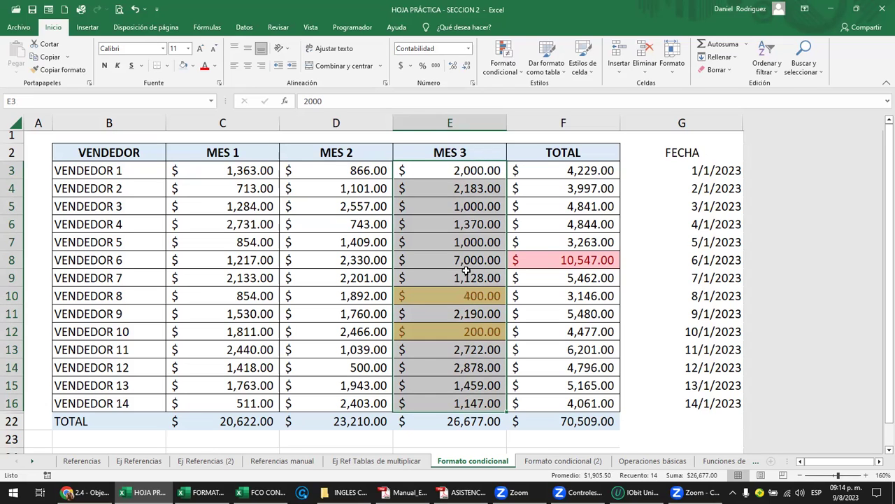
click(448, 157)
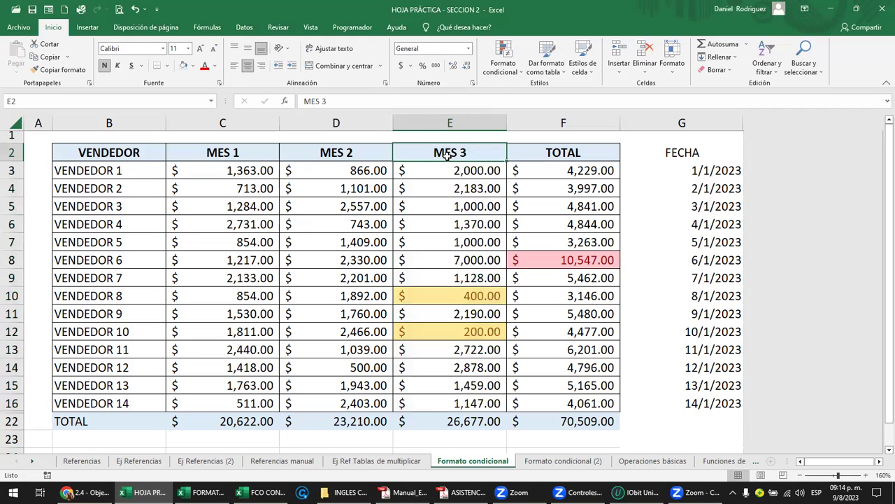
click(488, 423)
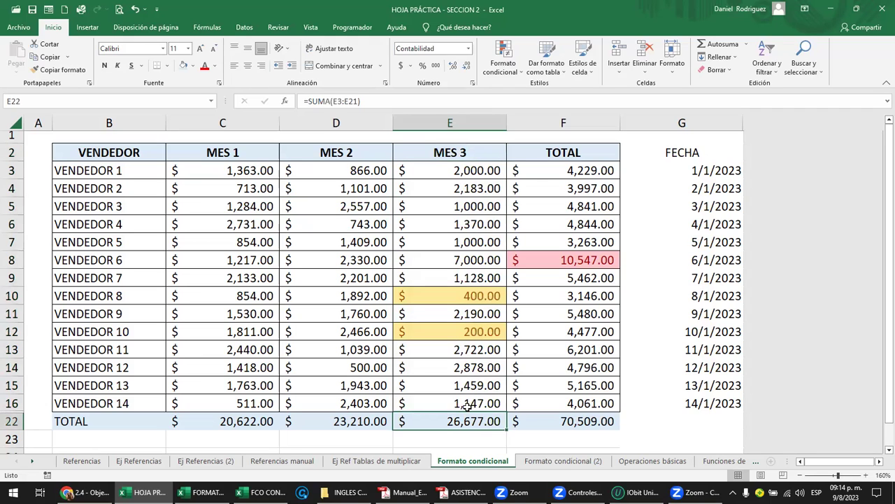
click(467, 403)
drag(466, 367, 454, 178)
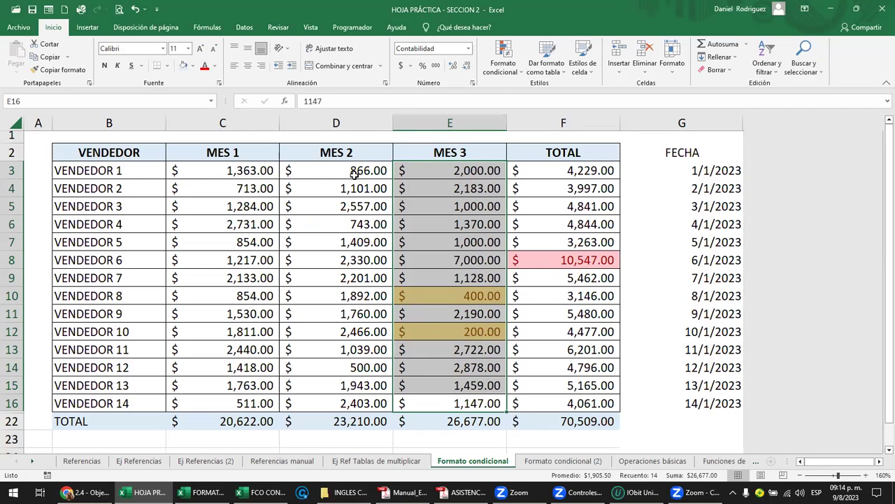
Highlight MES 2 values in D3:D16 between 1000 and 2000 with green fill and dark green text
drag(352, 171, 346, 401)
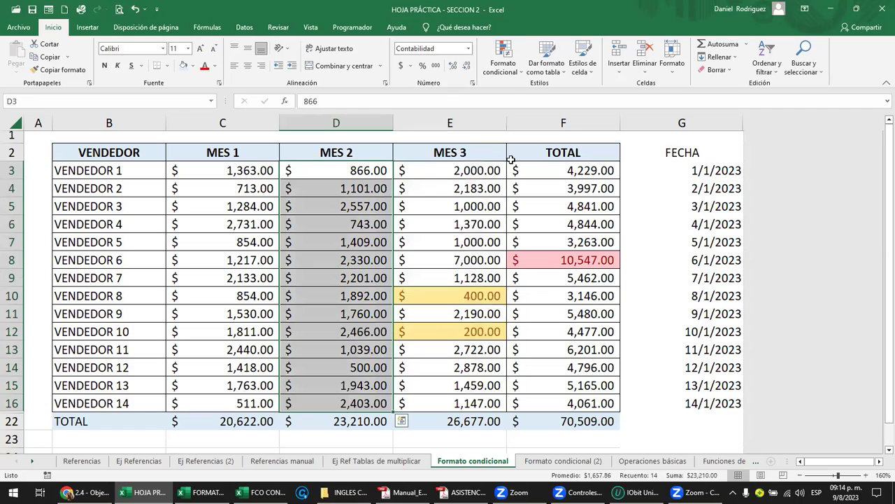
click(512, 70)
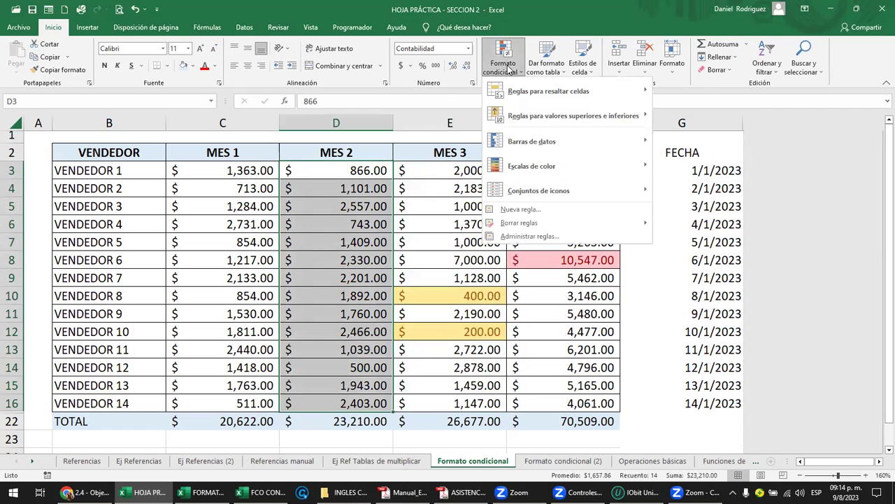
mouse_move(549, 91)
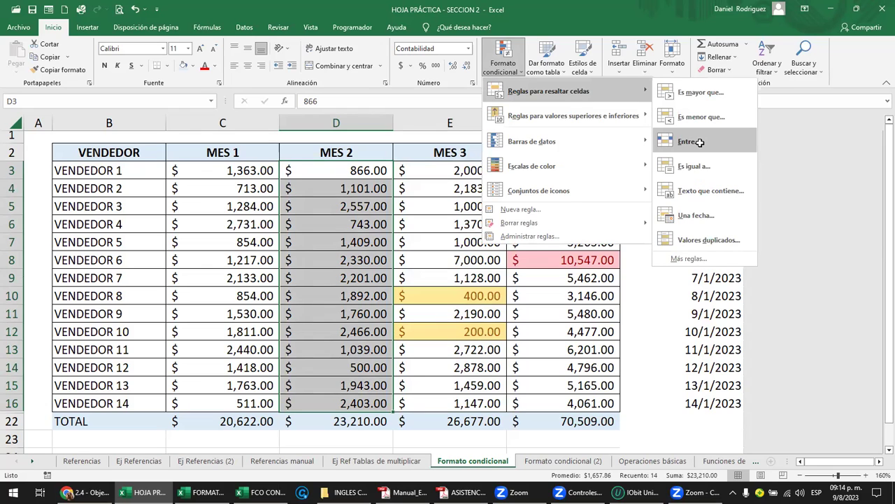
click(700, 143)
drag(291, 160, 652, 183)
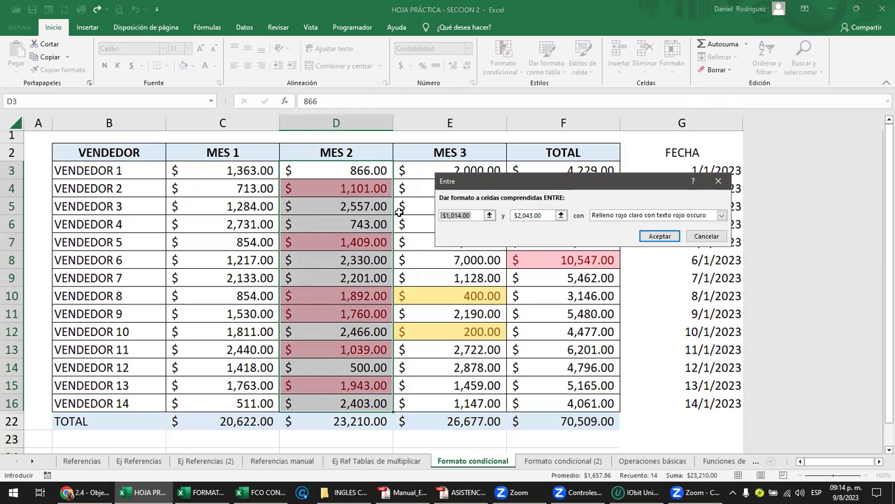
text(1000)
click(547, 217)
click(547, 217)
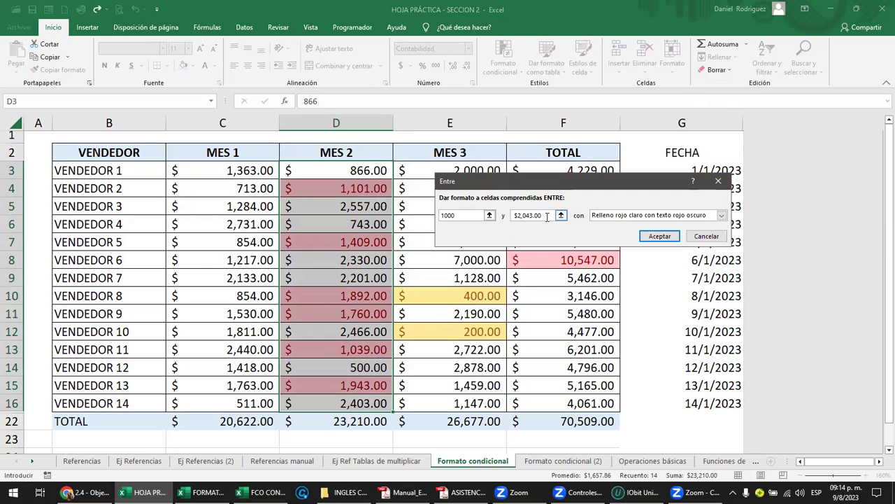
key(BackSpace)
key(BackSpace)
key(BackSpace)
text(2)
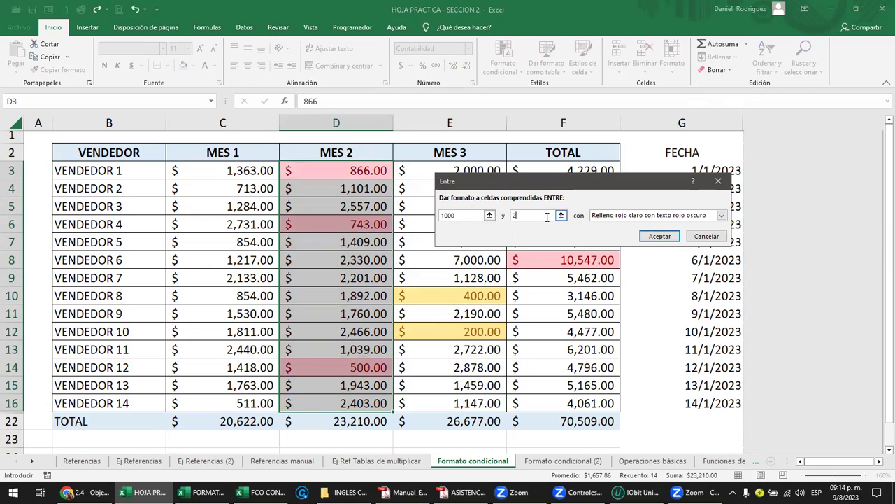
text(000)
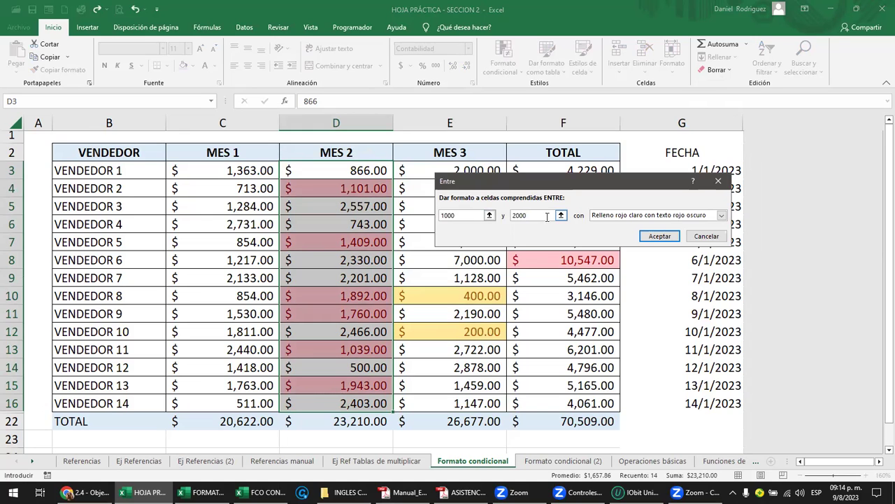
click(722, 218)
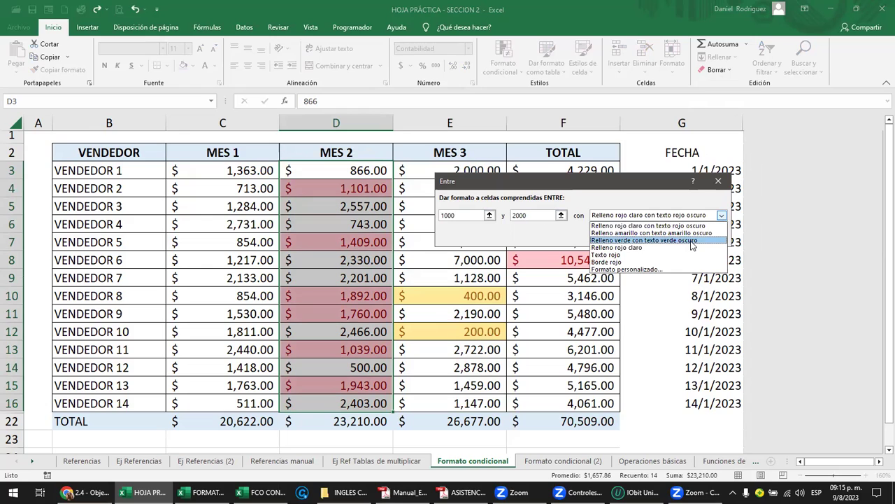
click(692, 240)
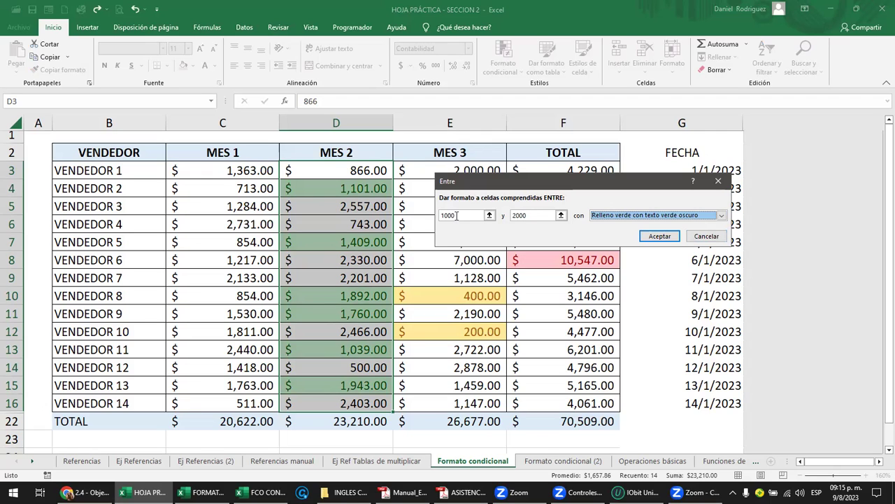
click(659, 235)
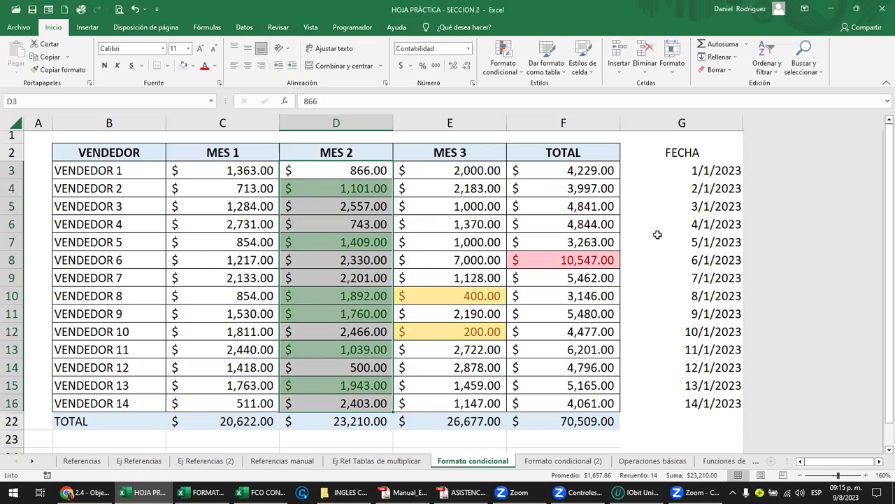
Add an equal-to-700 rule with red text to the MES 1 amounts C3:C16
click(659, 202)
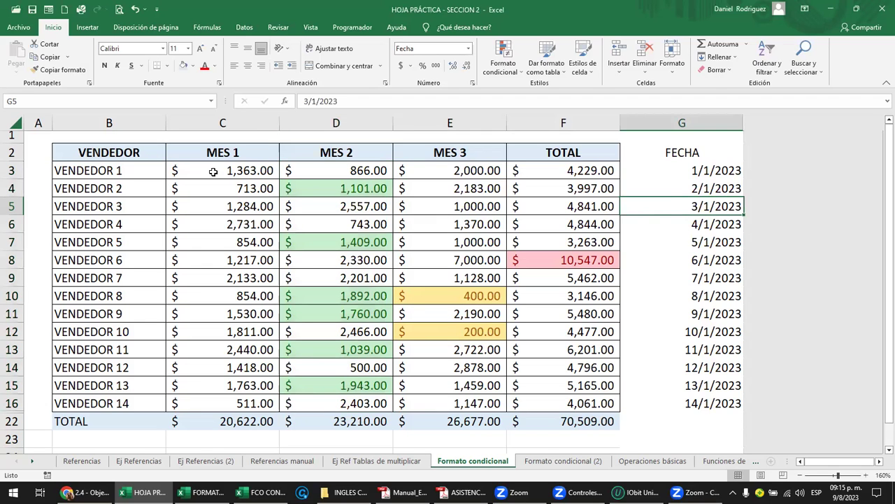
drag(224, 170, 246, 403)
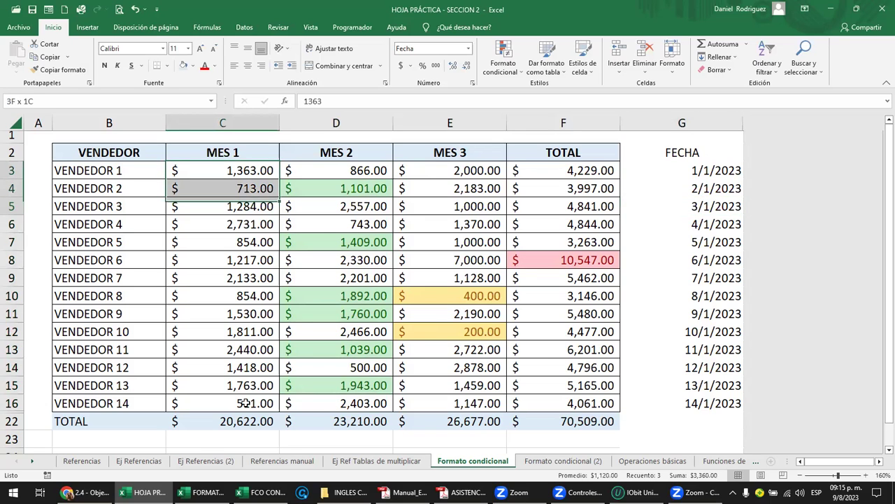
click(512, 74)
mouse_move(548, 91)
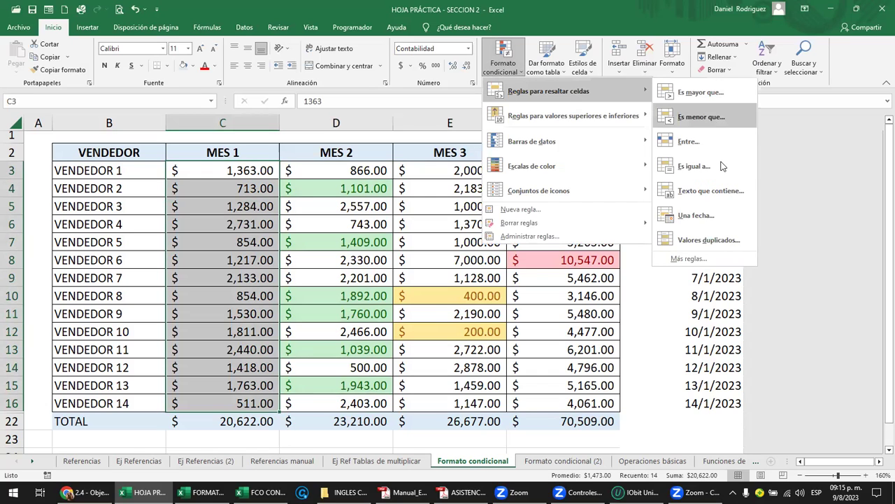
click(682, 168)
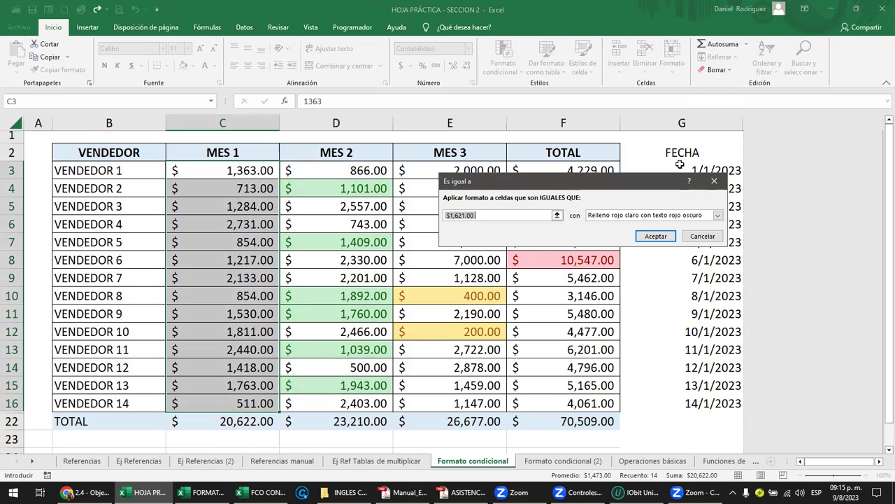
text(7)
text(00)
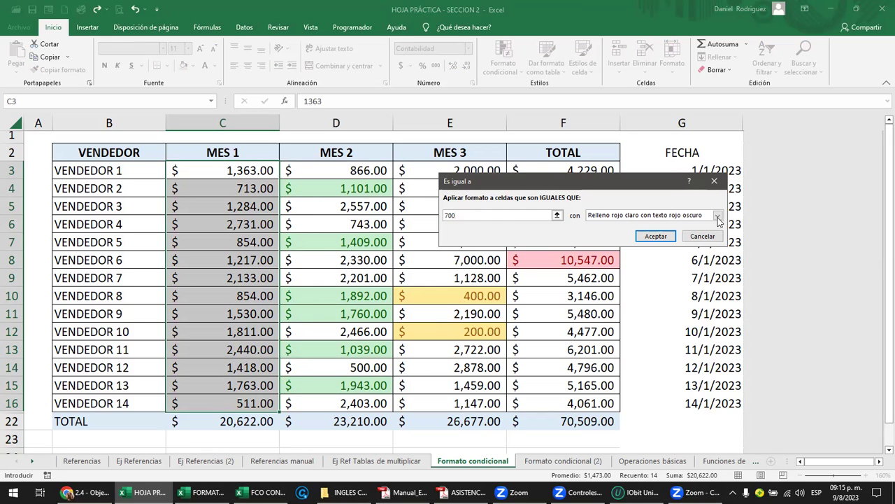
click(719, 216)
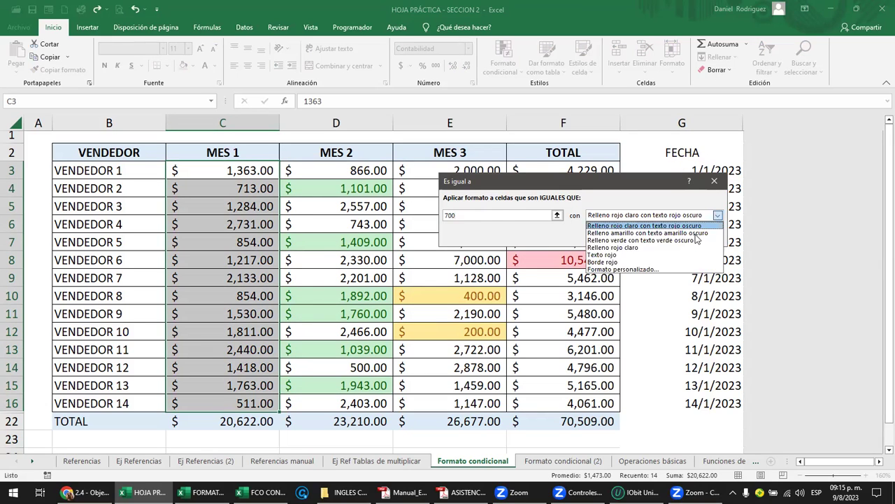
click(607, 256)
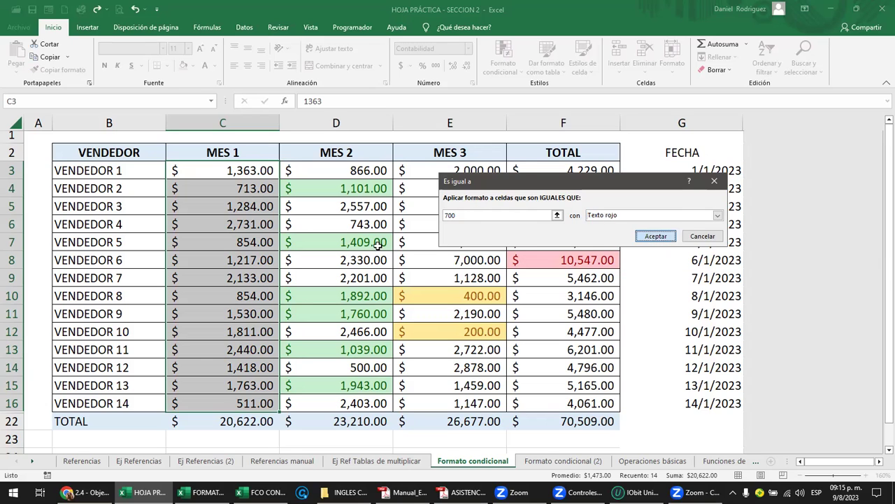
key(Return)
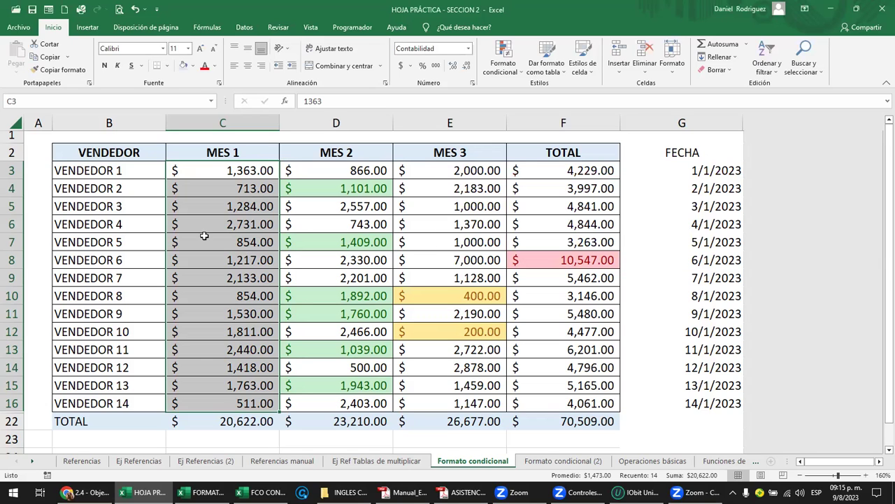
click(246, 256)
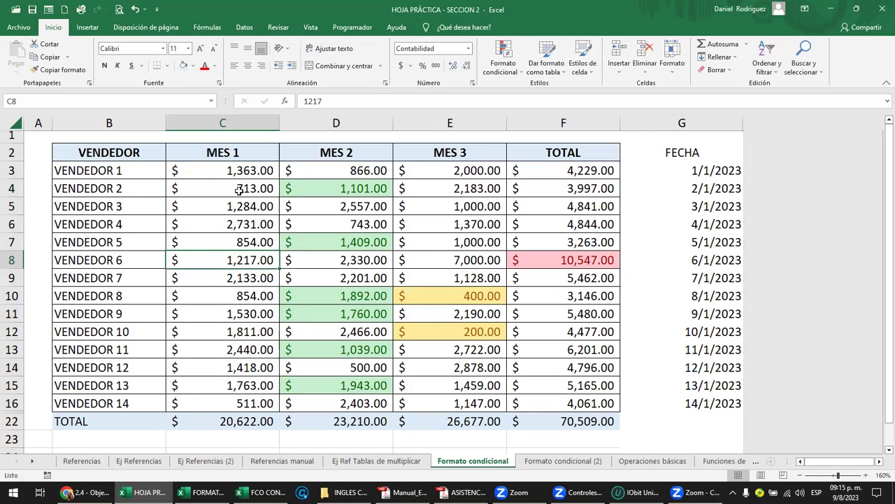
Enter 700 in C4 (VENDEDOR 2) and C10 (VENDEDOR 8), then check both cells
click(266, 192)
text(7)
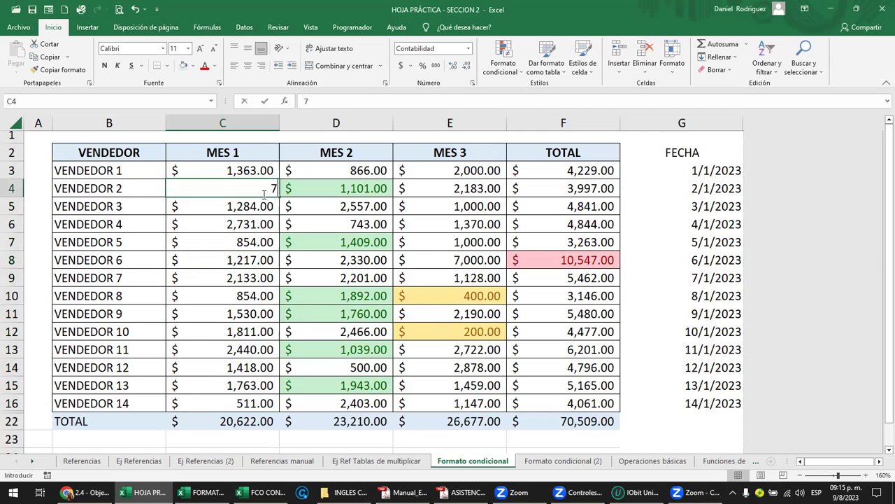
text(00)
key(Return)
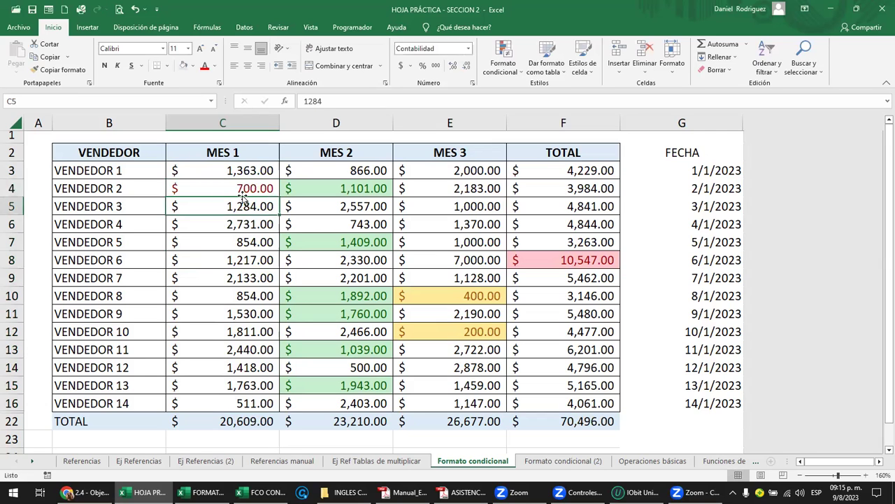
key(Up)
click(289, 303)
text(70)
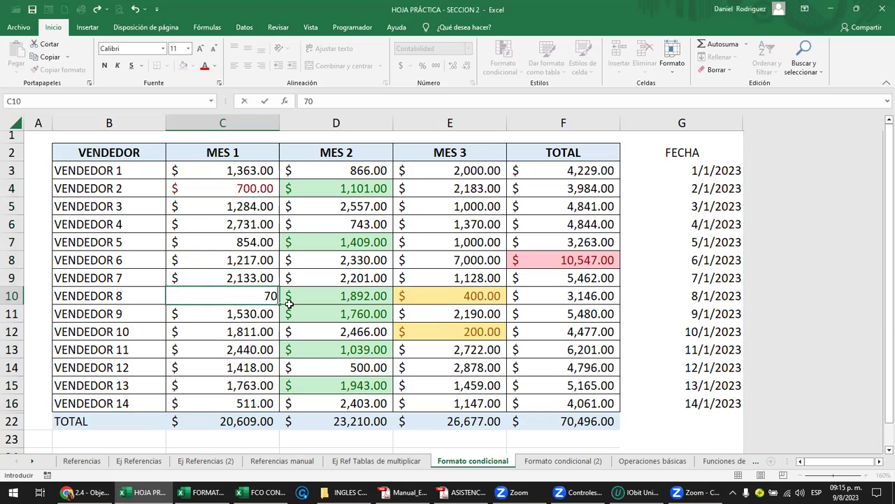
text(0)
key(Return)
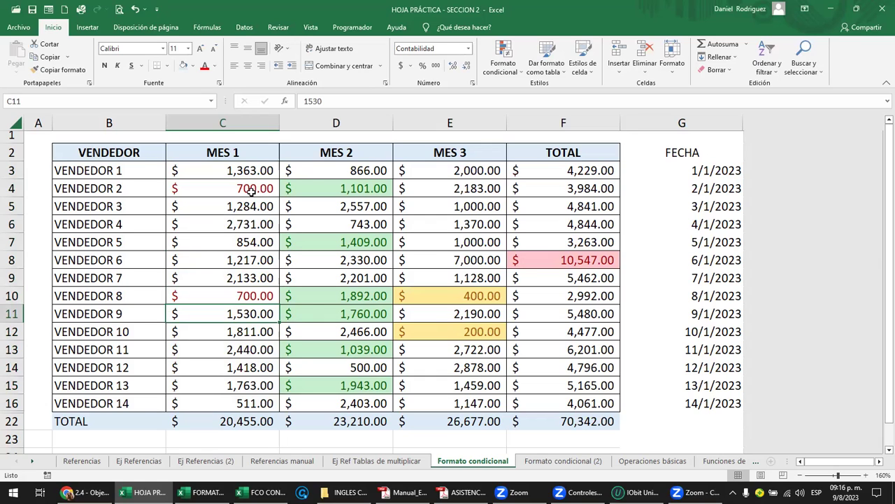
click(307, 189)
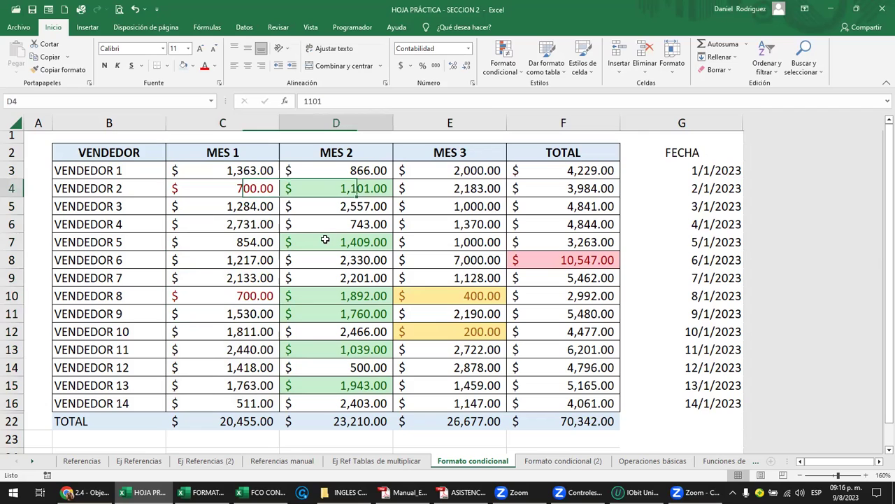
click(272, 295)
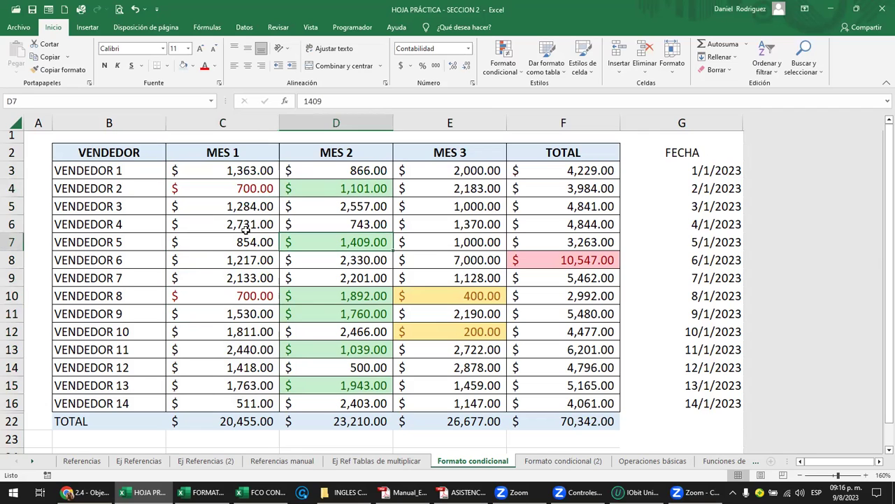
click(237, 192)
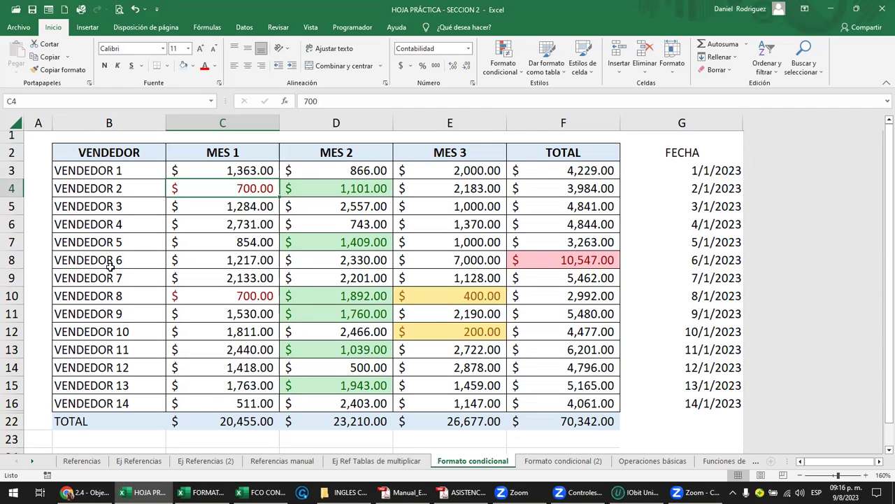
Rename the vendors in B9 and B10 to CARLOS and CARLA
click(96, 170)
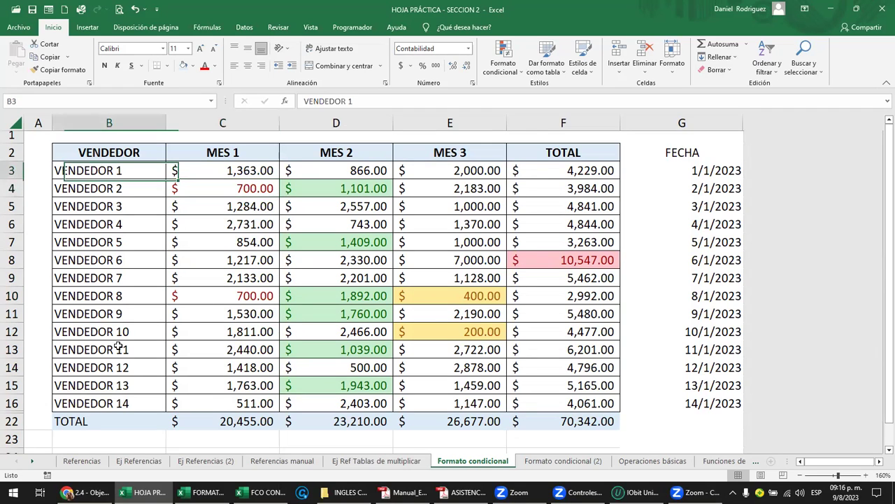
shift+click(126, 399)
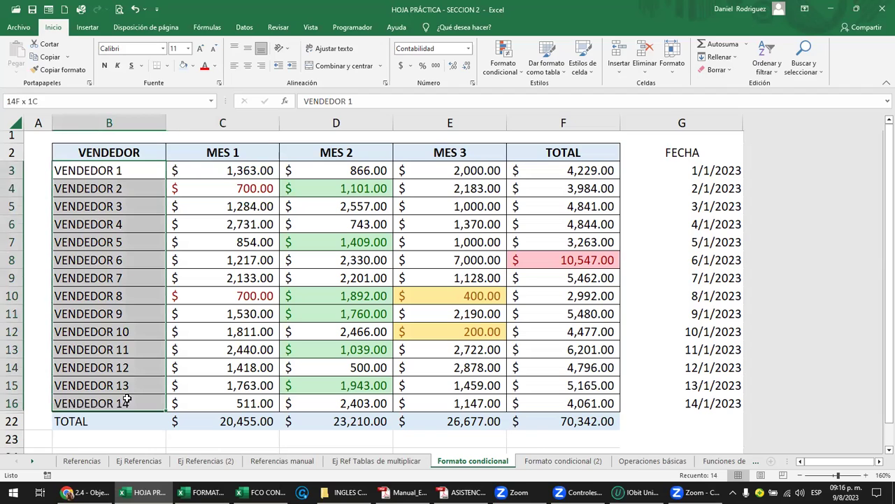
click(96, 277)
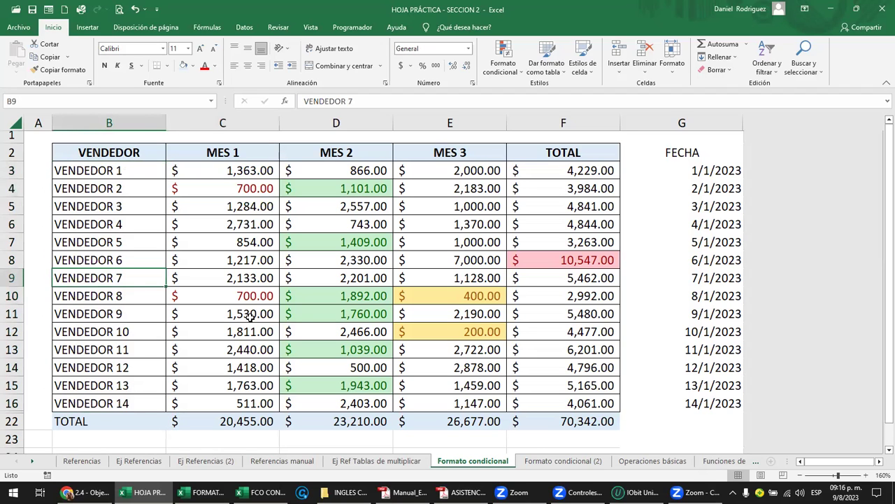
text(CARLOS)
key(Return)
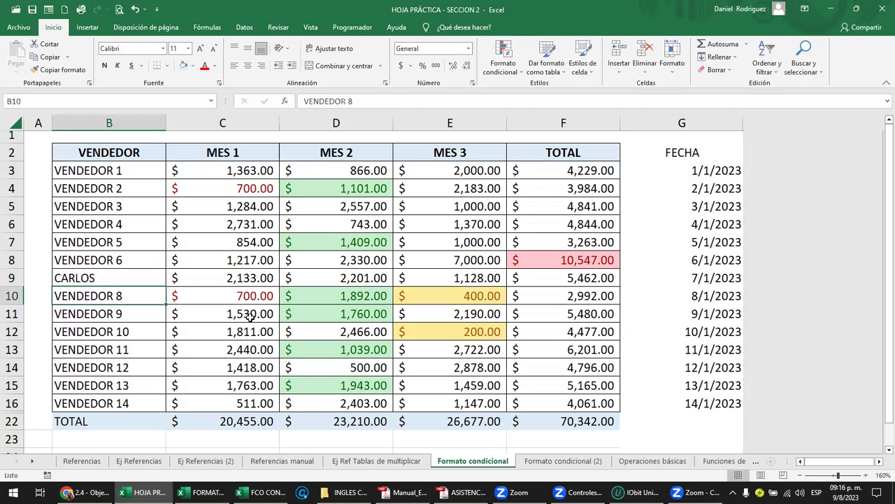
text(CARLA)
key(Return)
key(Up)
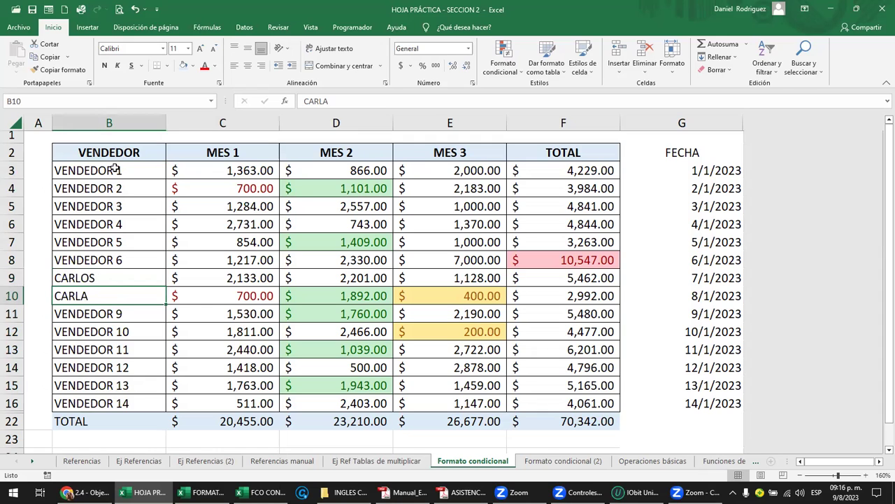
Highlight vendor names in B3:B16 equal to CARLA with light red fill and dark red text
drag(88, 170, 132, 403)
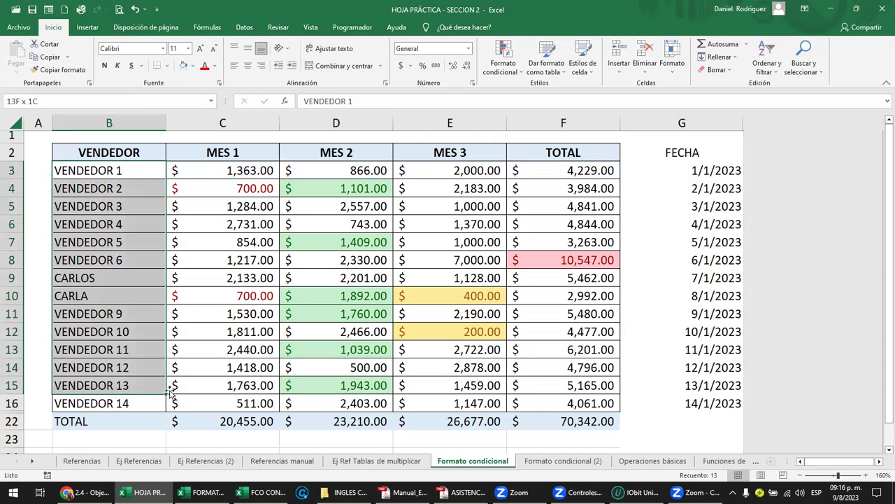
click(504, 68)
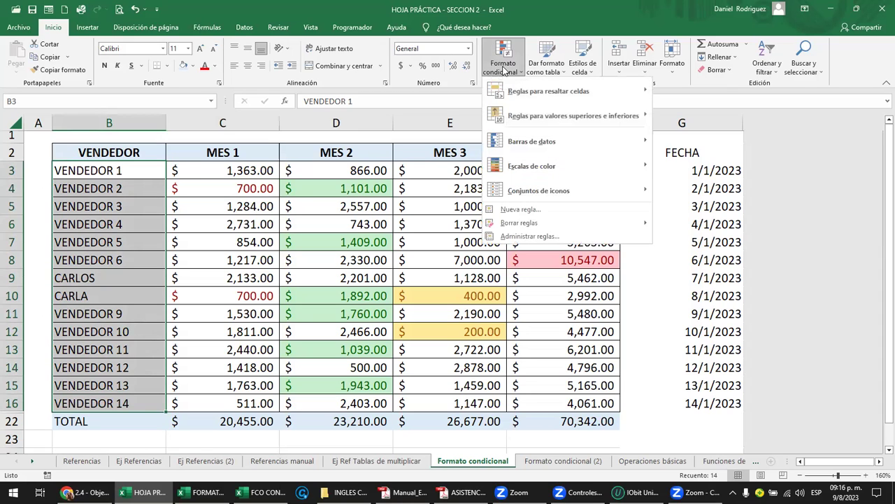
mouse_move(549, 91)
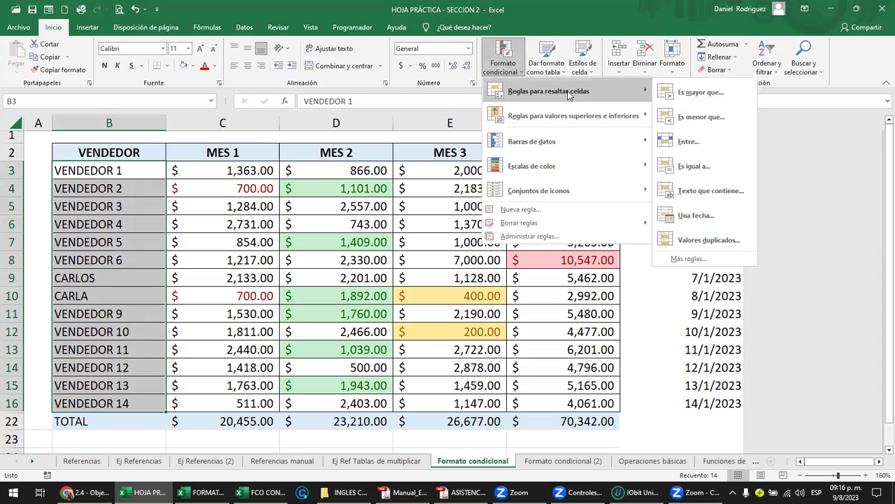
click(718, 168)
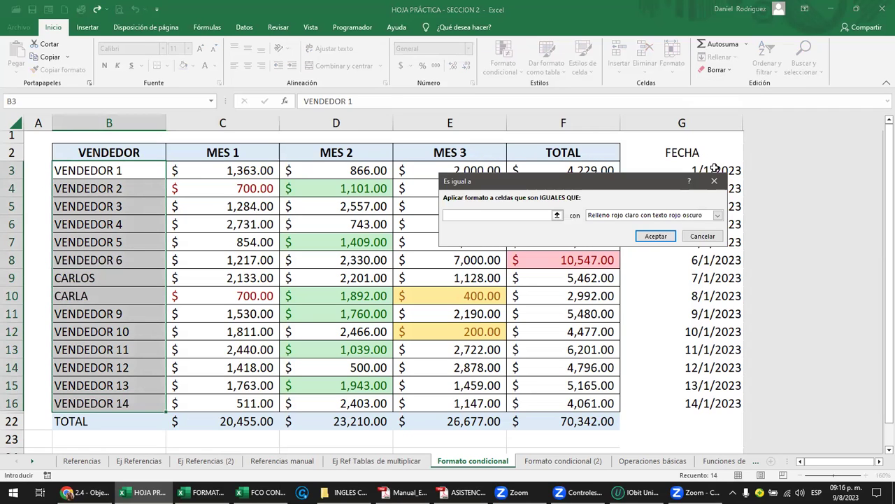
text(CAR)
text(LA)
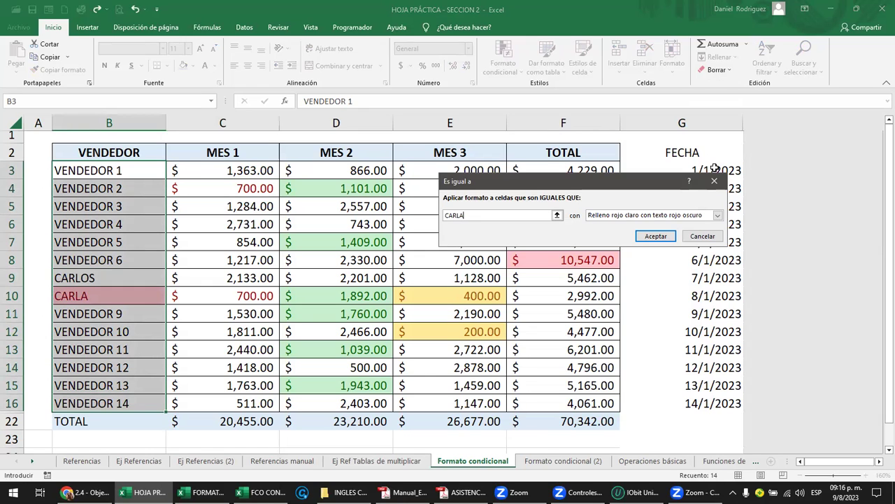
click(656, 237)
click(236, 291)
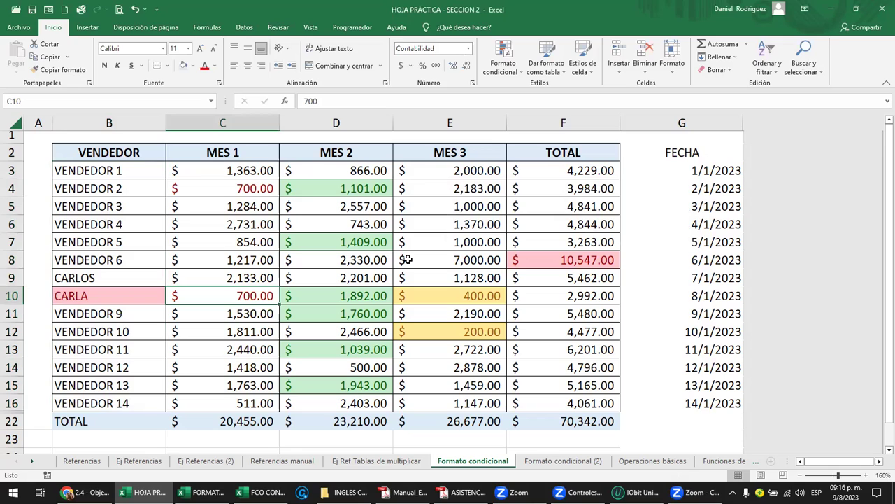
Keep VENDEDOR 6's MES 3 amount in E8 at 7,000, discarding a stray edit
drag(541, 171, 560, 402)
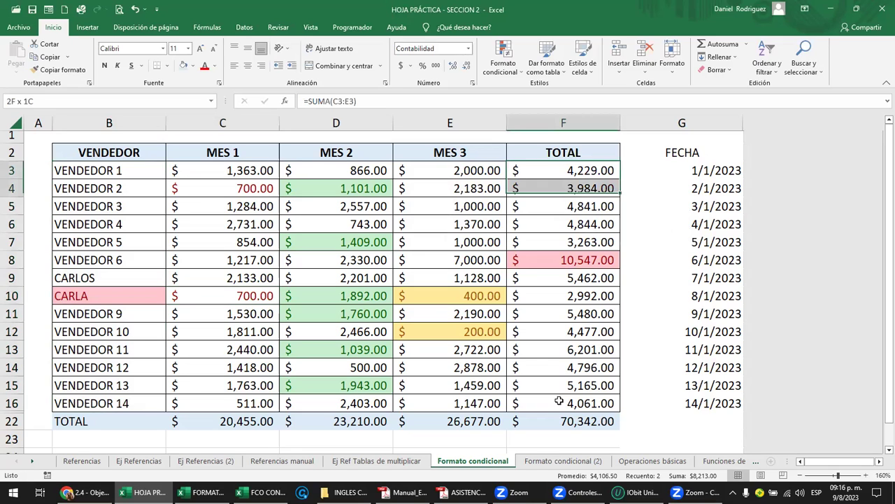
click(473, 170)
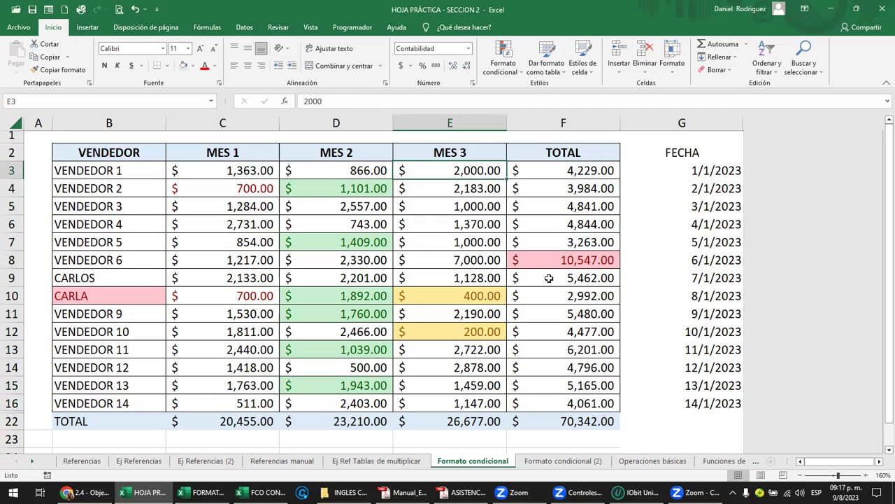
click(482, 262)
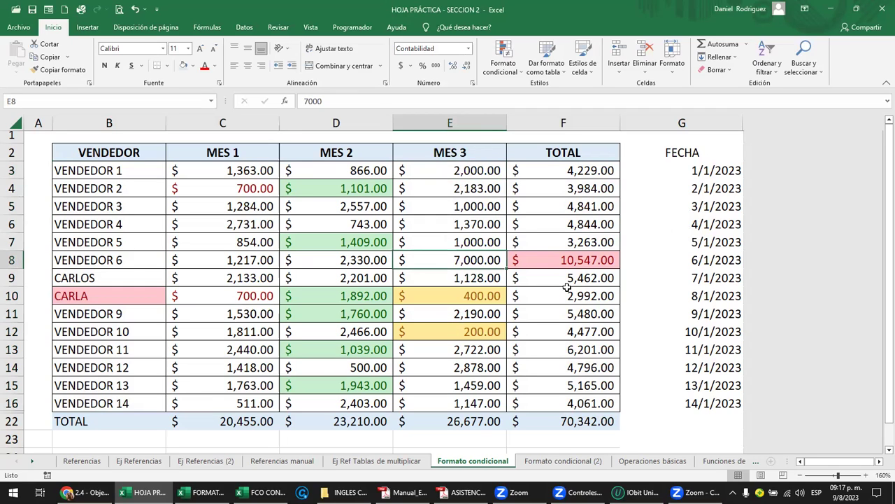
text(1)
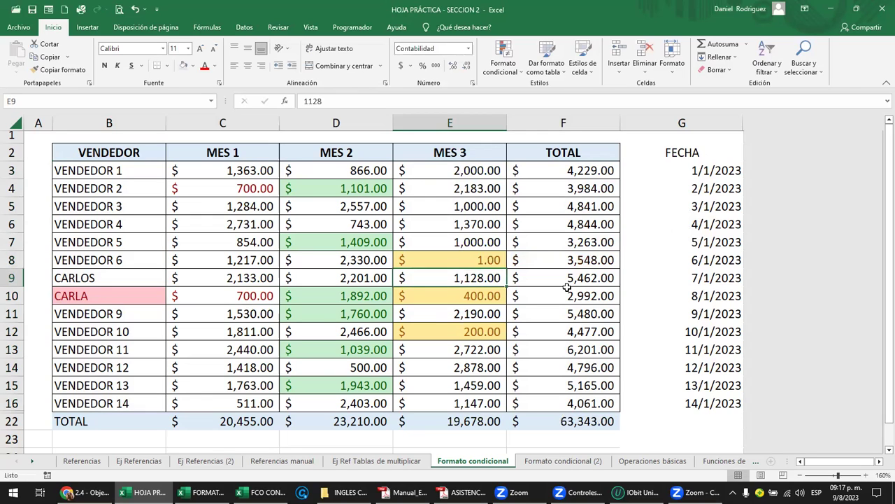
key(Up)
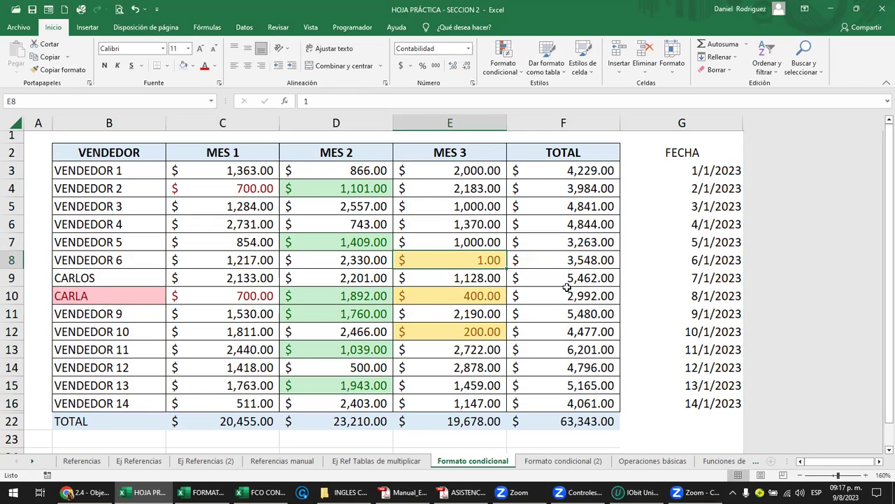
key(ctrl+z)
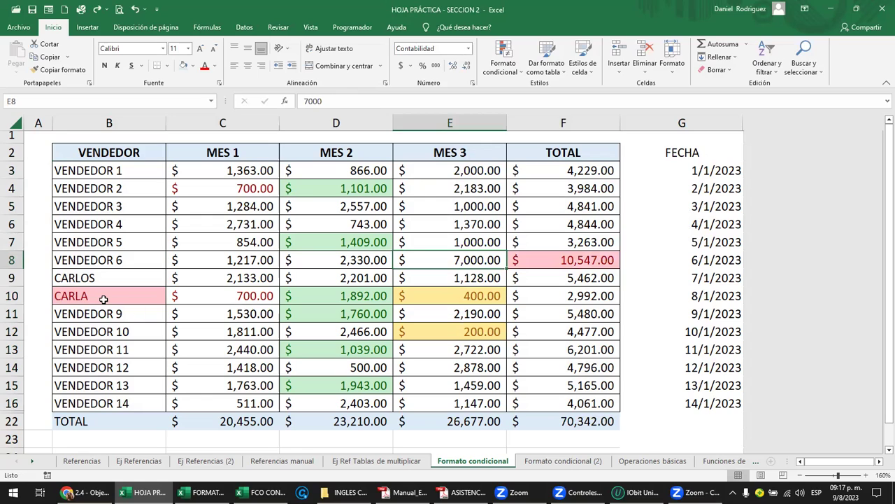
click(104, 299)
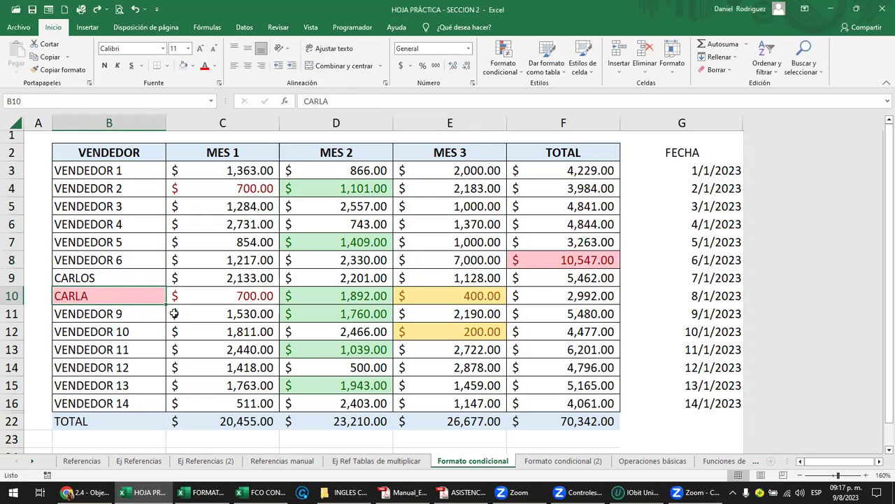
Rename the row 10 seller to SONIA and the row 15 seller to JULIA
text(S)
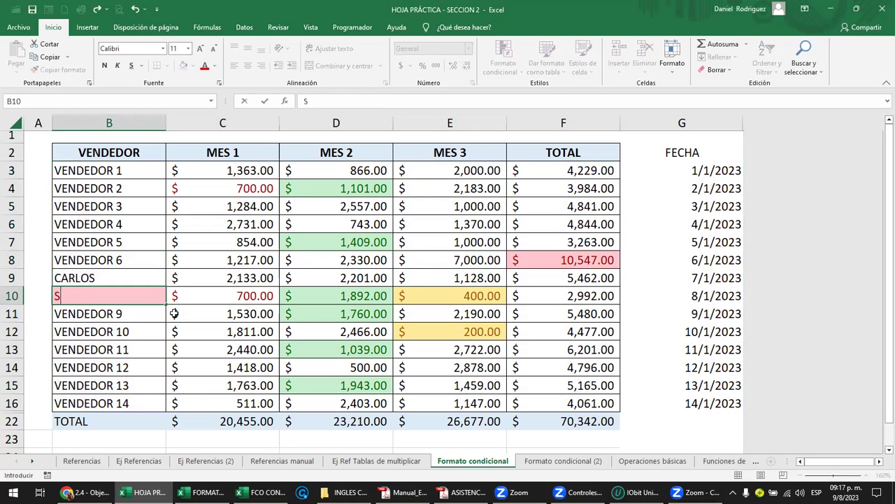
text(ONIA)
key(Return)
key(Down)
key(Down)
key(Down)
text(C)
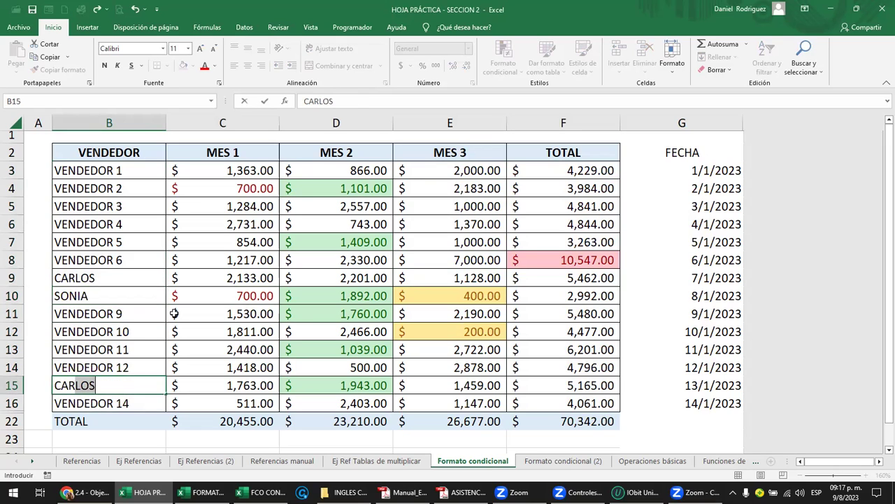
text(ARLA)
key(Return)
key(Up)
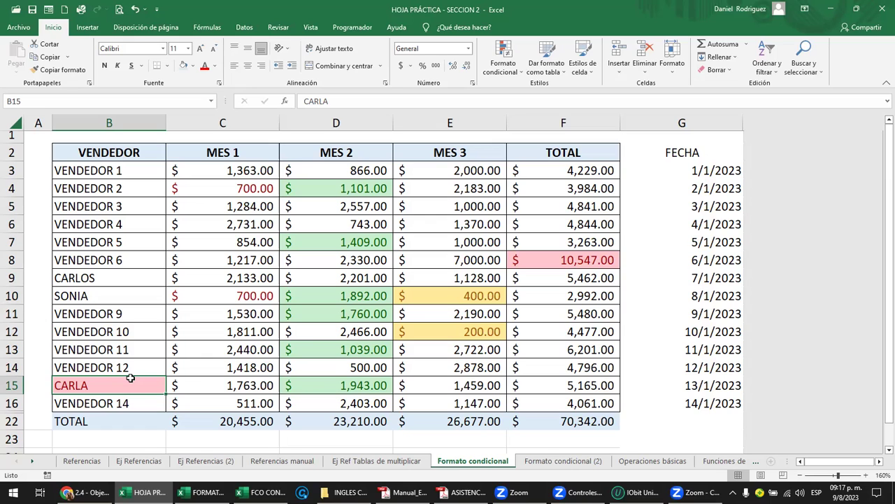
text(JULIA)
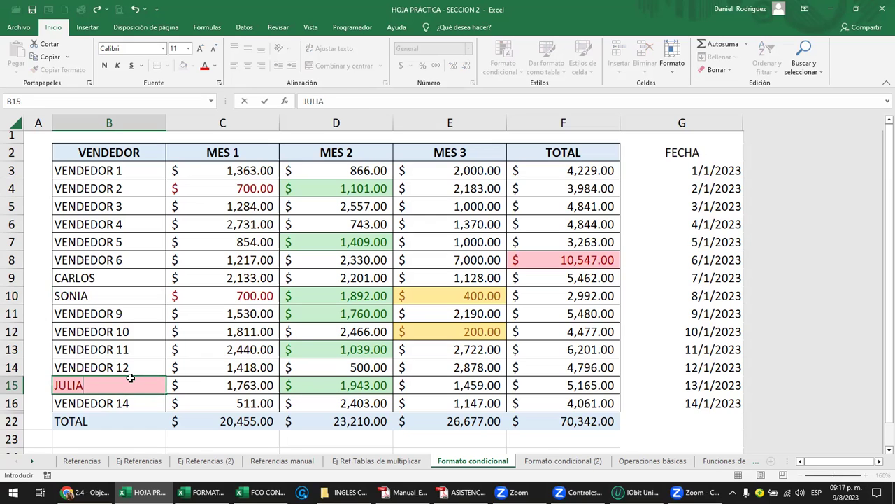
key(Return)
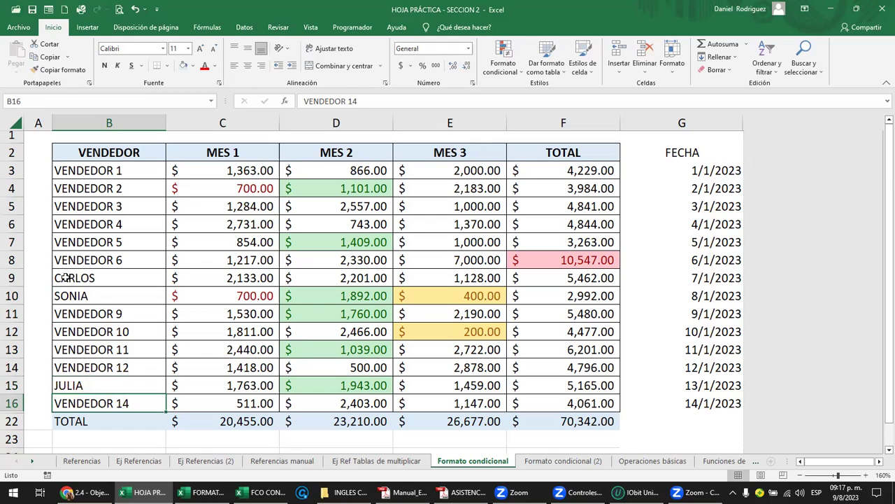
click(65, 278)
click(95, 385)
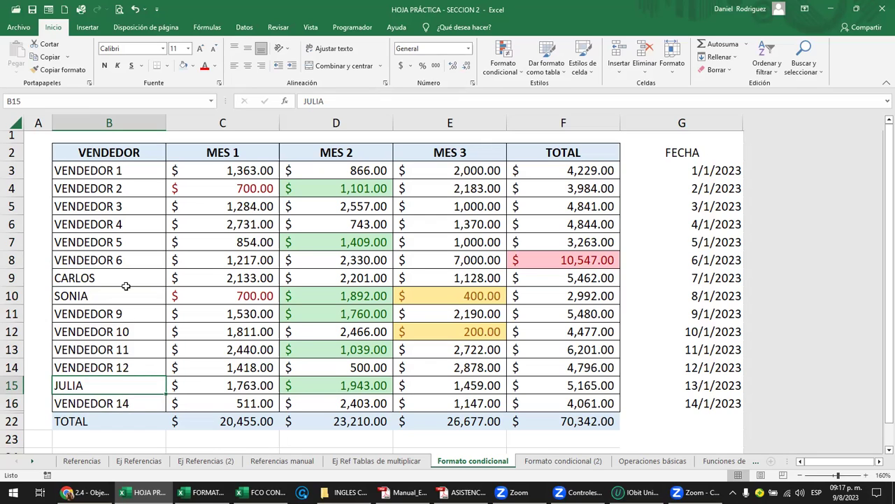
click(106, 225)
click(105, 171)
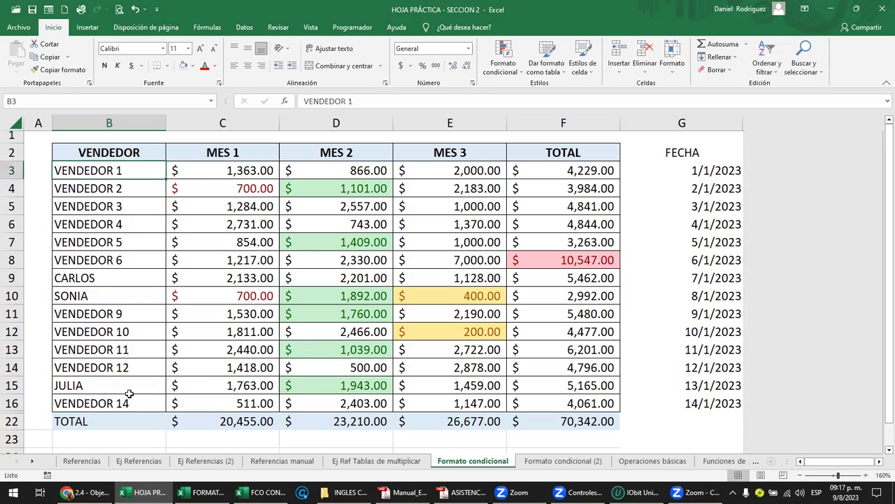
shift+click(129, 400)
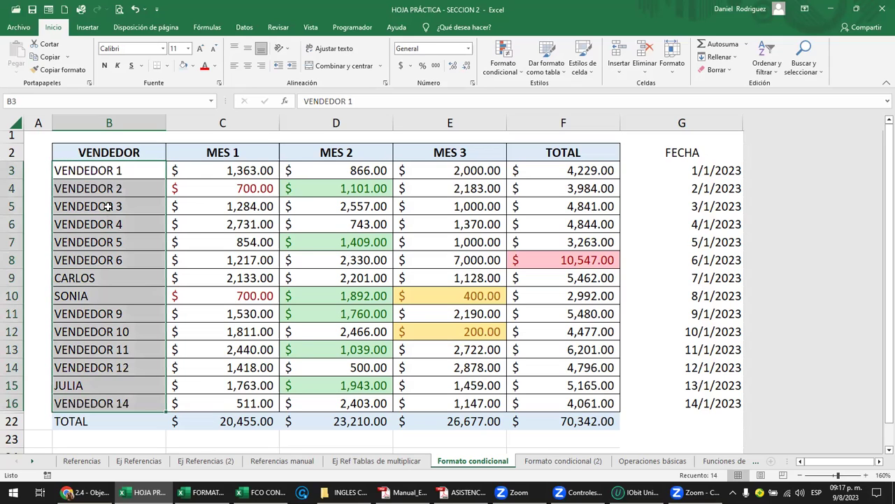
click(108, 206)
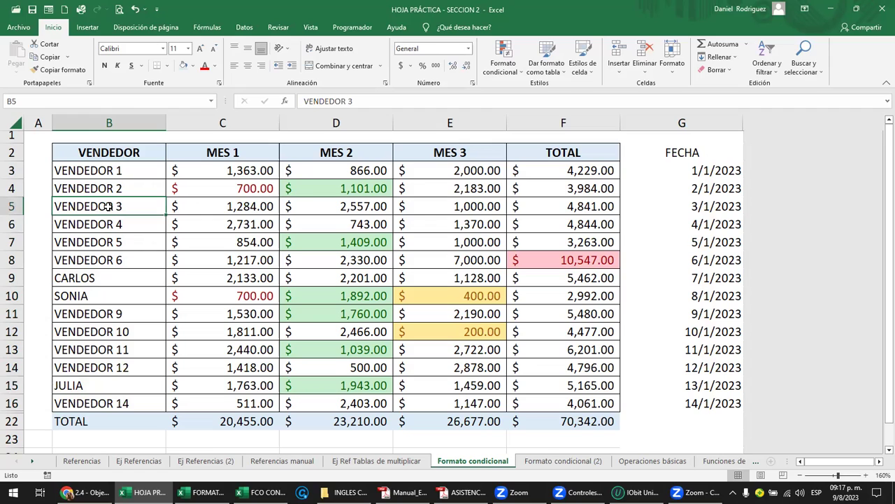
click(517, 72)
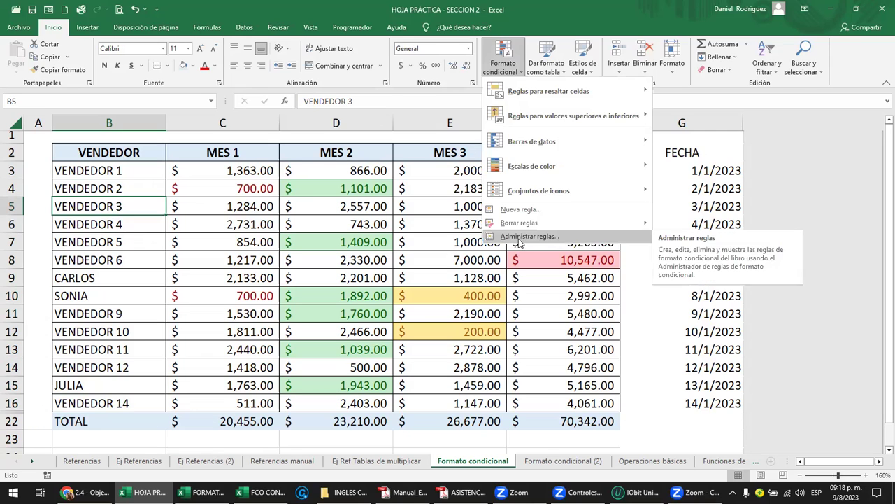
click(519, 239)
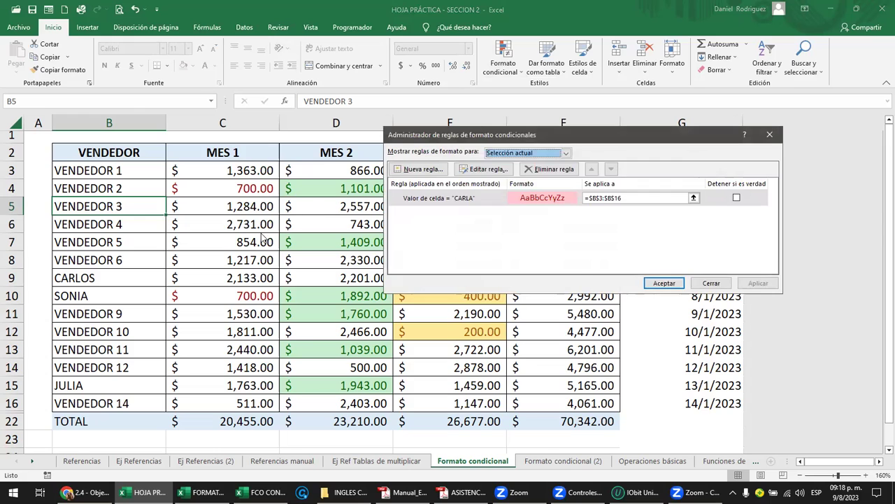
drag(526, 135, 324, 162)
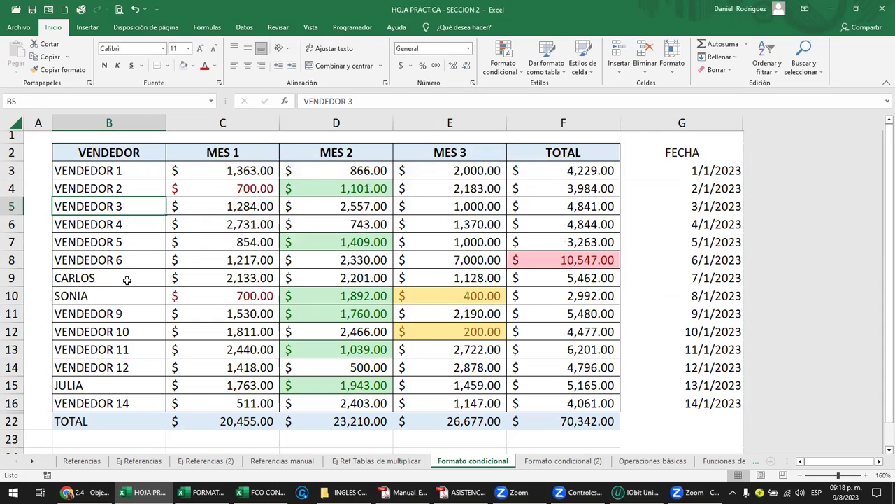
Add an equal-to-SONIA rule on vendor names B3:B16 with light red fill and dark red text
drag(122, 170, 122, 402)
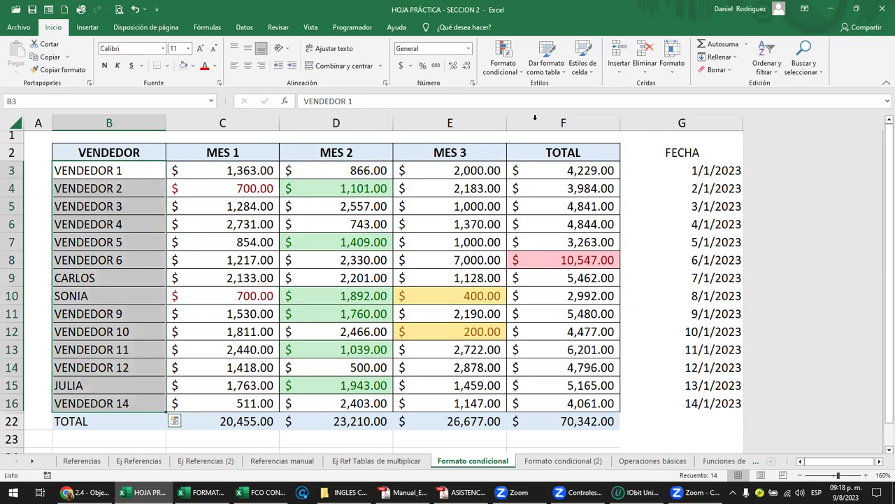
click(508, 74)
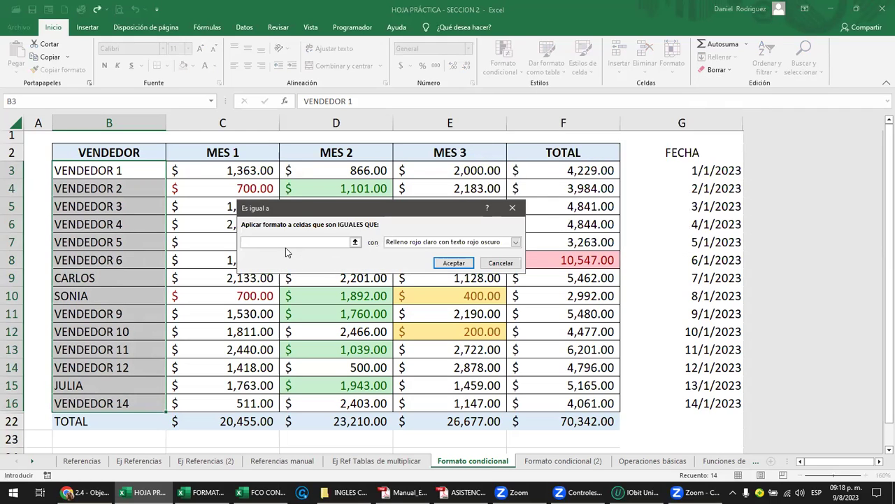
text(SONIA)
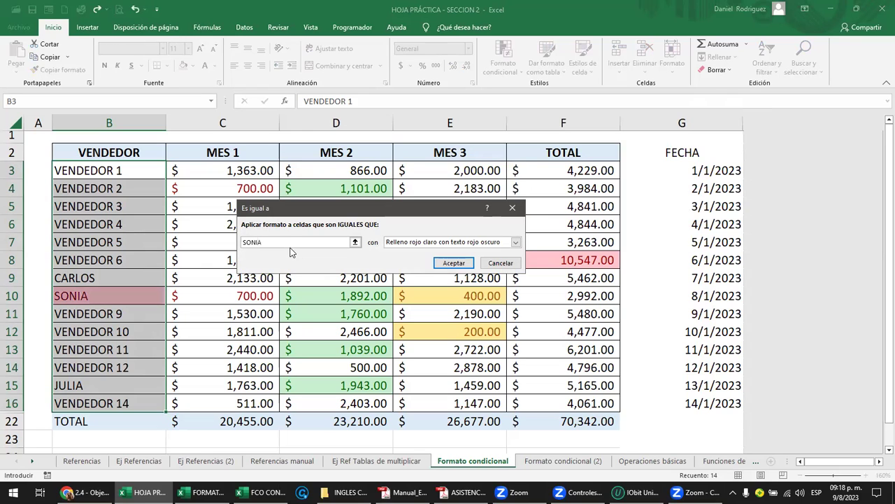
click(445, 262)
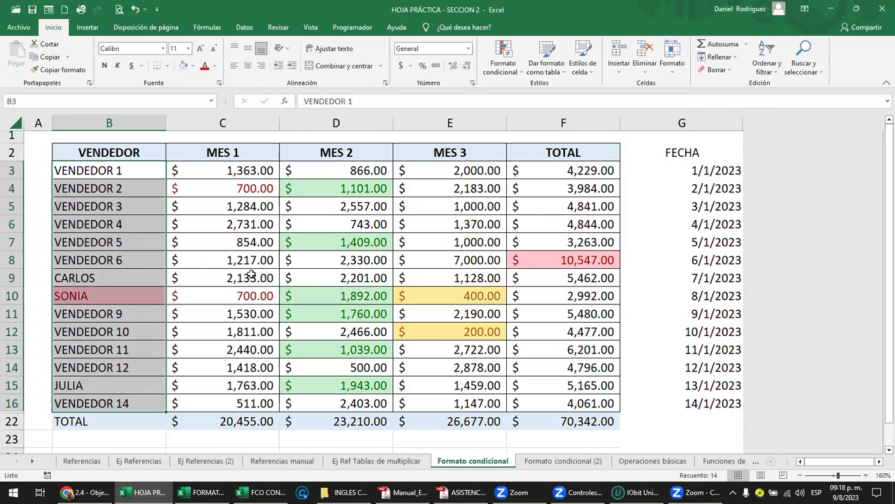
click(96, 278)
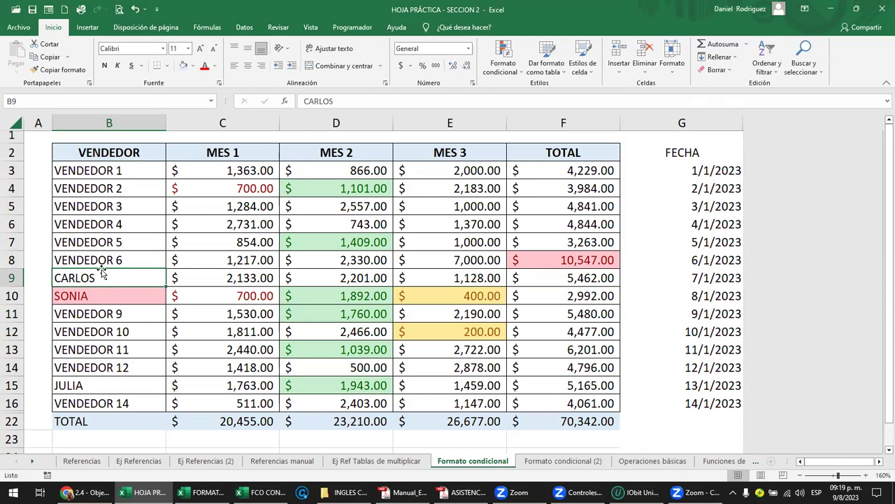
click(97, 183)
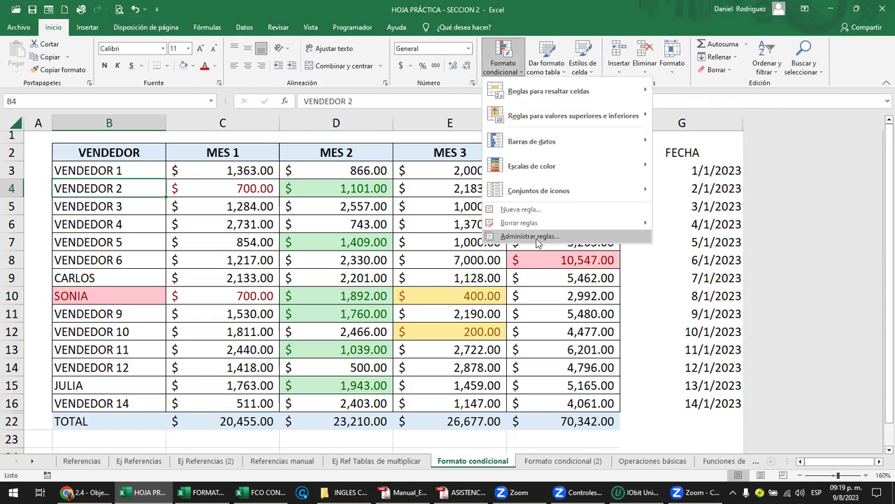
click(537, 238)
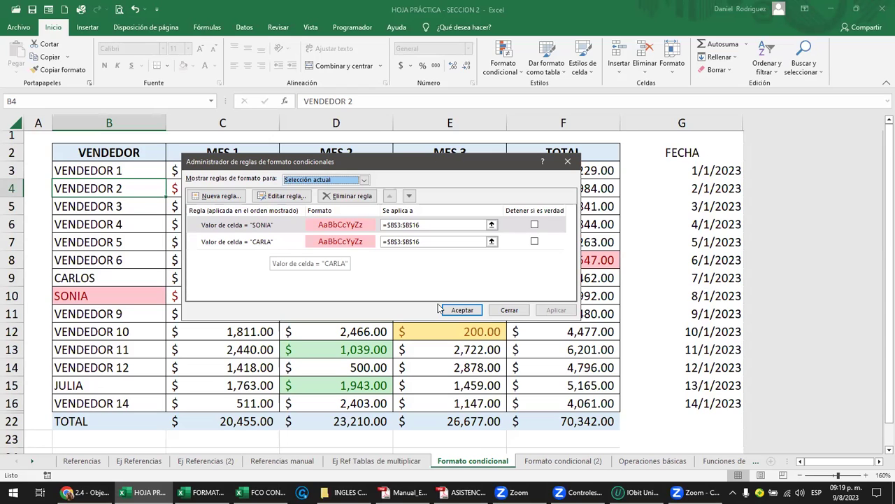
click(509, 310)
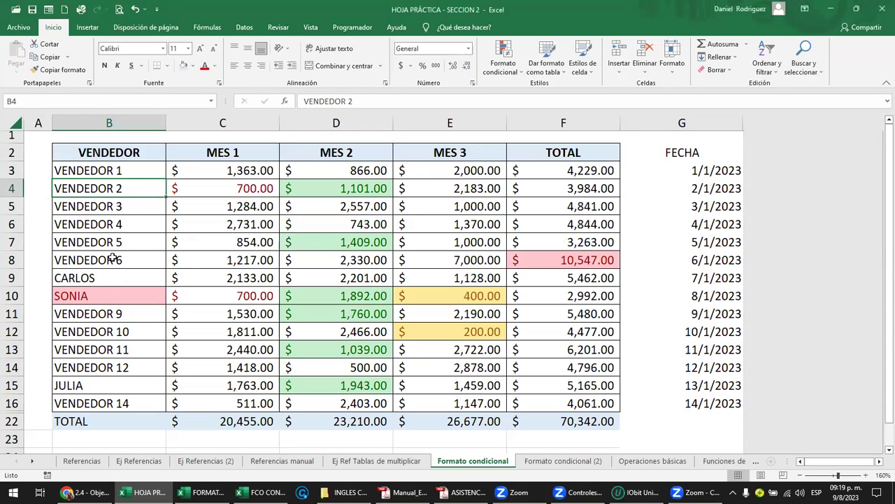
Rename VENDEDOR 5 in B7 to CARLA and select the vendor names B3:B16
click(149, 236)
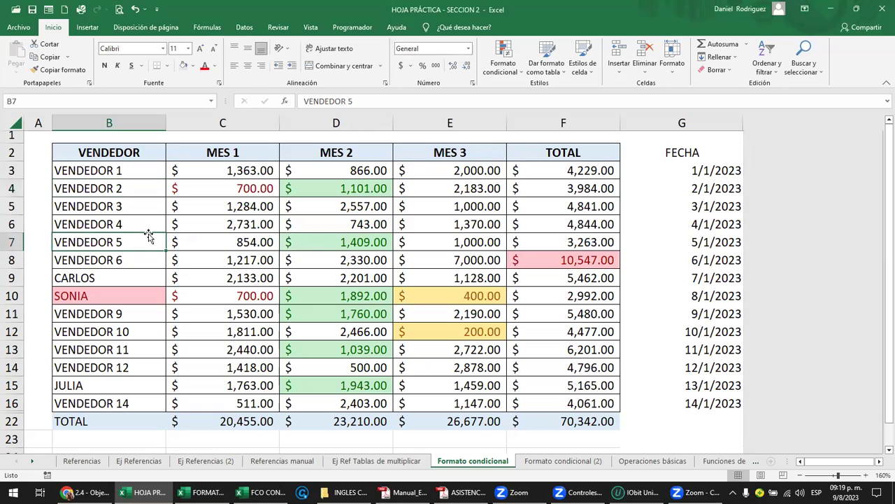
text(CAR)
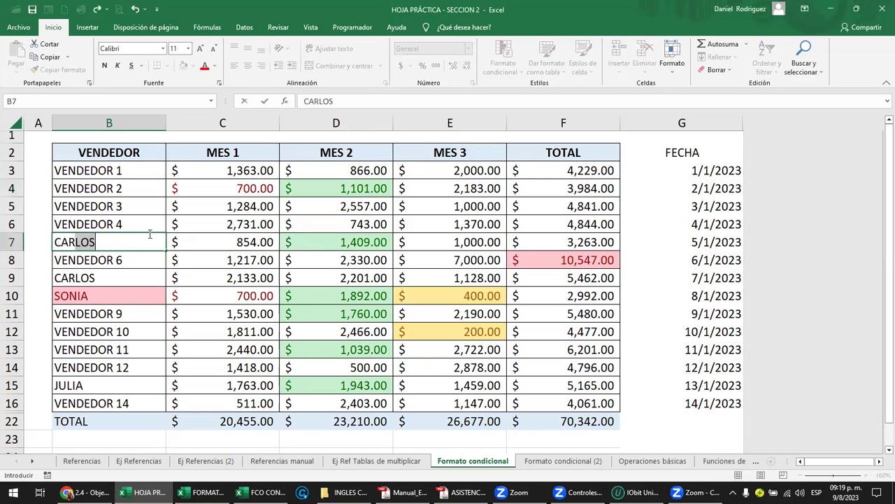
text(LA)
key(Return)
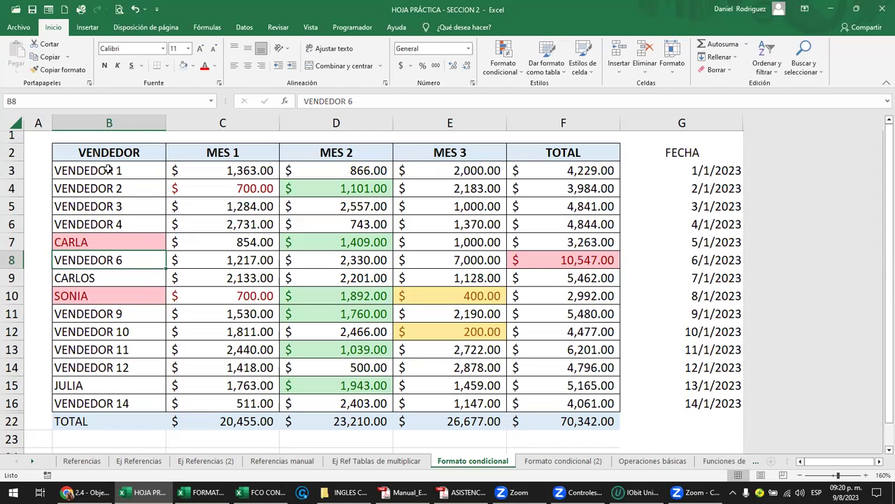
click(97, 224)
drag(91, 170, 96, 403)
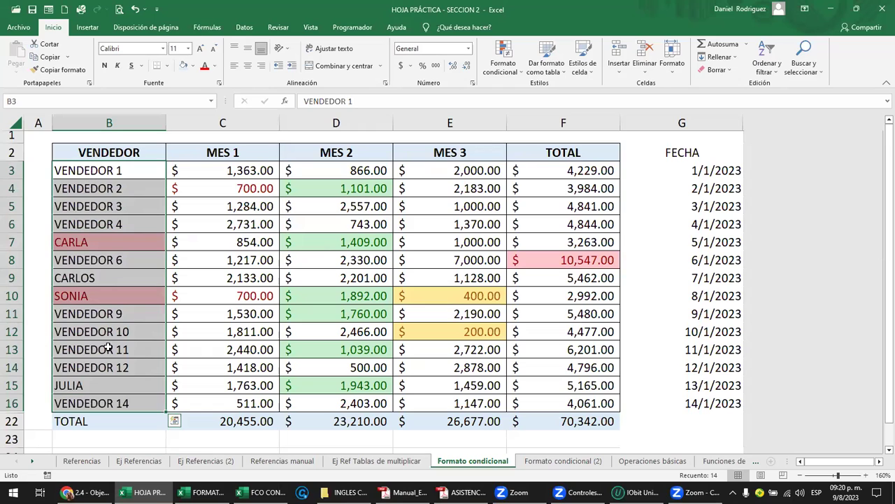
Delete the SONIA highlight rule in the conditional formatting rules manager and apply the change
click(119, 209)
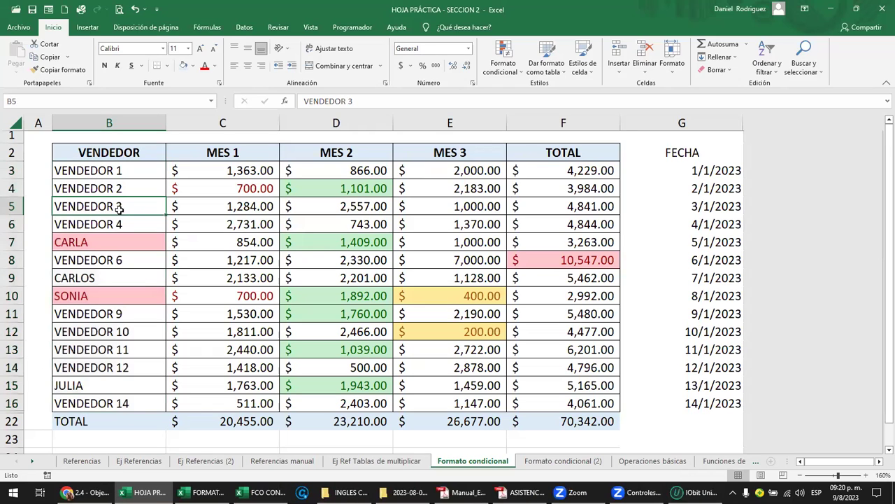
click(499, 73)
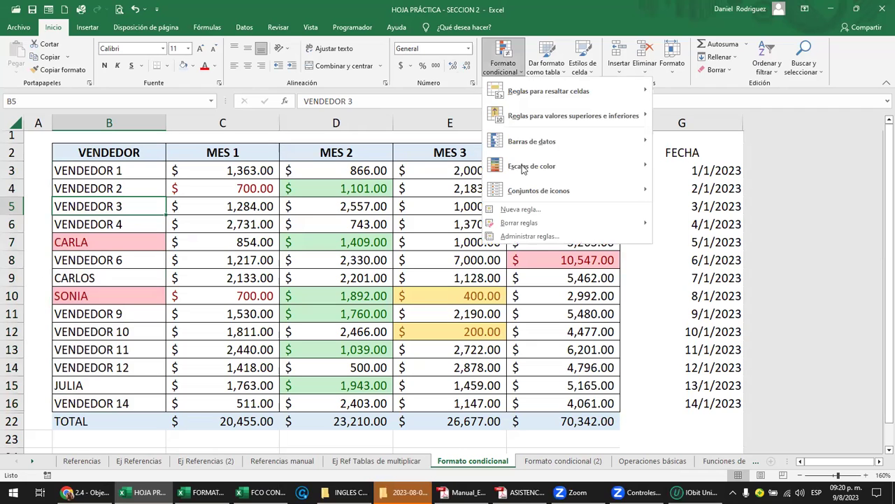
click(525, 237)
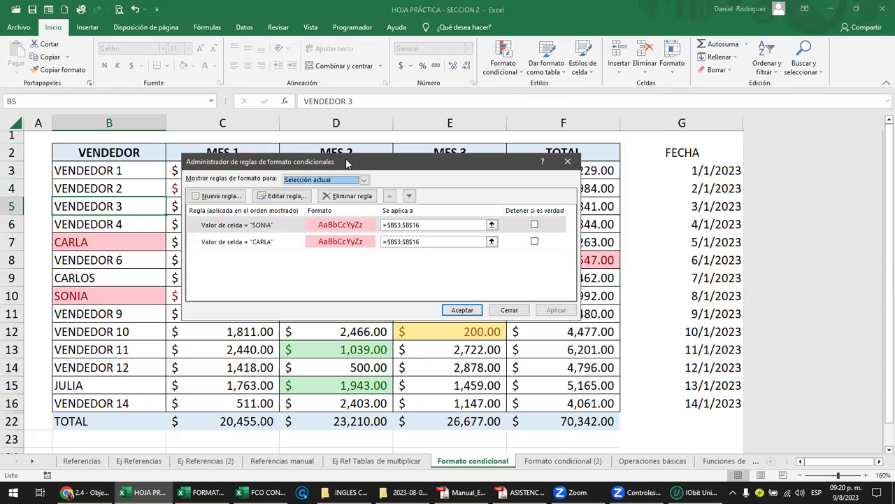
drag(294, 161, 403, 117)
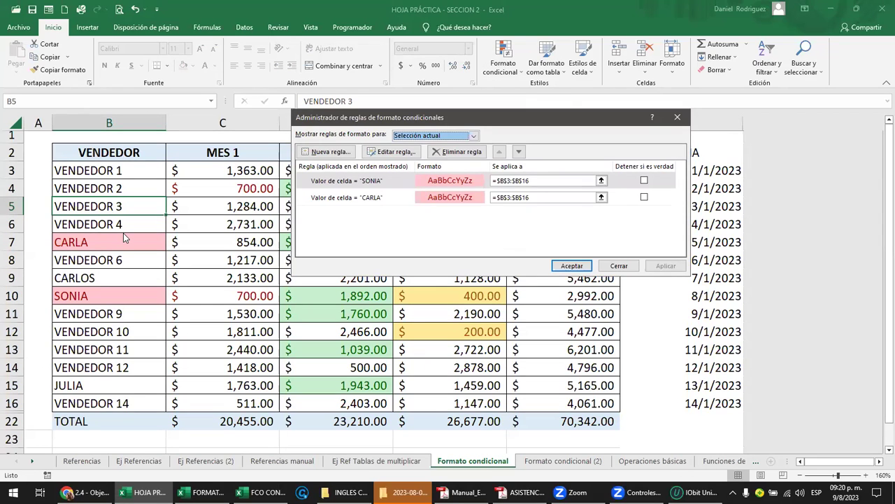
click(343, 200)
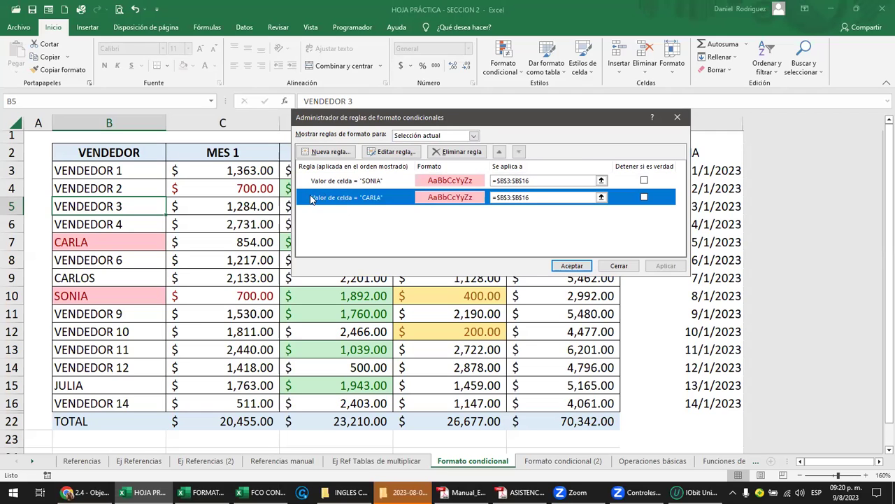
click(344, 182)
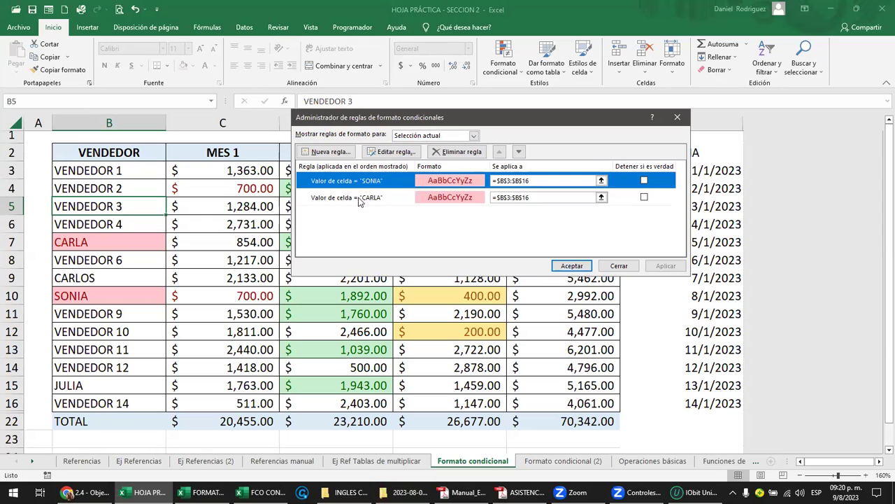
click(360, 201)
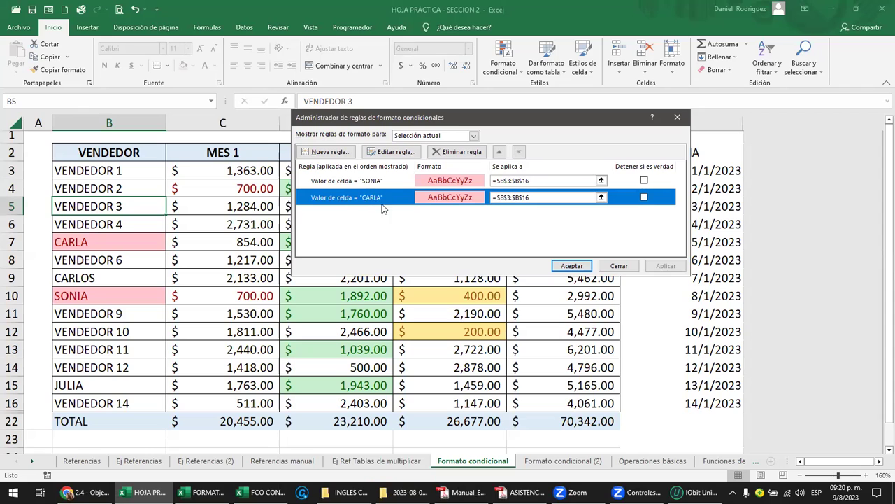
click(362, 182)
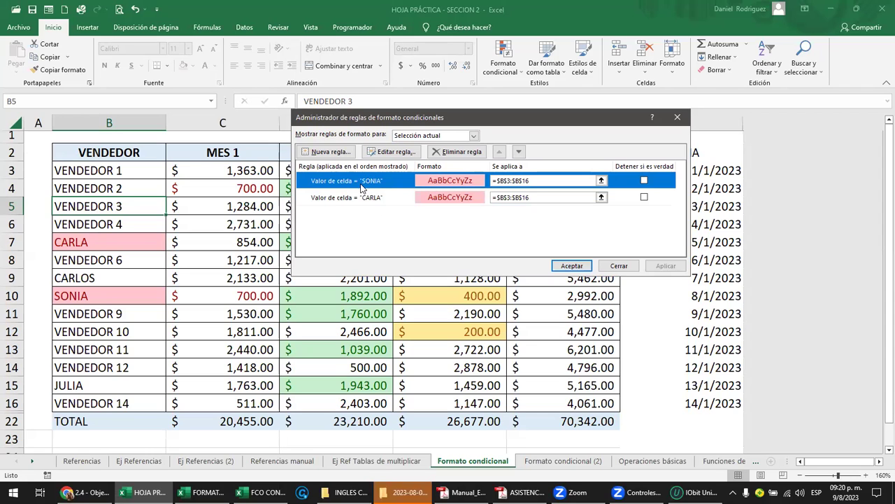
click(472, 154)
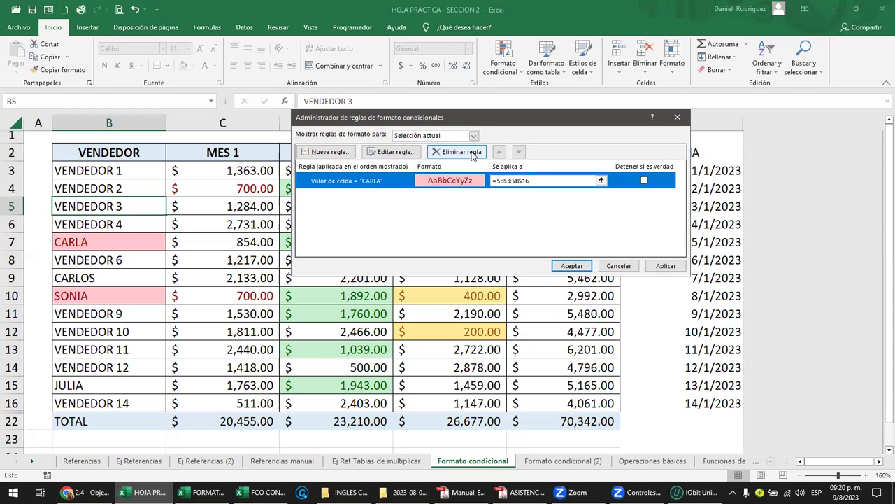
click(666, 267)
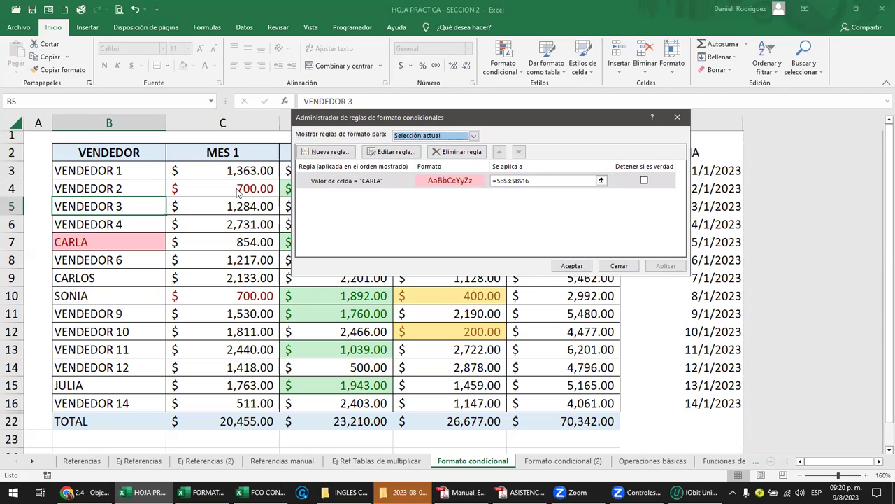
Delete the CARLA highlight rule as well and close the rules manager
click(351, 183)
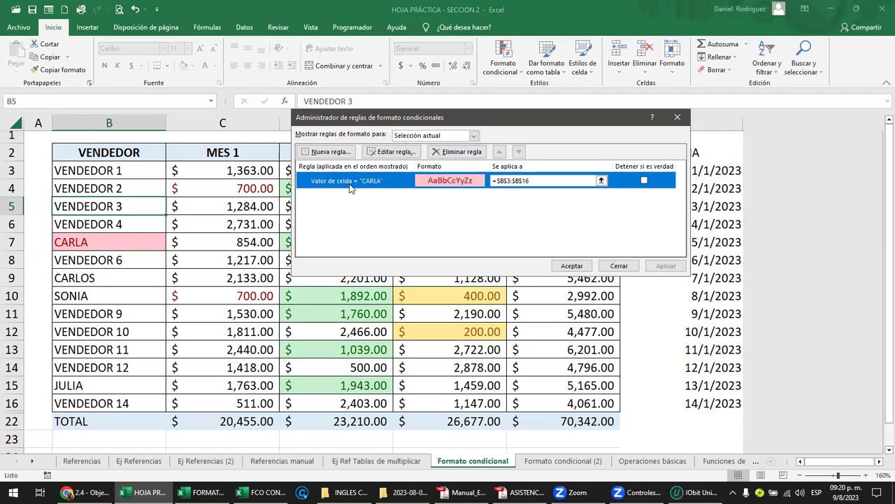
click(462, 151)
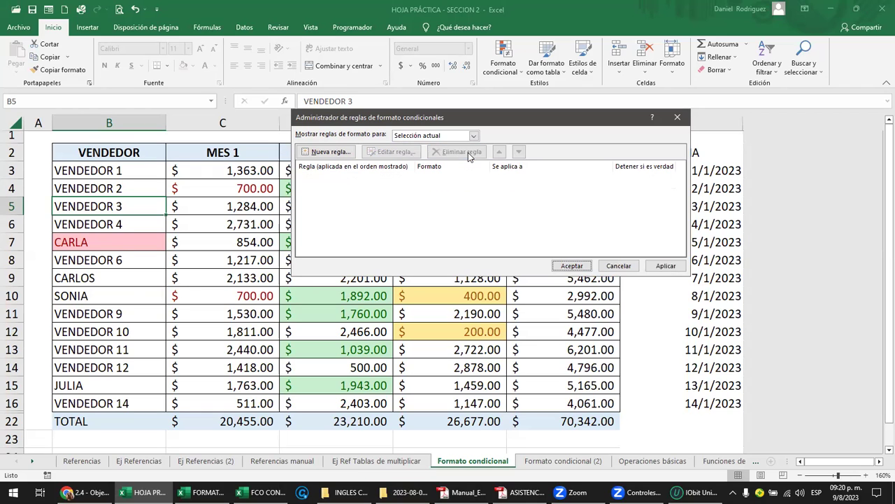
click(665, 267)
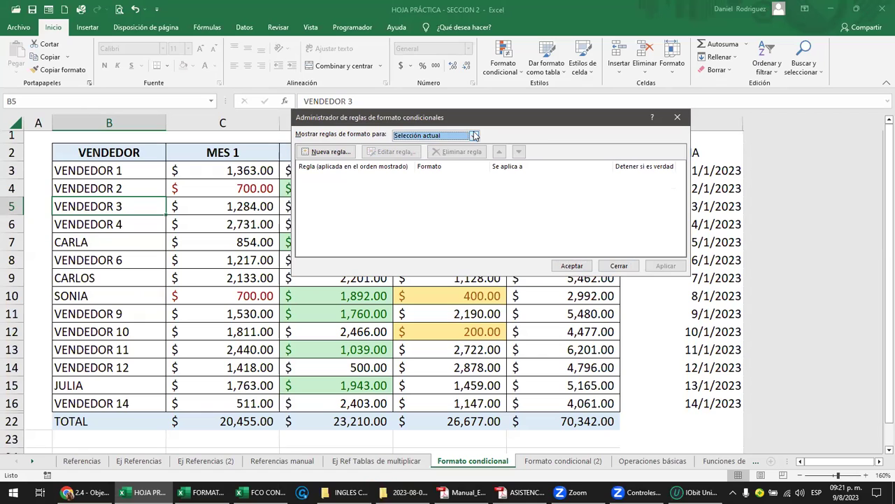
click(571, 267)
drag(110, 169, 145, 404)
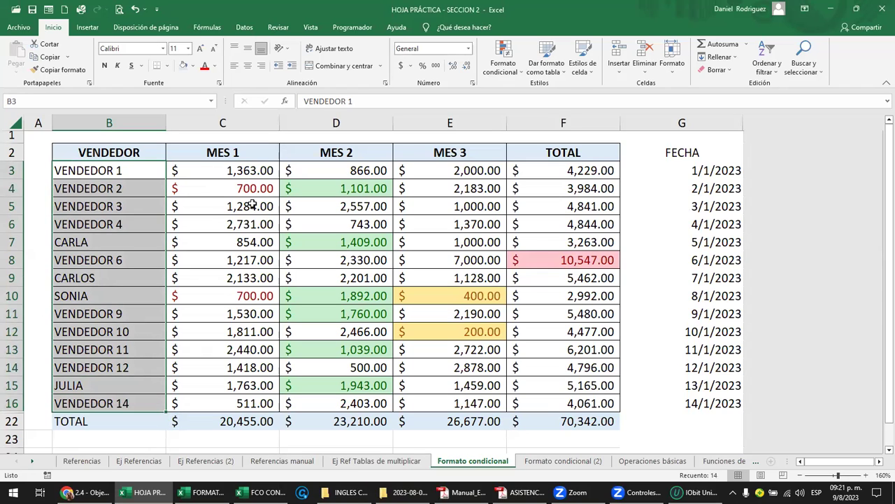
click(243, 262)
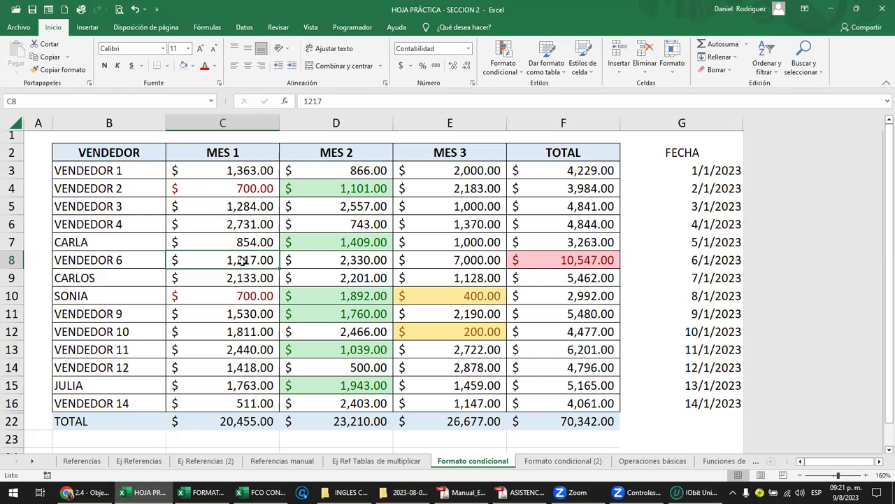
Delete the 'Valor de celda = 700' rule from MES 1 in the rules manager
click(513, 70)
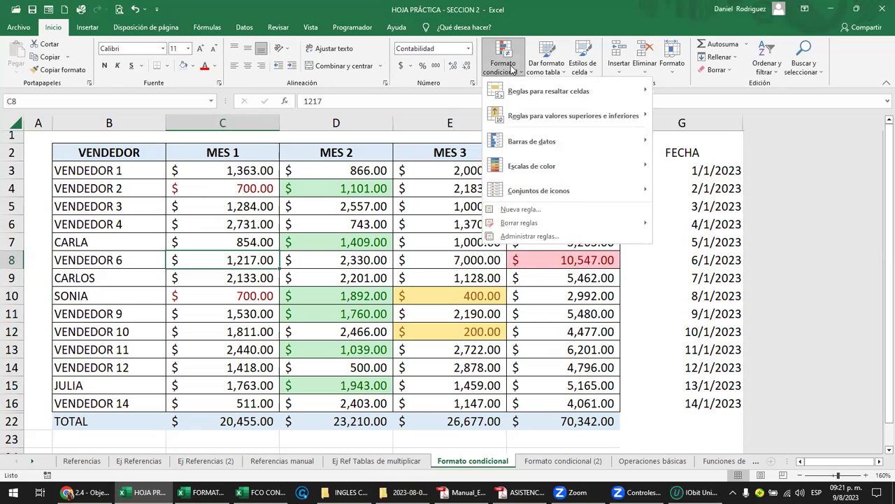
click(557, 238)
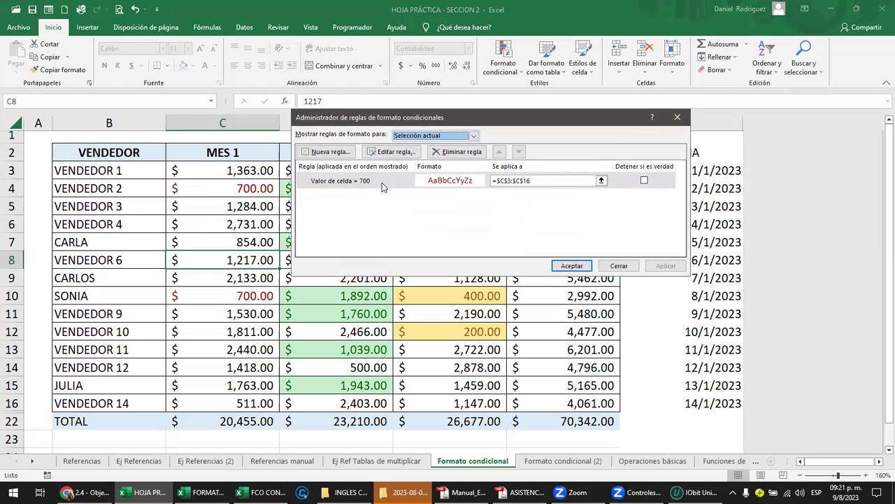
click(352, 186)
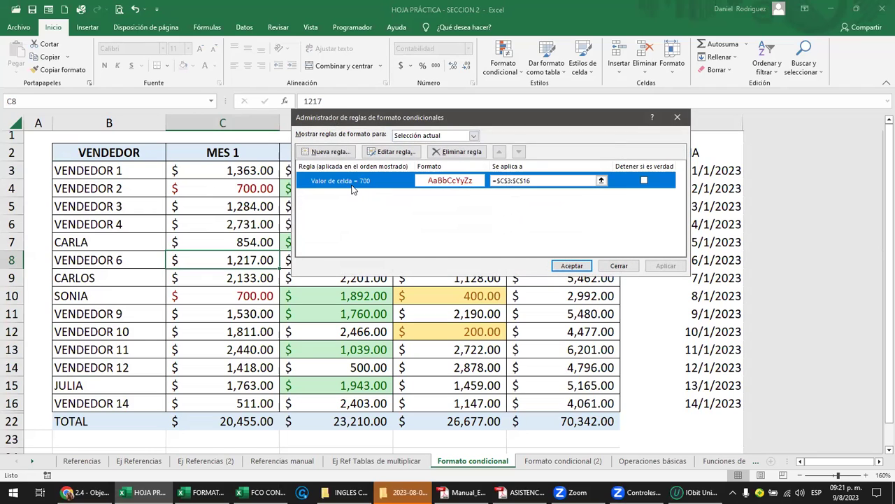
click(462, 152)
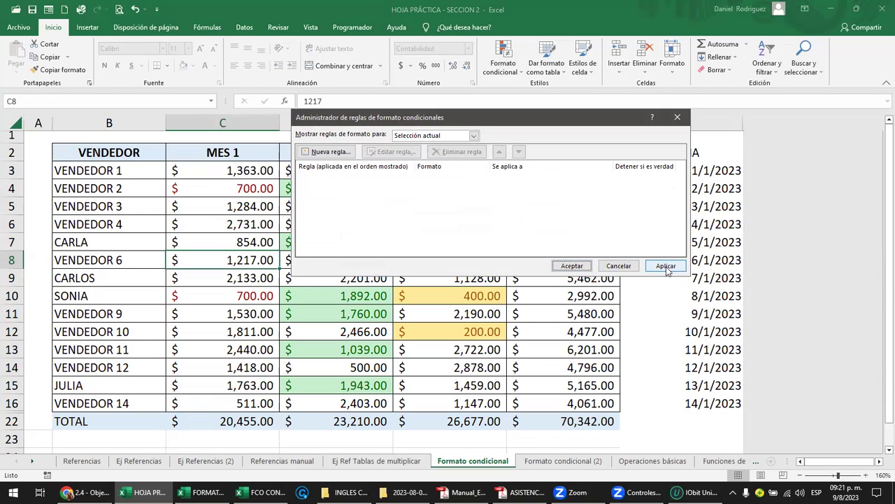
click(666, 266)
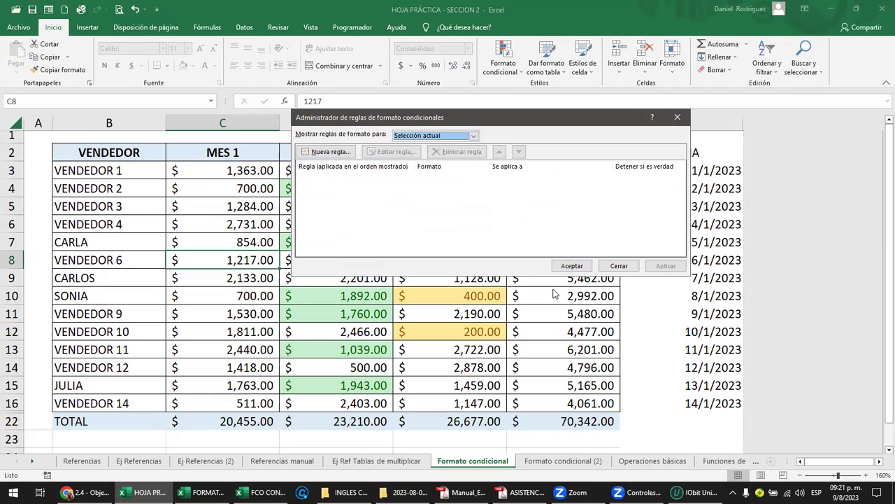
click(572, 265)
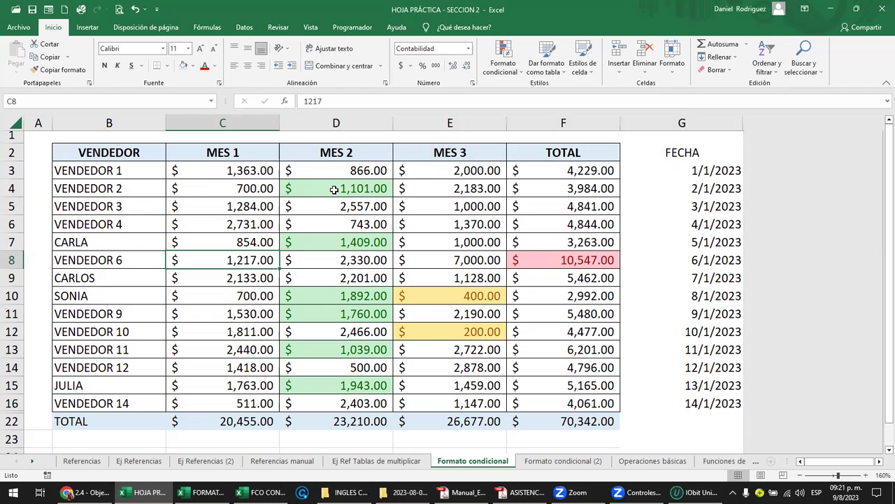
Select the MES 2 values in column D, backing out of the clear-rules menu
click(334, 188)
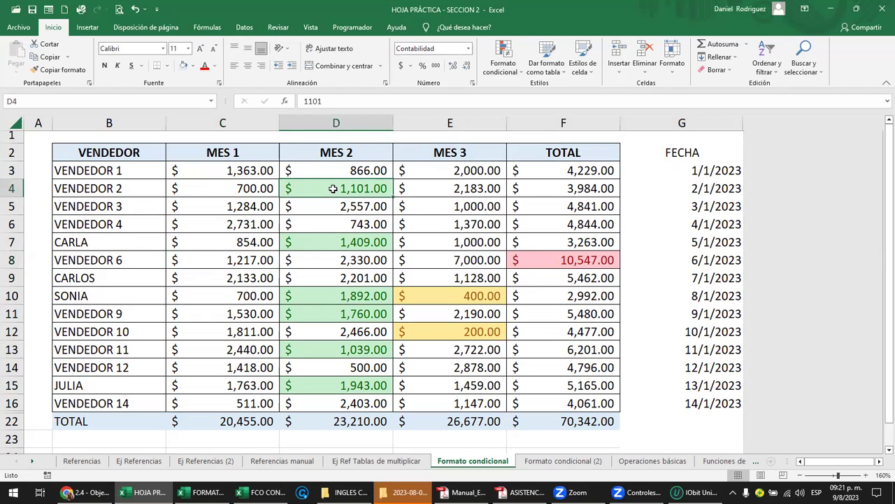
click(516, 70)
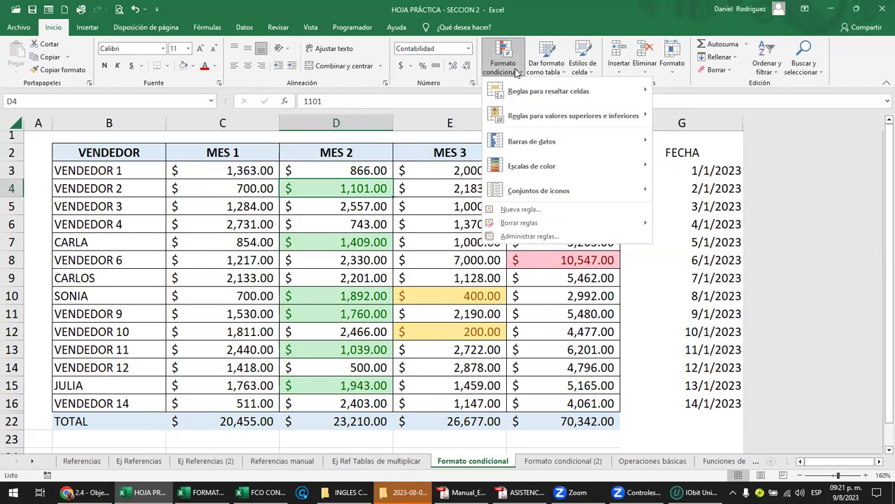
mouse_move(519, 223)
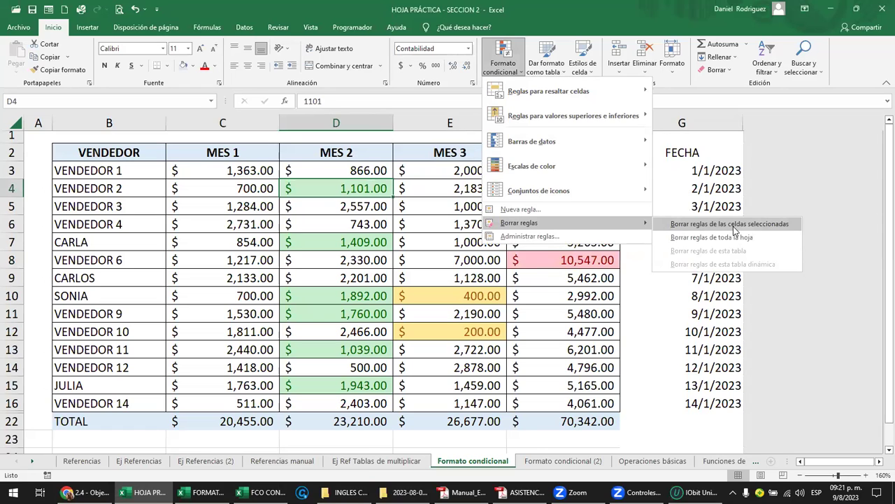
click(318, 218)
click(339, 173)
drag(340, 173, 346, 405)
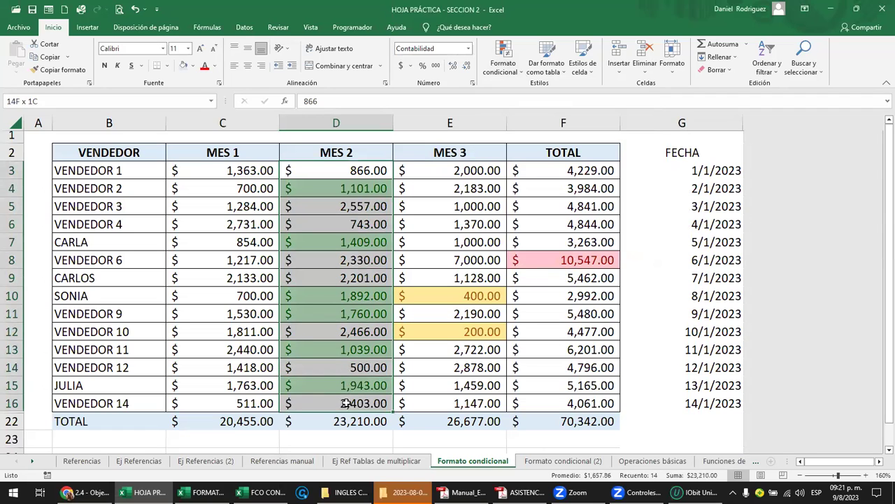
click(363, 193)
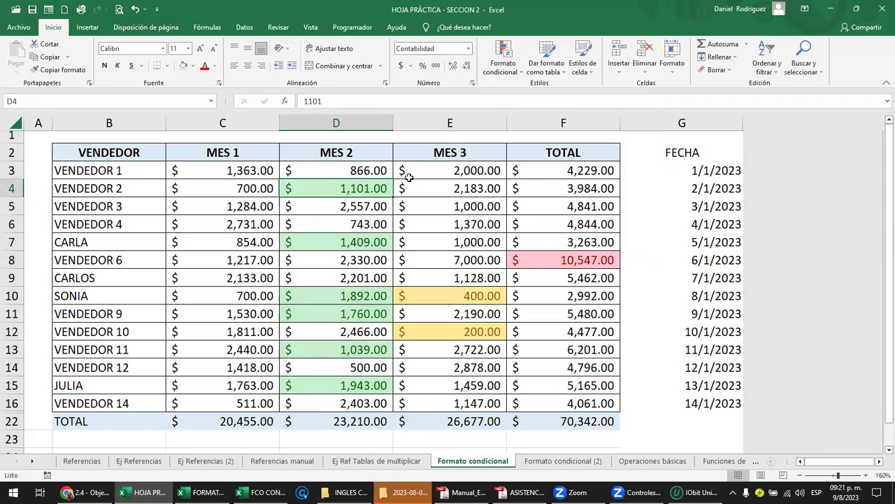
click(348, 222)
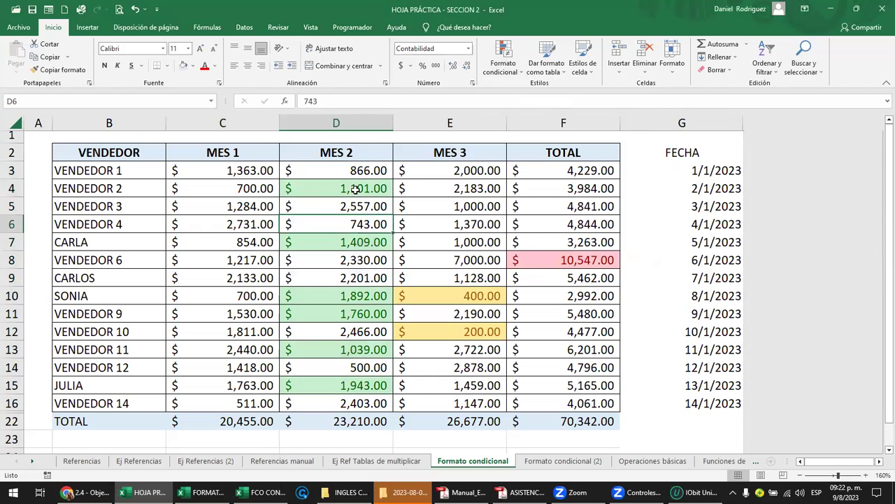
drag(321, 170, 341, 404)
In the rules manager for D4, delete the green 'El valor de celda está comprendido' rule and confirm
click(357, 183)
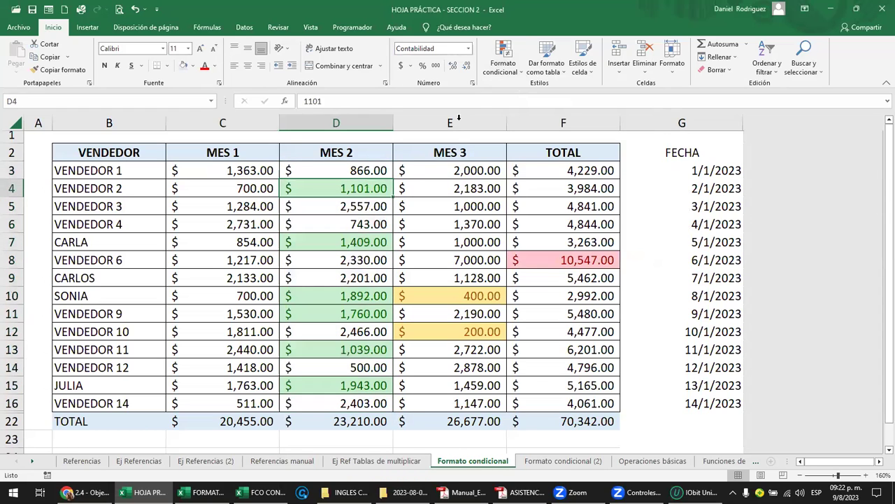
click(503, 59)
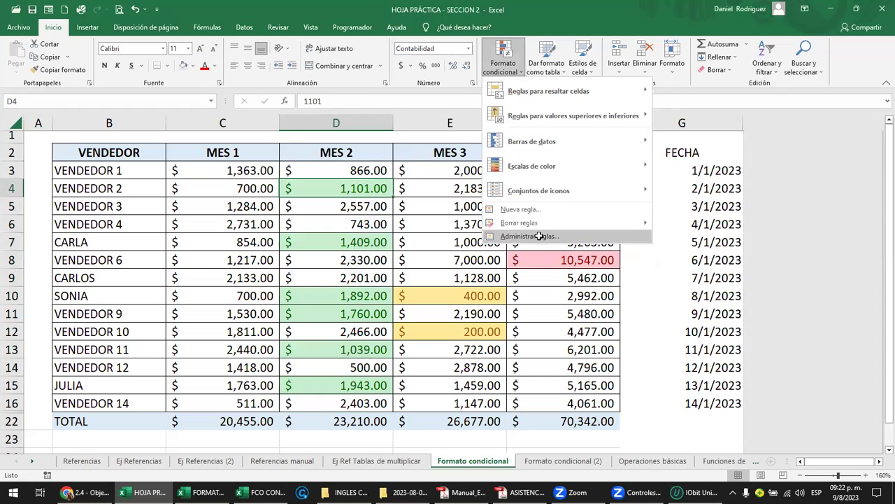
click(540, 236)
click(397, 181)
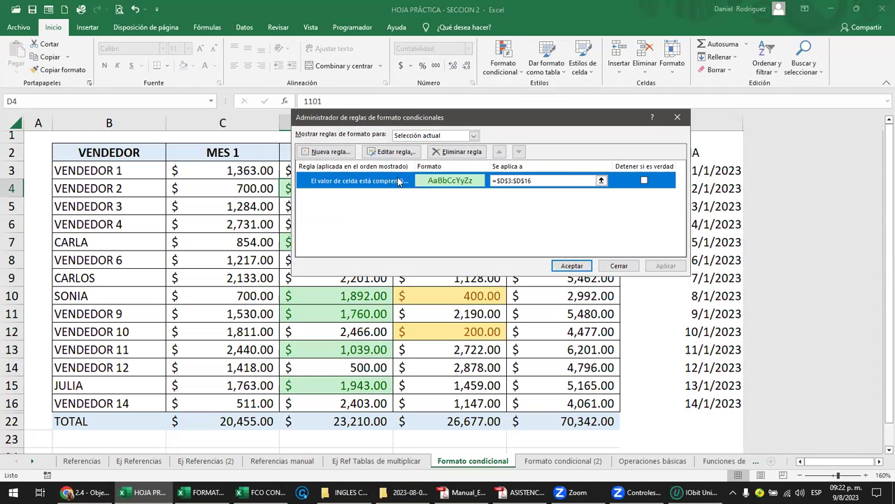
click(453, 152)
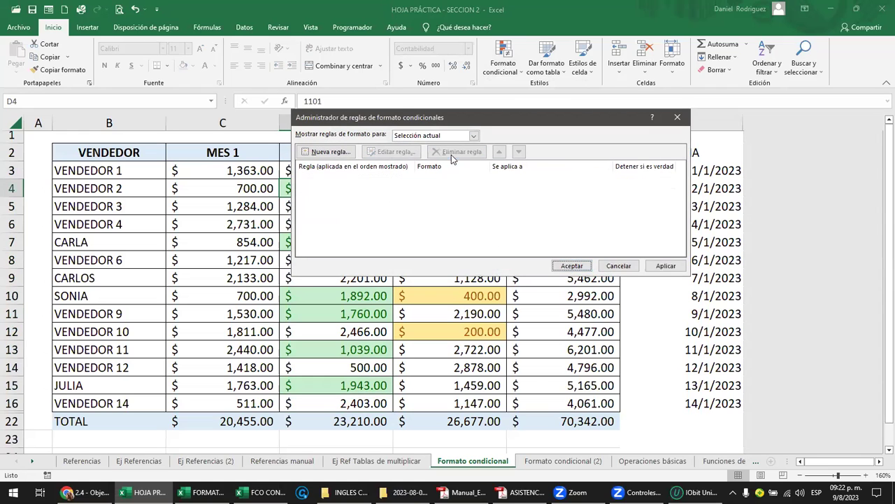
click(571, 266)
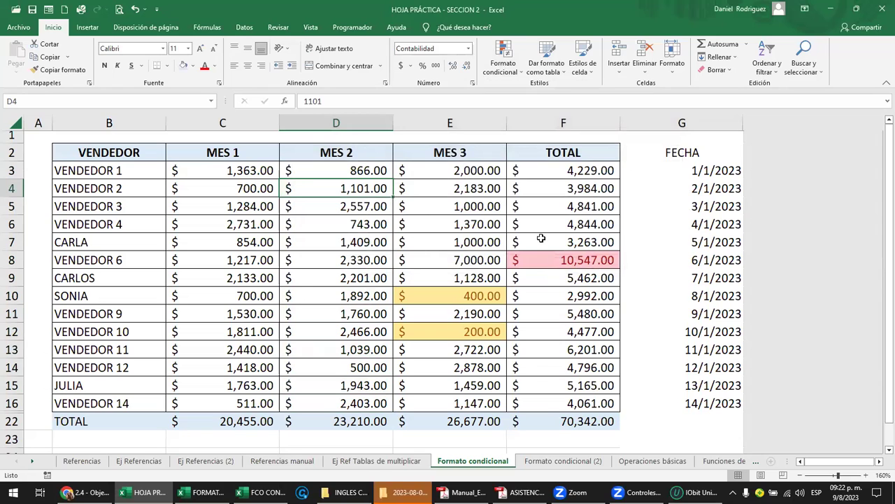
click(542, 171)
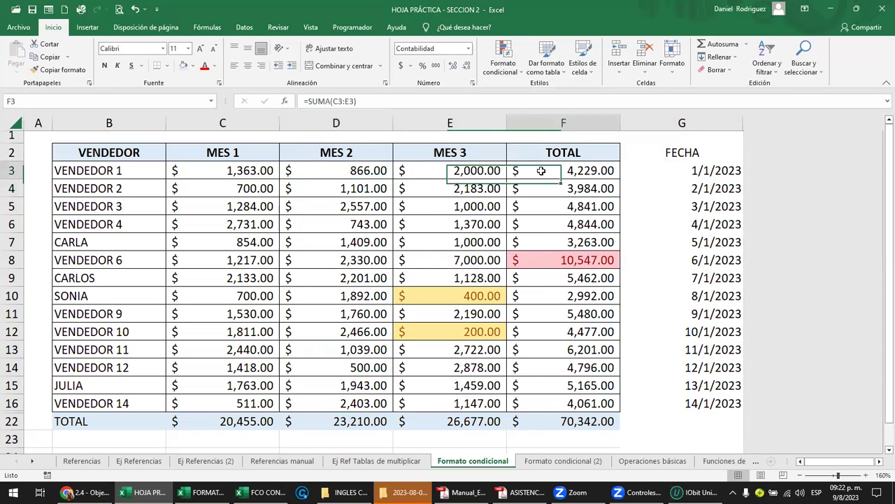
click(452, 171)
click(539, 175)
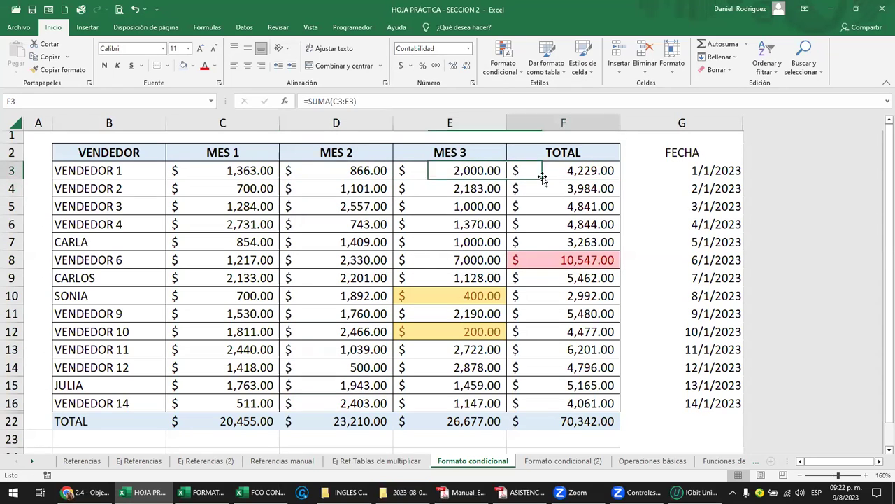
click(456, 175)
drag(450, 175, 570, 403)
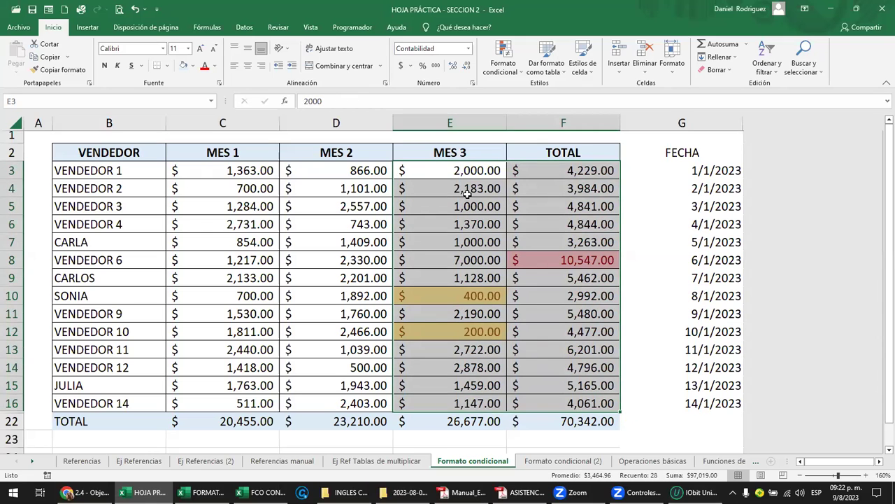
drag(454, 173, 563, 403)
click(504, 70)
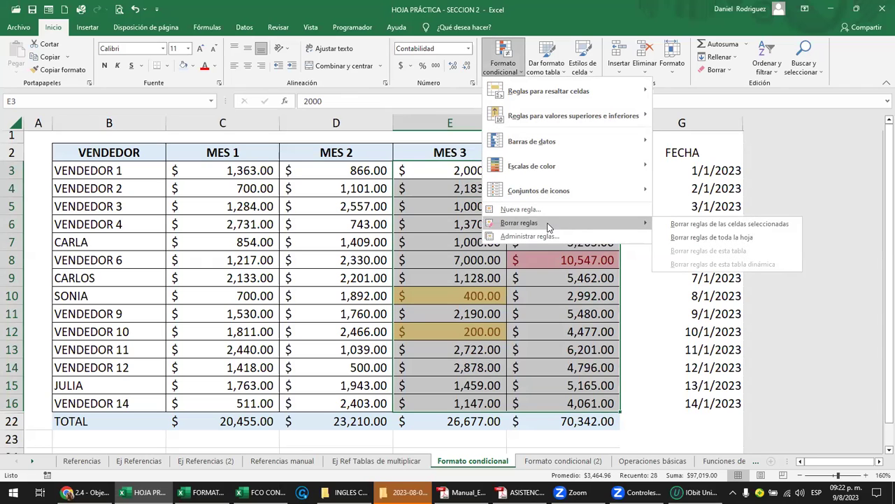
click(702, 226)
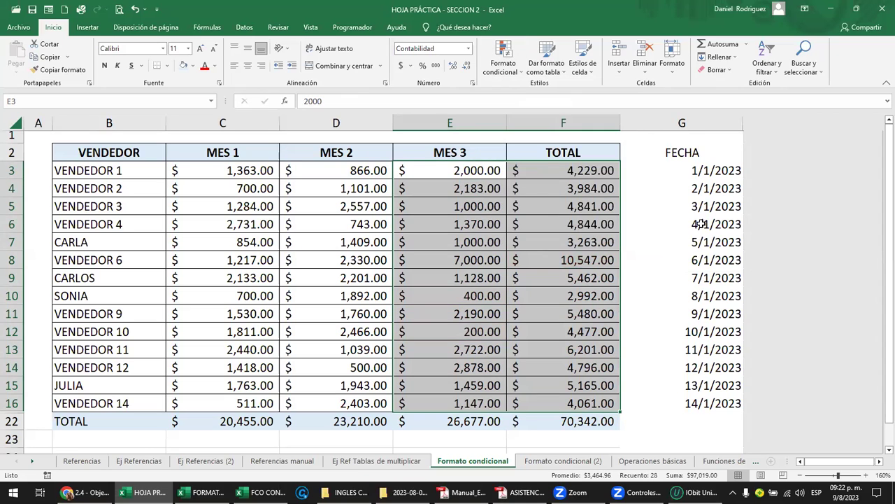
click(521, 207)
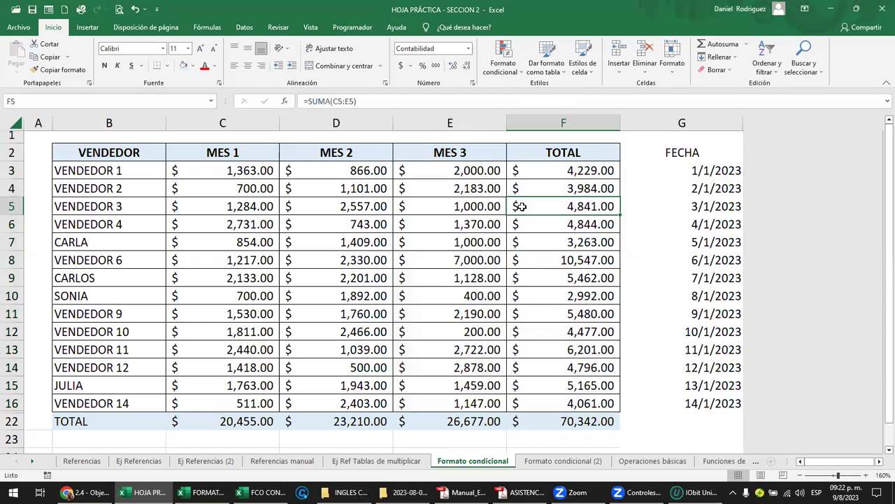
key(ctrl+z)
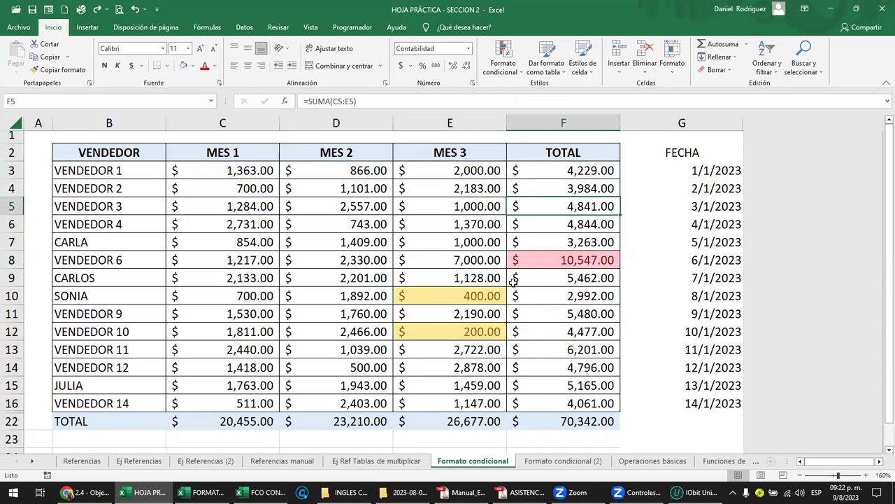
drag(567, 170, 585, 398)
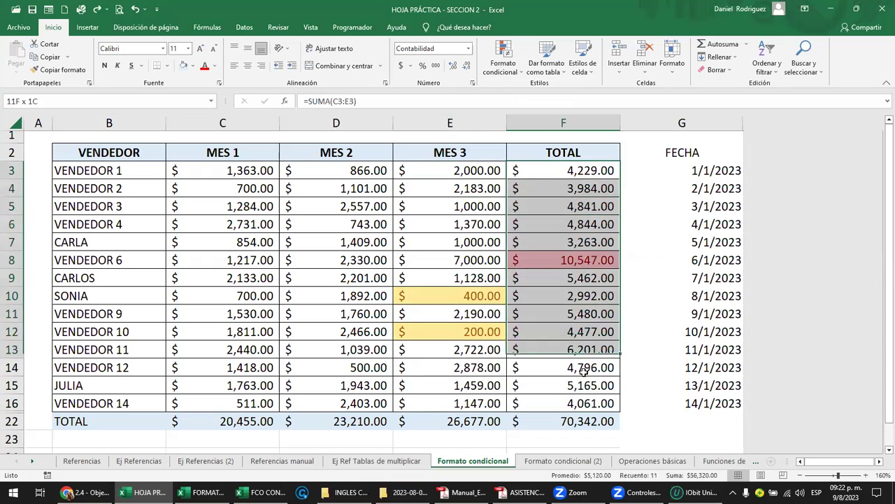
click(501, 70)
mouse_move(519, 223)
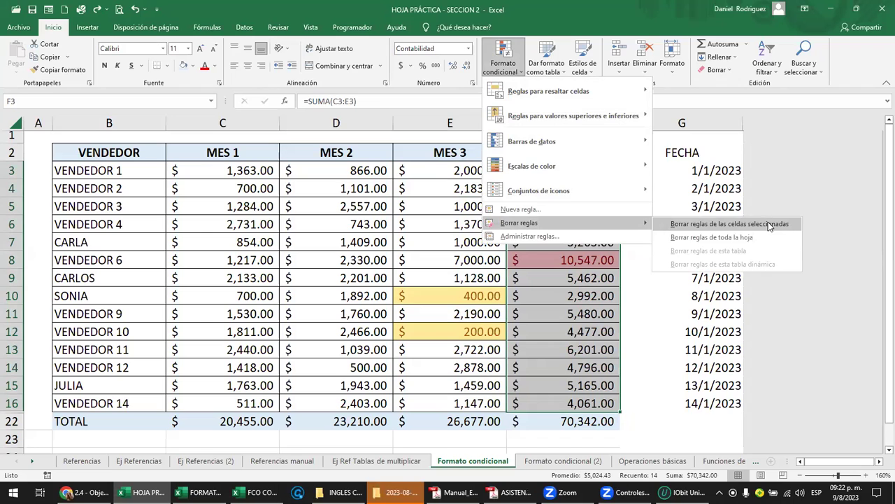
click(767, 225)
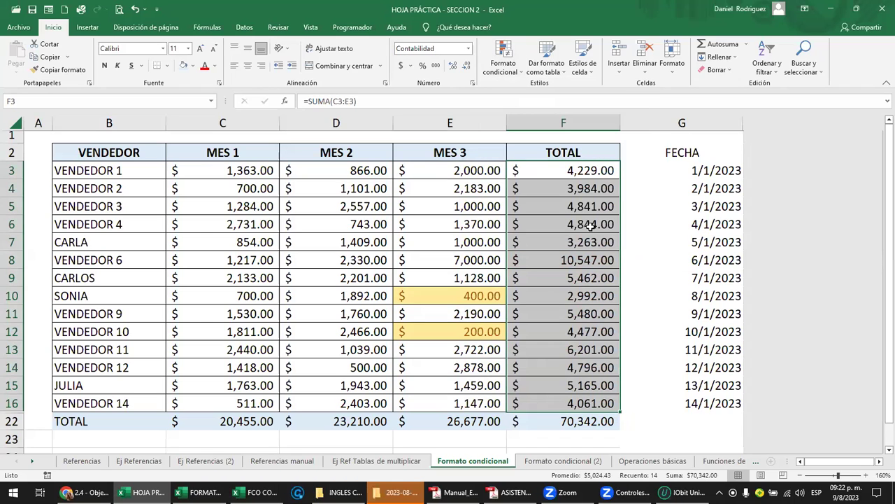
key(ctrl+z)
click(503, 60)
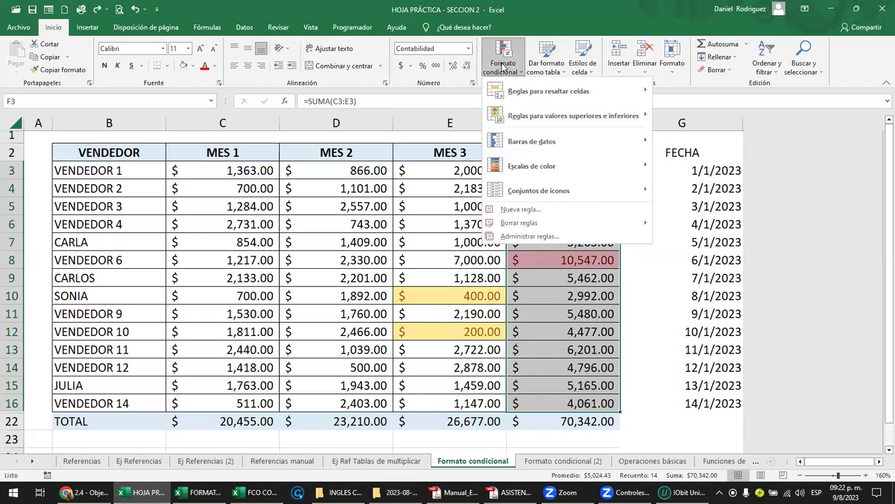
mouse_move(519, 223)
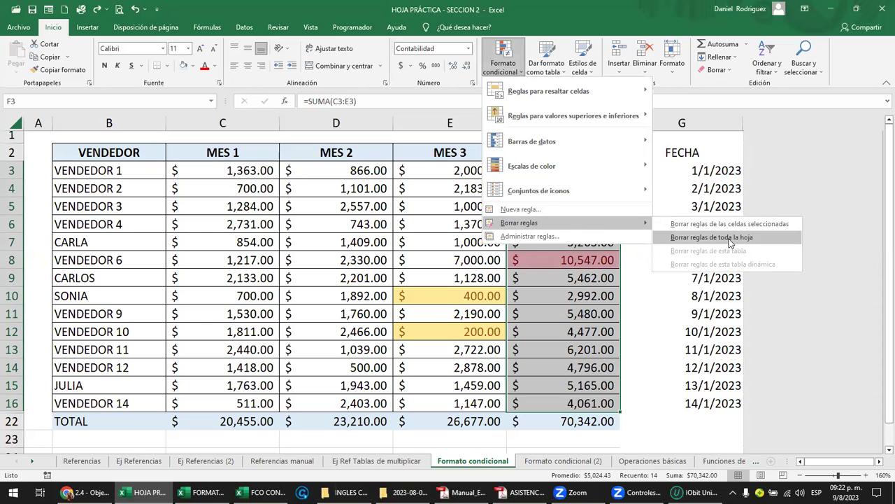
click(729, 239)
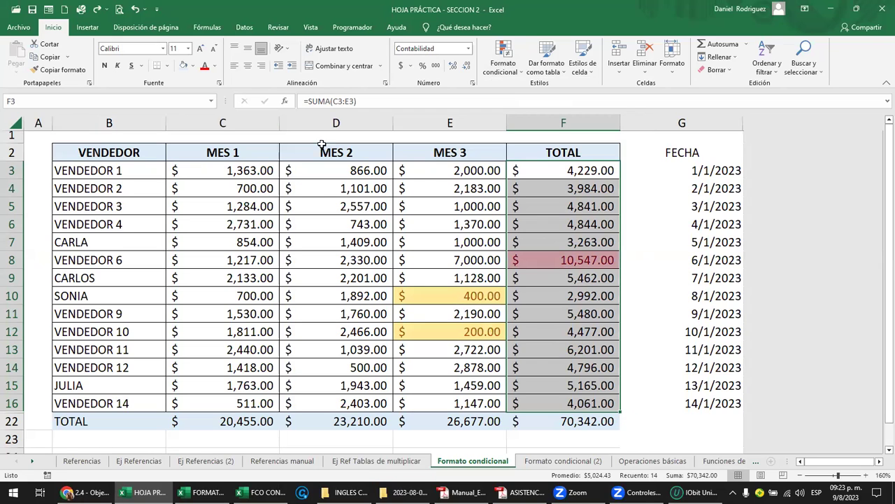
Open the conditional formatting rules manager for TOTAL cell F3 and move it off the totals
click(426, 193)
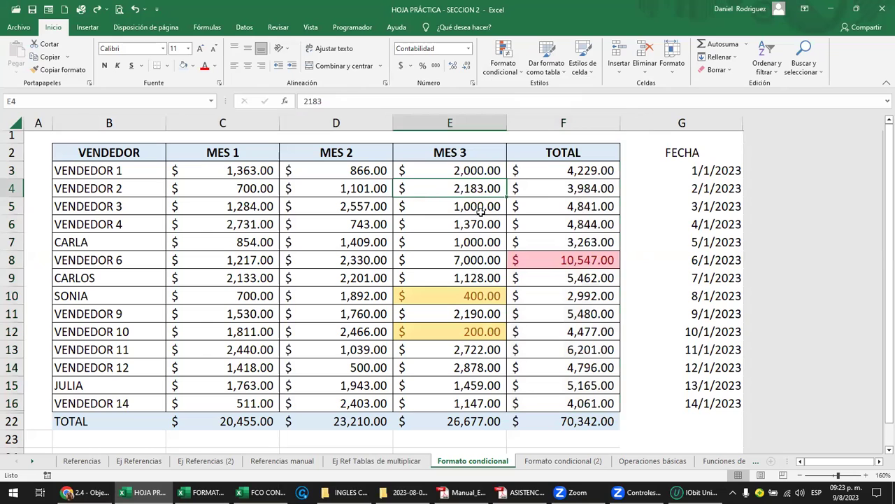
click(568, 170)
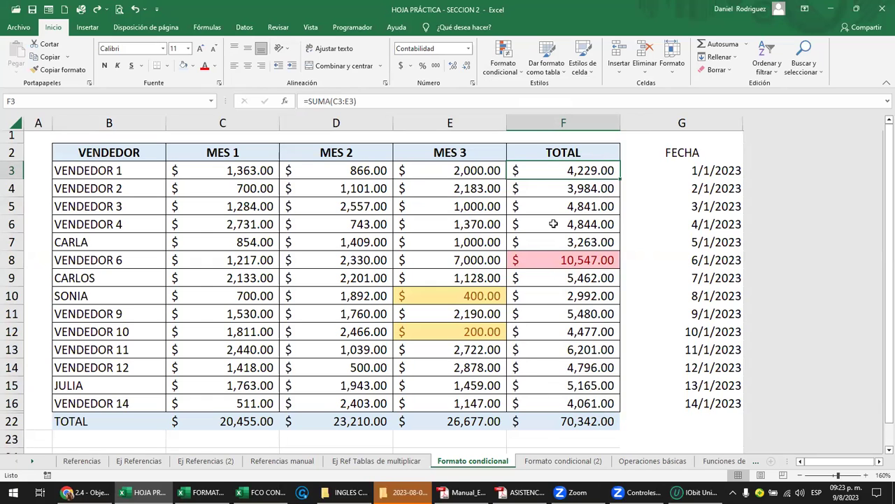
click(512, 70)
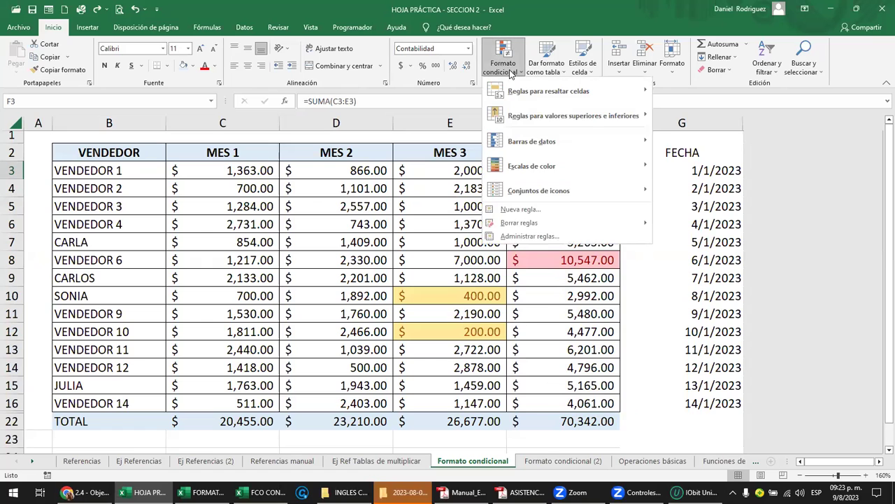
click(510, 238)
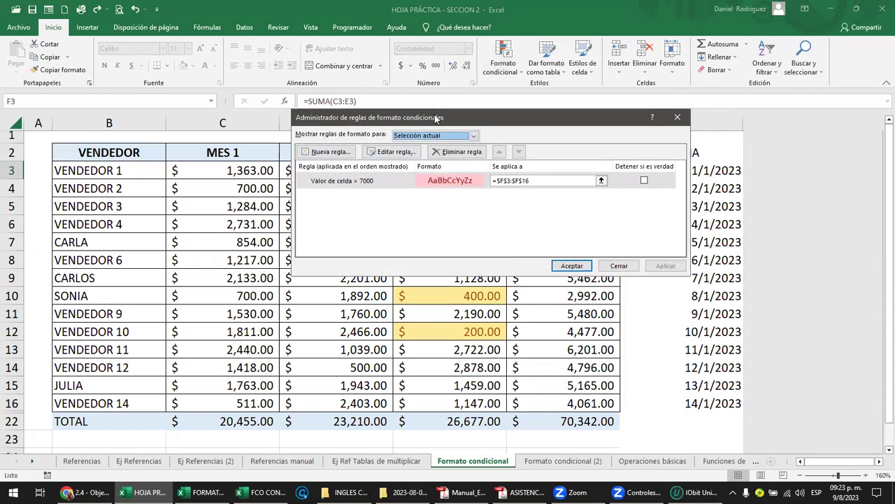
drag(435, 118, 339, 184)
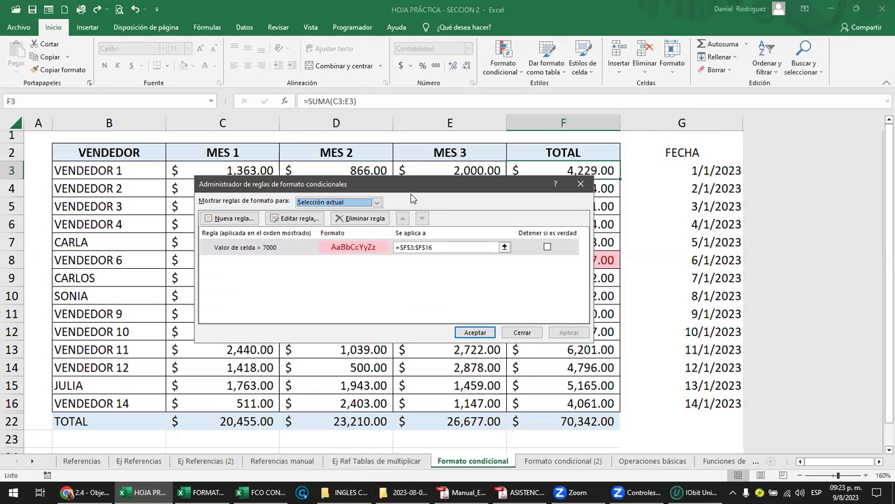
drag(413, 189, 338, 175)
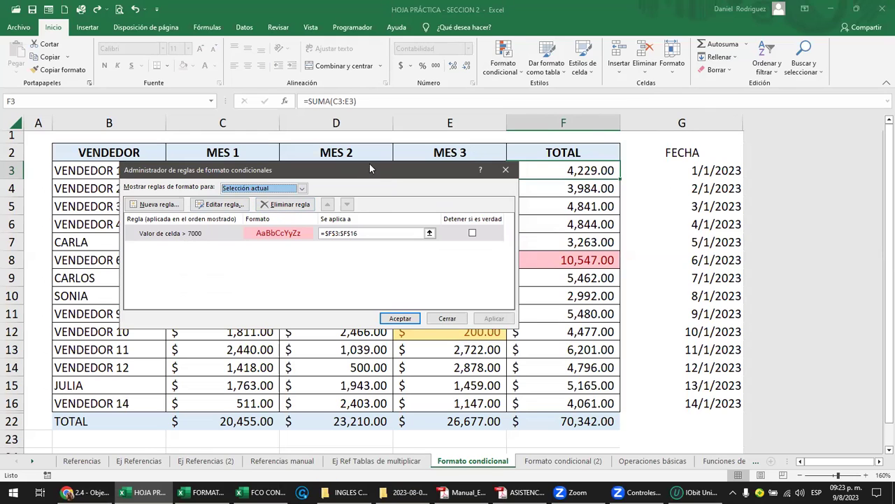
mouse_move(363, 168)
mouse_down()
mouse_move(234, 158)
mouse_move(312, 152)
mouse_up()
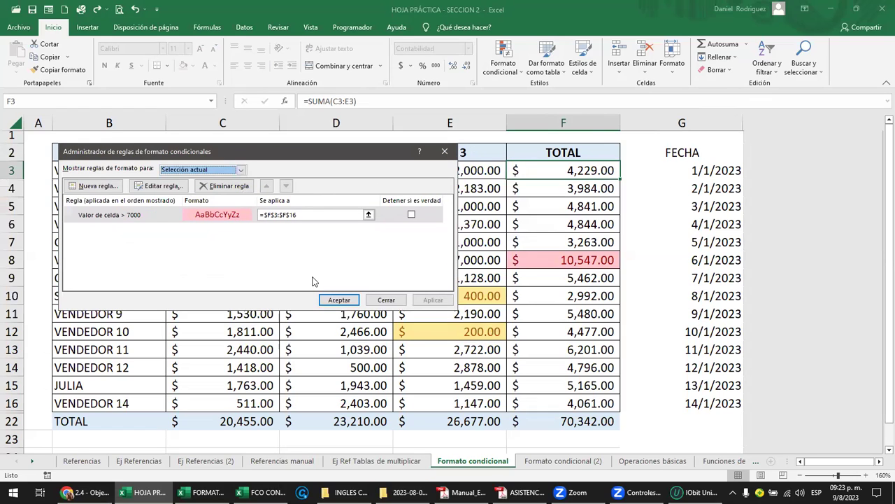
Delete the 'Valor de celda > 7000' rule and confirm with Aceptar
click(116, 219)
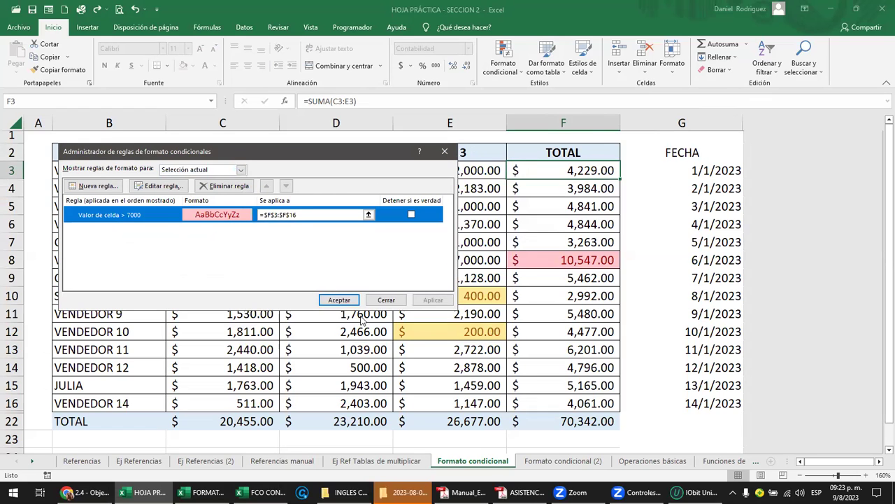
drag(345, 304, 225, 270)
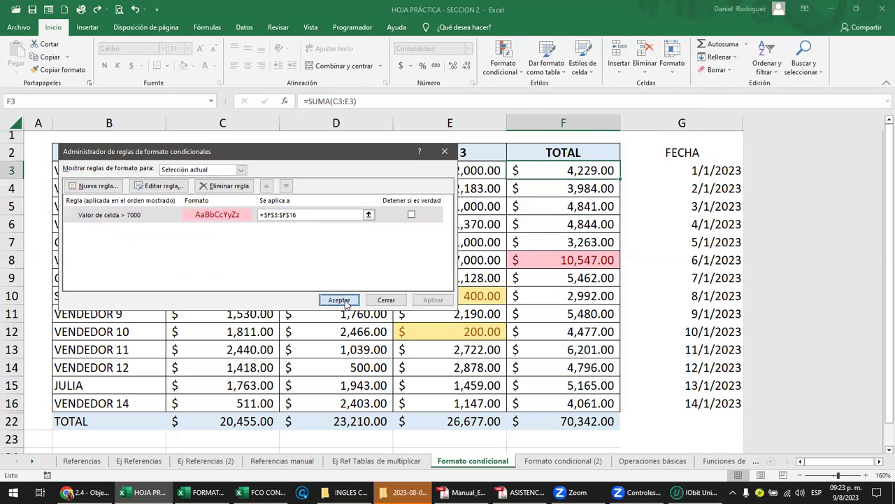
click(199, 216)
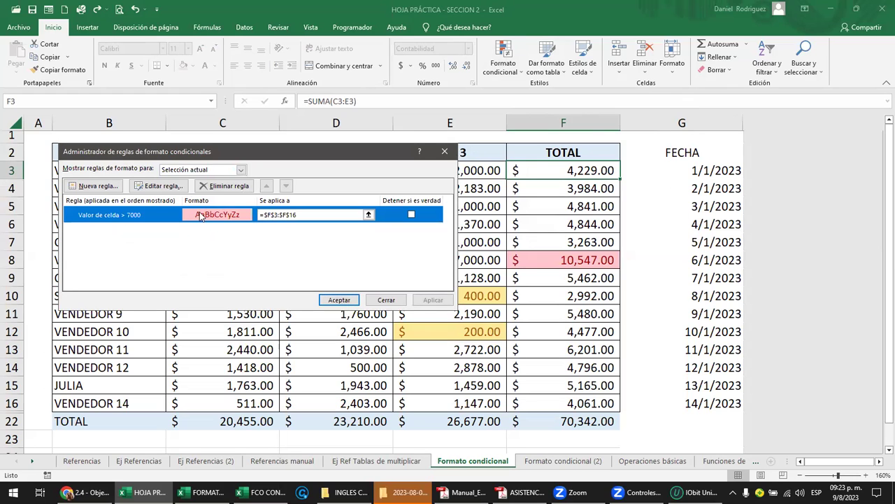
click(229, 187)
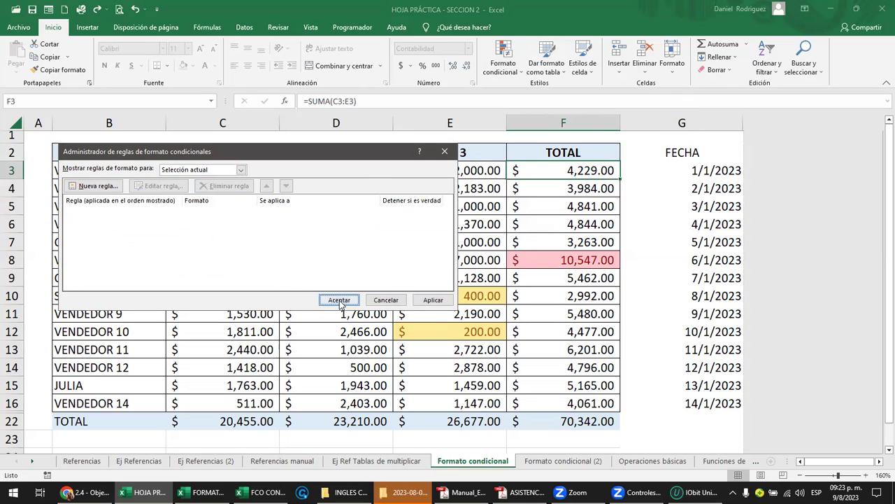
click(338, 300)
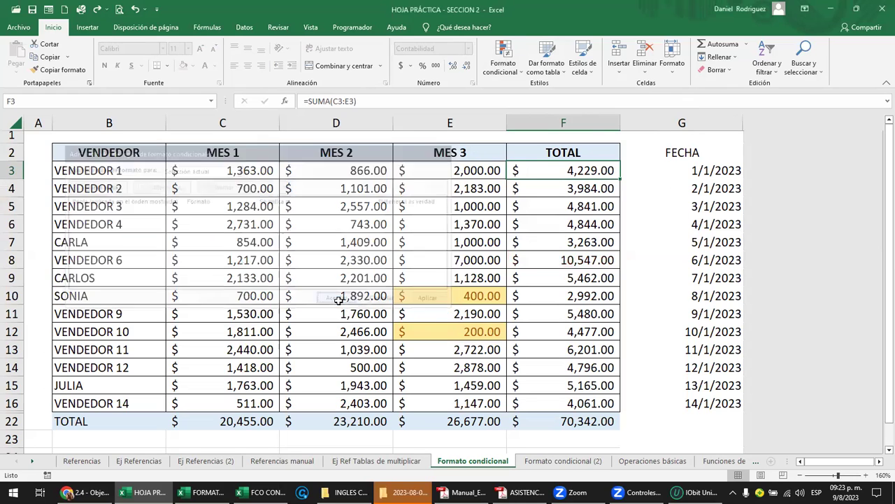
click(468, 361)
click(409, 492)
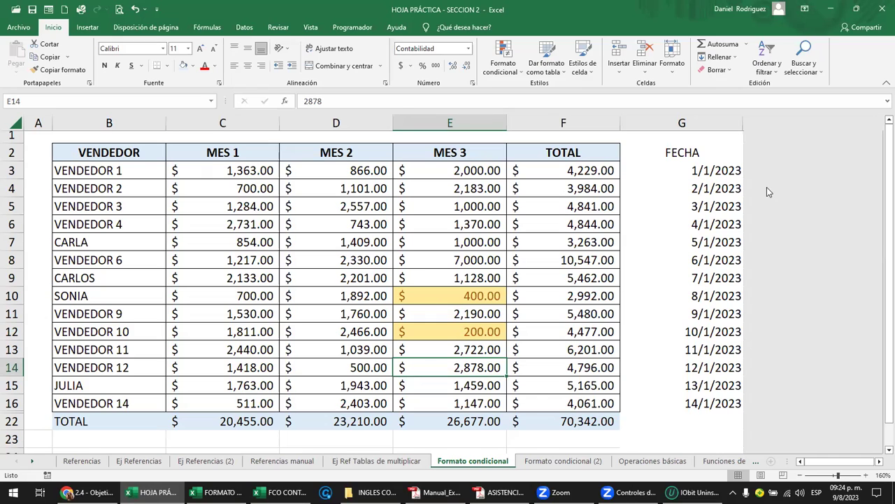
click(706, 170)
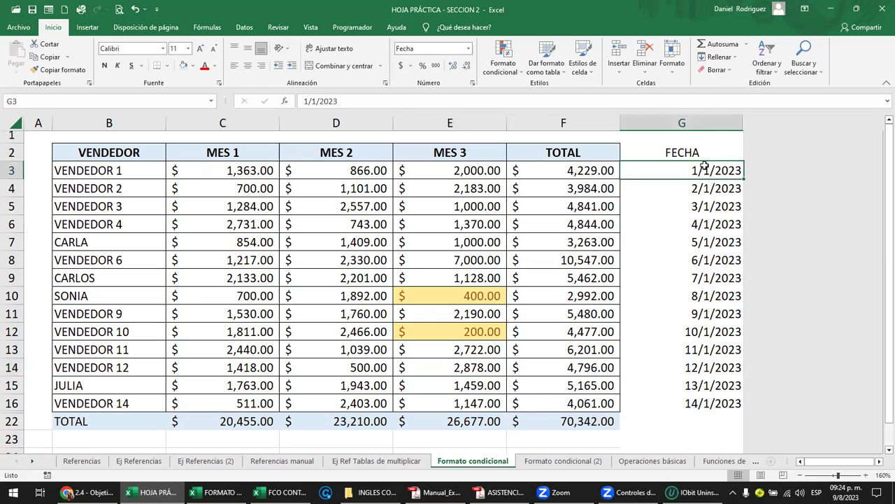
Copy the TOTAL header's formatting from F2 onto FECHA header G2 and totals cell G22
click(582, 147)
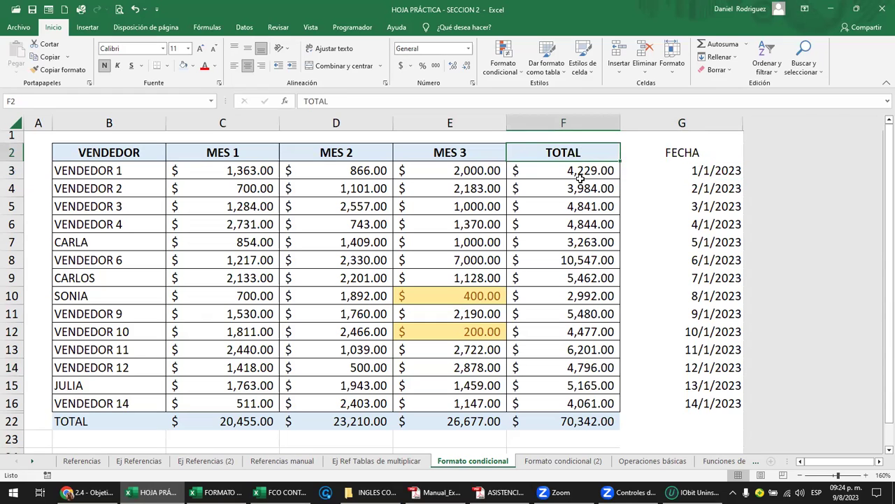
click(58, 70)
click(672, 154)
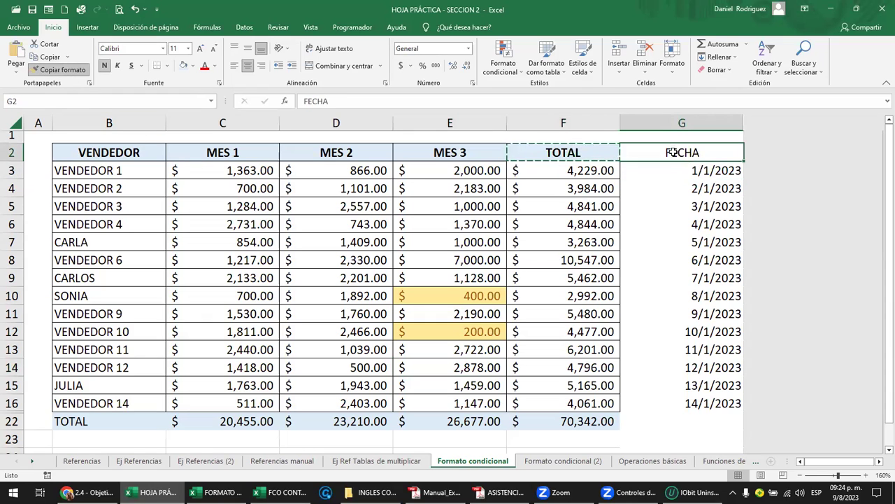
click(59, 70)
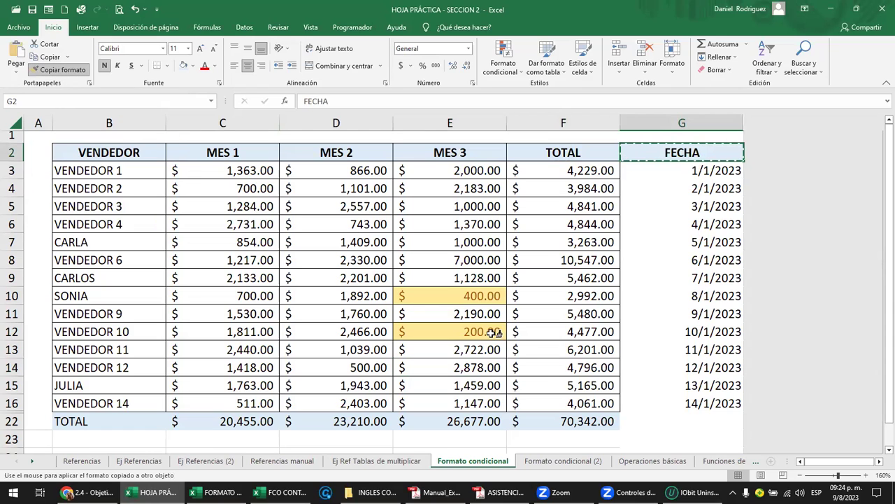
click(696, 423)
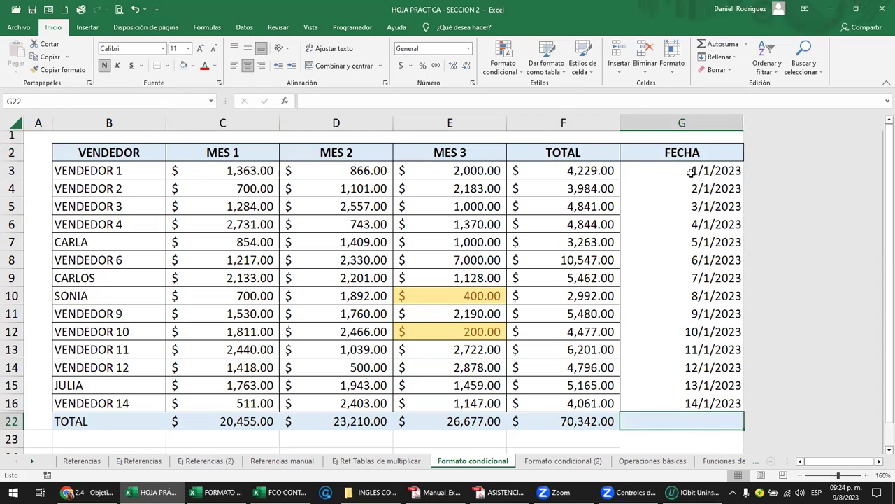
Centre the dates in column G, then select cell C10
click(682, 124)
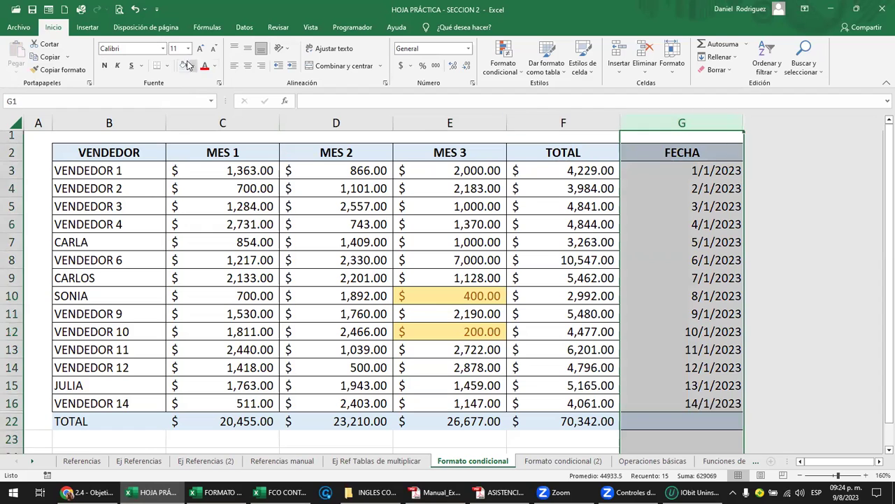
click(249, 65)
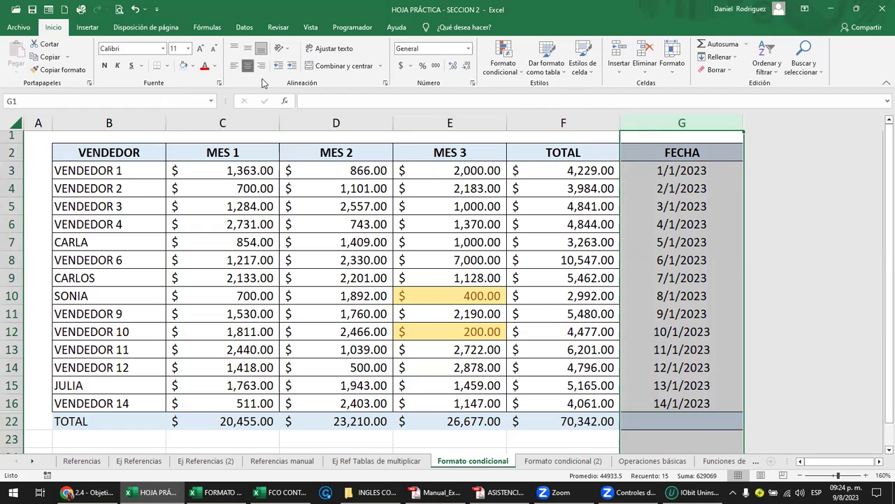
click(308, 300)
click(229, 300)
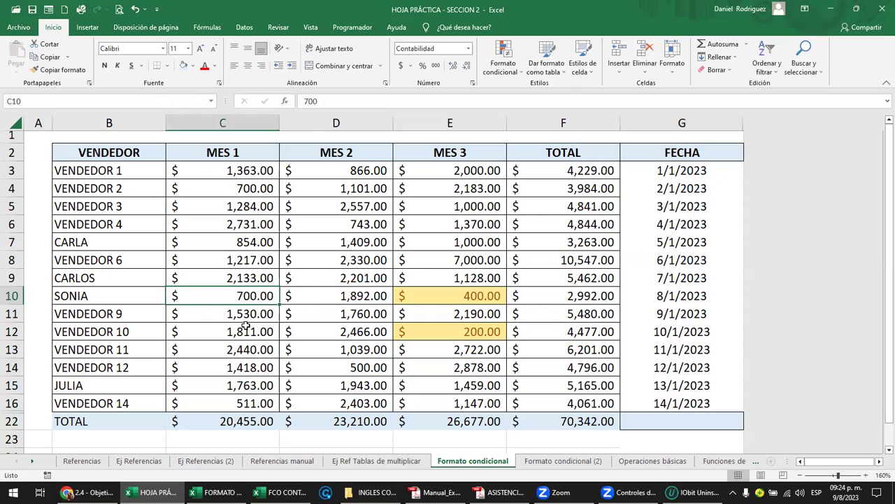
click(586, 425)
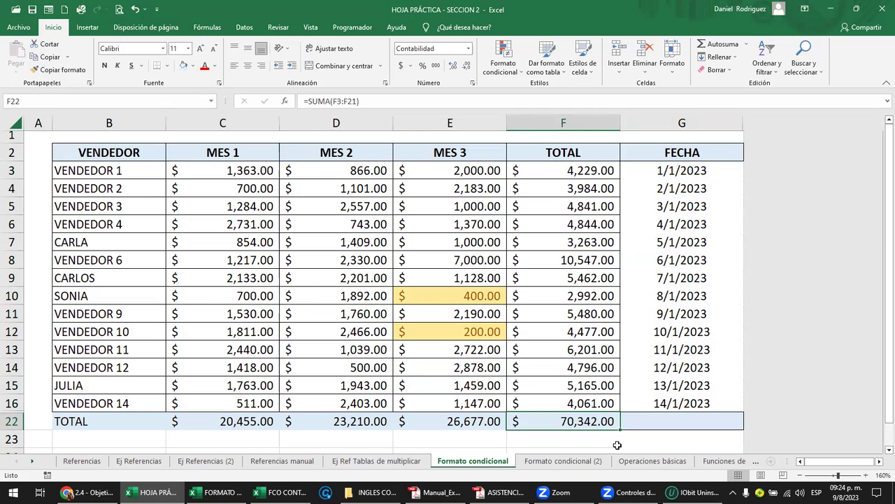
drag(572, 175, 588, 407)
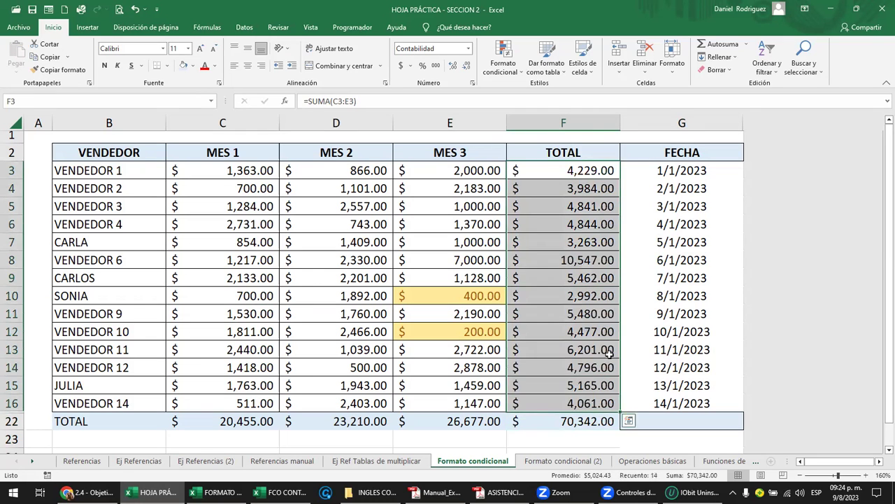
click(582, 172)
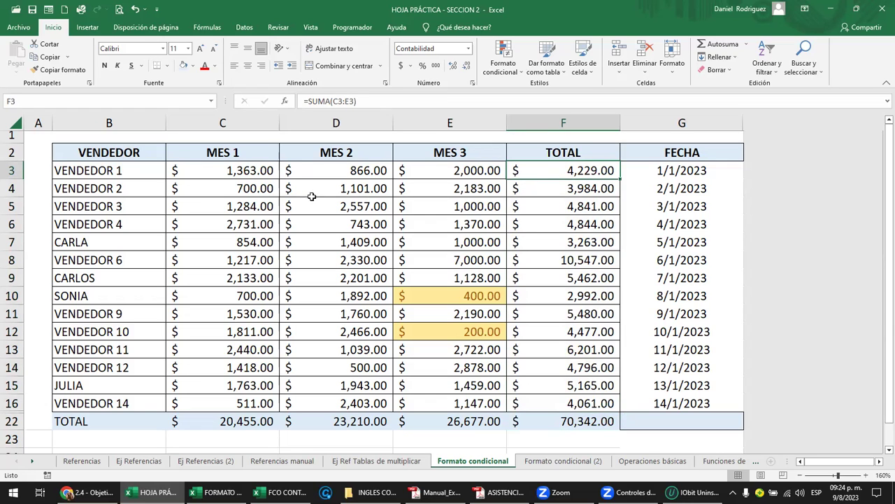
click(446, 302)
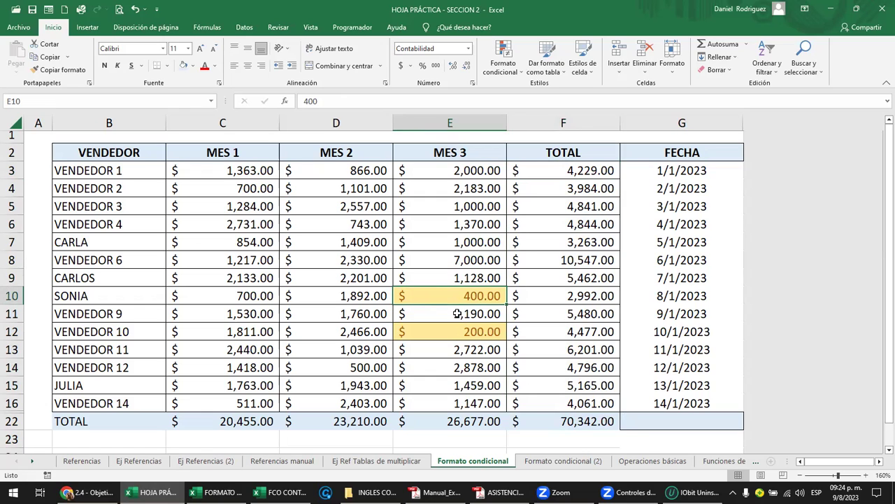
click(456, 207)
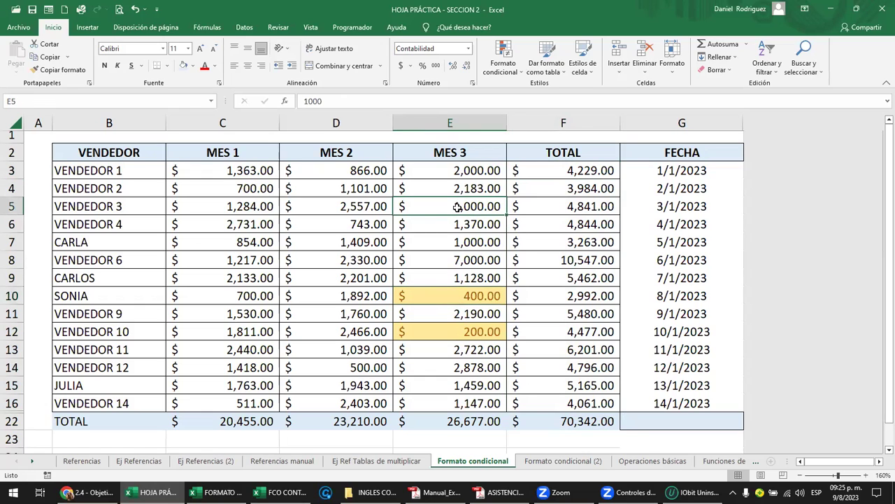
Accept the 'Valor de celda < 500' rule on E3:E16 in the rules manager, then select E10
click(503, 63)
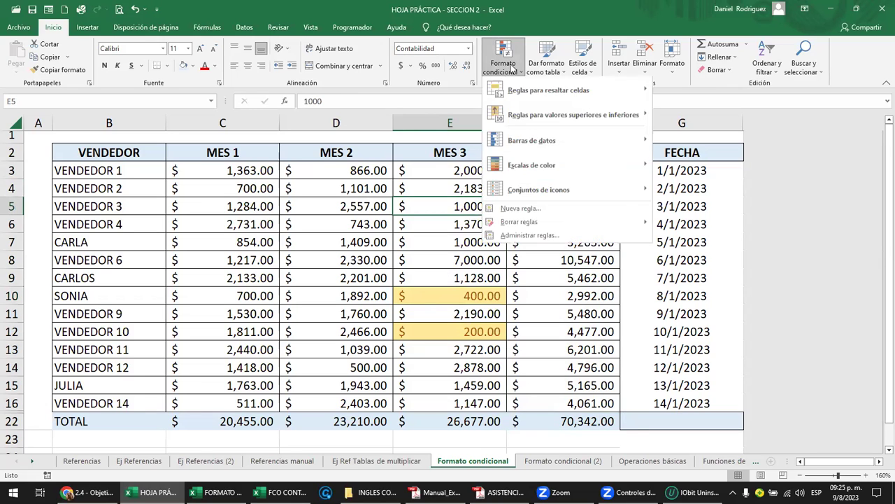
click(529, 236)
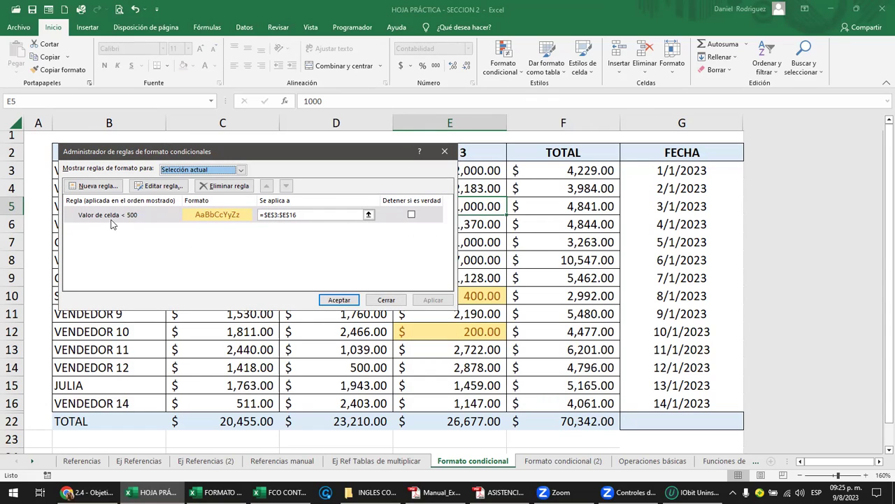
click(334, 300)
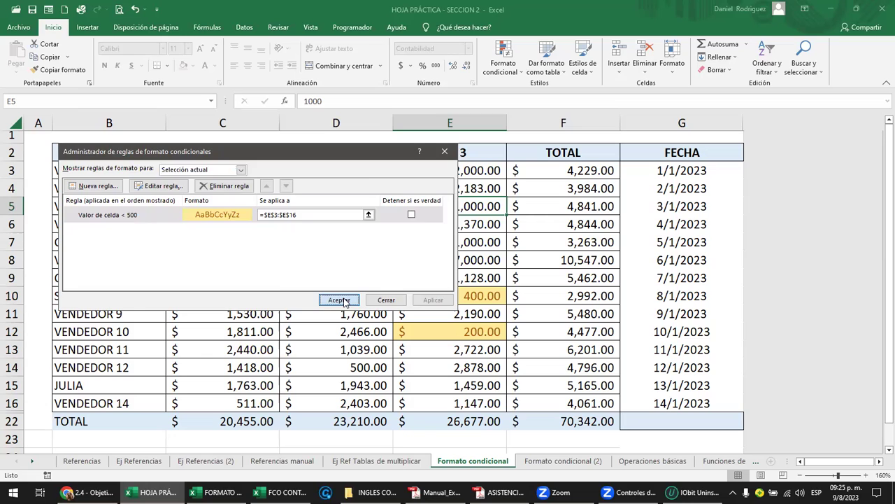
click(444, 298)
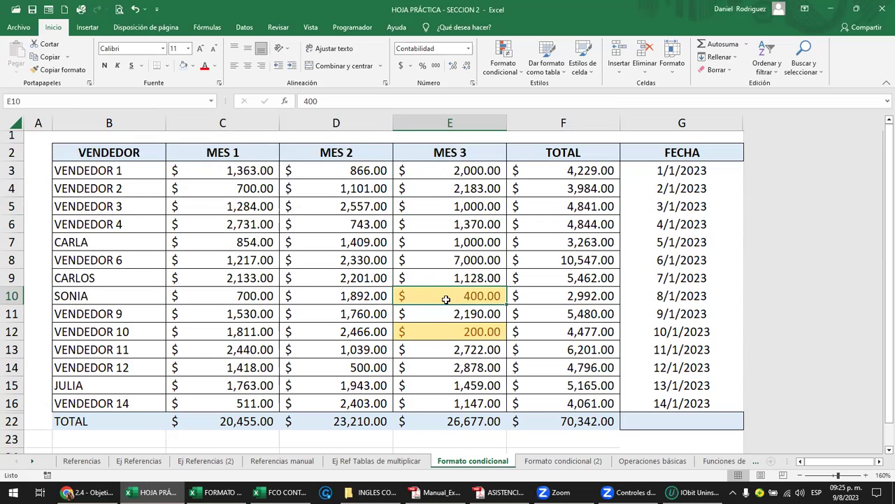
Change MES 3 cells E10 and E12 from 400 and 200 to 600
click(354, 298)
click(455, 298)
text(600)
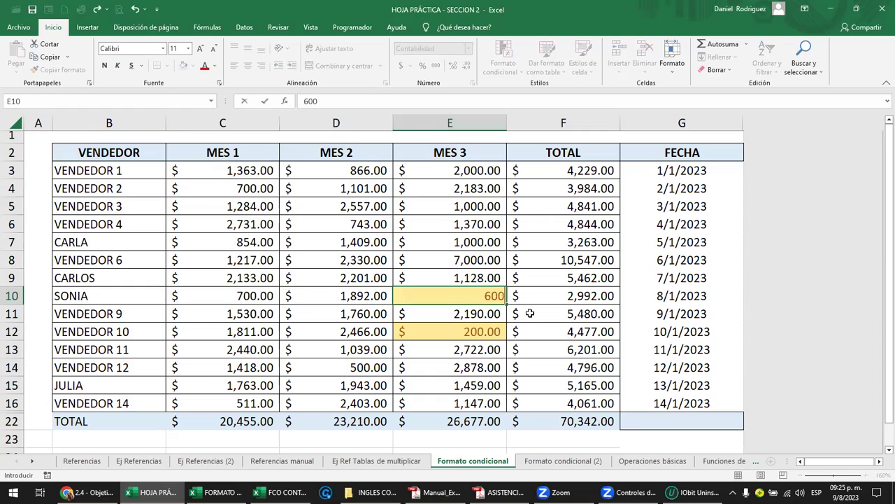
key(Return)
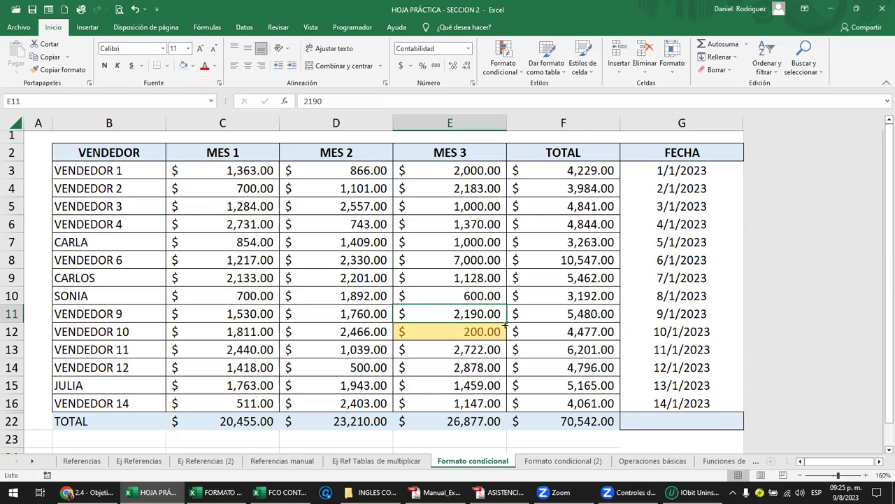
click(477, 336)
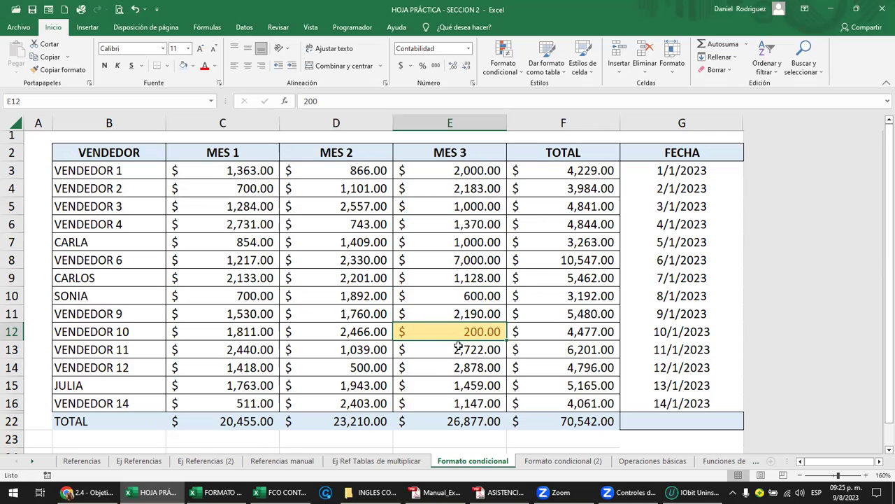
text(600)
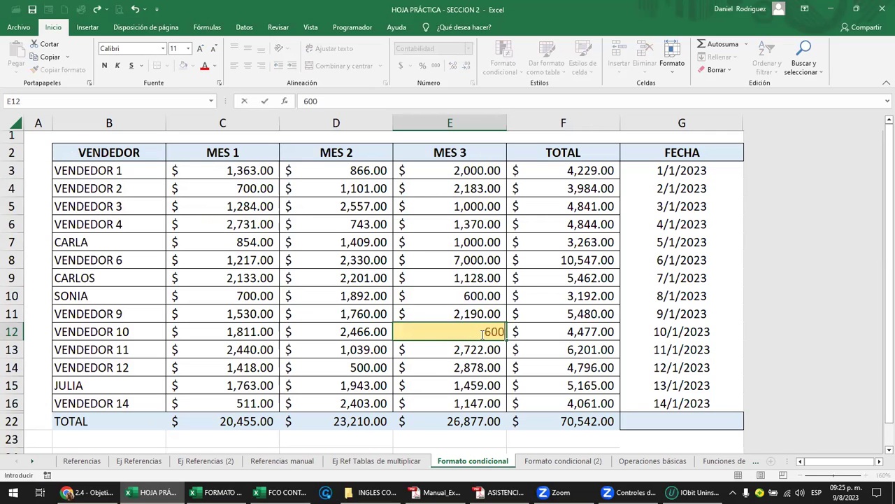
key(Return)
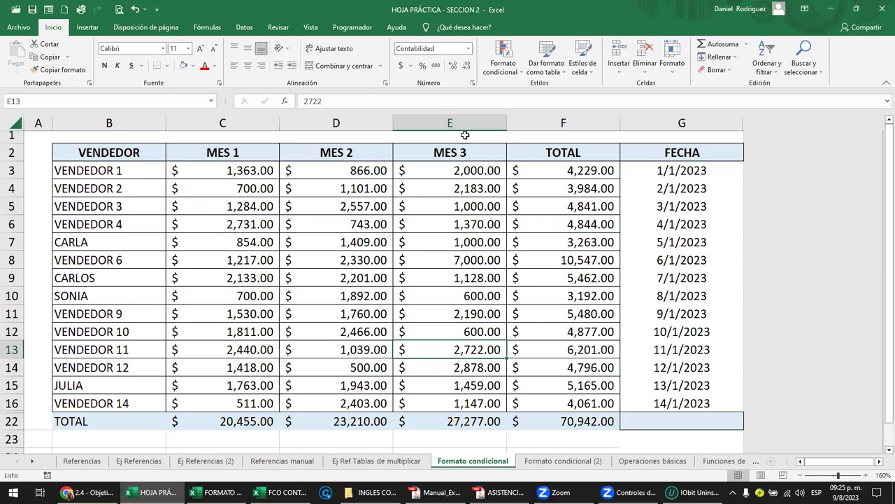
click(464, 124)
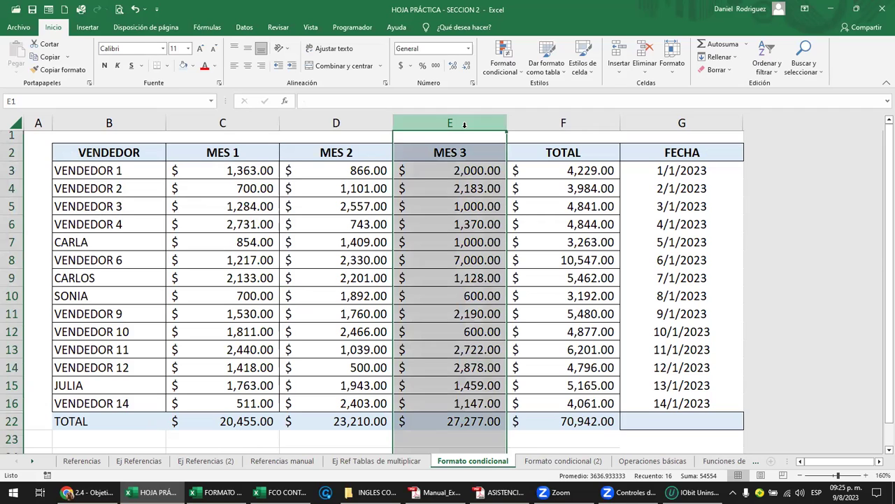
click(468, 174)
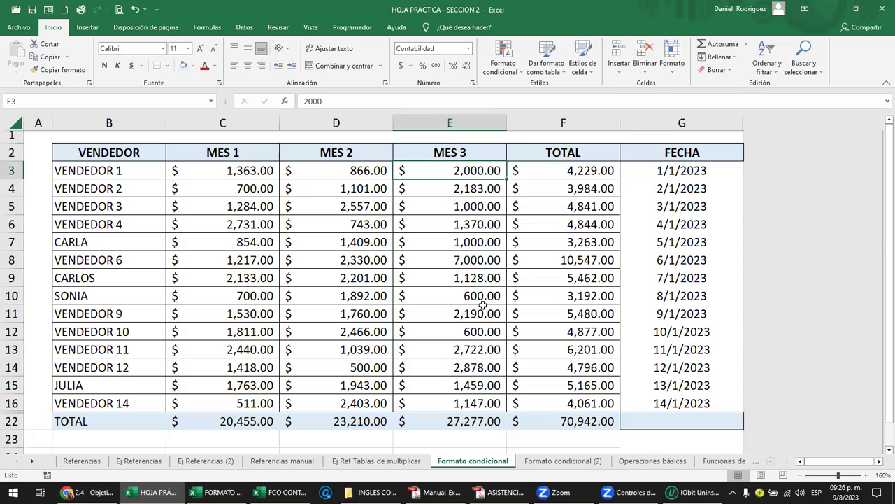
click(464, 190)
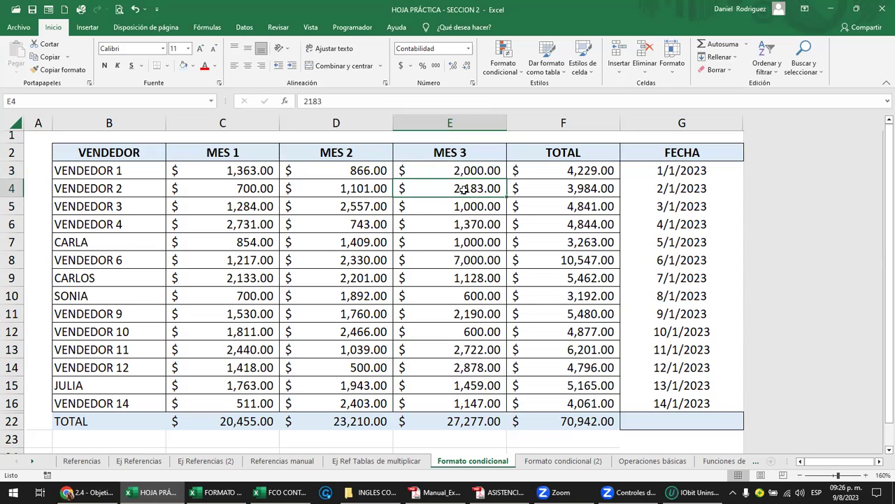
click(503, 62)
click(530, 237)
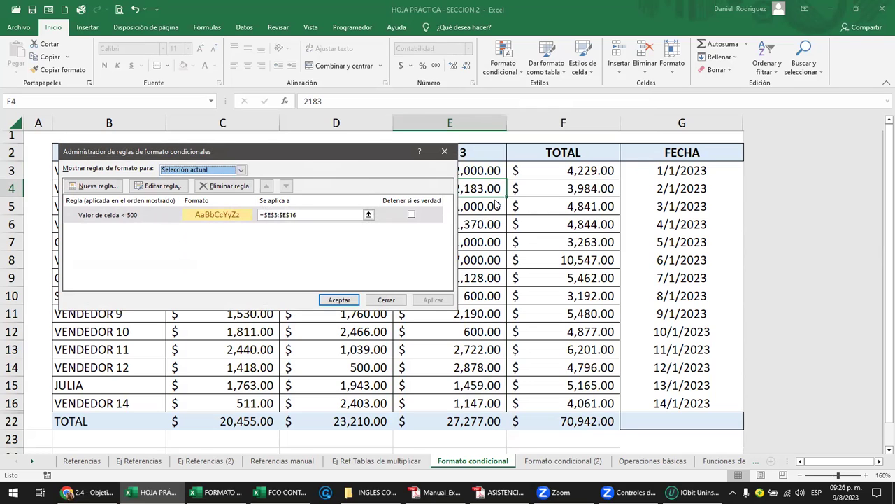
drag(344, 156, 282, 147)
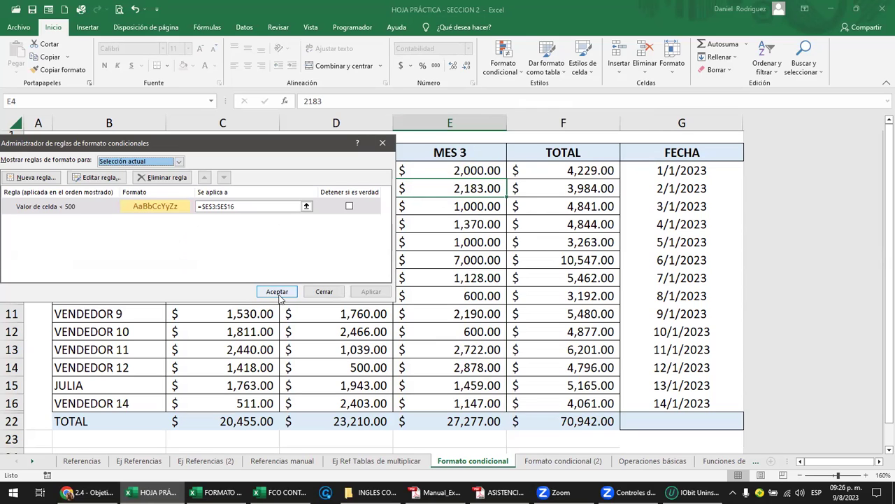
click(278, 292)
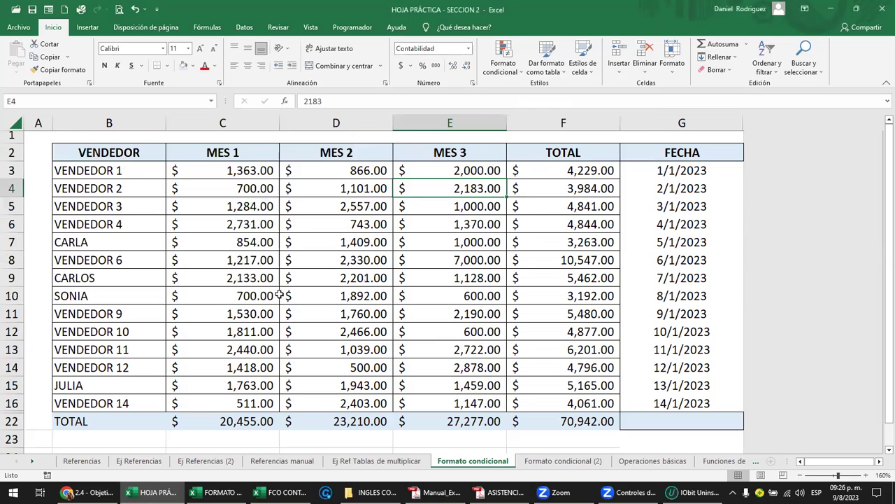
Set E5 to 499.99 and E6 to 500, then select the FECHA dates G3:G16
click(471, 295)
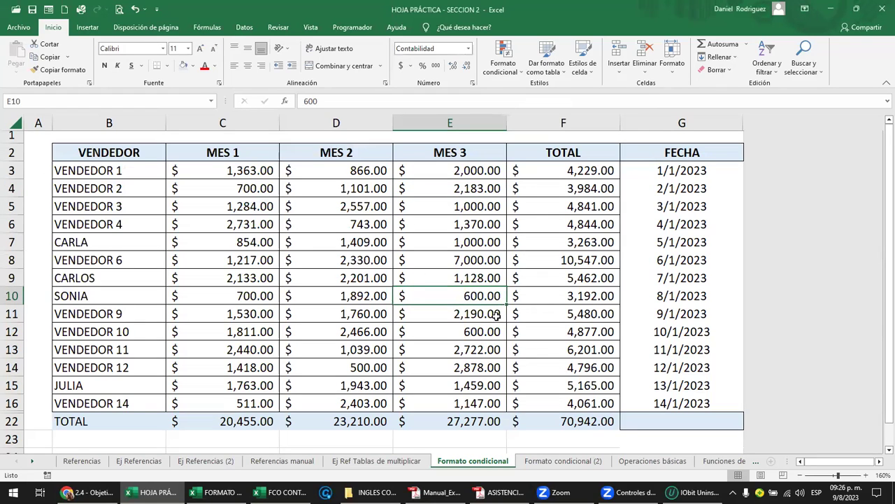
click(475, 209)
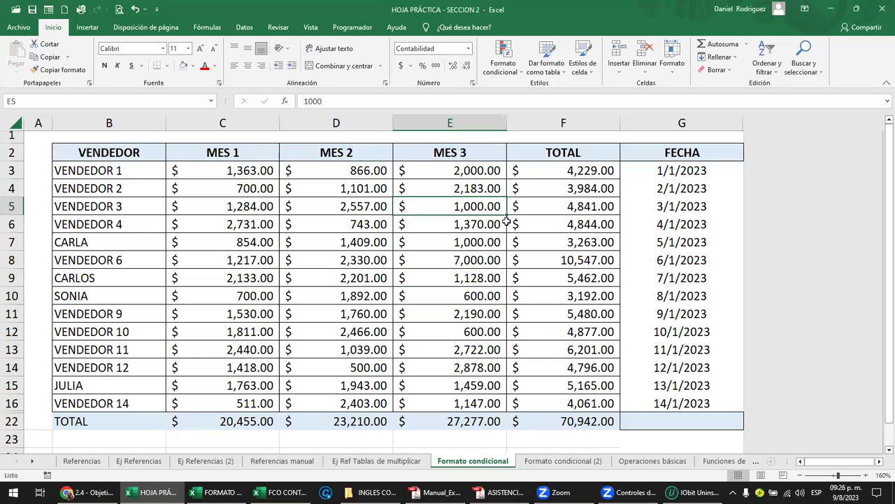
text(499)
key(Return)
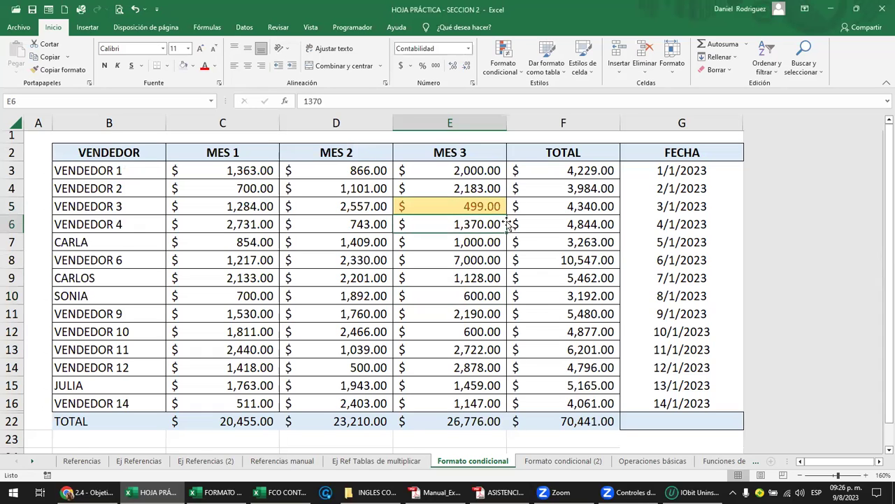
click(486, 202)
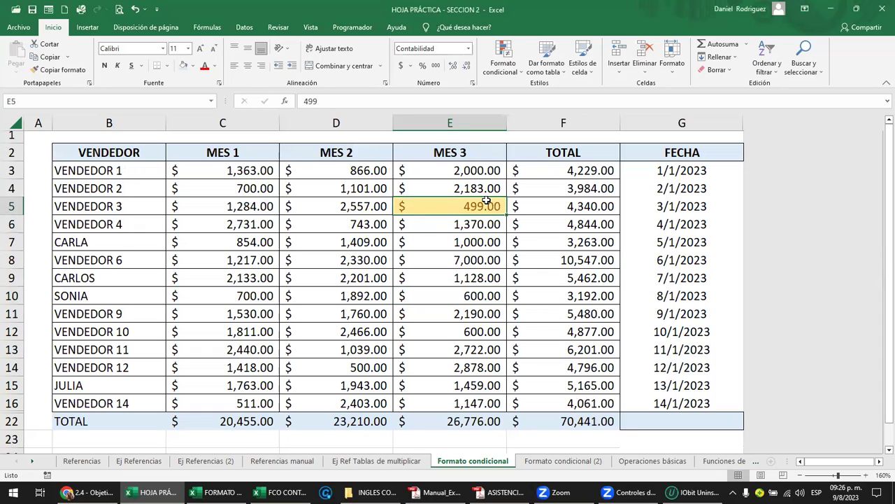
text(499.99)
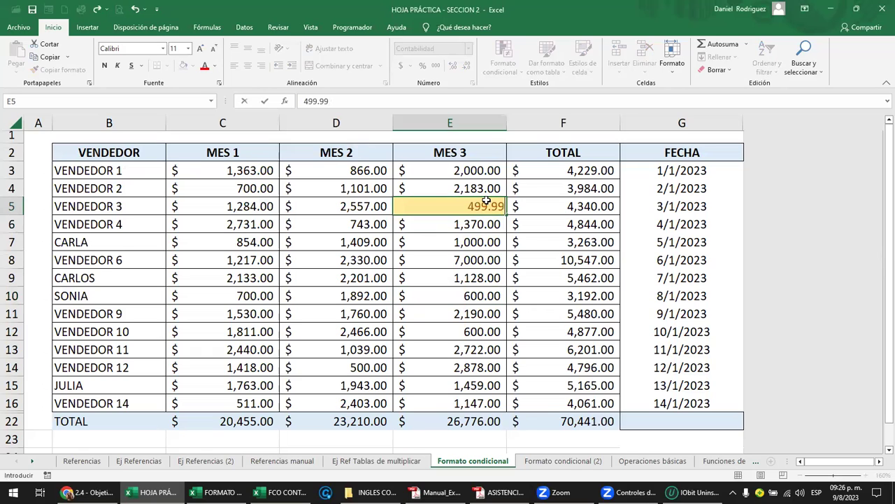
key(Return)
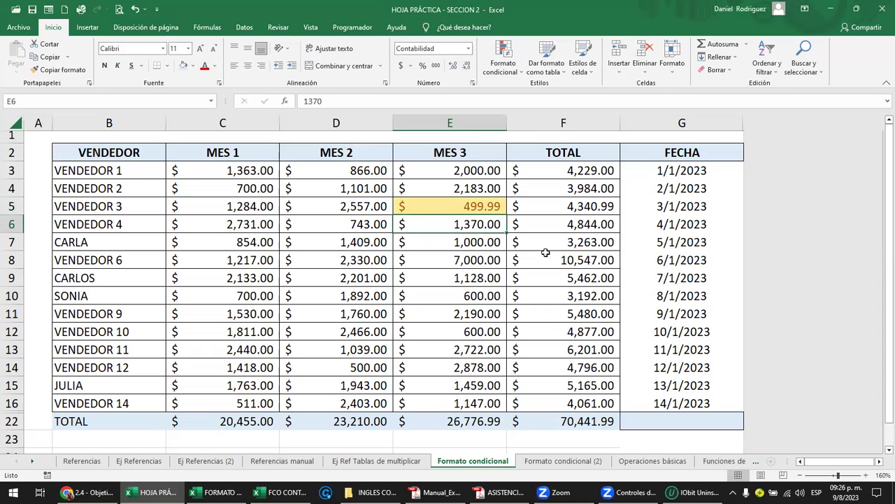
text(500)
key(Return)
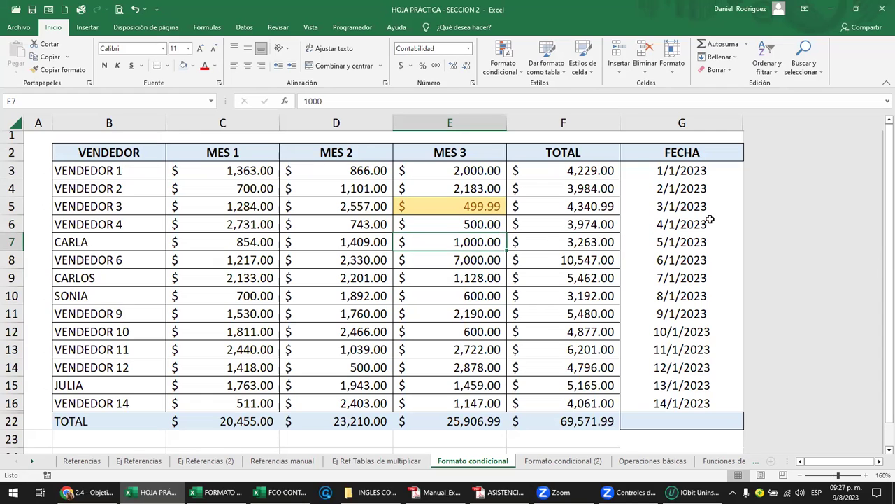
click(691, 172)
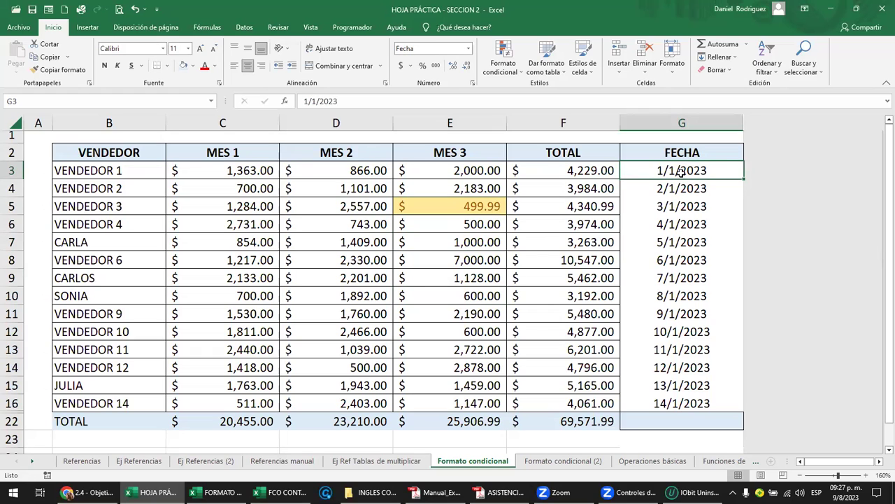
drag(682, 170, 679, 398)
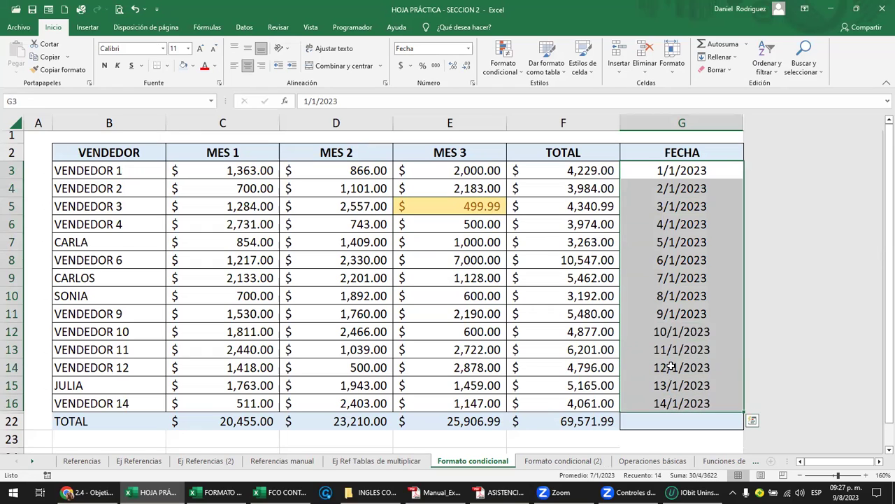
Start an 'Una fecha' highlight rule for the FECHA dates and list the date periods beyond Ayer
click(503, 67)
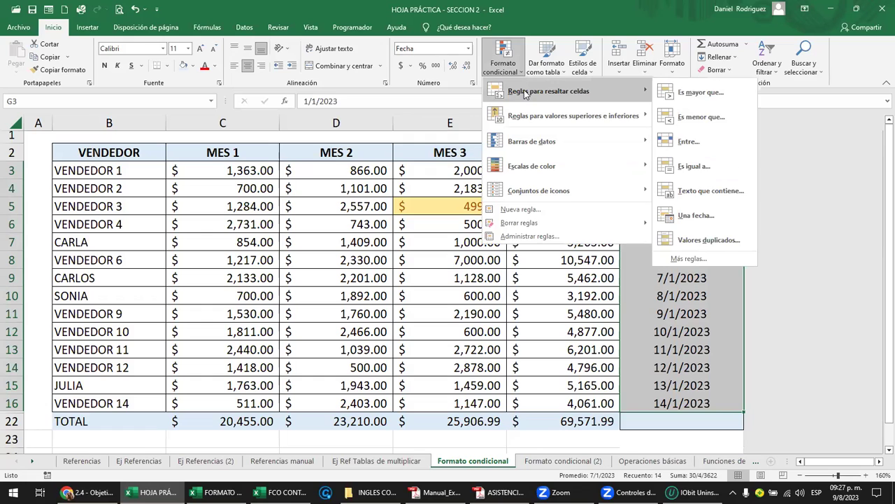
mouse_move(549, 91)
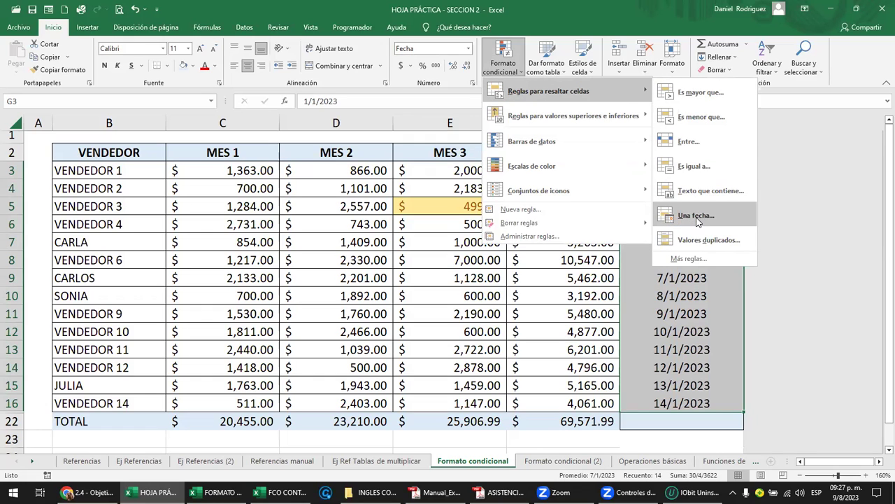
click(698, 221)
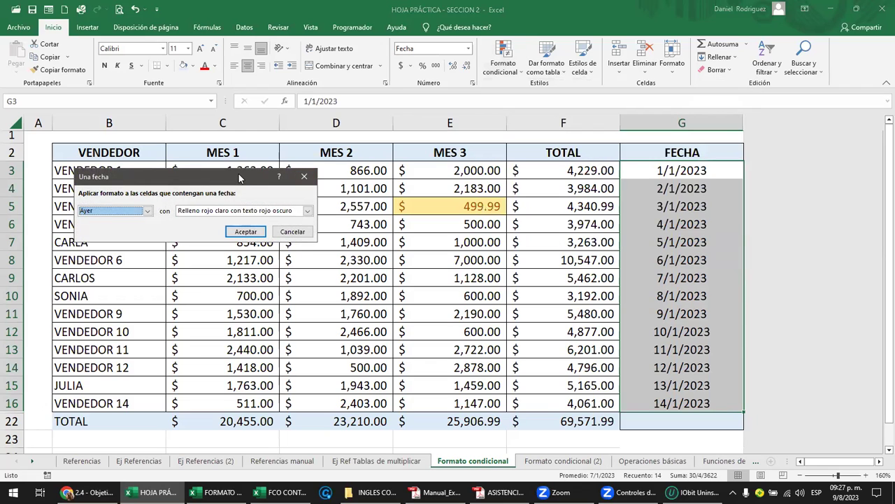
drag(240, 178, 491, 179)
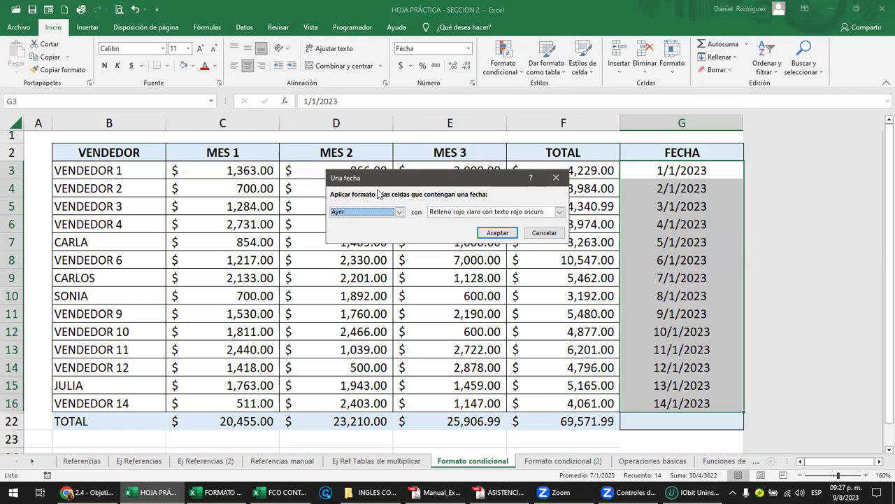
click(400, 212)
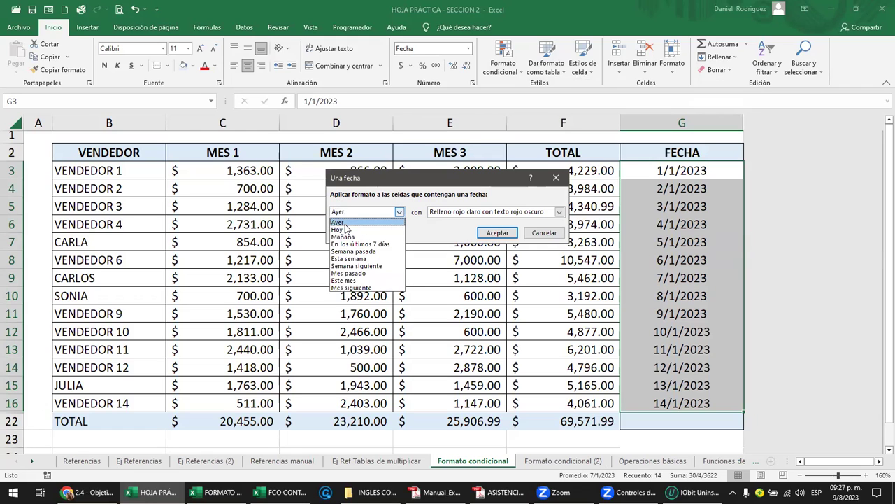
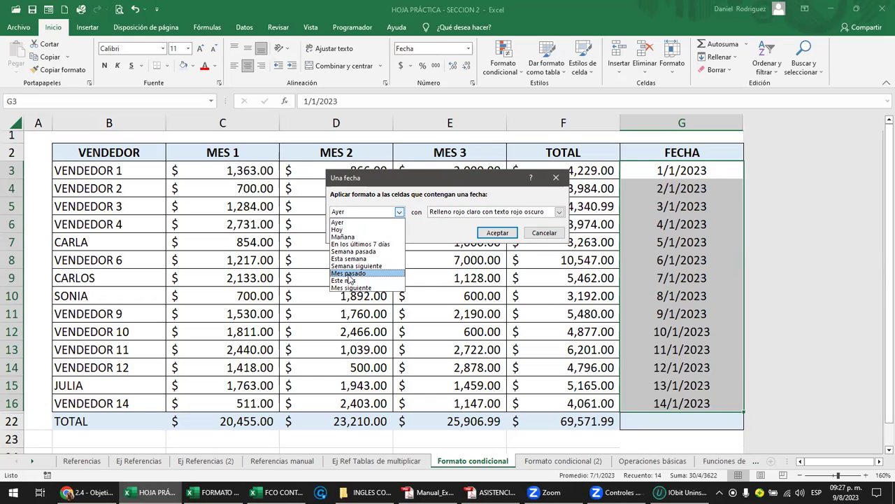
Cancel the date-period rule and start an 'equal to' highlight rule with the value 8/1/2023
click(549, 239)
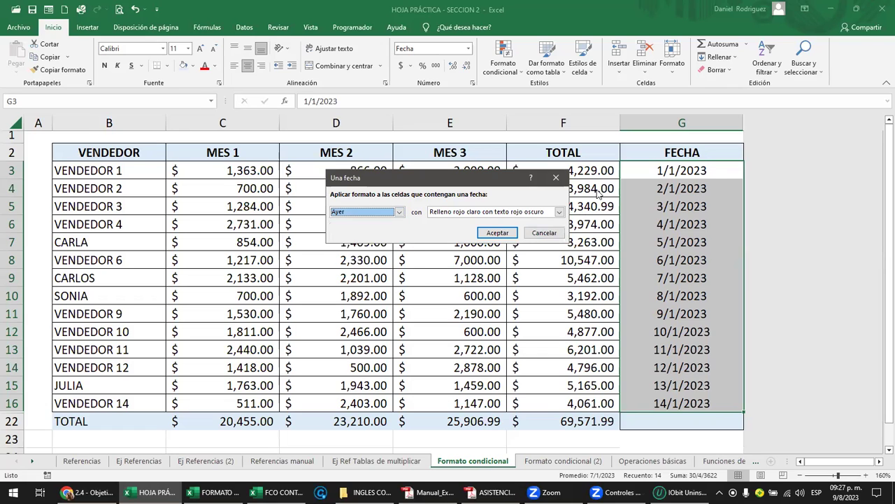
click(556, 177)
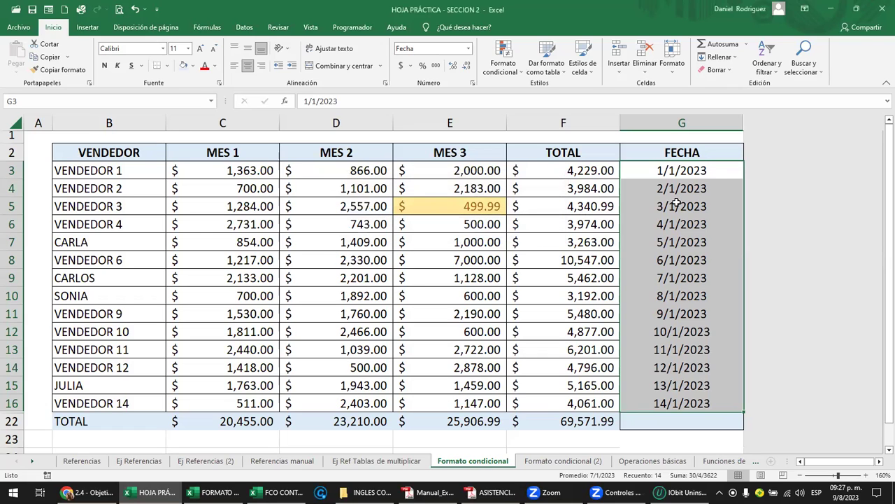
click(502, 64)
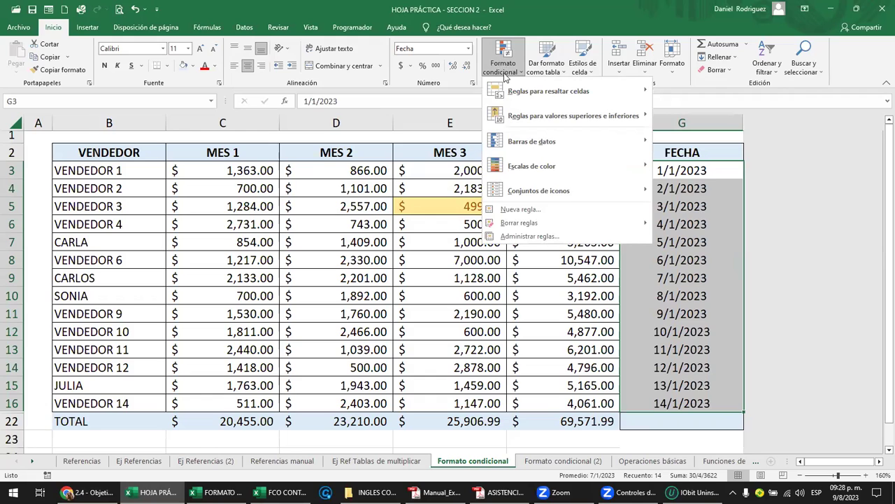
mouse_move(549, 91)
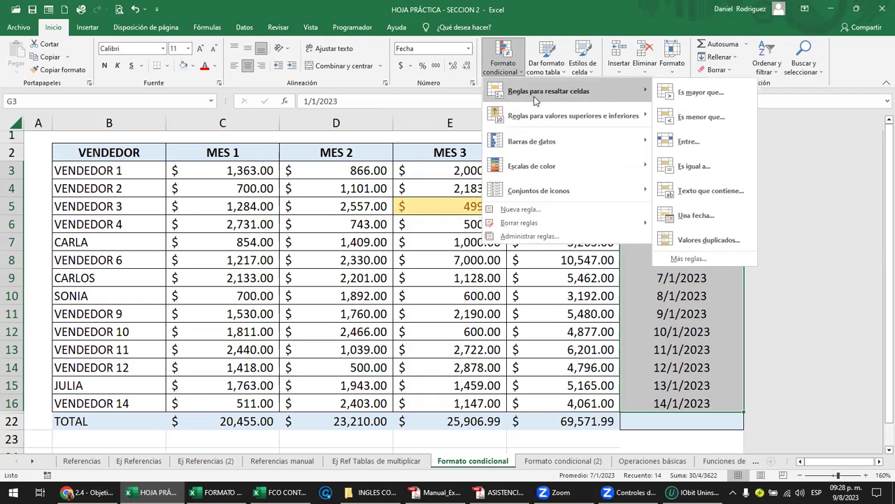
click(685, 168)
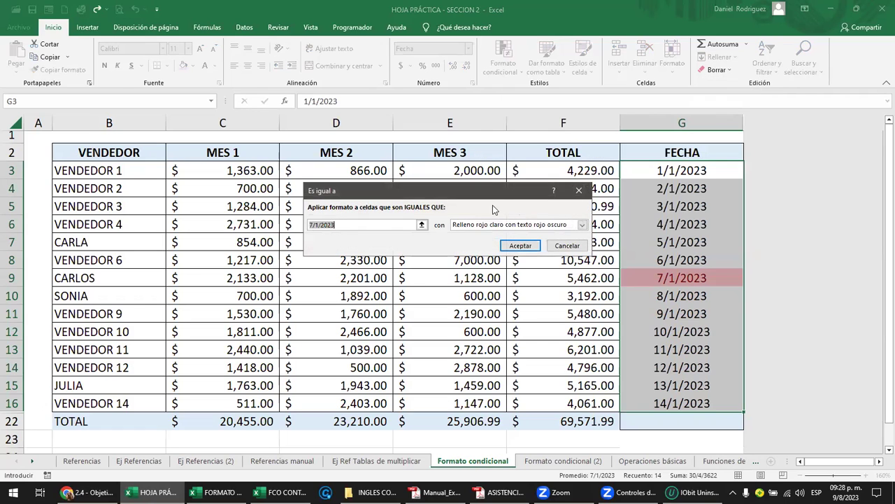
drag(488, 198, 394, 202)
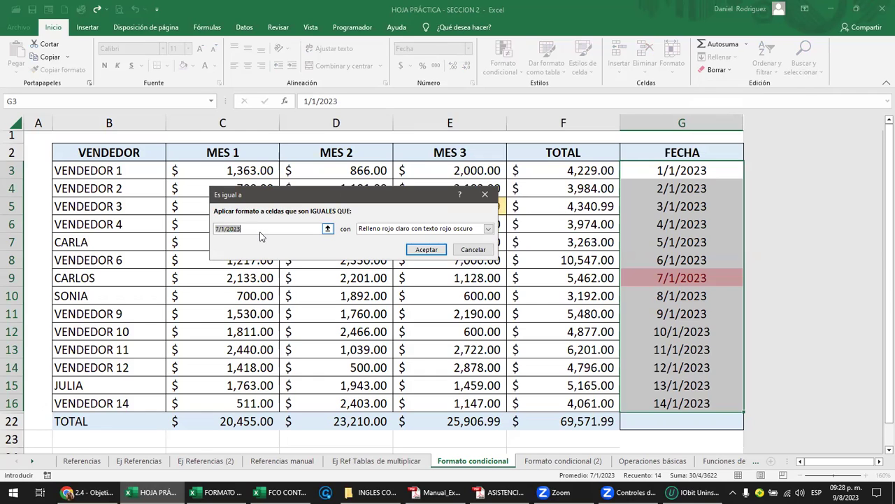
click(219, 229)
drag(254, 229, 174, 227)
text(8/)
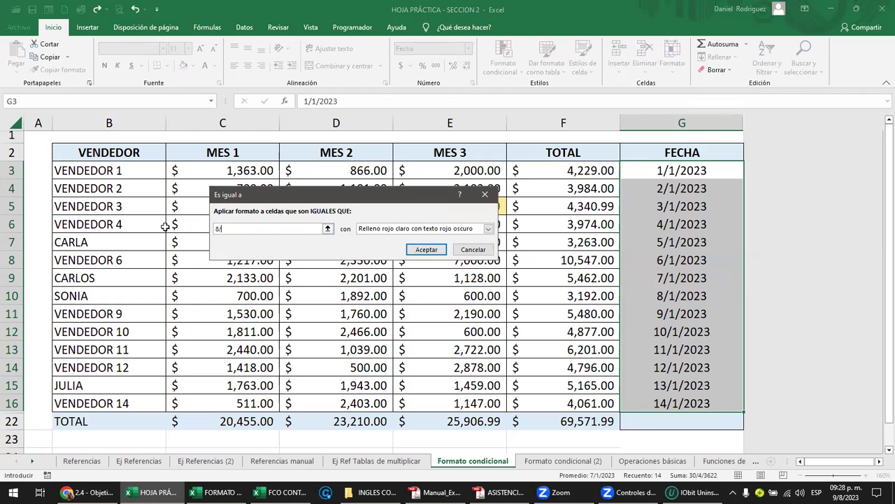
text(1/2023)
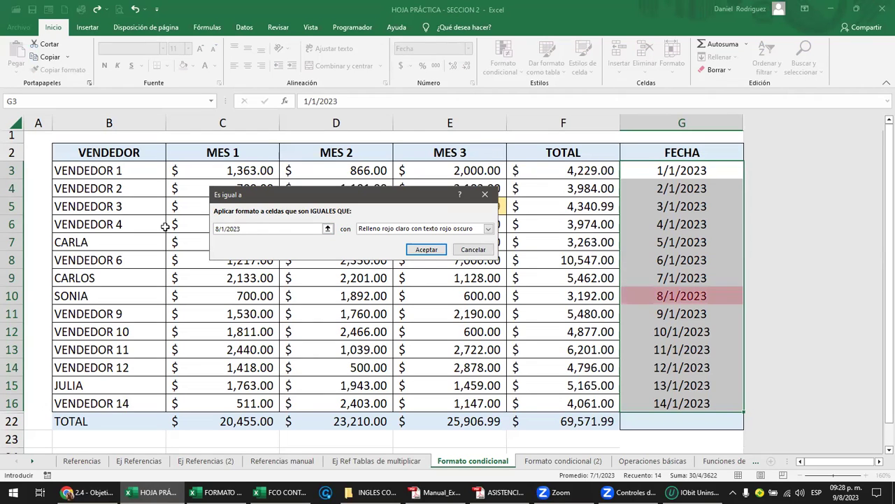
Pick the plain light red fill style and apply the rule
click(488, 229)
click(462, 247)
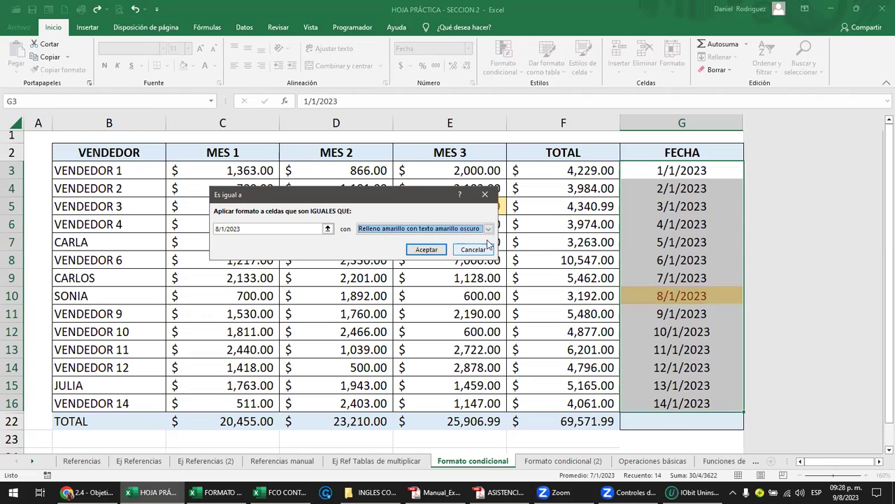
click(488, 228)
click(425, 261)
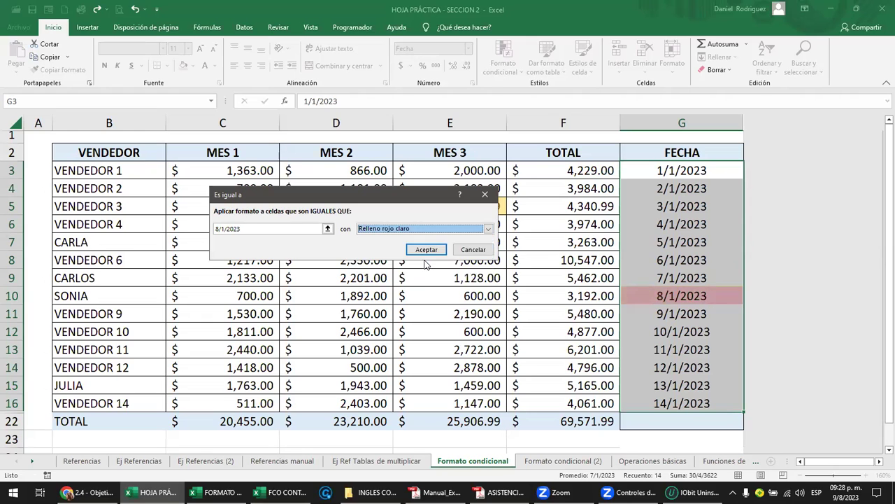
click(426, 250)
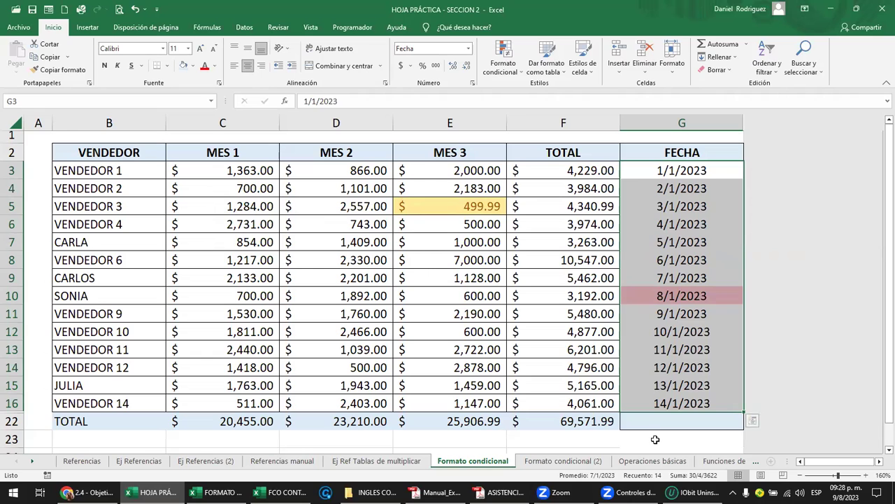
click(655, 439)
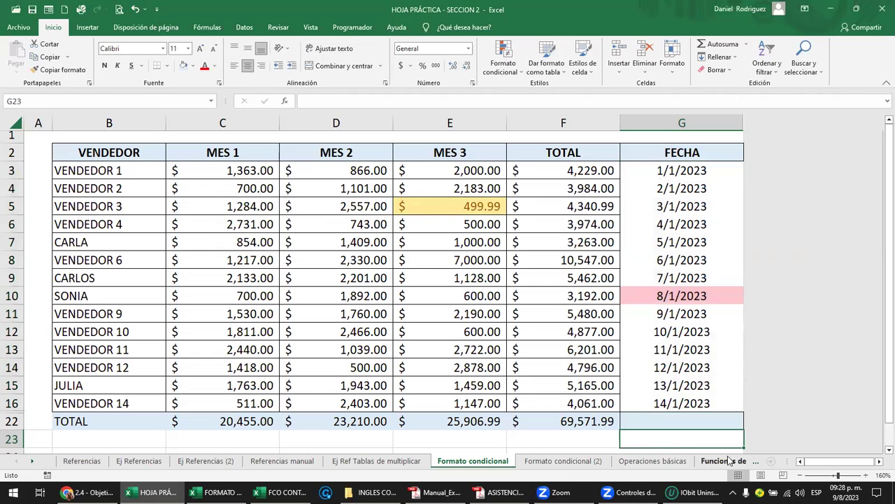
Clear the contents of the TOTAL row 22
scroll(728, 460, down, 1)
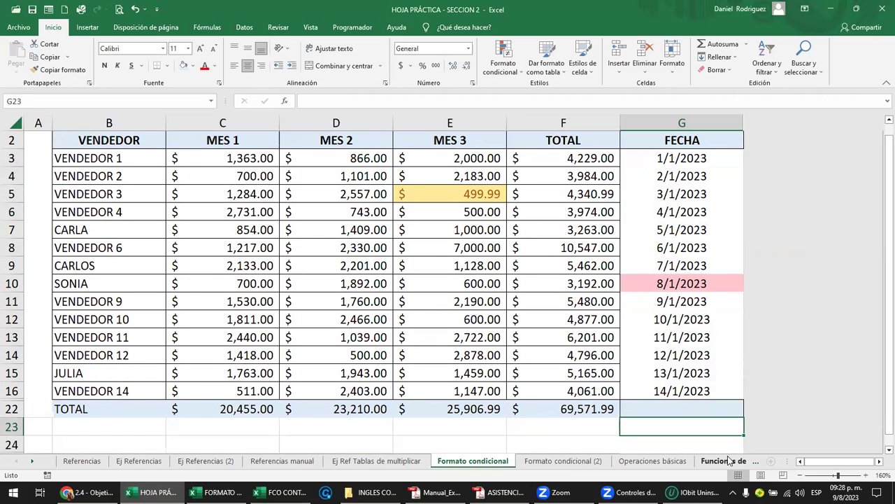
key(Left)
key(Left)
key(Left)
key(Left)
key(Left)
key(Up)
key(Up)
key(Right)
key(Right)
key(Right)
key(Right)
key(Right)
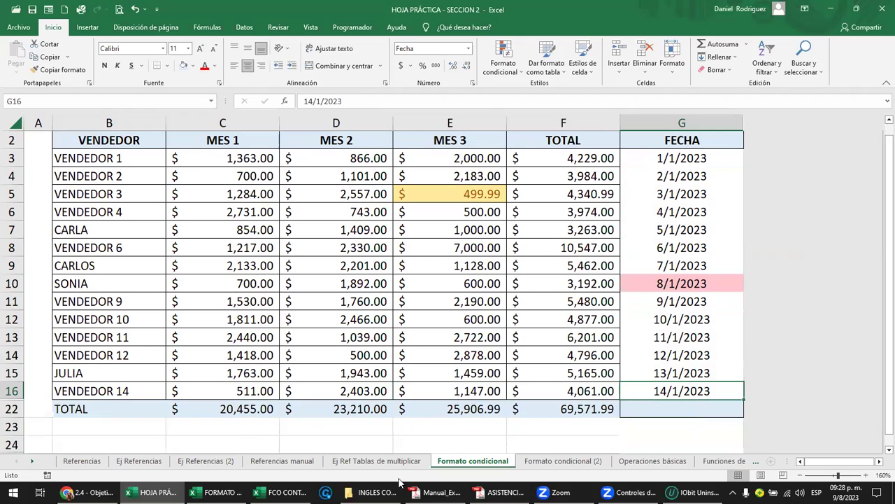
click(12, 408)
right_click(13, 408)
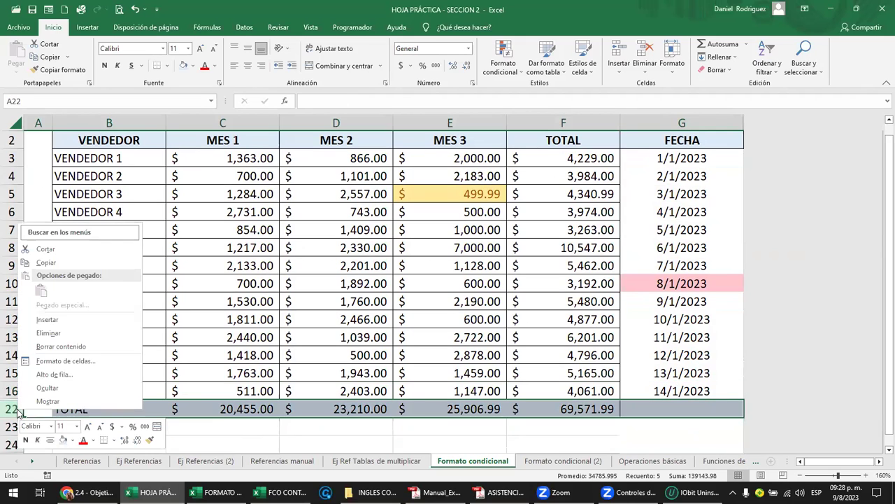
click(65, 334)
click(98, 406)
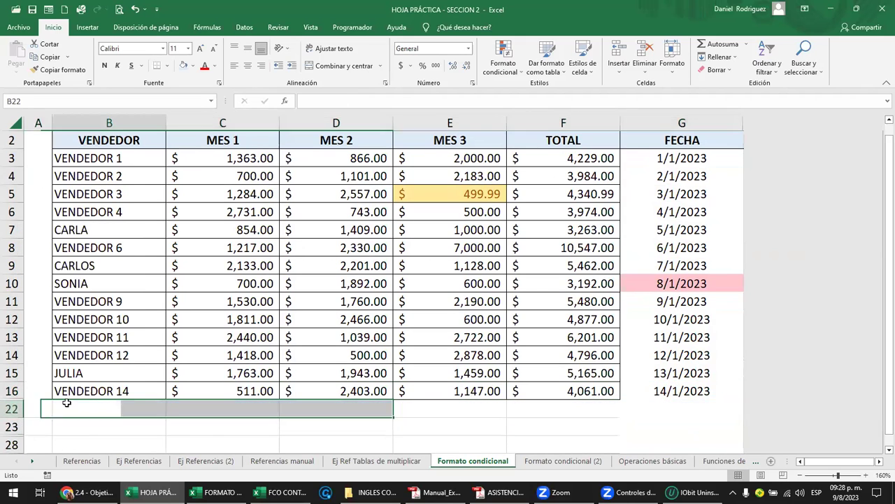
Unhide the hidden rows under VENDEDOR 14 by selecting rows 14–20 and choosing Mostrar
double_click(14, 401)
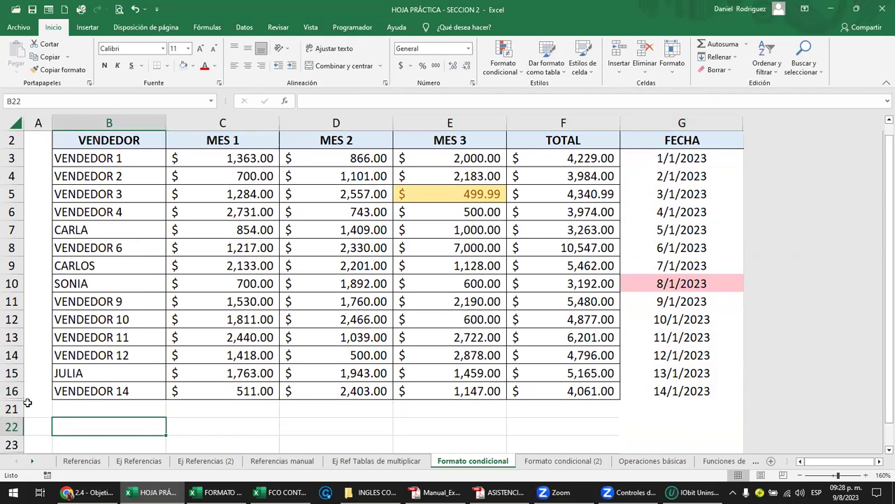
double_click(17, 400)
click(104, 405)
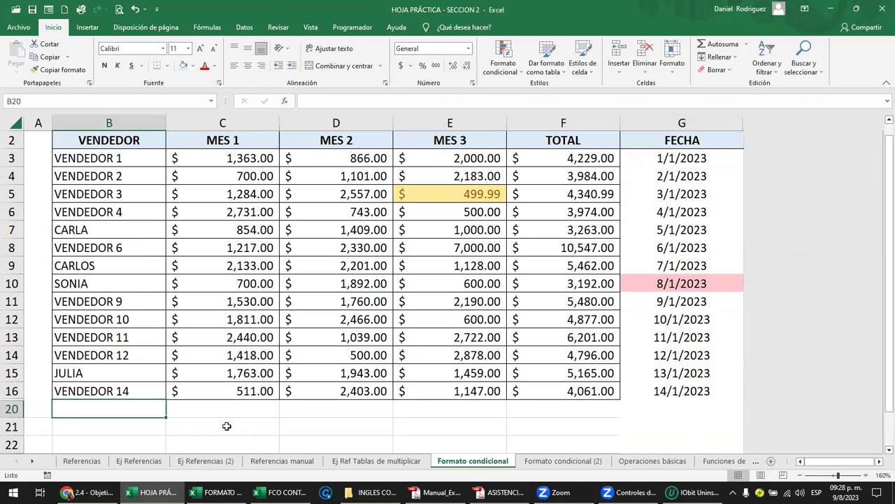
key(Up)
key(Up)
key(Up)
key(Down)
key(Down)
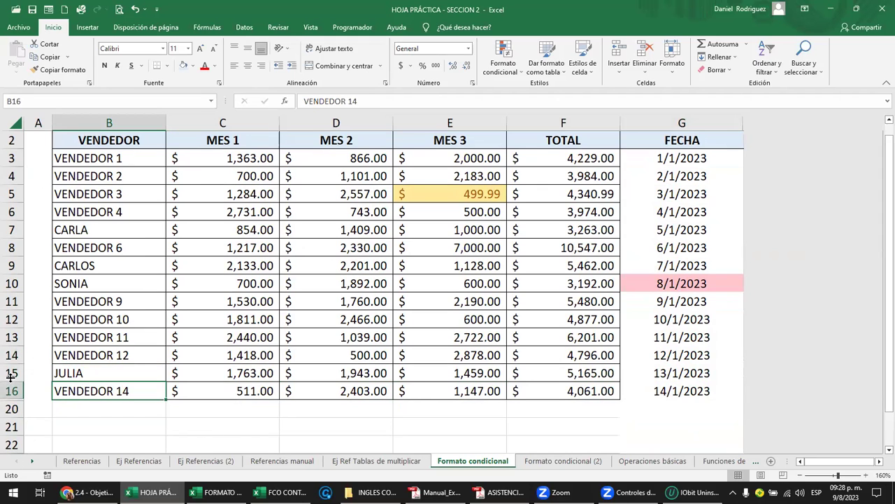
drag(11, 382, 14, 400)
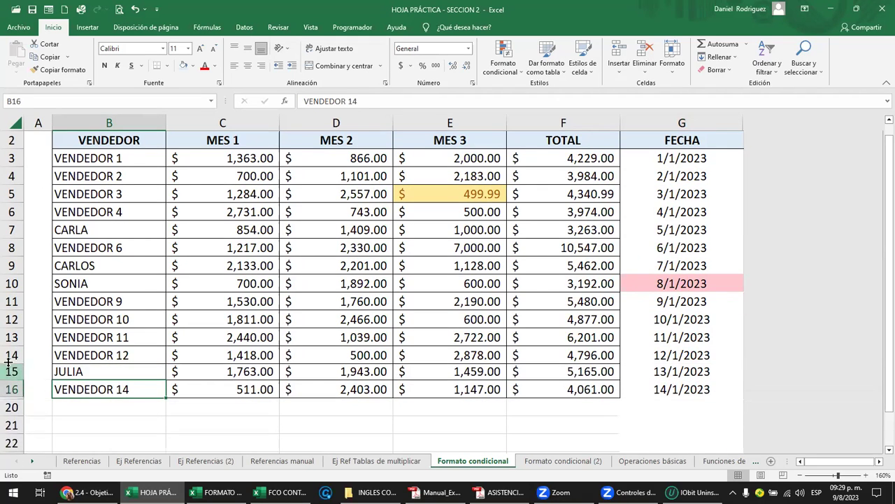
drag(11, 355, 13, 405)
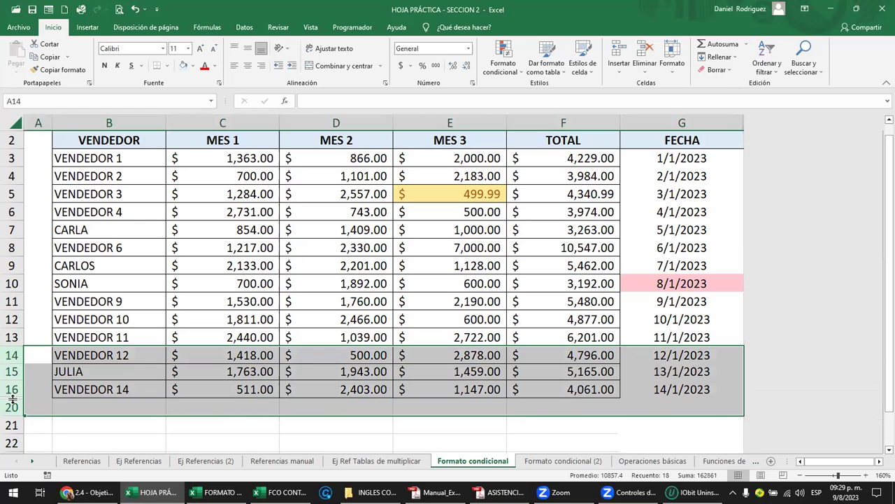
right_click(14, 405)
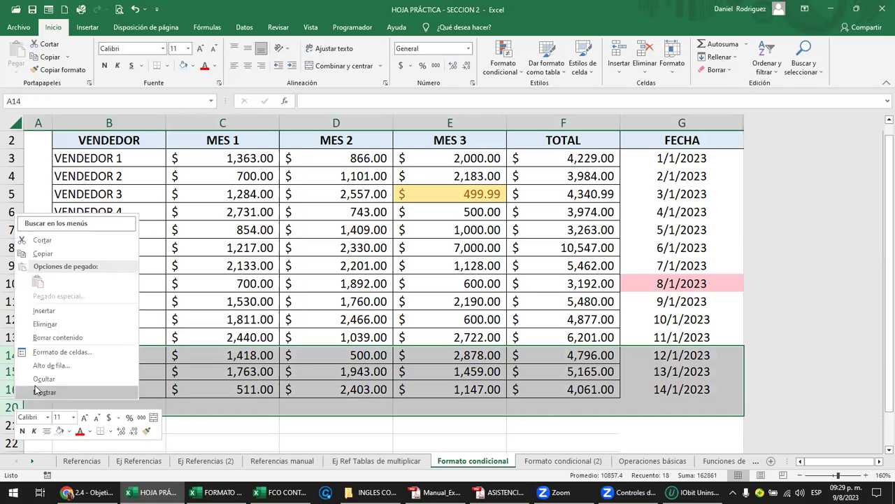
click(61, 392)
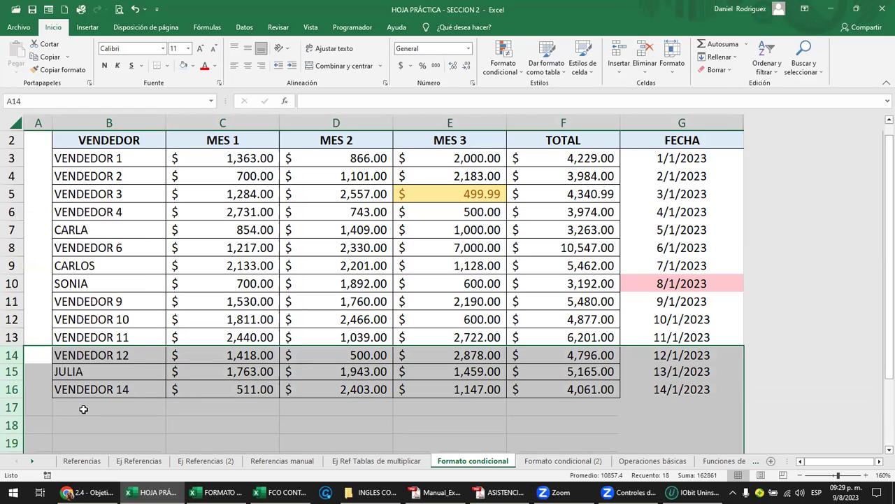
click(82, 409)
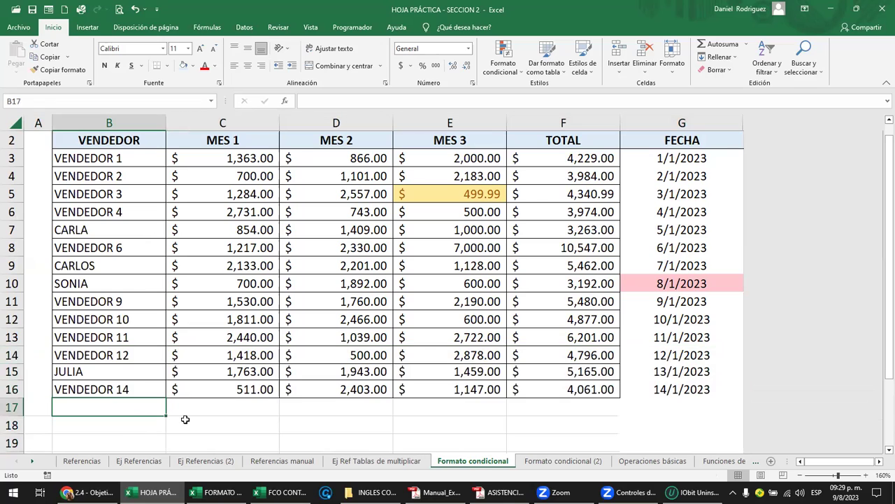
click(691, 411)
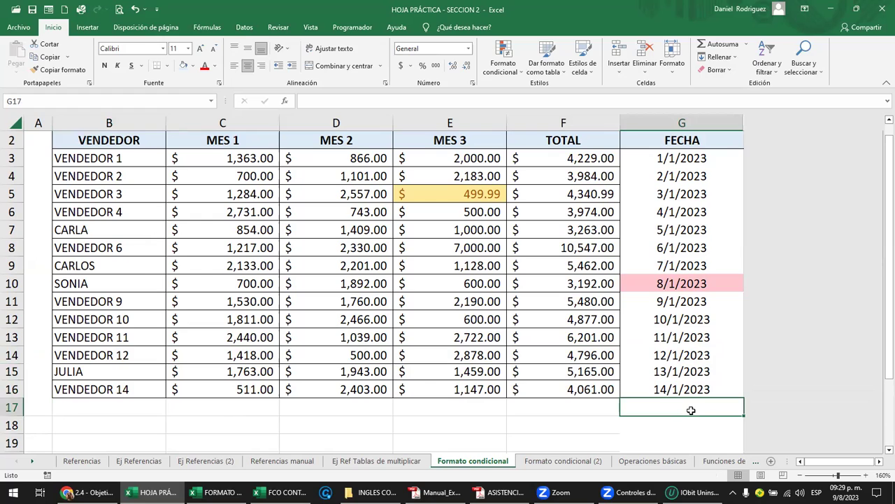
text(8/1/2023)
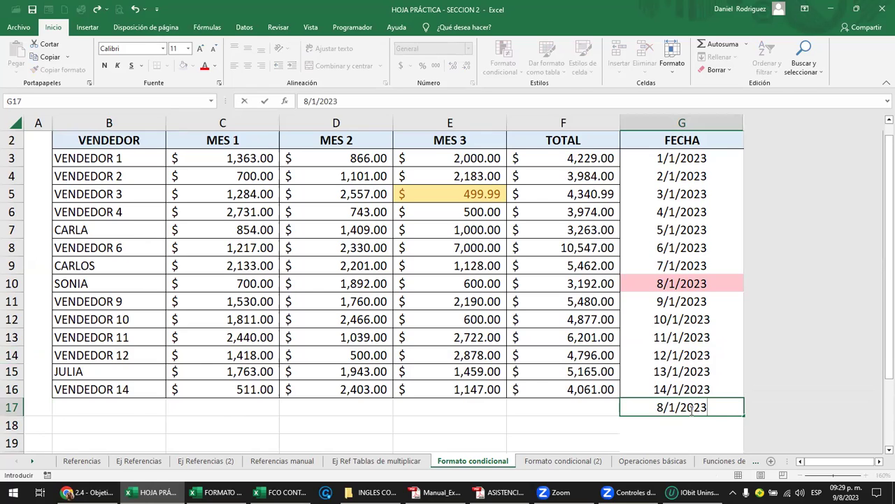
key(Return)
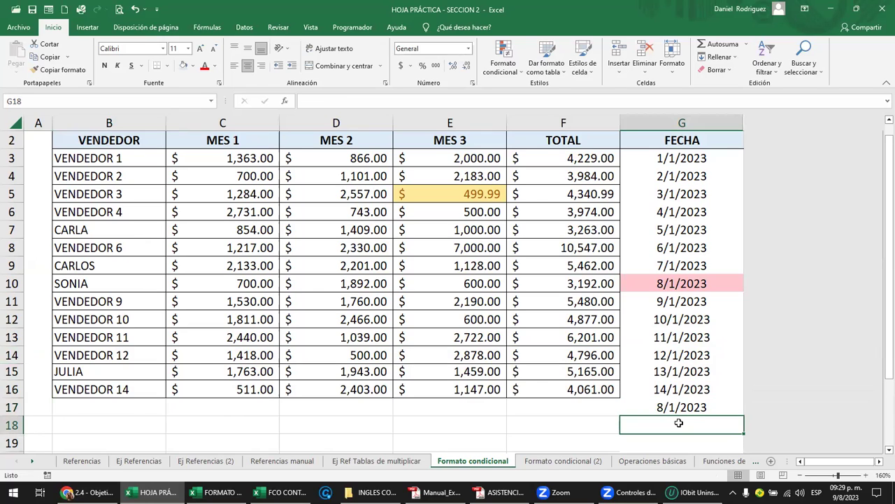
click(673, 407)
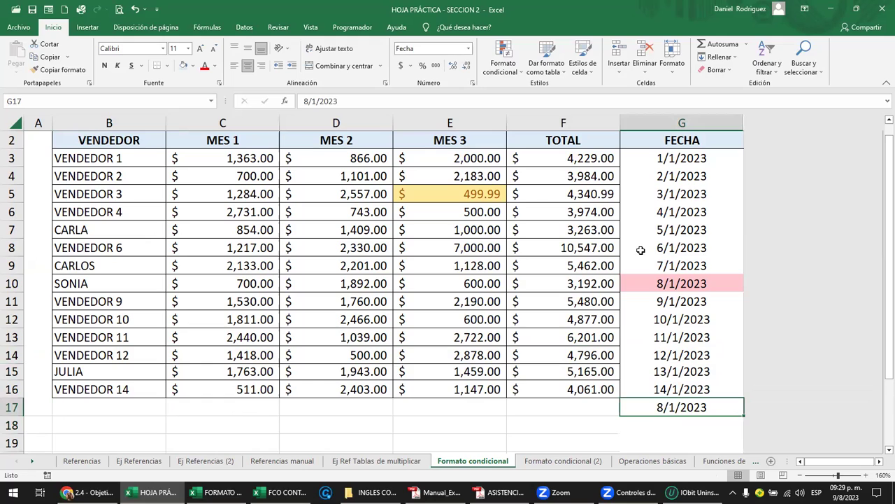
click(669, 159)
drag(669, 159, 684, 389)
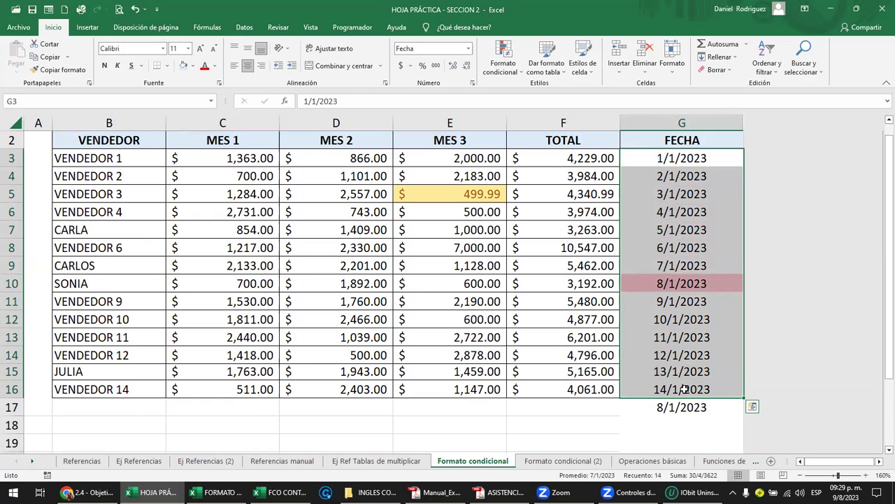
click(111, 405)
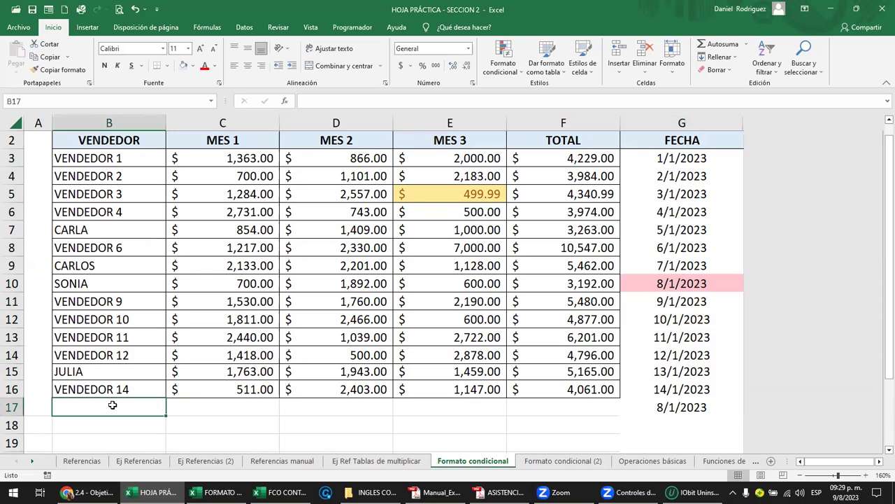
mouse_move(77, 373)
mouse_down()
mouse_move(571, 358)
mouse_move(596, 372)
mouse_up()
key(ctrl+c)
key(Down)
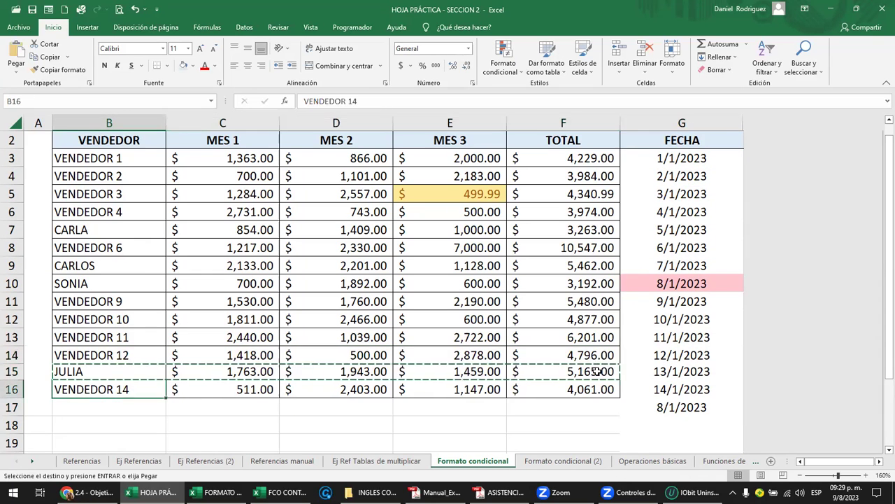
key(Down)
key(ctrl+v)
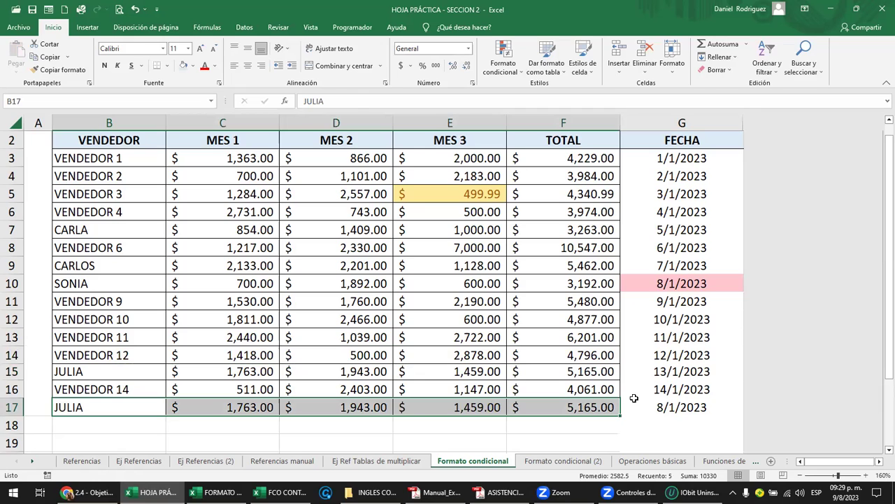
click(587, 407)
click(687, 406)
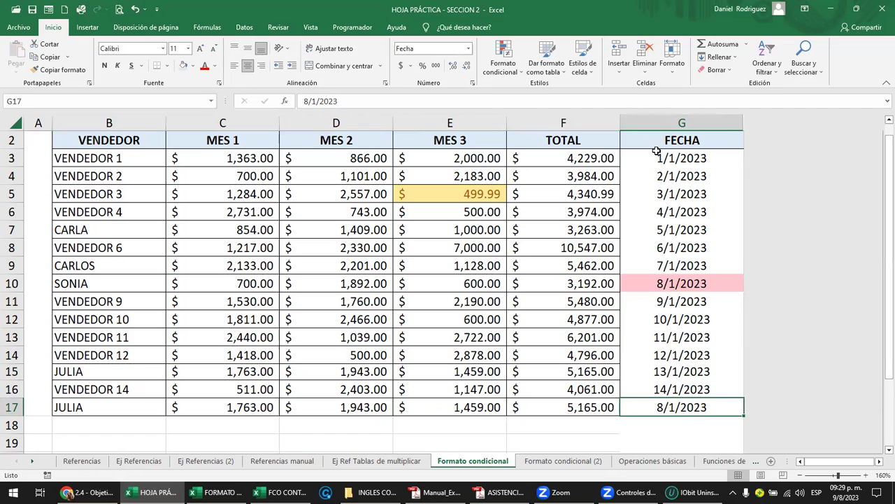
drag(676, 153, 706, 392)
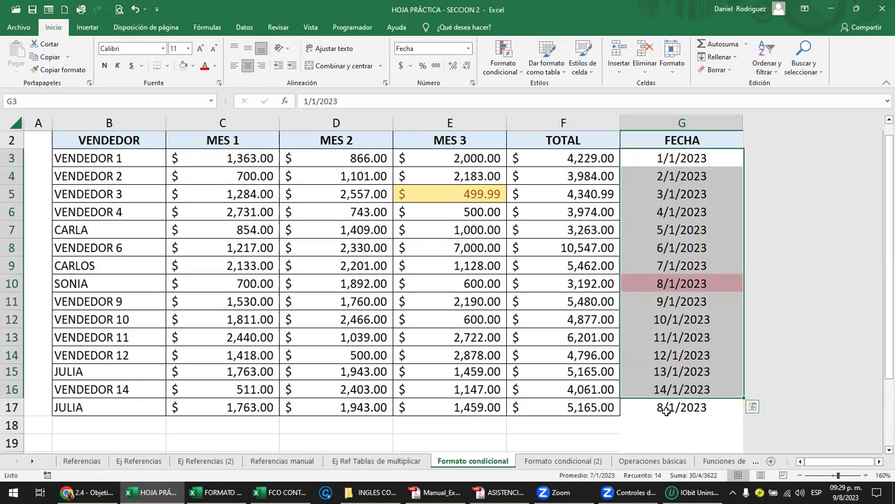
click(671, 356)
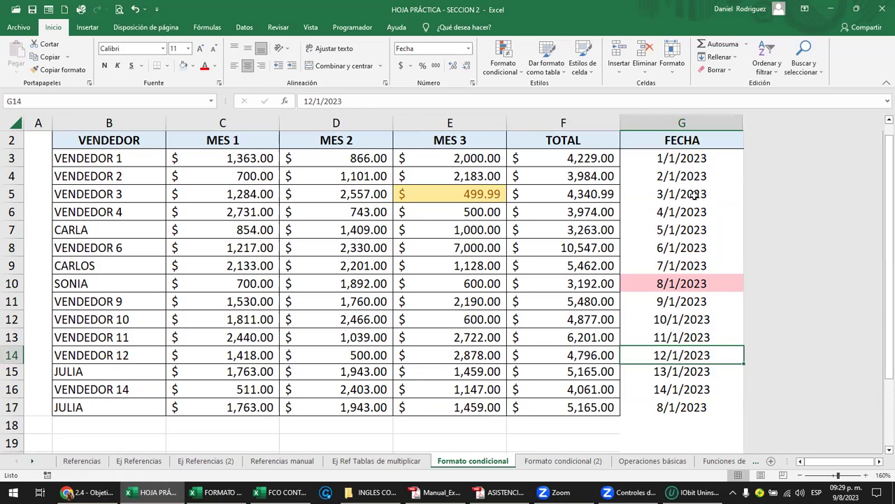
click(679, 182)
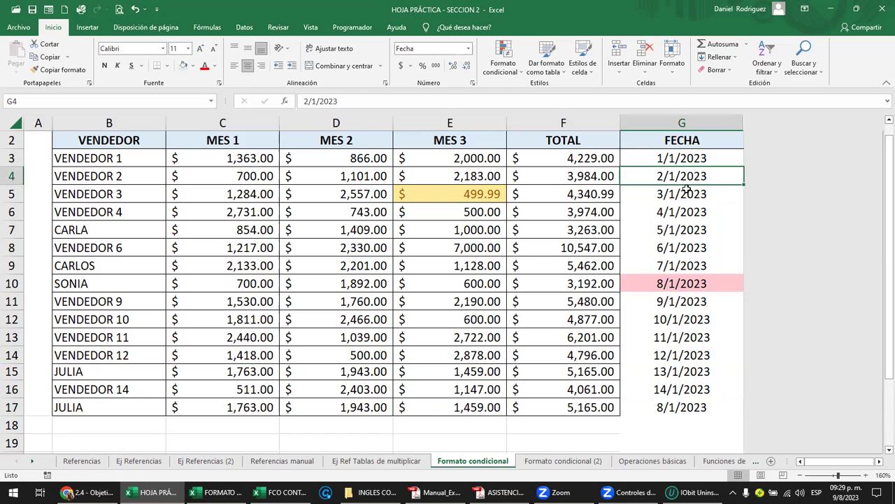
In Manage Rules, change the date rule's range from $G$3:$G$16 to $G$3:$G$17 and apply it
click(506, 70)
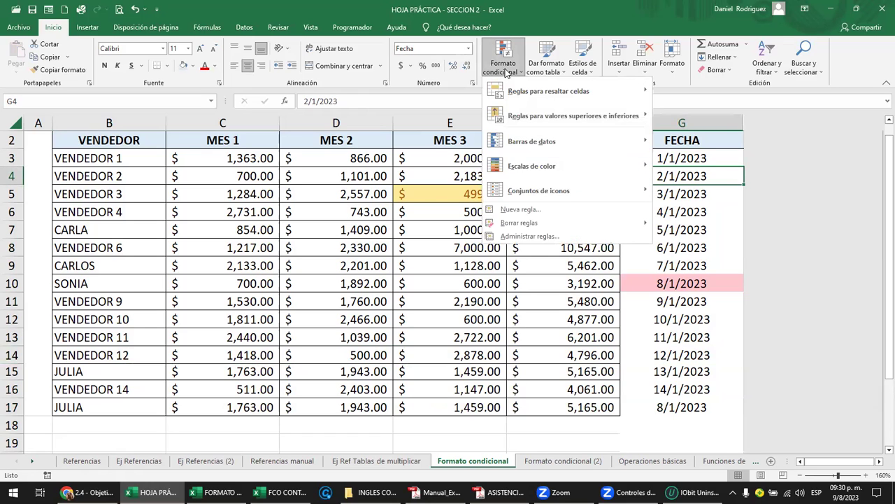
click(546, 237)
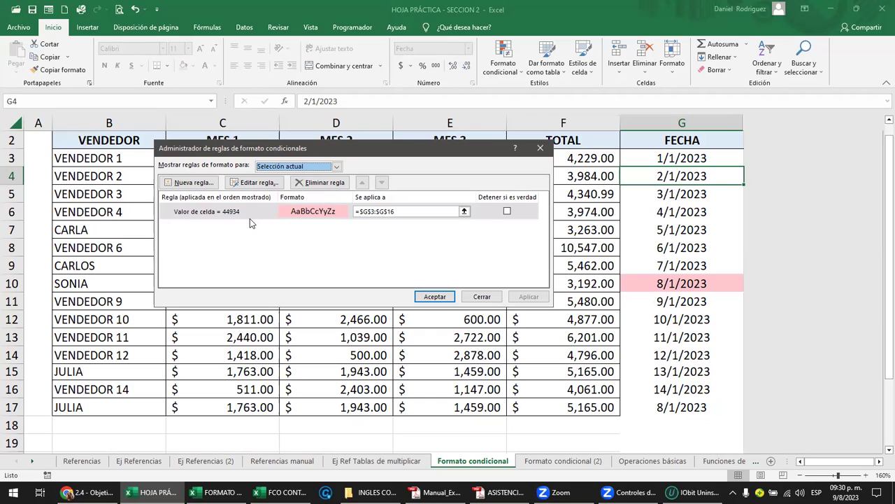
click(411, 213)
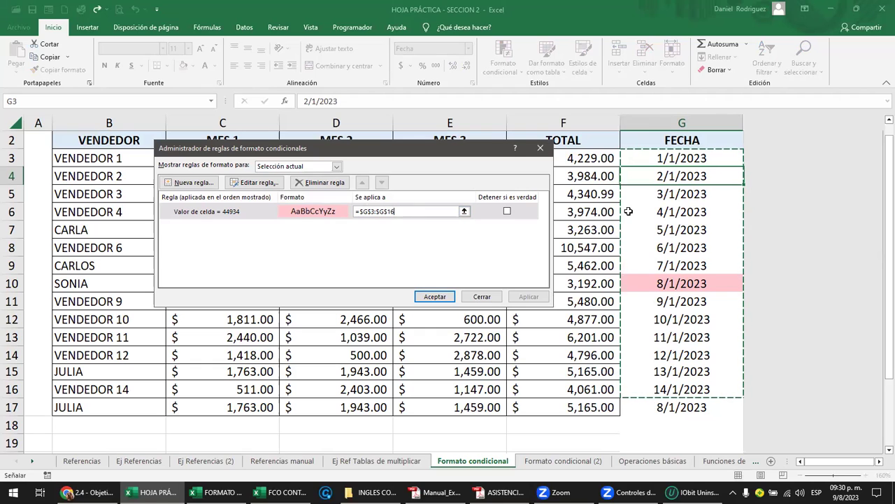
drag(684, 160, 692, 407)
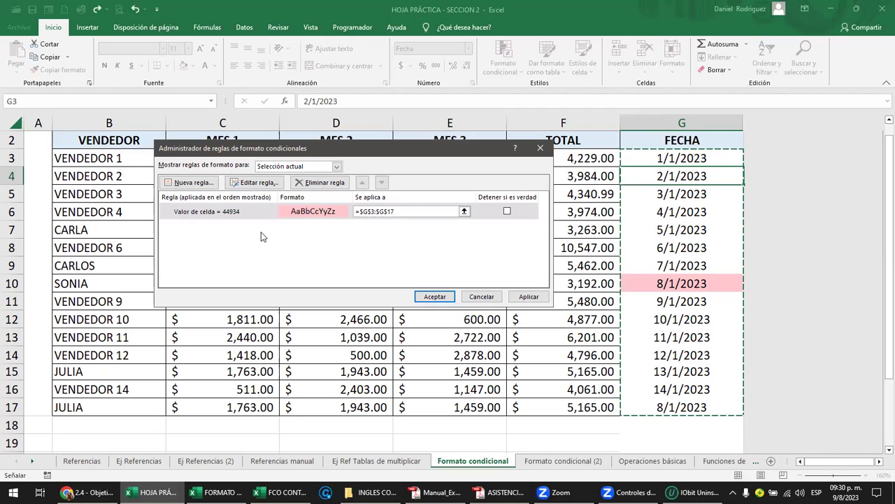
click(529, 297)
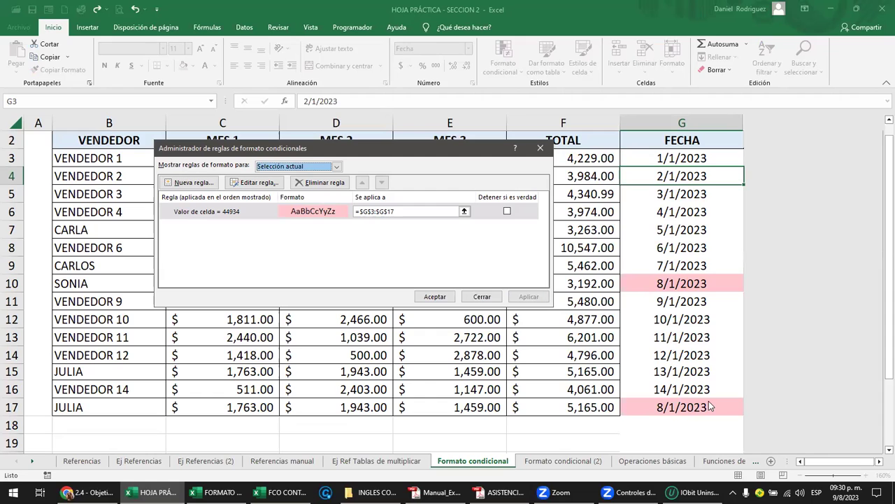
click(425, 297)
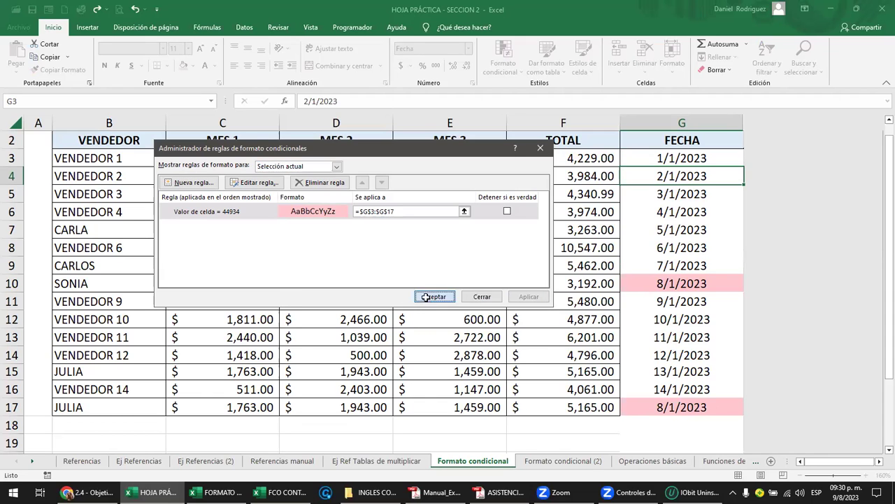
click(528, 356)
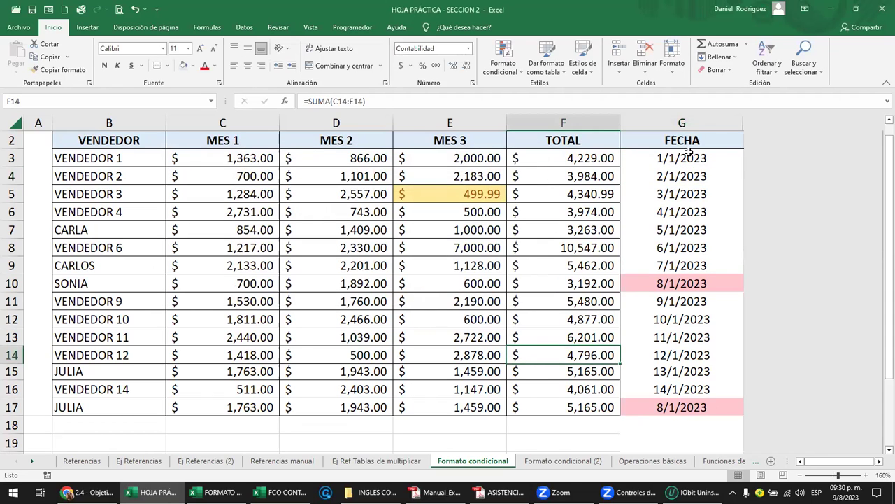
drag(680, 159, 703, 407)
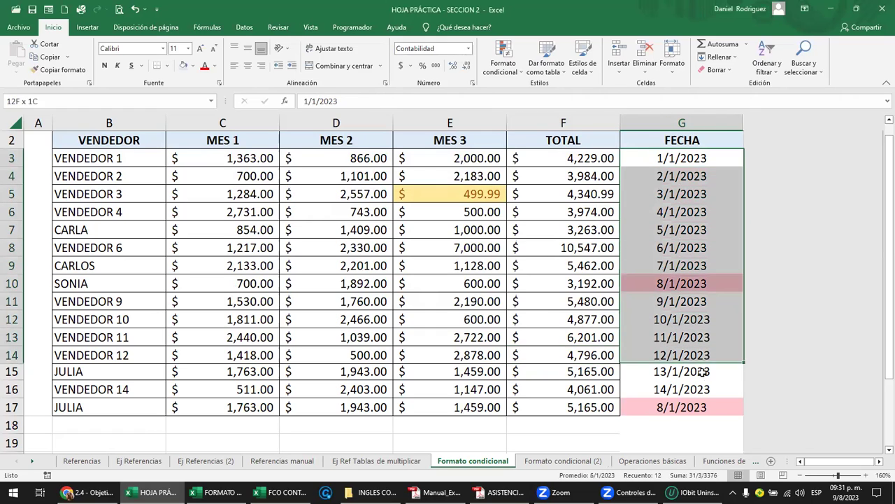
Enter DANI in B18 and paste row 15's figures and date into C18
click(98, 428)
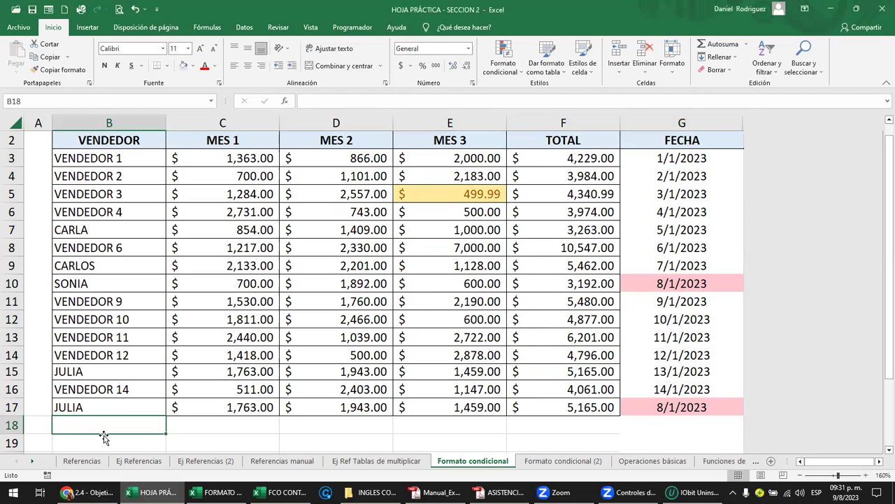
text(DAN)
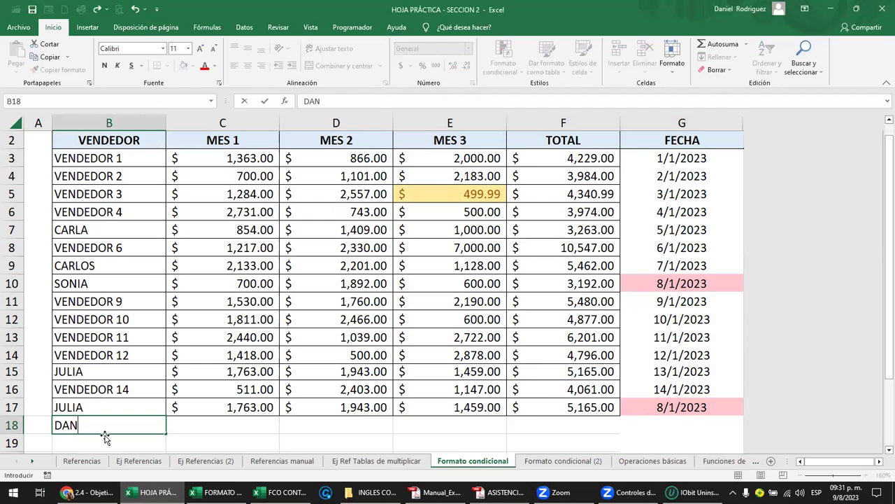
text(I)
key(Tab)
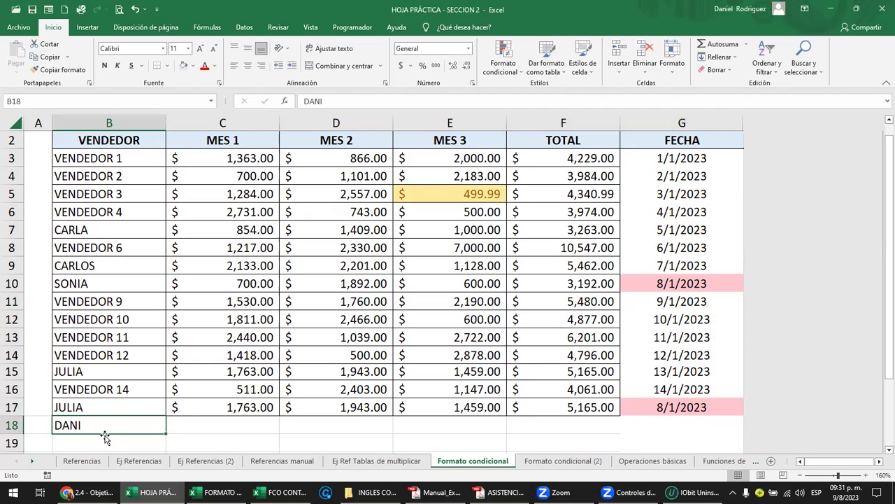
key(Up)
key(Up)
key(Up)
key(shift+Right)
key(shift+Right)
key(shift+Right)
key(shift+Right)
key(shift+Left)
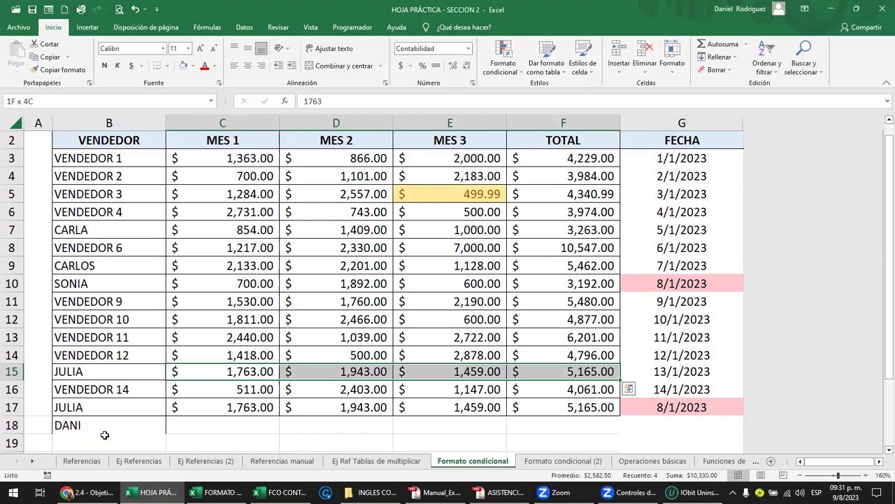
key(ctrl+q)
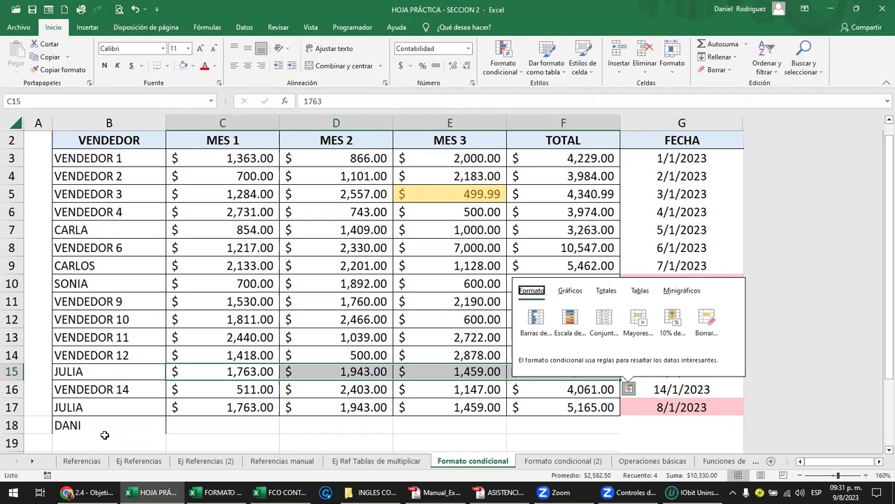
key(Escape)
key(shift+Right)
key(ctrl+c)
key(Down)
key(Down)
key(Down)
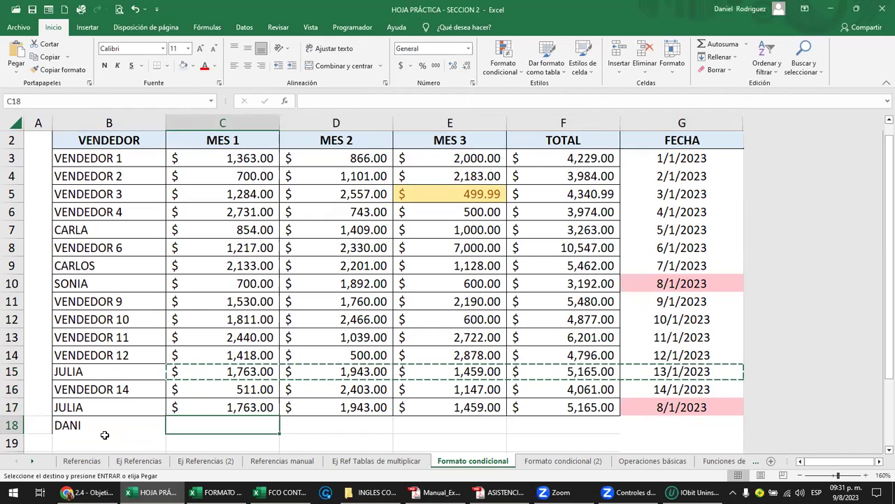
key(Return)
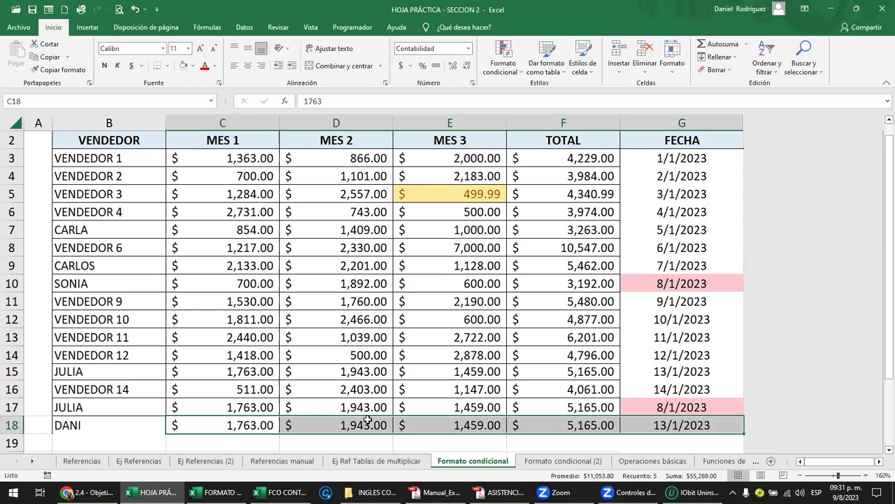
Change G18's date to 8/1/2023 and select row 18's pasted values
click(661, 425)
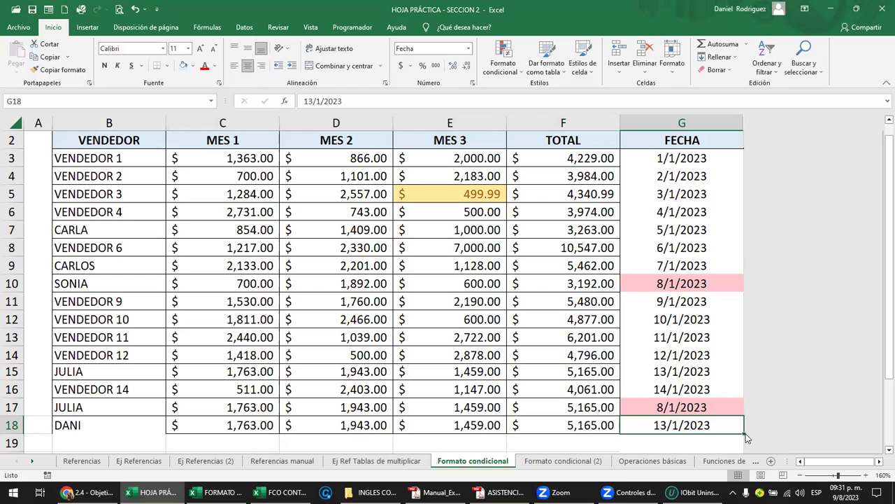
text(8/1/2023)
key(Return)
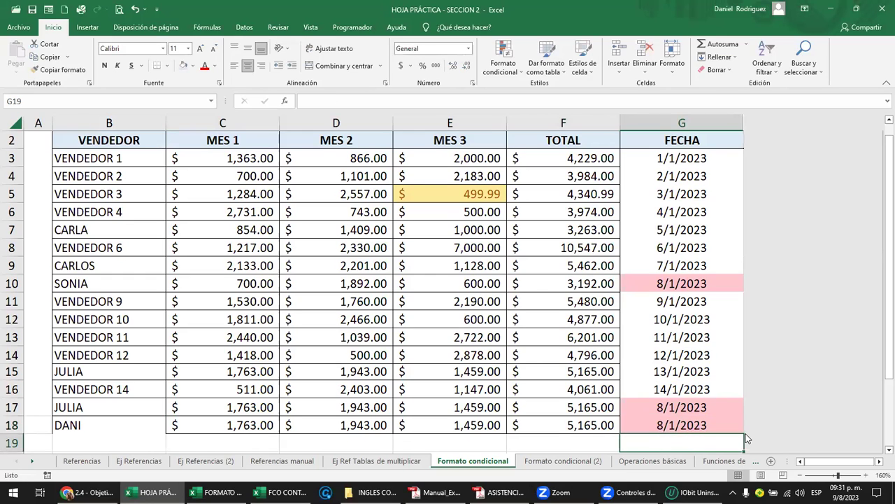
drag(203, 389, 682, 392)
mouse_move(223, 413)
mouse_down()
mouse_move(682, 420)
mouse_move(687, 428)
mouse_up()
Clear row 18, then enter 100, 200, 500 in the month cells and 8/1/2023 as the date
key(Delete)
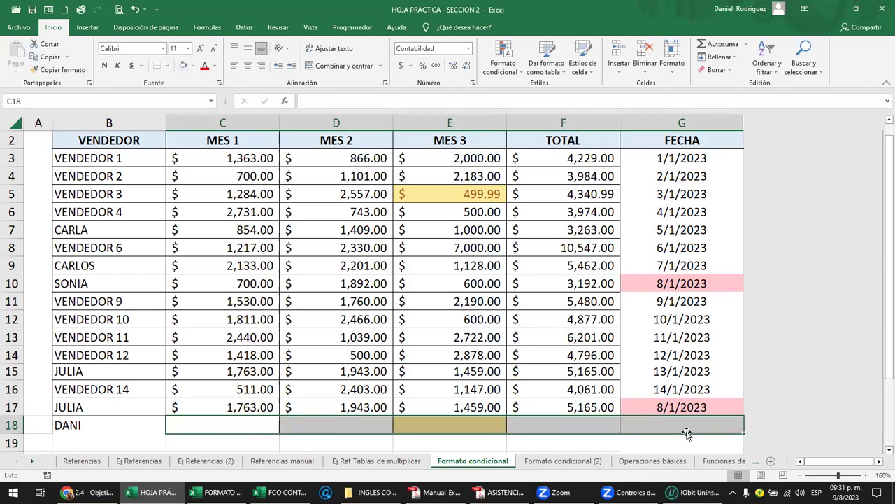
key(Left)
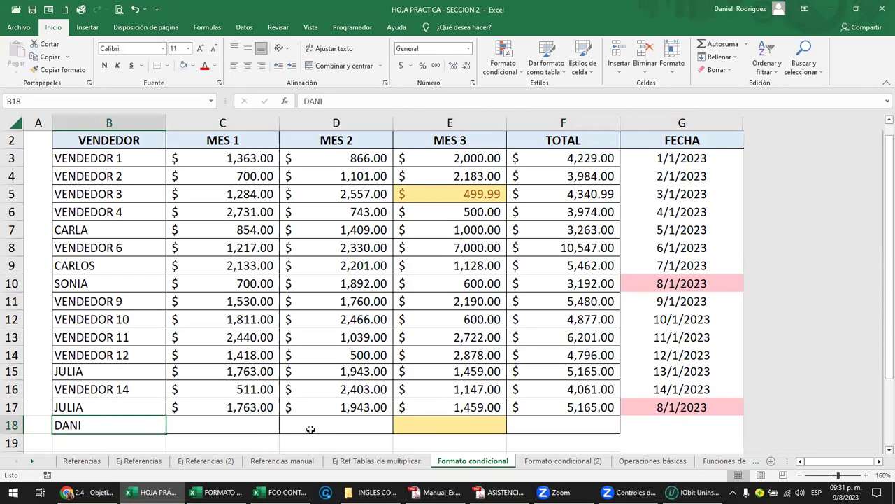
click(253, 426)
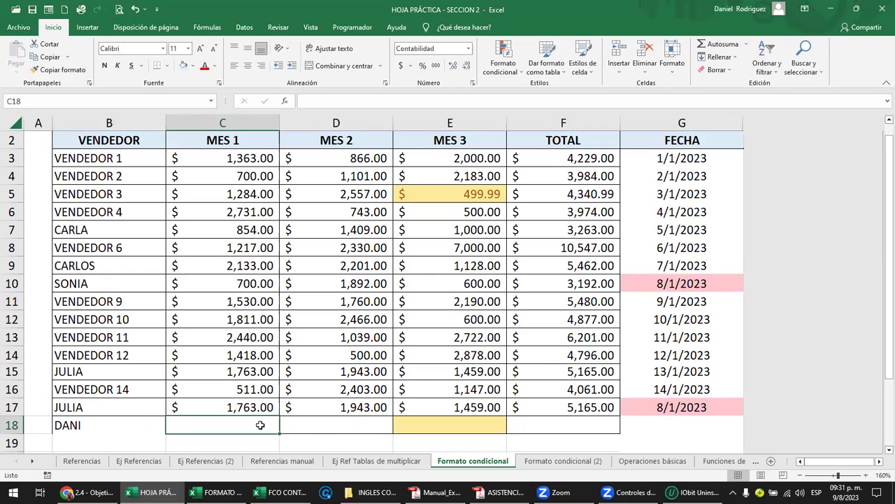
text(100)
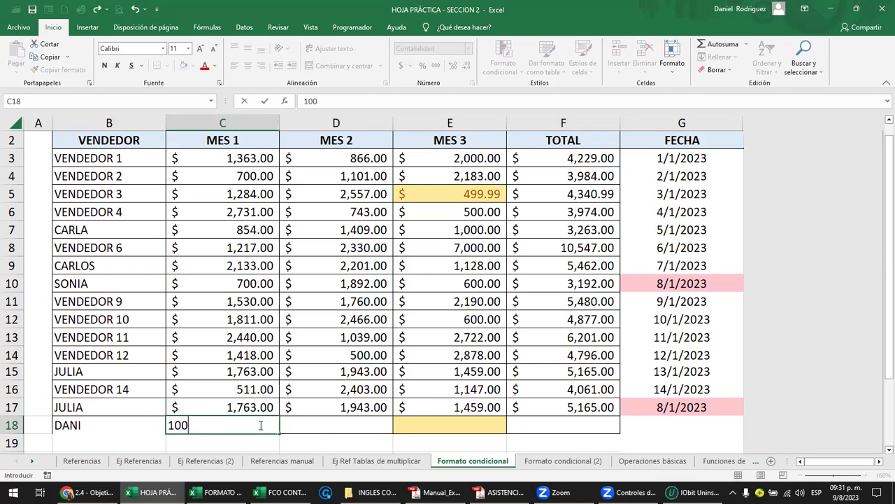
key(Tab)
text(200)
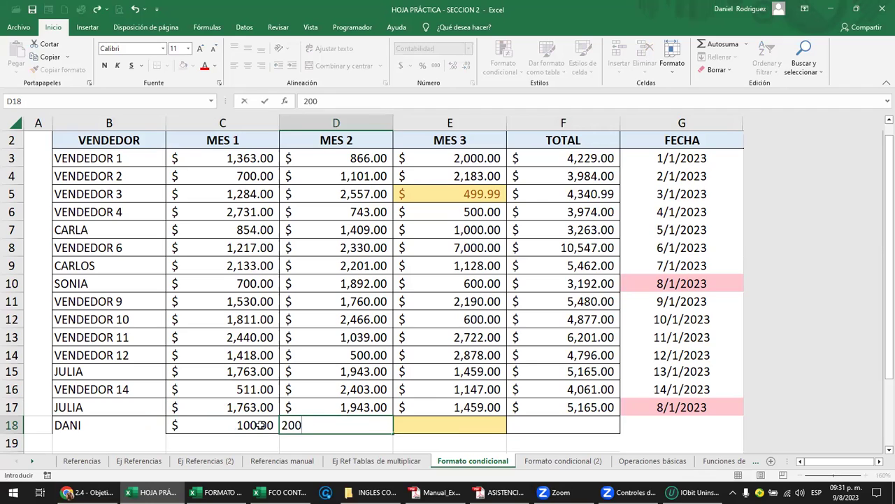
key(Tab)
text(500)
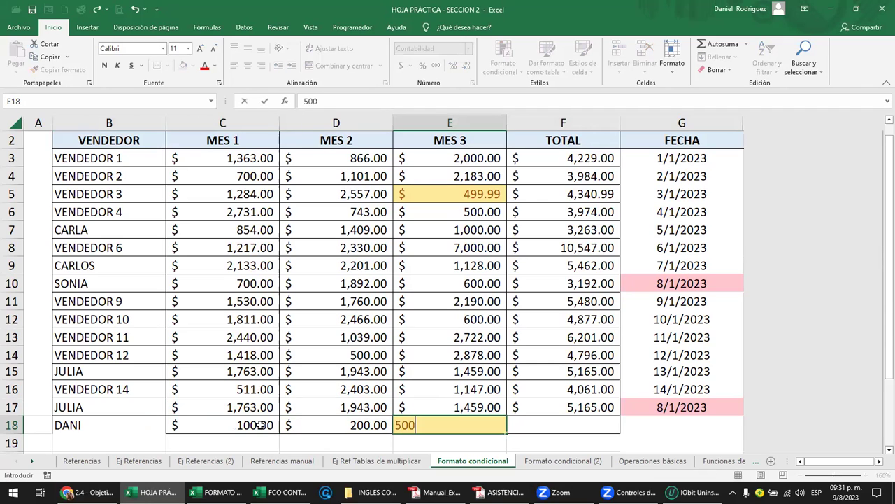
key(Tab)
key(Tab)
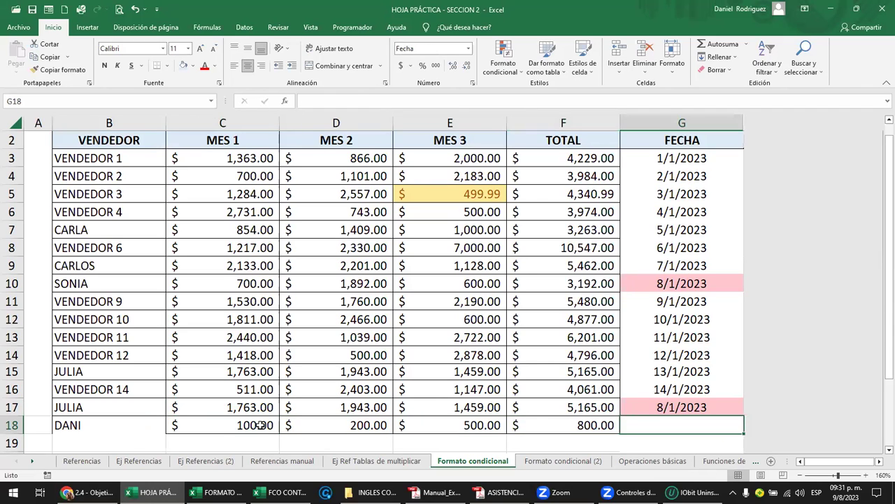
text(8/1/2023)
key(Return)
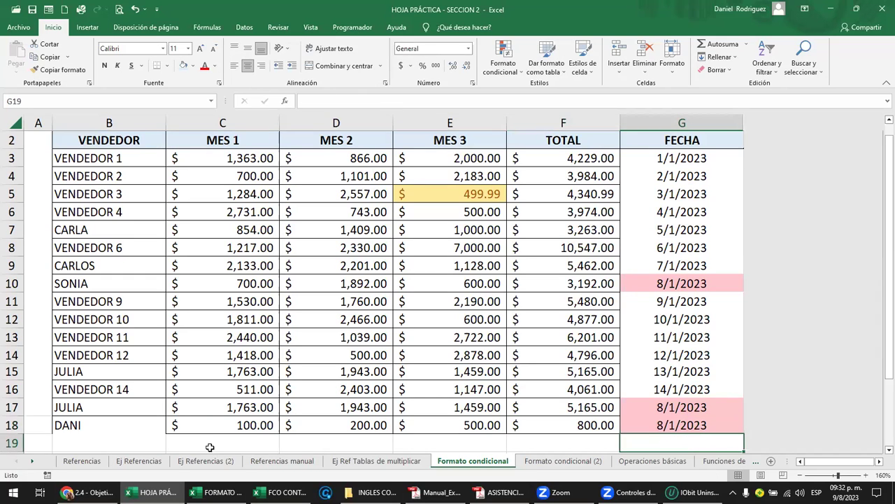
Copy DANI's row 18 into row 28
scroll(212, 424, down, 3)
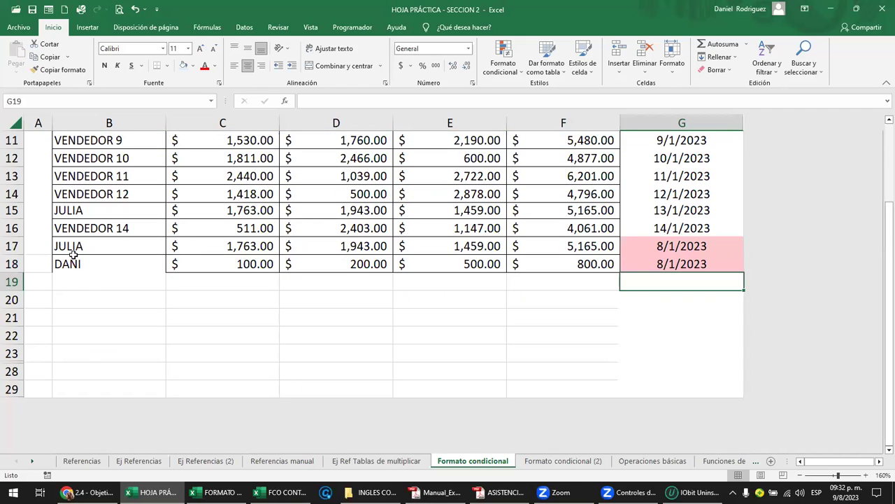
mouse_move(78, 266)
mouse_down()
mouse_move(423, 281)
mouse_move(679, 264)
mouse_up()
key(ctrl+c)
click(120, 370)
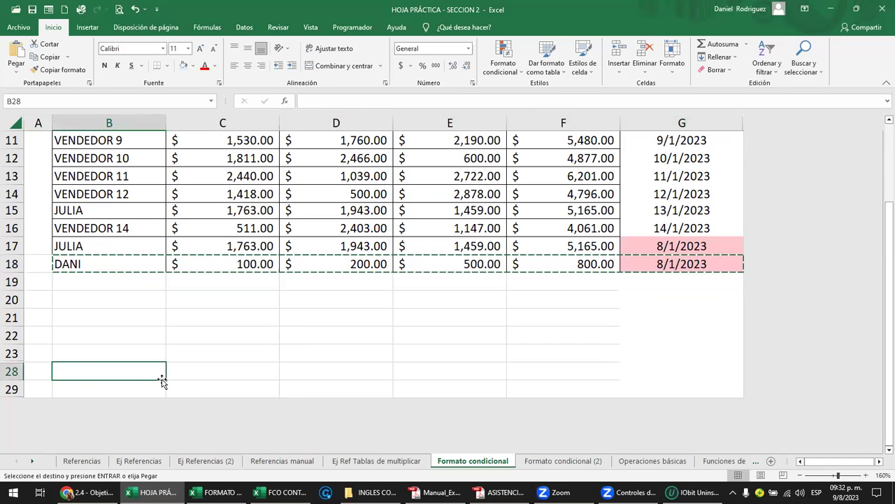
key(ctrl+v)
key(Escape)
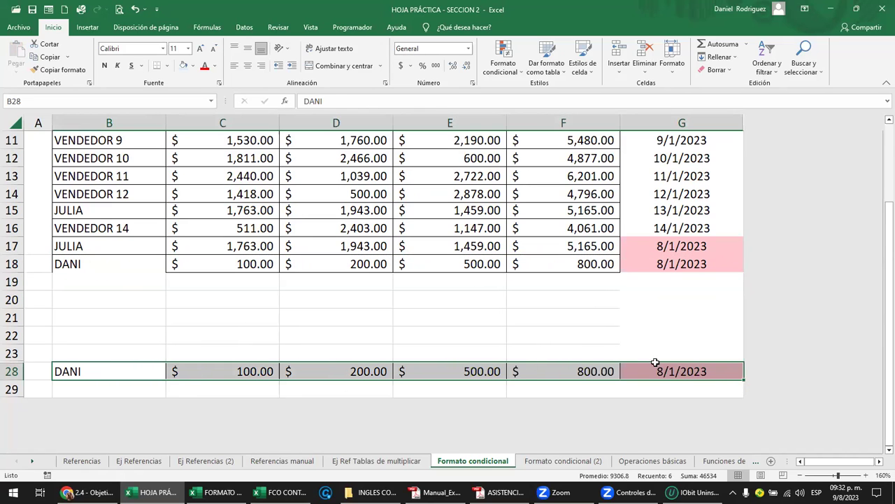
click(680, 372)
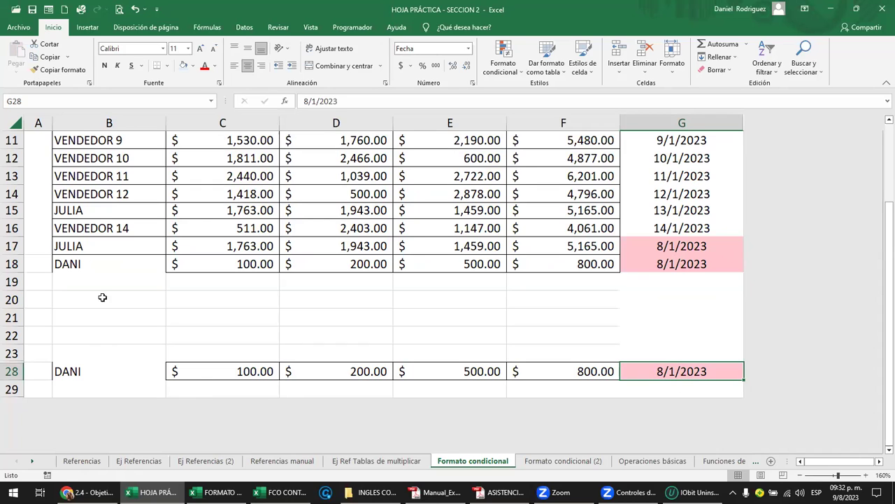
Copy rows B14:G18 and paste them starting at B21
click(75, 198)
drag(93, 208, 660, 268)
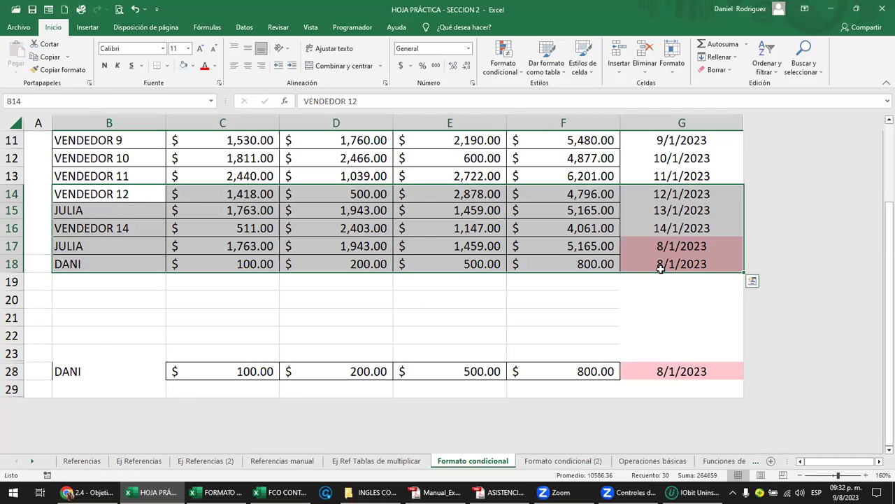
key(ctrl+c)
key(Down)
key(Down)
key(Down)
key(Down)
key(Down)
key(Down)
key(Down)
key(Return)
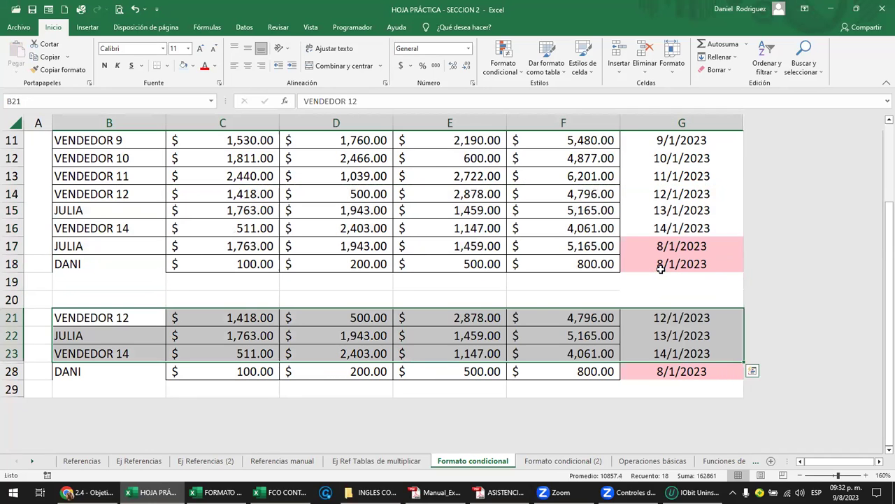
Change G21's date to 8/1/2023 and select the copied block B21:G28
key(Right)
key(Right)
key(Right)
key(Right)
key(Right)
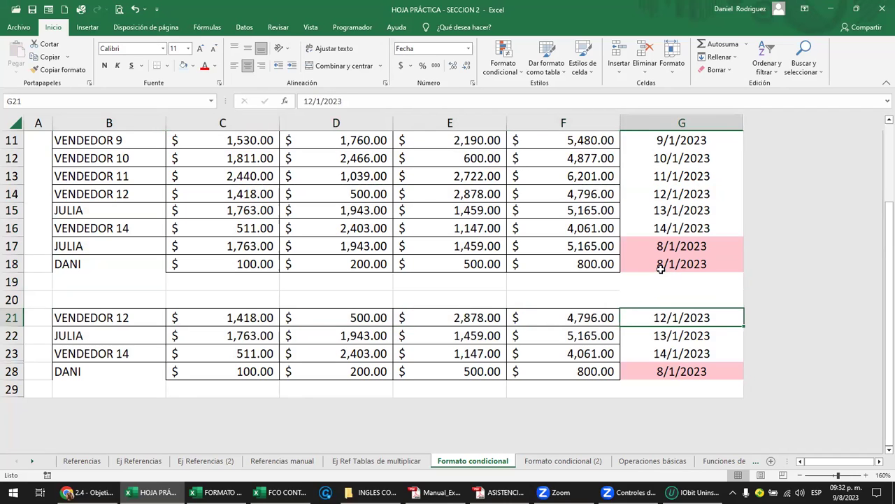
key(F2)
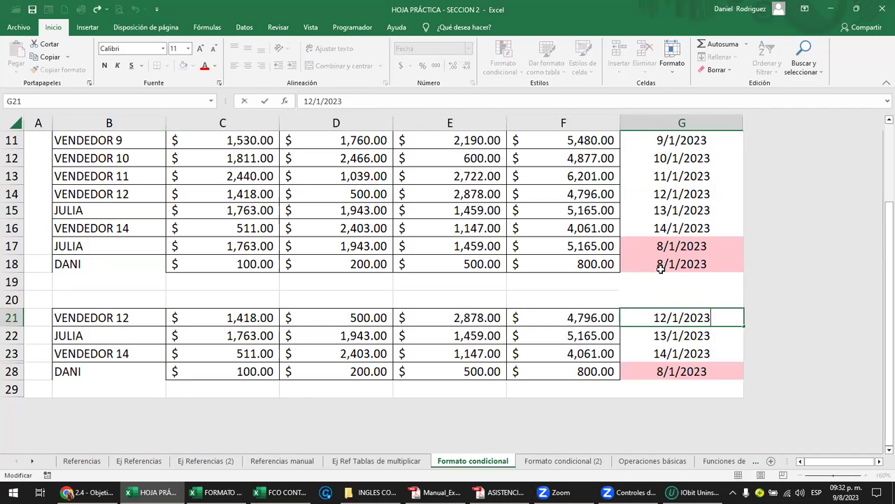
key(Left)
key(Left)
key(Left)
key(Left)
key(Left)
key(Left)
text(08)
key(Delete)
key(Return)
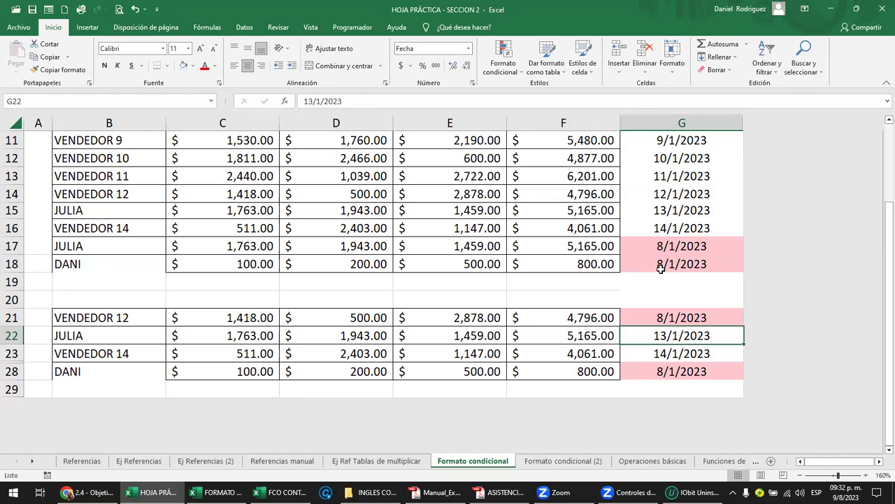
click(678, 319)
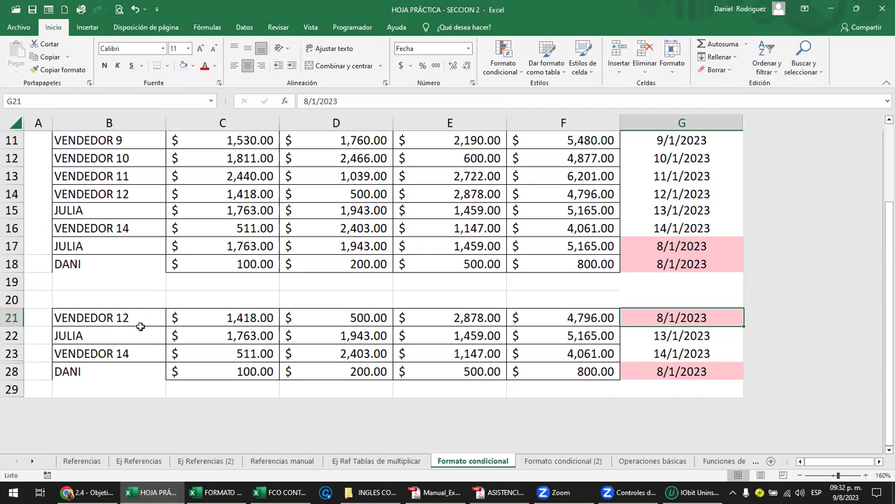
drag(91, 317, 699, 374)
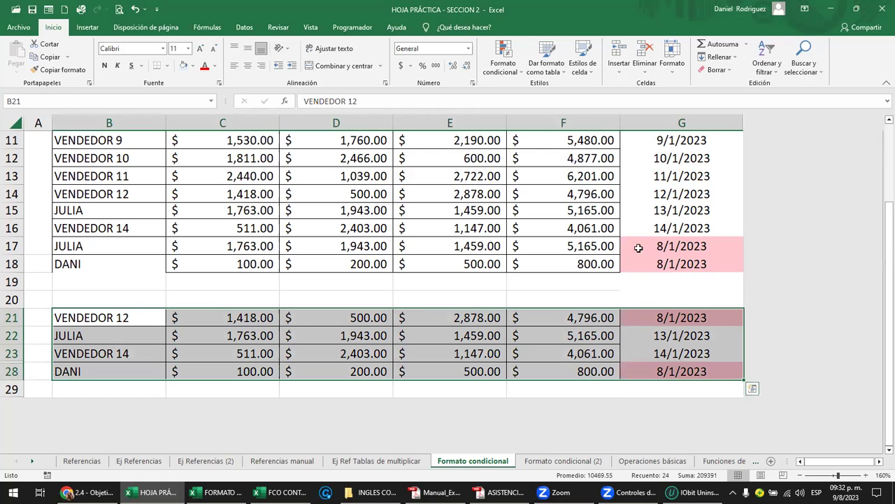
Clear the conditional formatting rules from the copied rows B21:G28
click(510, 77)
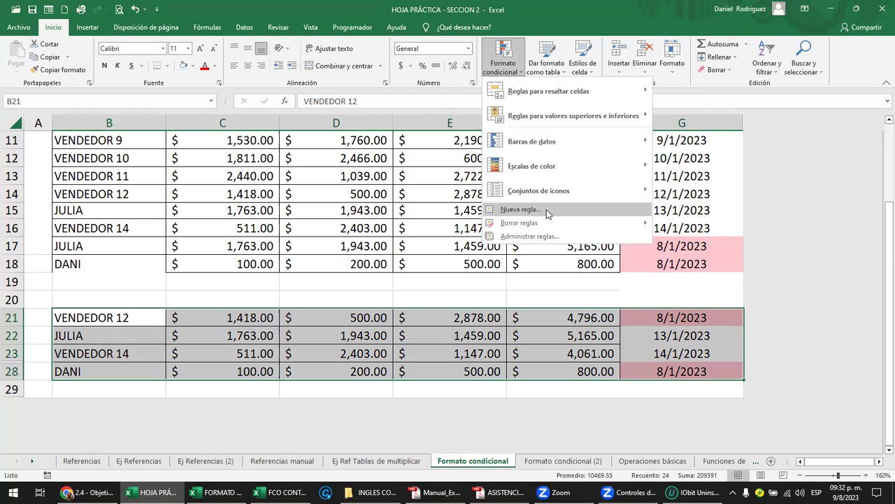
mouse_move(519, 222)
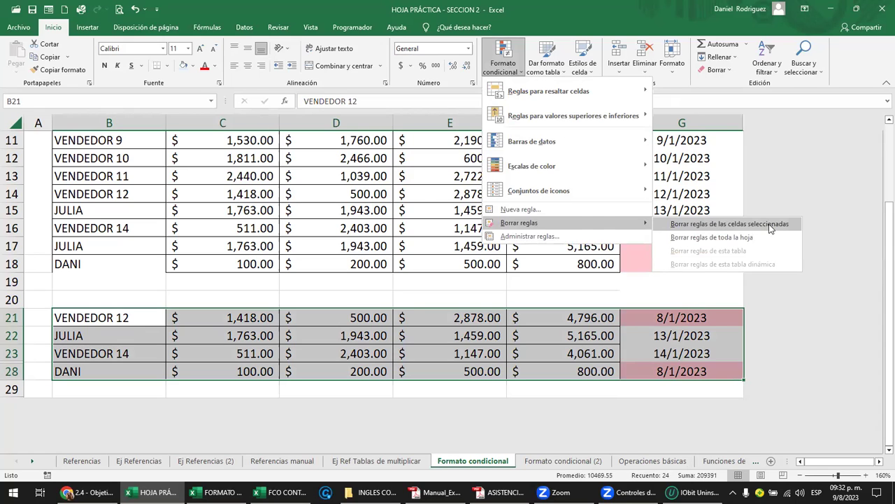
click(770, 224)
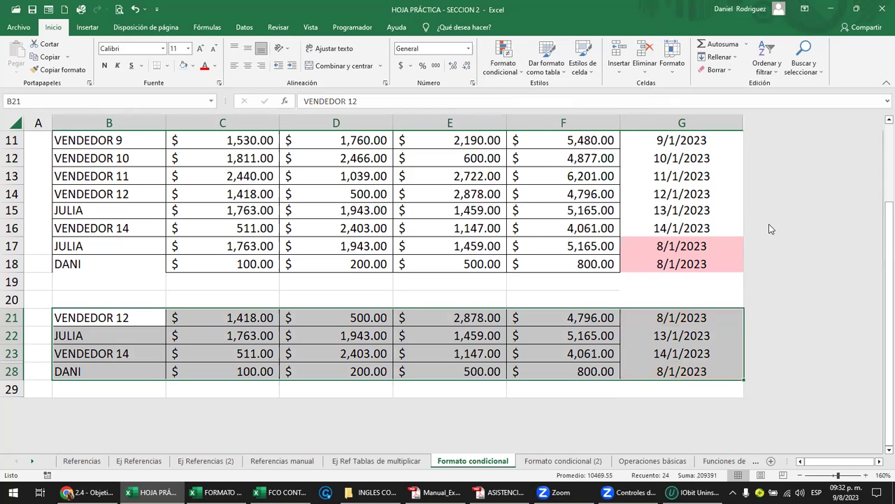
click(638, 300)
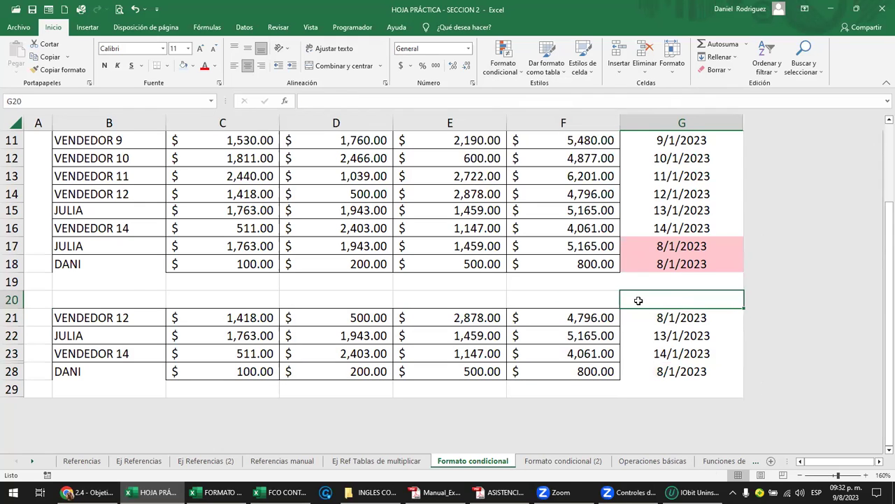
Clear the conditional formatting rules from the sales table body B3:G18
scroll(129, 289, up, 3)
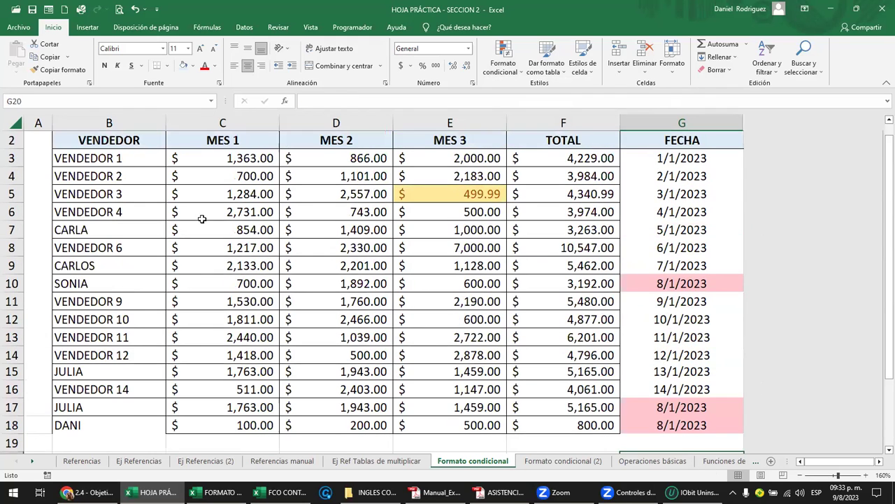
click(82, 158)
mouse_move(82, 158)
mouse_down()
mouse_move(688, 413)
mouse_move(685, 424)
mouse_up()
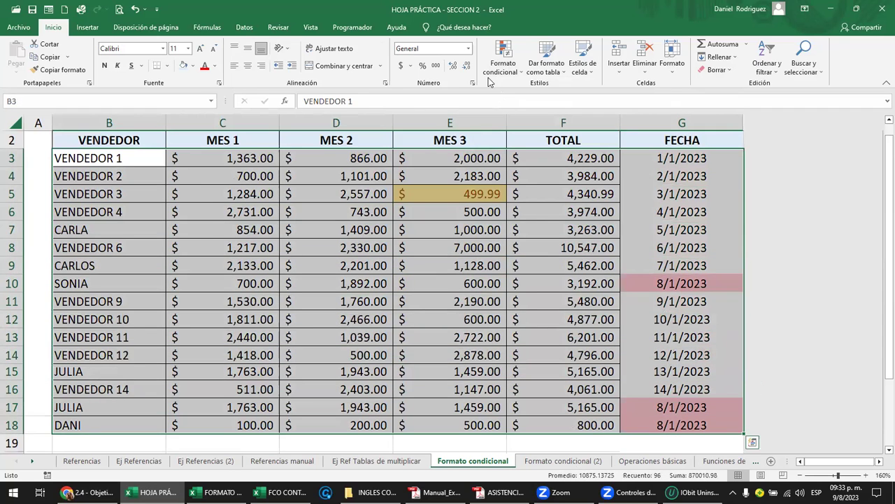
click(509, 72)
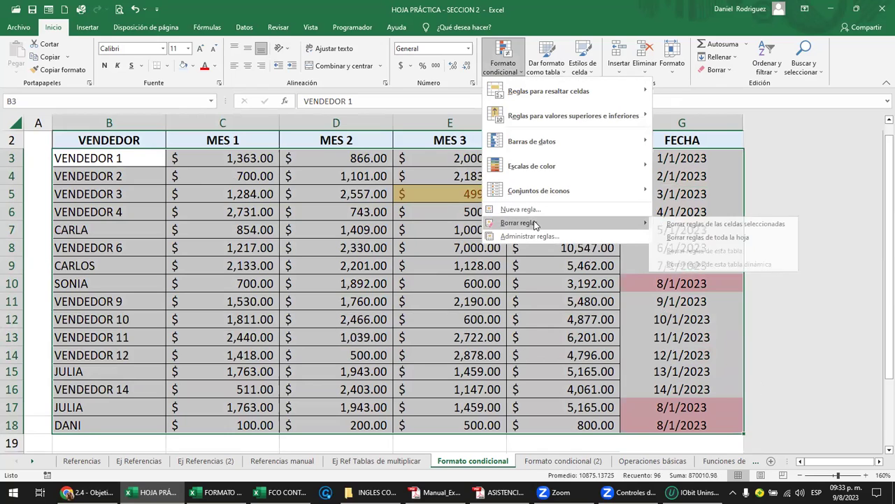
mouse_move(519, 223)
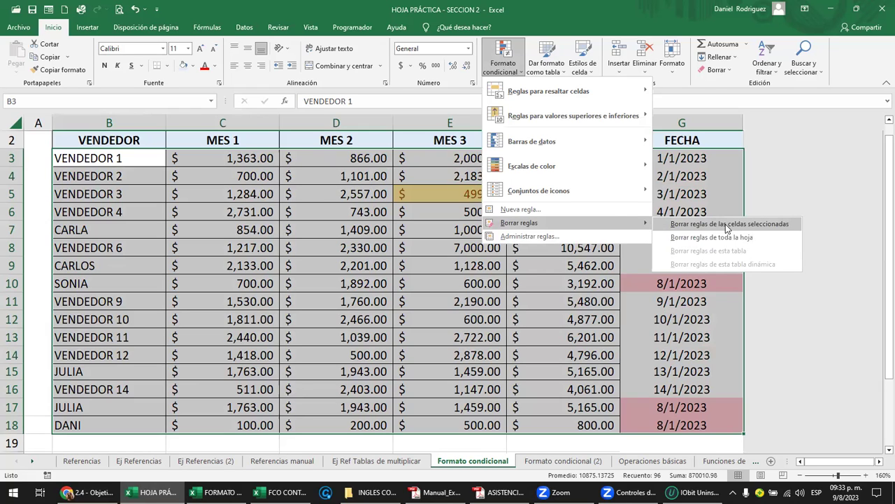
click(738, 239)
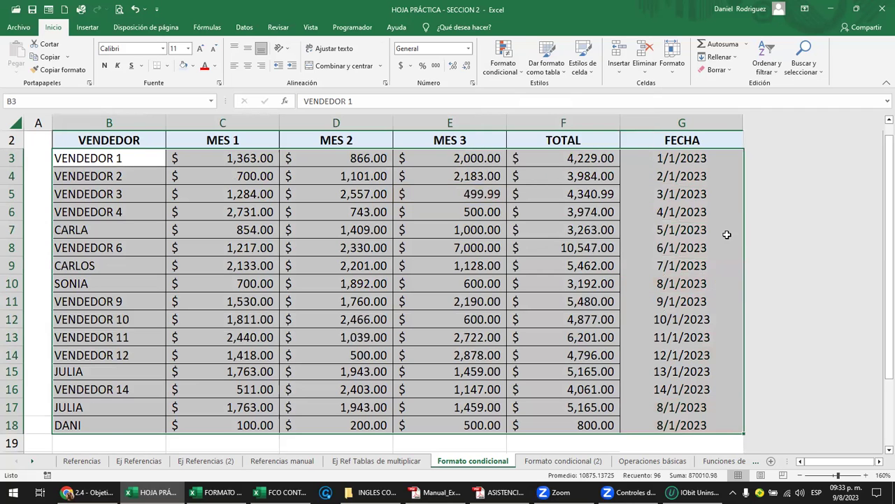
click(726, 233)
Select whole rows 20 to 29 below the table
drag(117, 142, 680, 432)
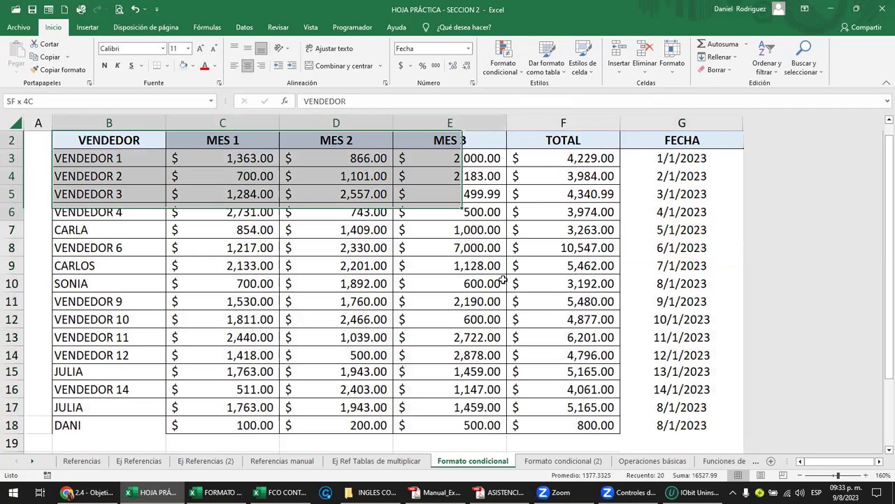
scroll(680, 430, down, 1)
scroll(684, 420, down, 2)
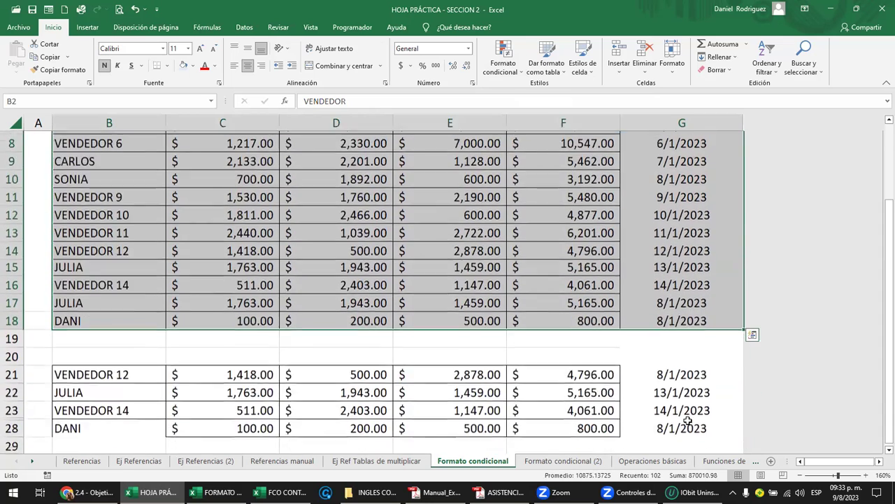
scroll(688, 423, down, 1)
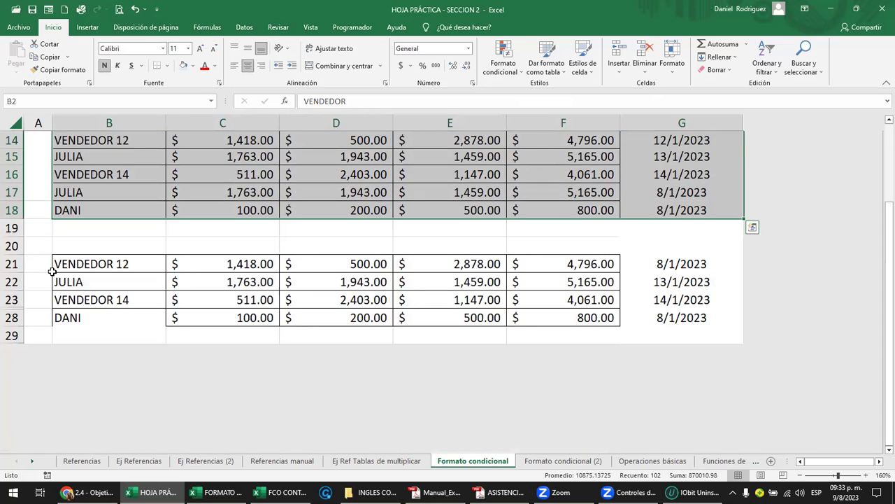
drag(12, 246, 14, 333)
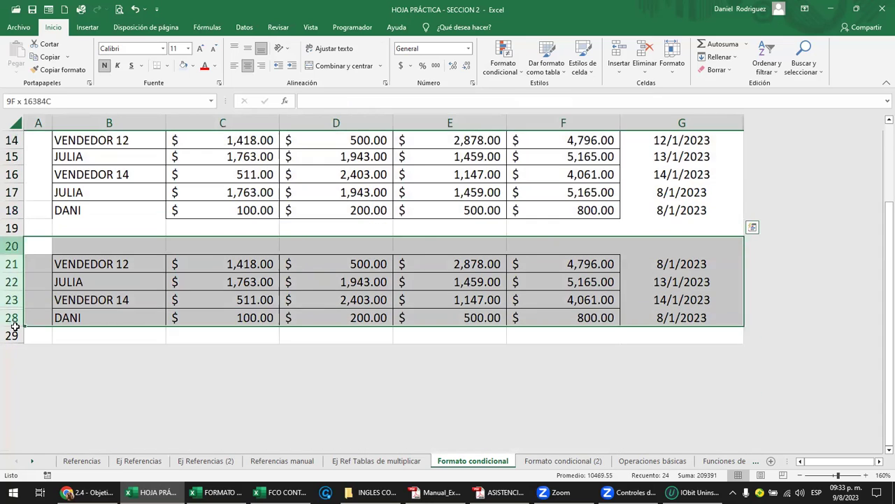
Delete rows 20–29 and scroll back up to the sales table
right_click(14, 331)
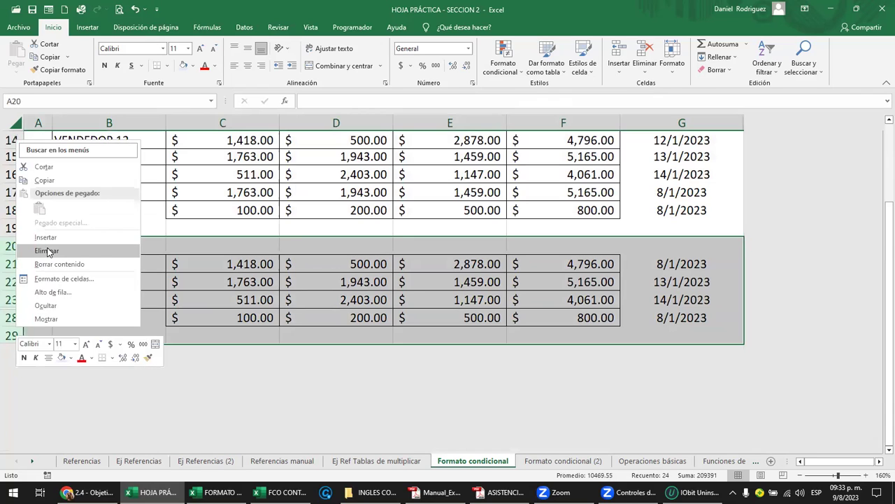
click(46, 251)
click(88, 276)
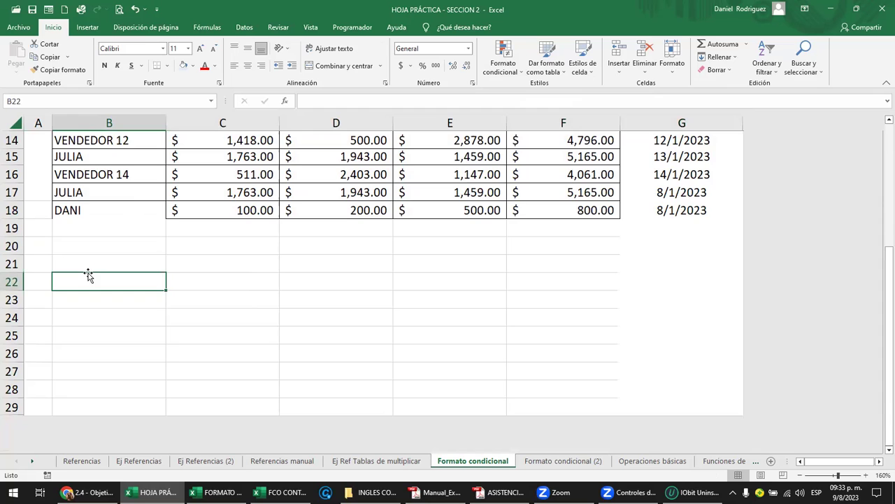
scroll(88, 274, up, 1)
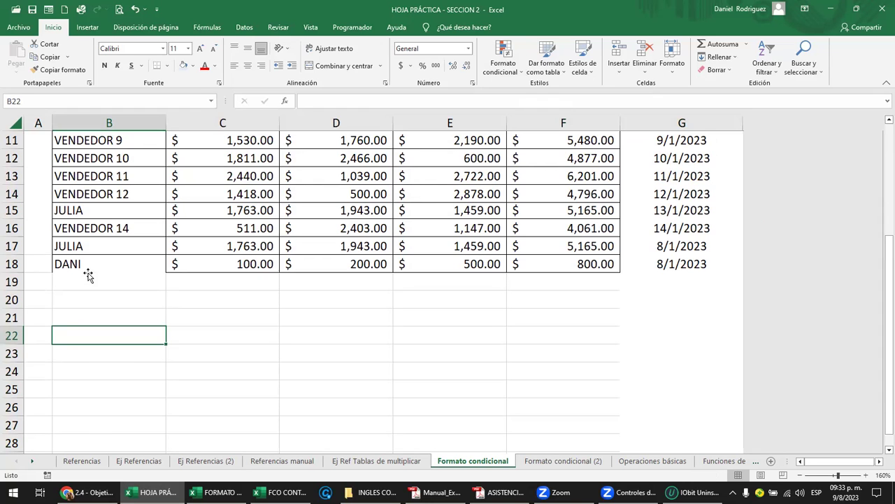
scroll(90, 277, up, 2)
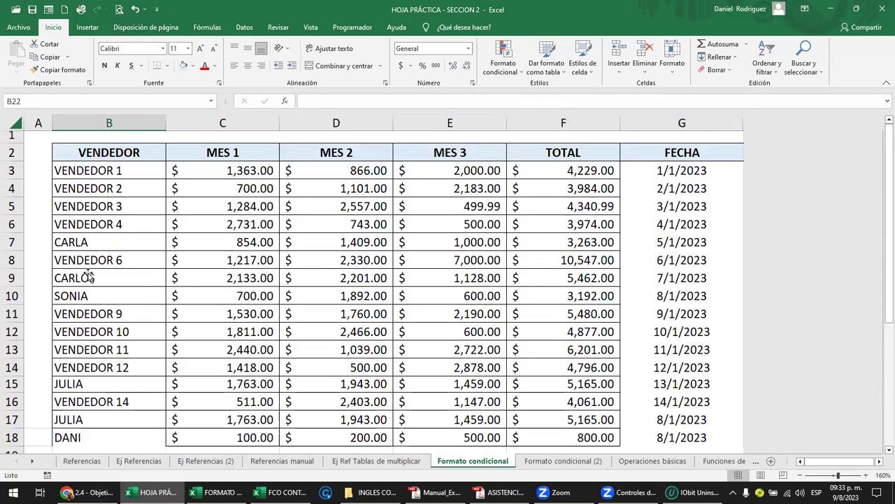
click(672, 184)
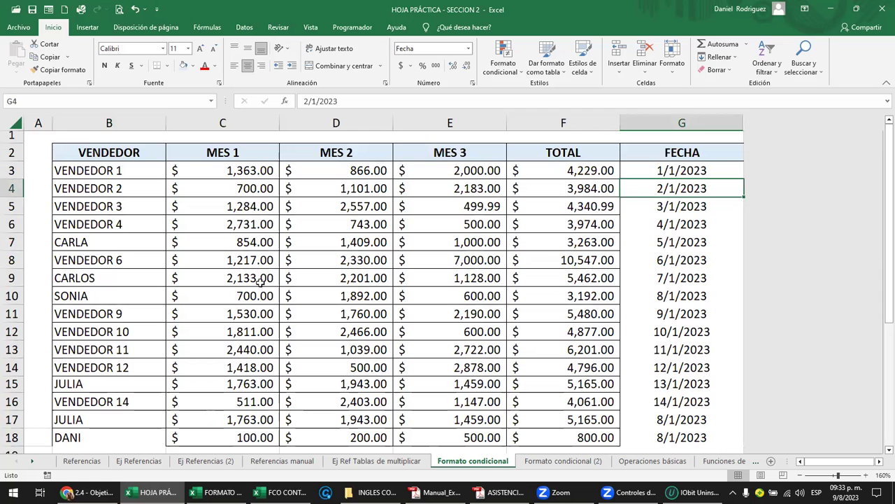
ctrl+scroll(272, 281, down, 1)
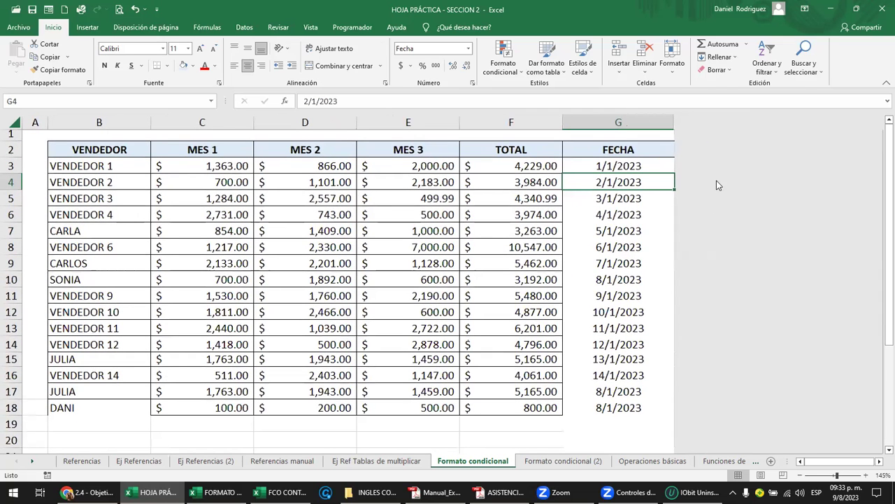
Add a 'between' rule on G3:G18 from 4/1/2023 to 9/1/23 with green fill and dark green text
drag(623, 165, 640, 404)
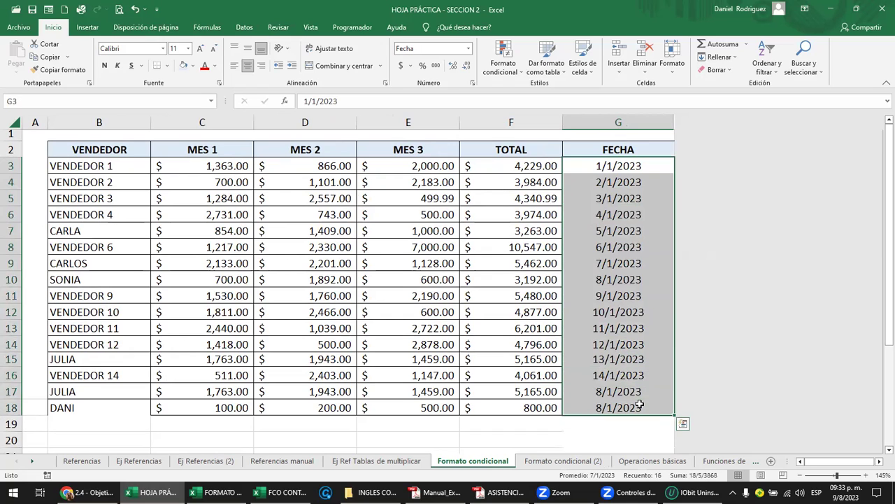
click(511, 74)
mouse_move(549, 91)
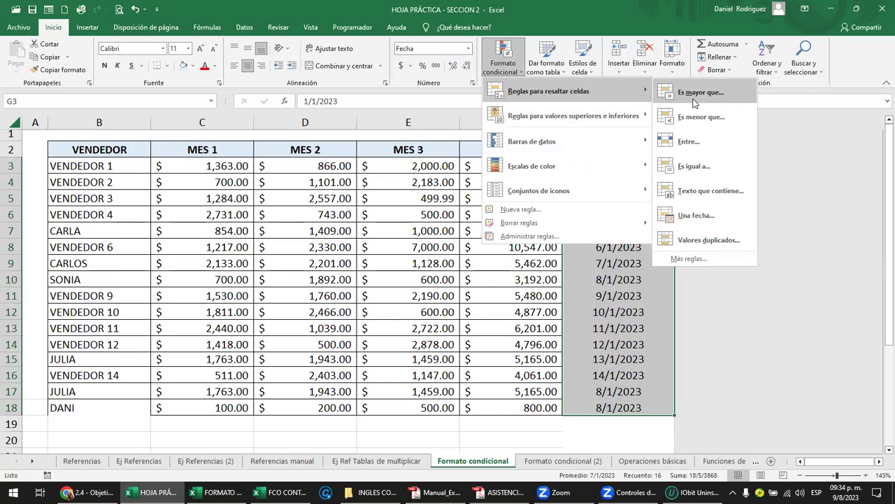
click(689, 142)
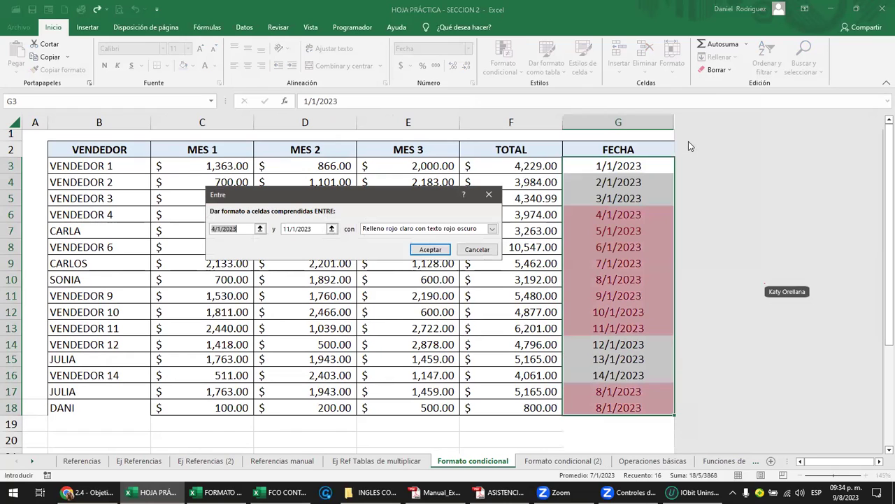
click(241, 232)
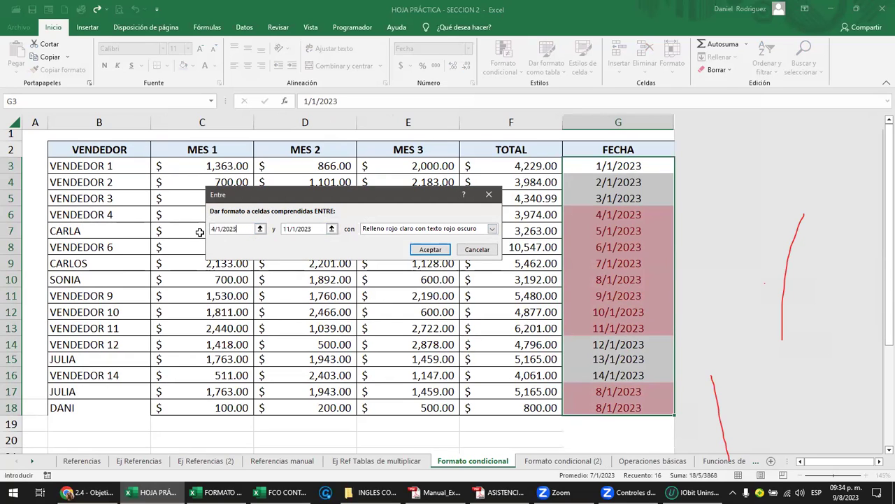
drag(242, 229, 205, 233)
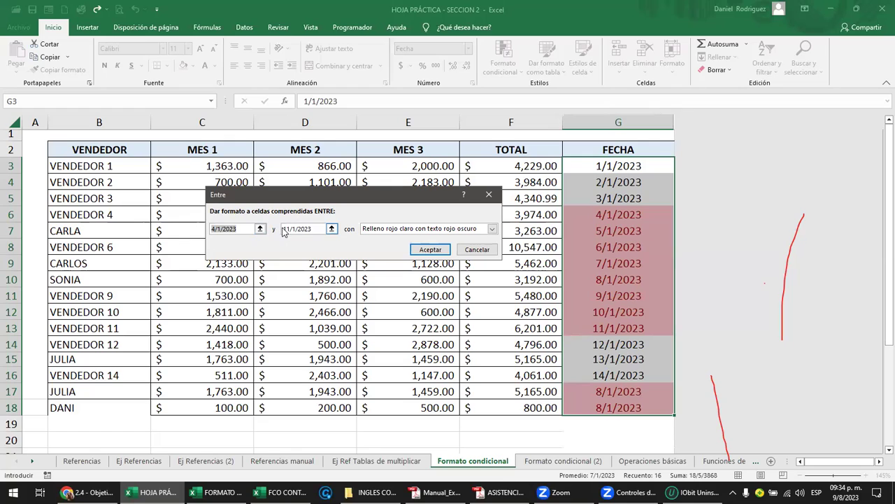
key(Tab)
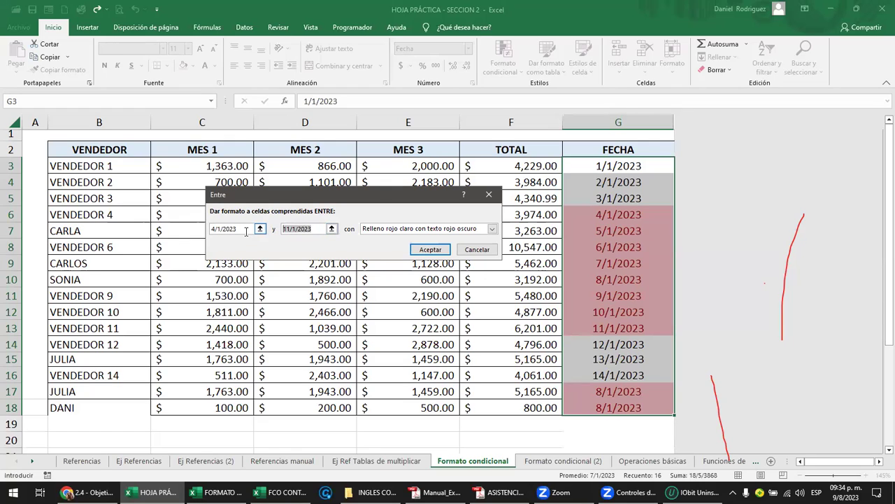
text(9)
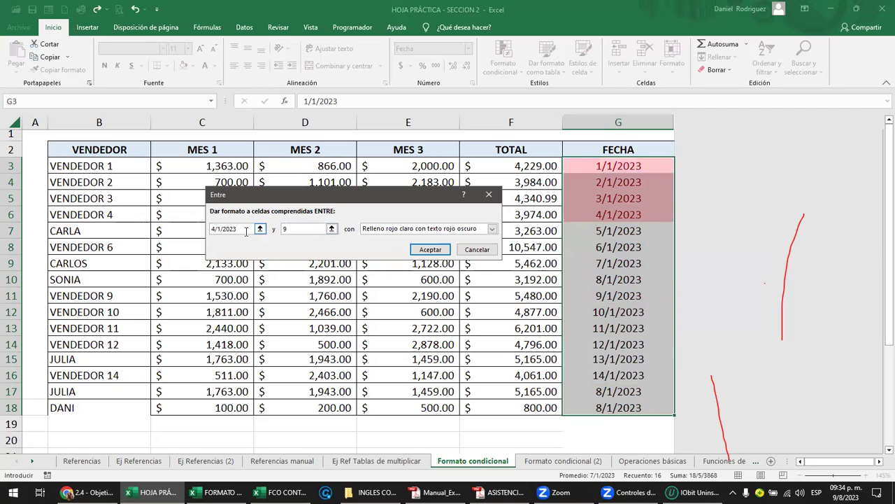
text(/1/23)
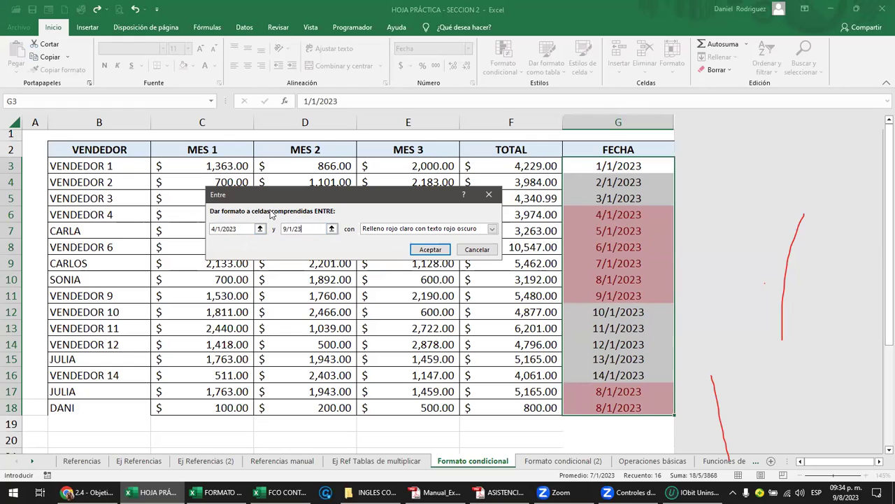
click(493, 230)
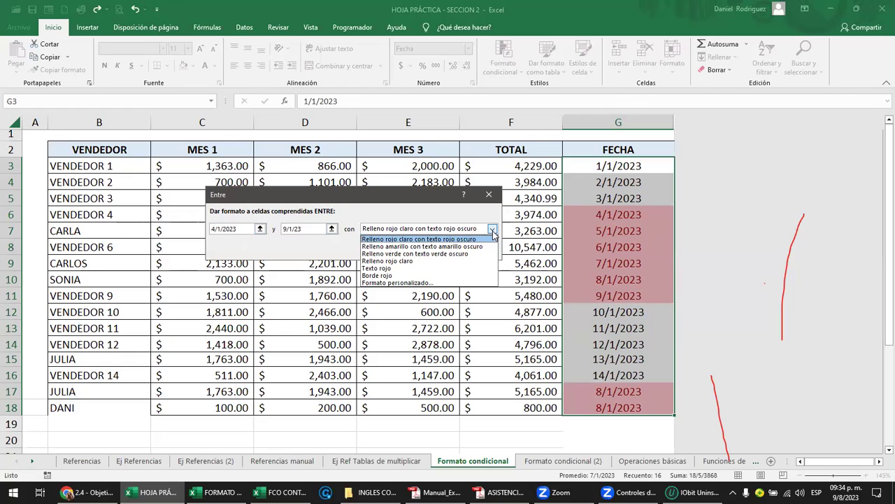
click(459, 253)
click(430, 249)
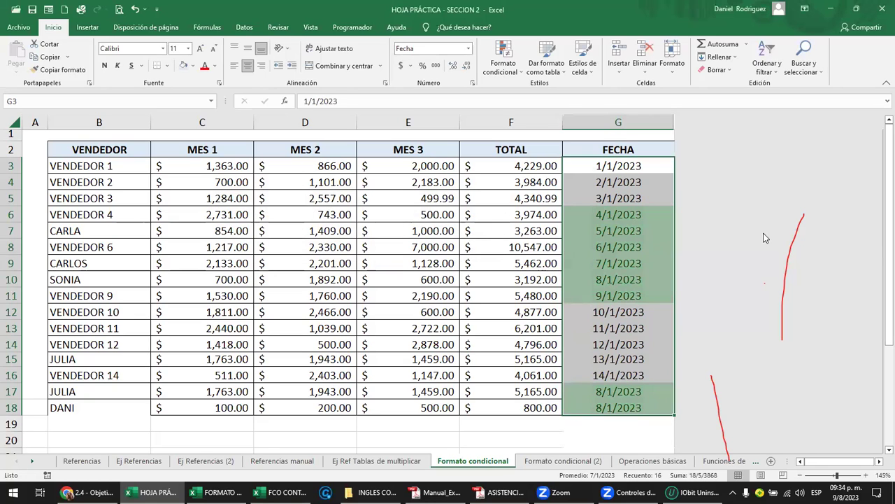
Sort the table ascending by FECHA with Ordenar de A a Z, grouping the green dates in rows 6–13
click(631, 427)
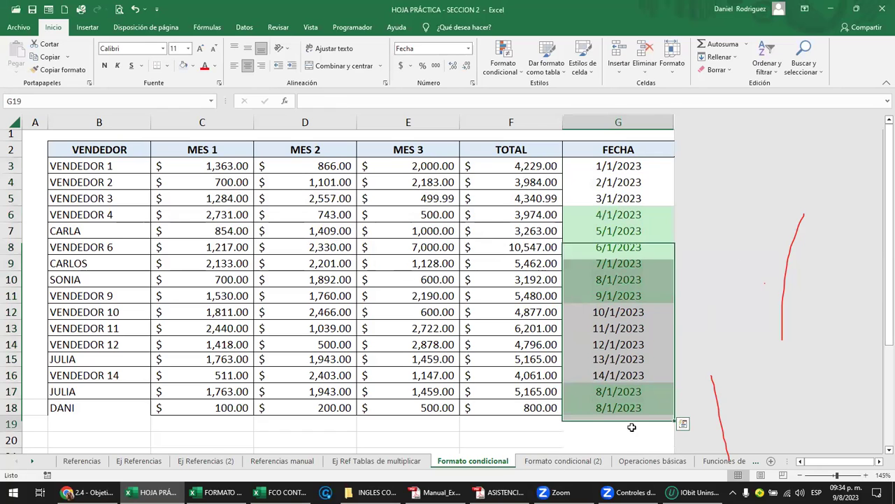
scroll(643, 420, down, 3)
scroll(644, 420, up, 1)
scroll(644, 418, up, 2)
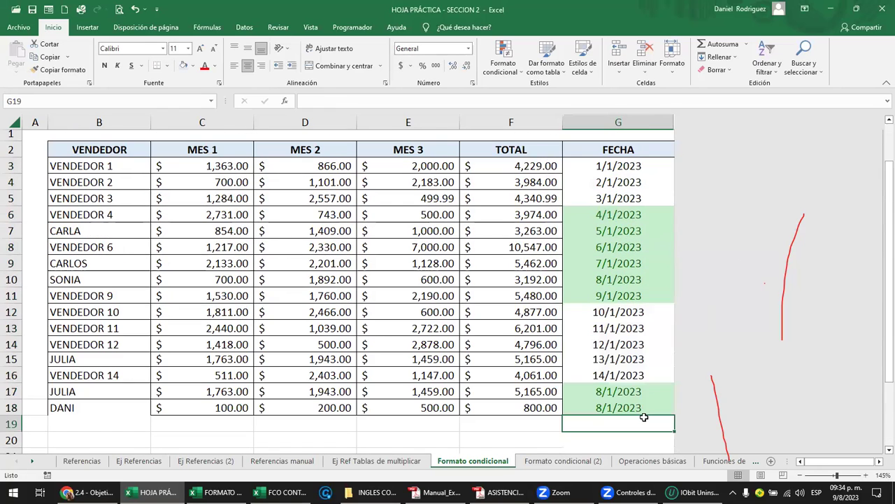
drag(619, 214, 621, 294)
click(633, 395)
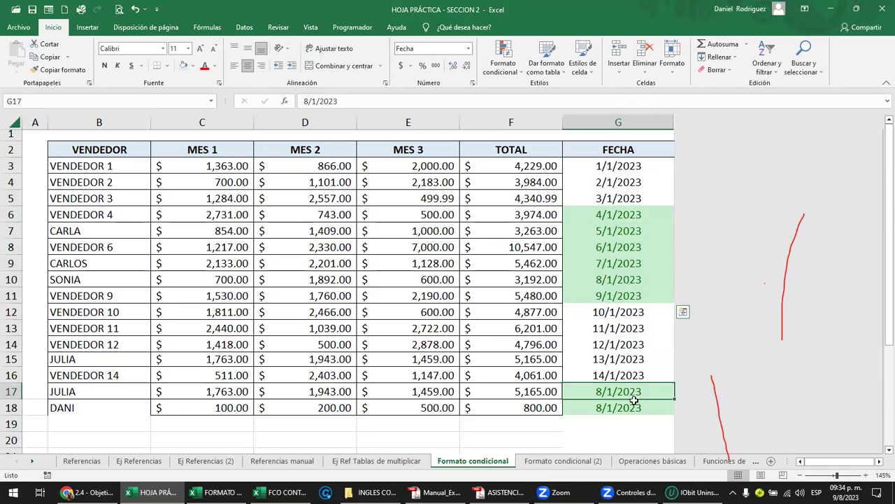
drag(634, 399, 634, 406)
click(622, 169)
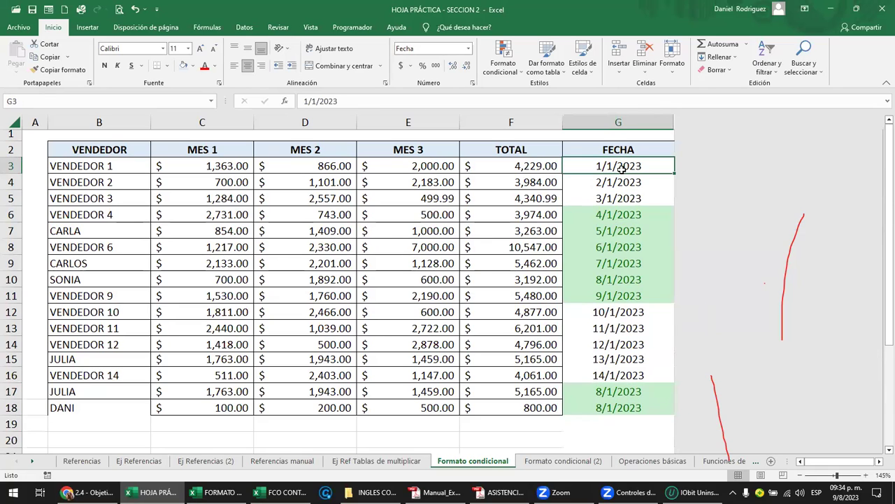
click(244, 27)
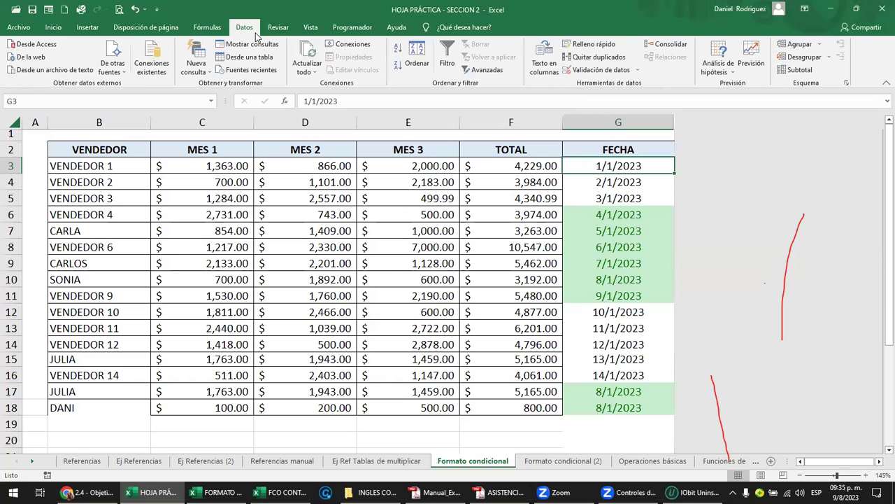
click(398, 49)
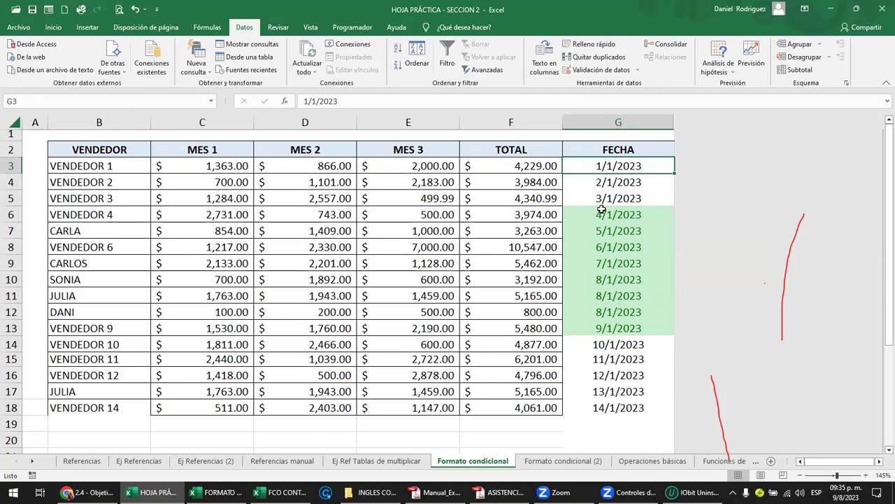
drag(601, 214, 609, 322)
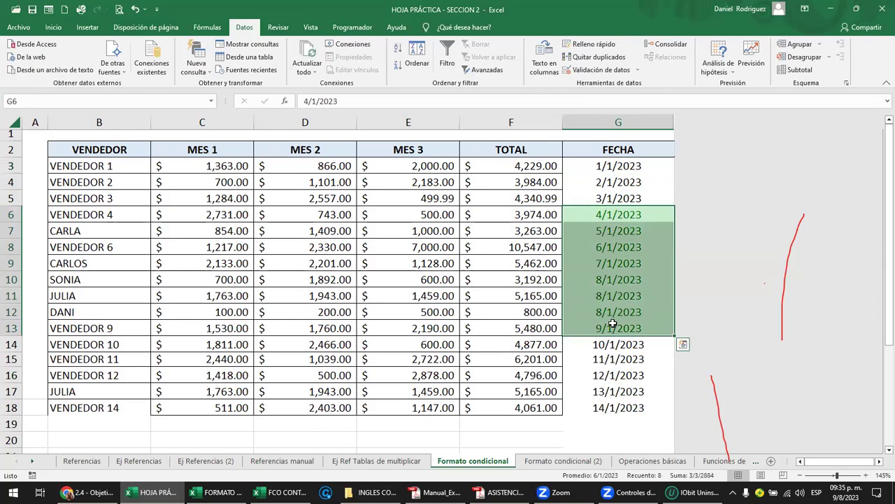
click(625, 182)
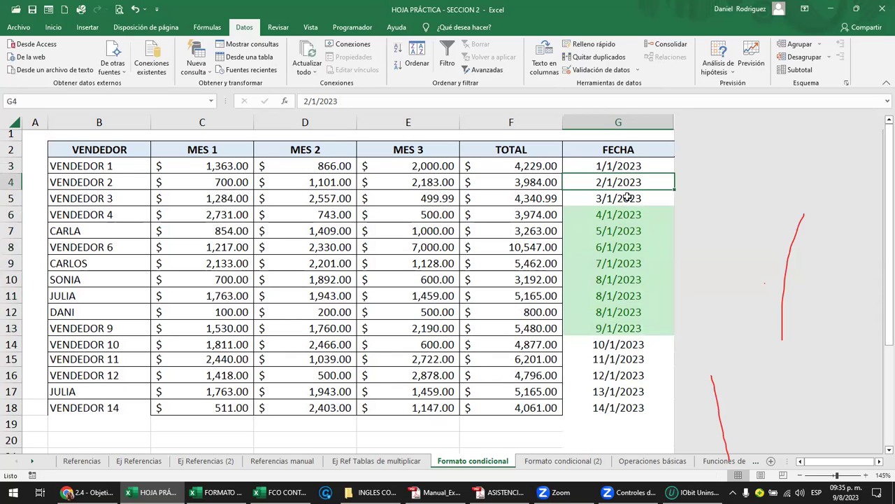
click(620, 227)
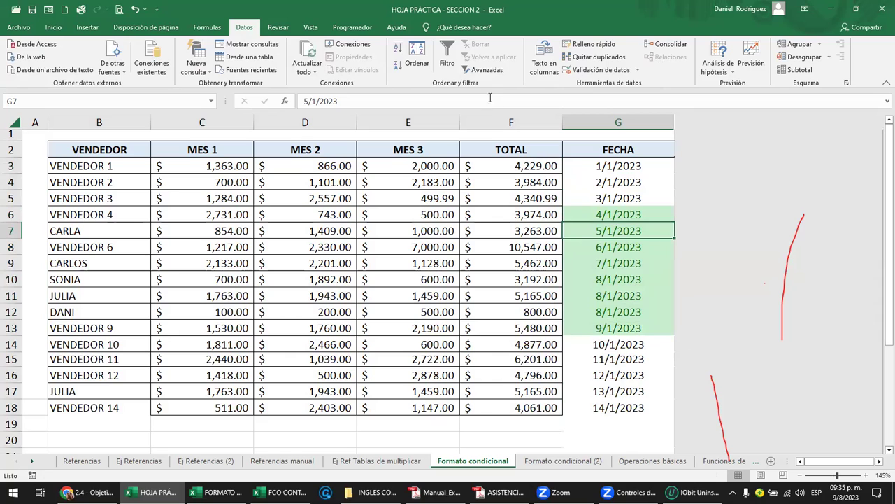
Open the green date-range rule (between 44930 and 44935) from the rules manager for editing
click(52, 30)
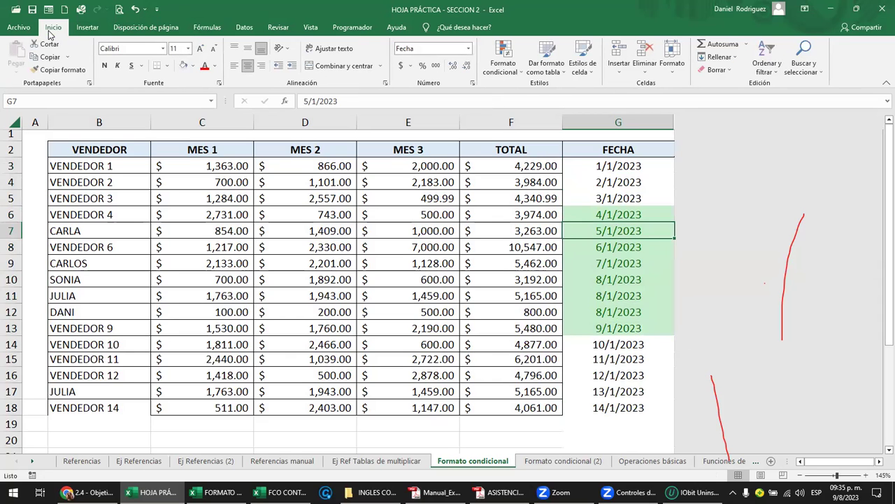
click(514, 74)
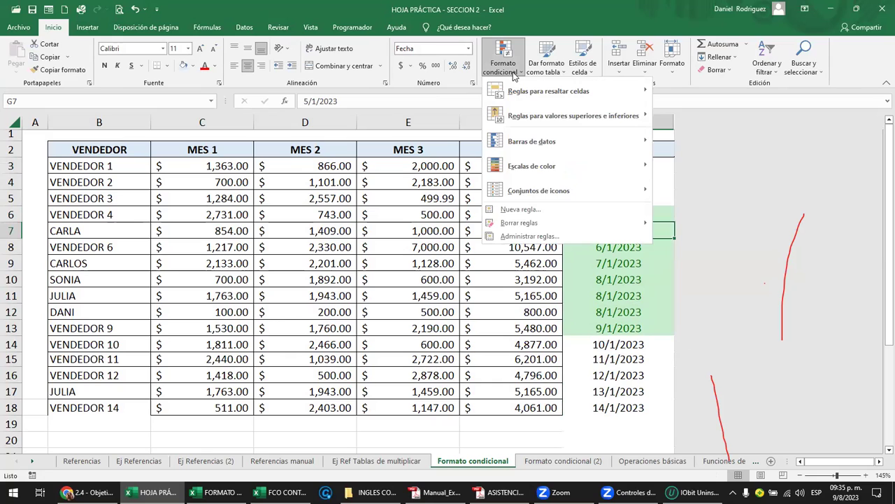
click(569, 239)
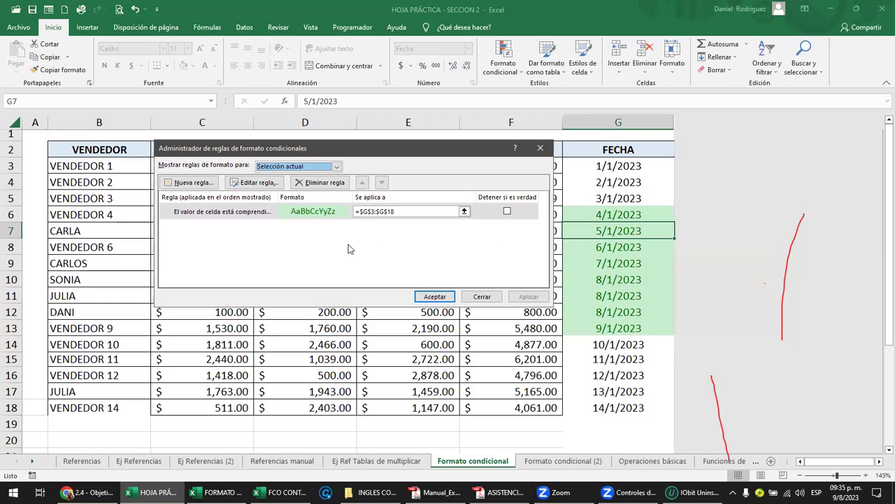
click(244, 214)
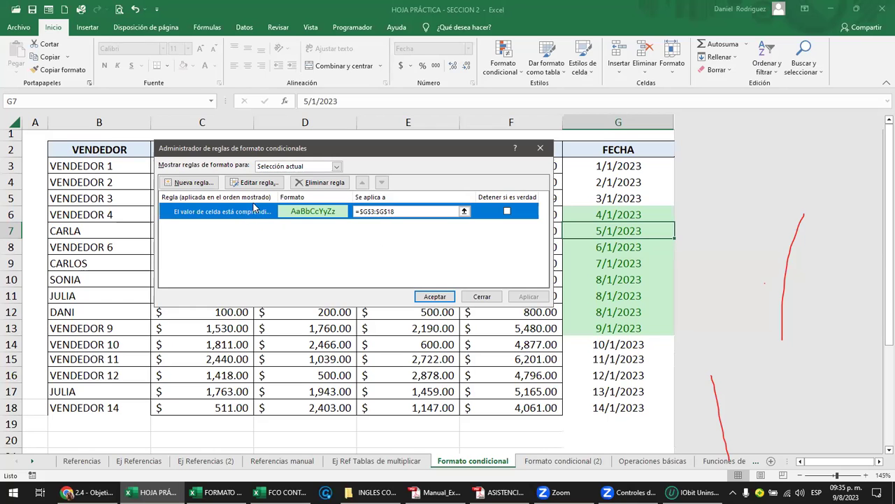
click(266, 186)
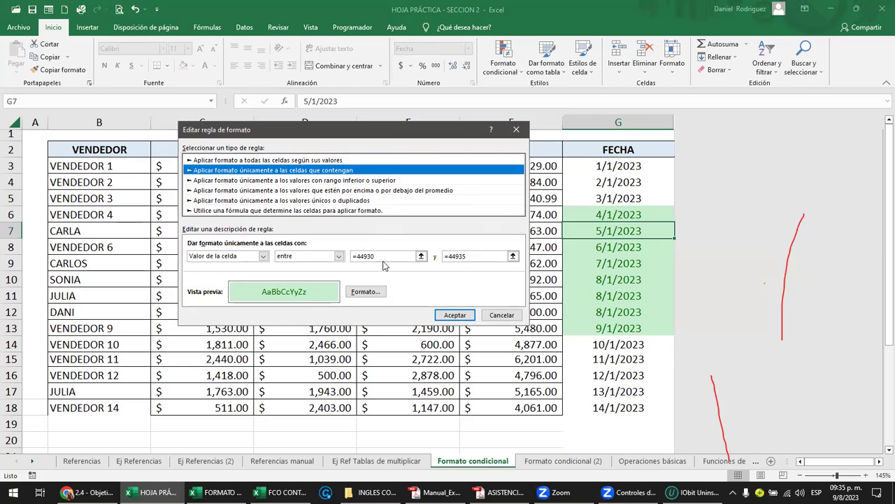
Change the date rule's start value to 3/1/2023
click(409, 256)
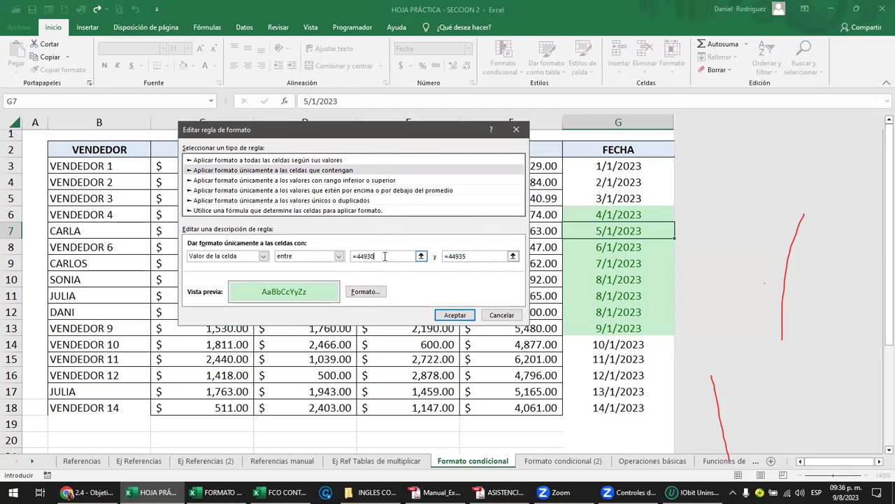
click(474, 257)
key(BackSpace)
key(BackSpace)
key(BackSpace)
key(BackSpace)
key(BackSpace)
text(3/1/2023)
click(466, 257)
Give the date rule a solid red fill and apply it to the FECHA dates
click(364, 296)
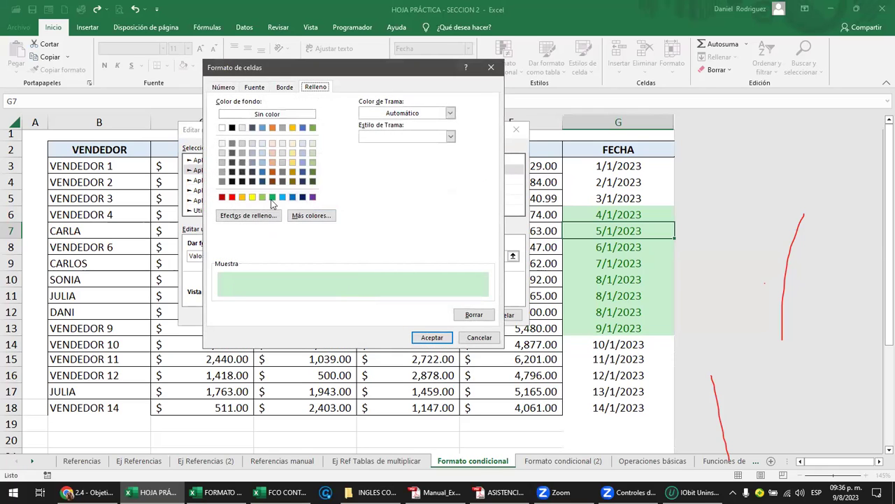
click(232, 196)
click(432, 337)
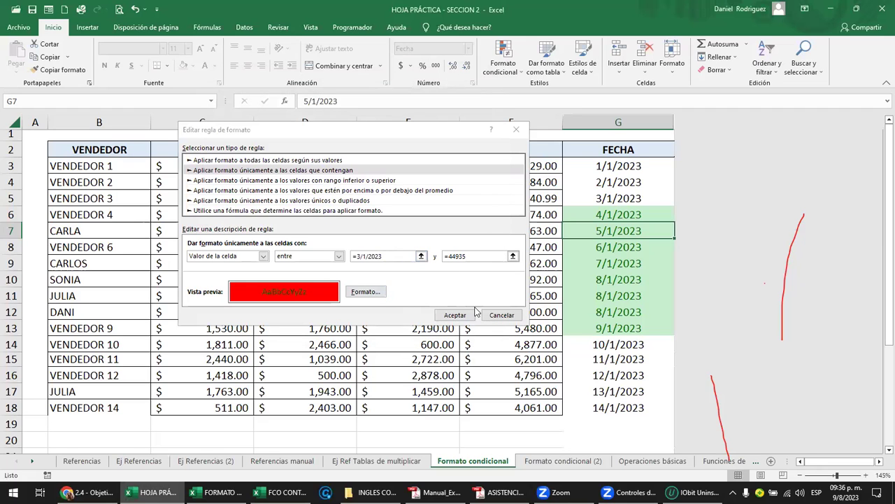
click(454, 315)
click(526, 297)
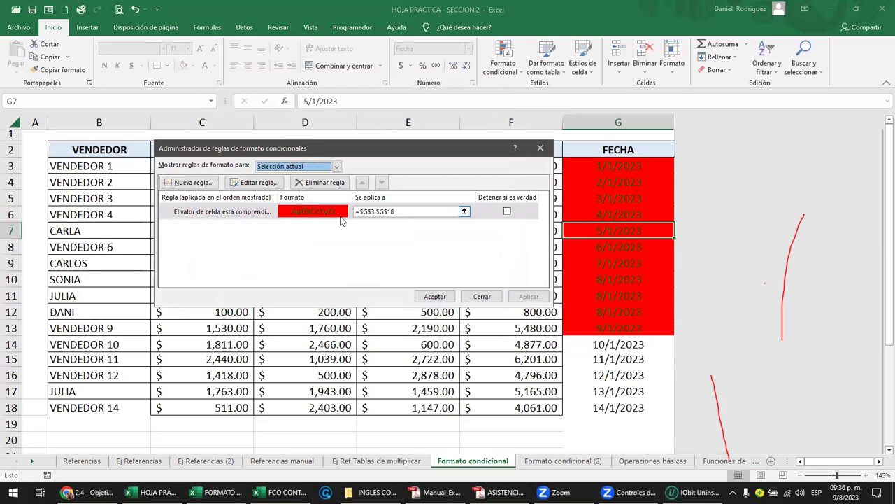
Review the red date rule's start value and close the rule dialogs without changes
click(296, 213)
click(260, 184)
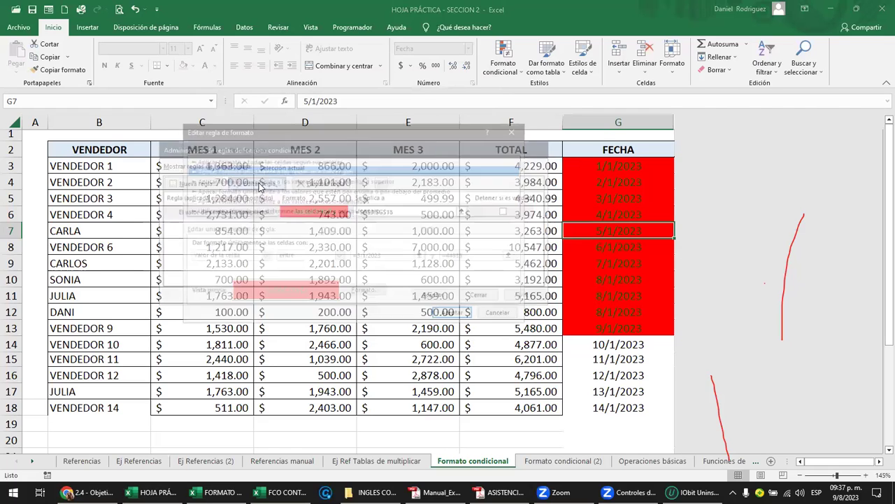
click(373, 256)
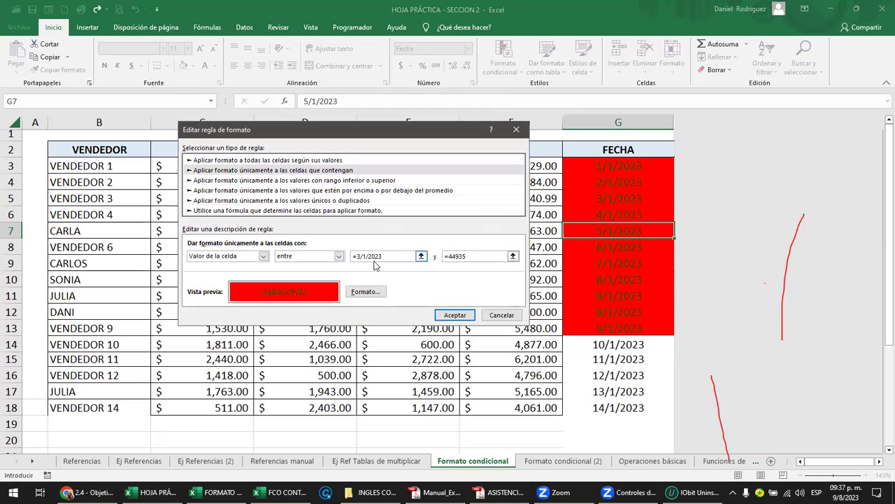
click(502, 315)
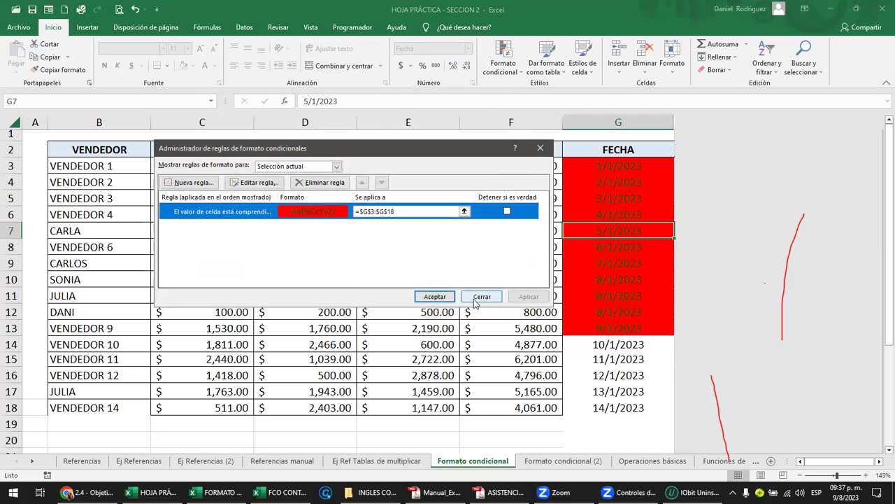
click(482, 296)
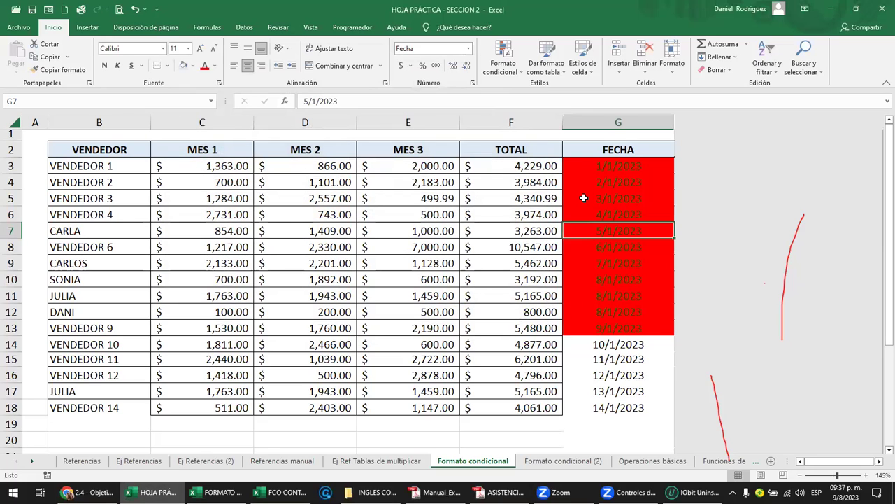
Clear the conditional formatting rules from cell G3 only
click(609, 167)
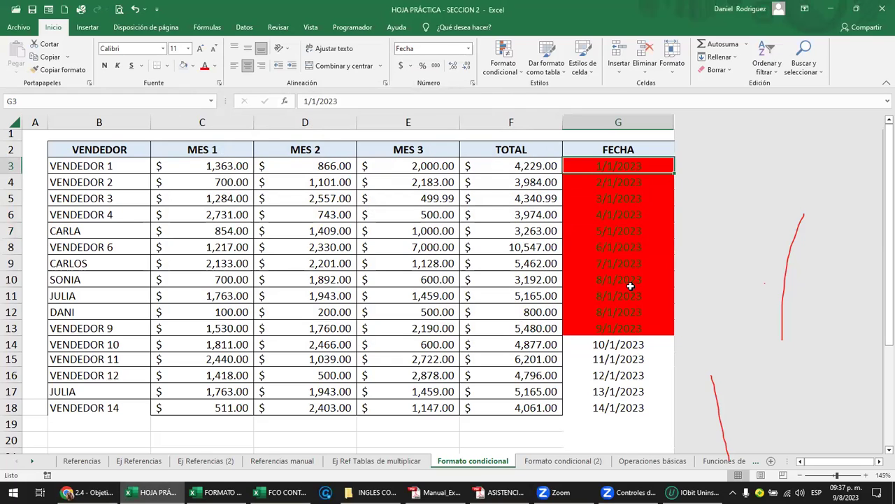
click(510, 70)
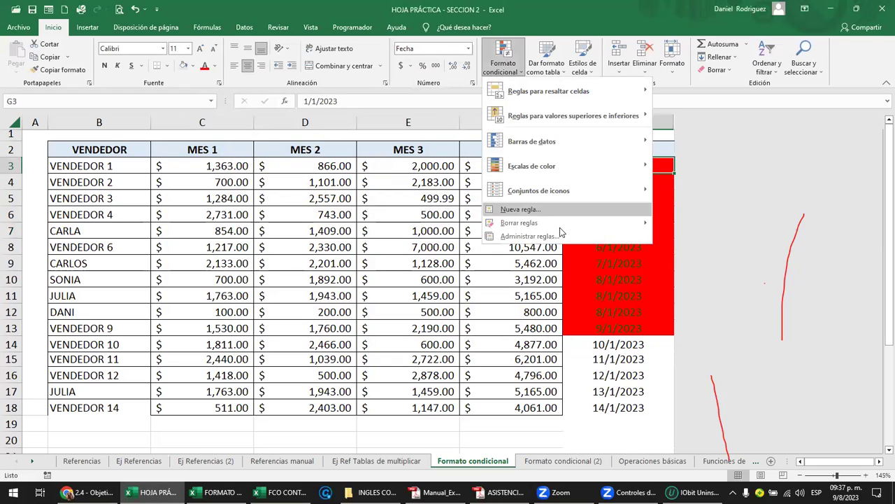
mouse_move(519, 223)
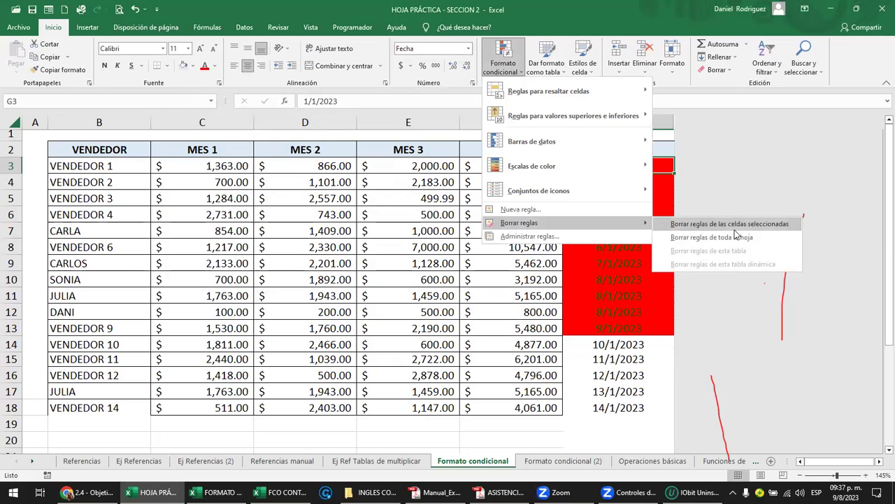
click(735, 226)
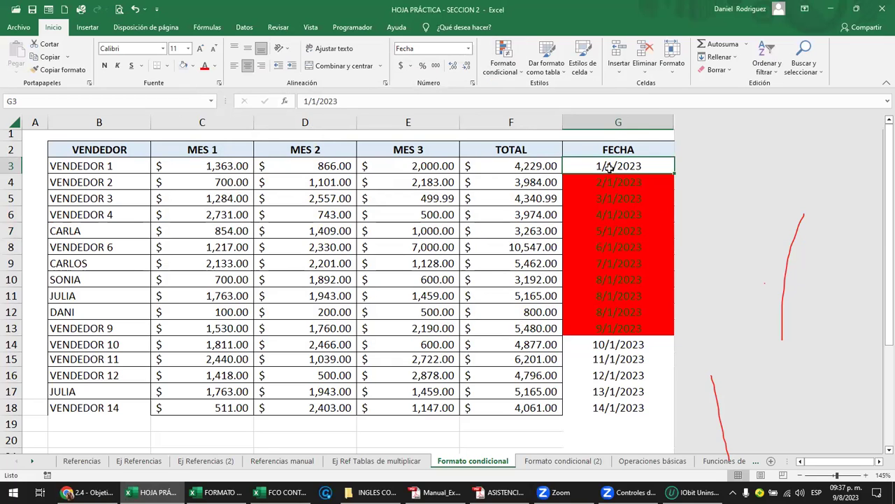
Delete the red date highlight rule from the FECHA dates in G3:G18
drag(622, 167, 620, 410)
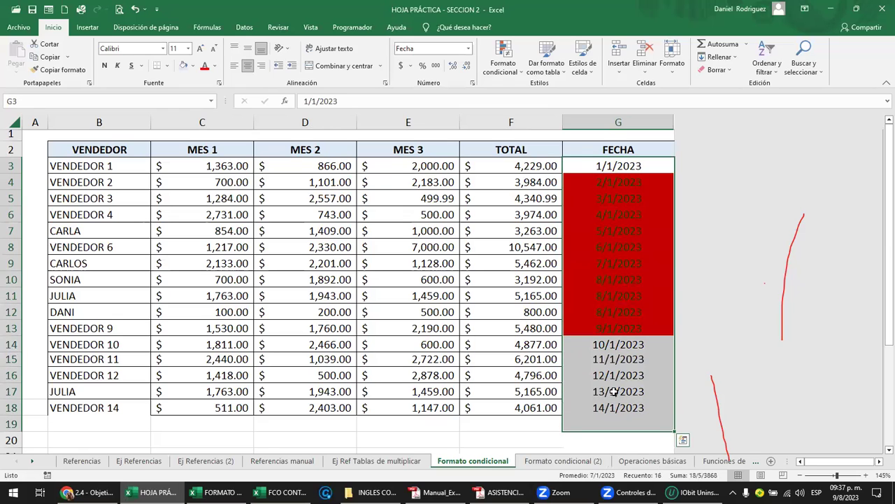
click(625, 319)
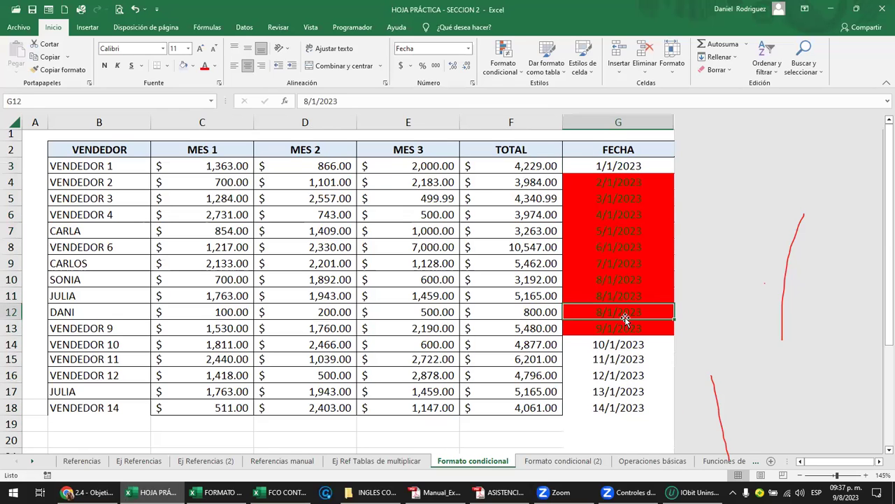
click(504, 62)
click(552, 238)
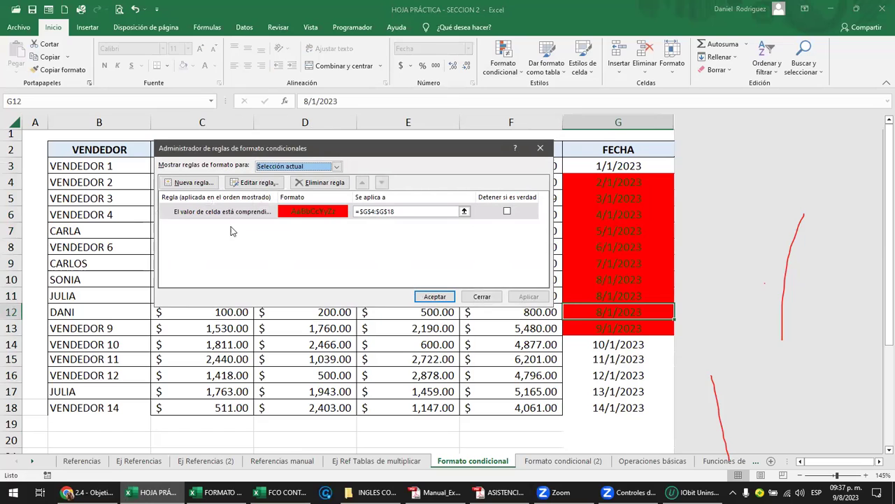
click(219, 213)
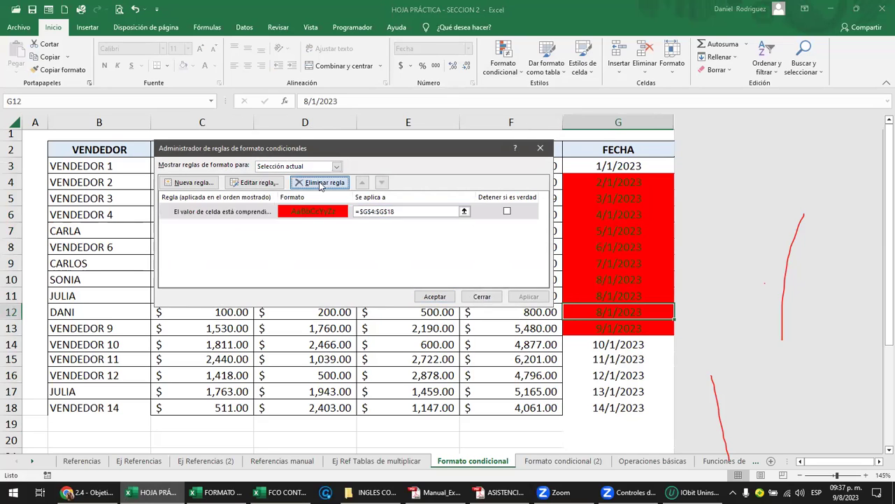
click(321, 182)
click(435, 297)
click(640, 265)
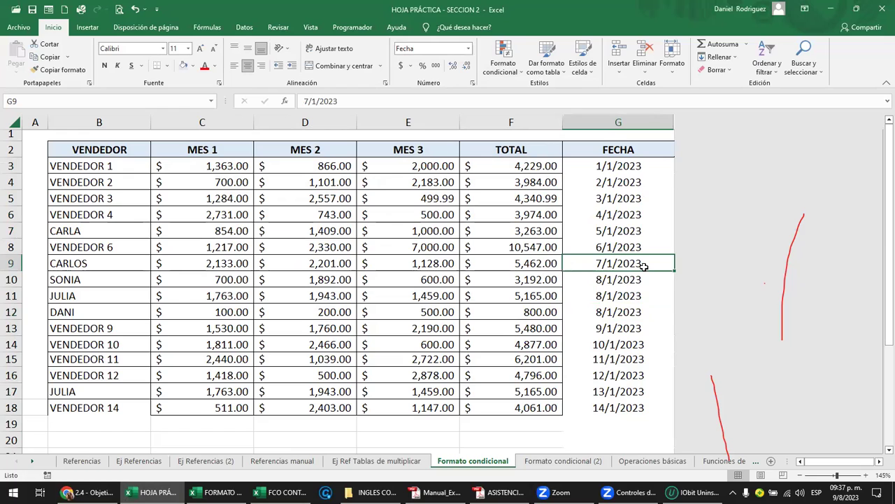
Highlight G3:G18 dates between 3/1/2023 and 11/1/2023 with light red fill and dark red text
drag(624, 166, 620, 410)
click(503, 63)
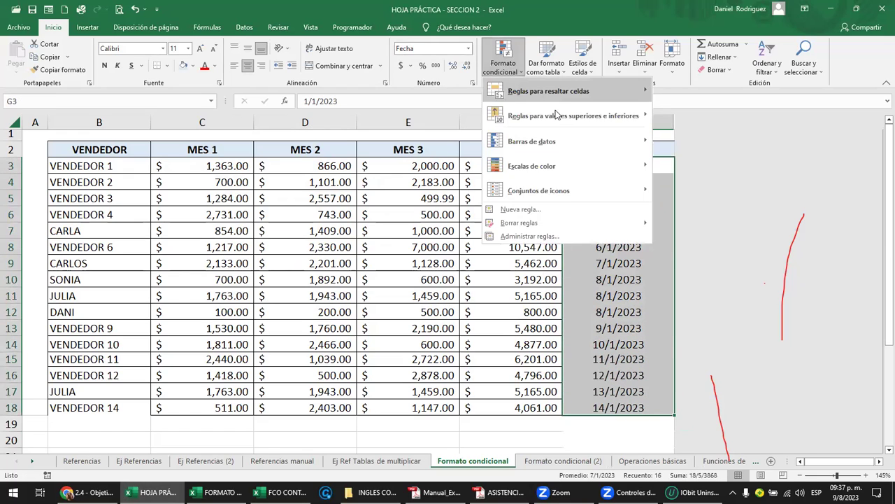
mouse_move(548, 91)
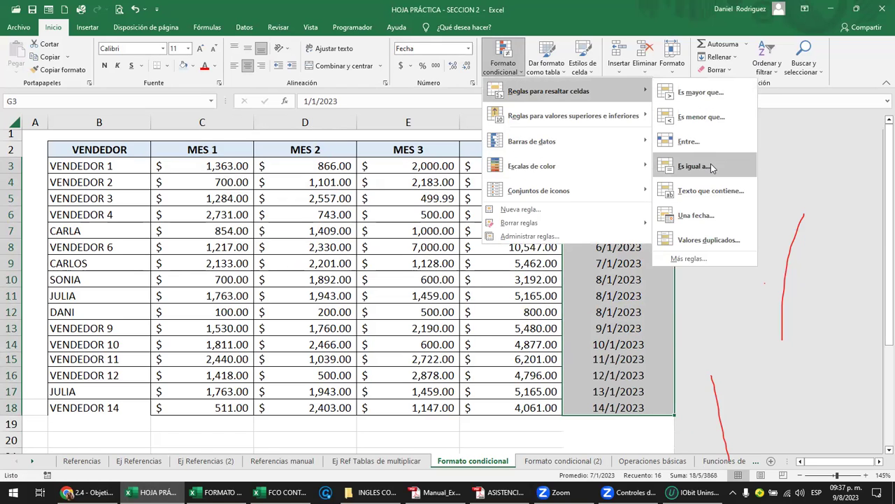
click(700, 146)
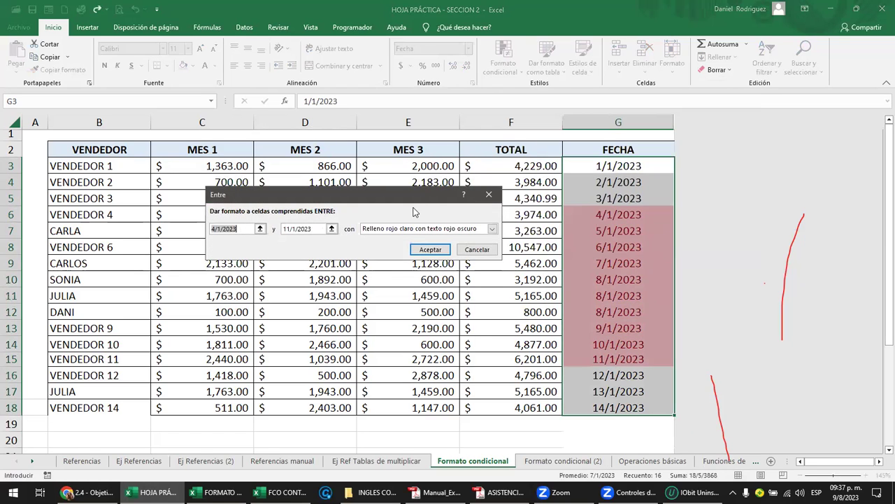
click(213, 229)
click(618, 165)
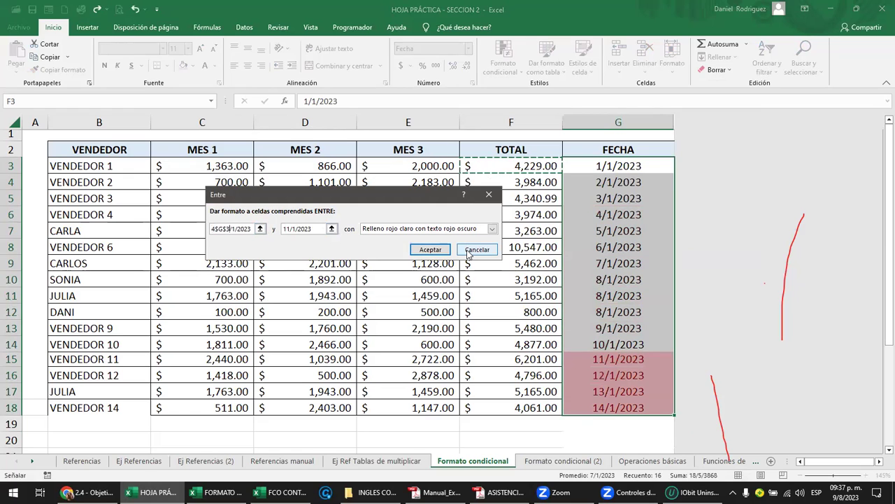
key(Delete)
key(Delete)
key(Delete)
key(Delete)
key(Delete)
key(Delete)
key(BackSpace)
key(BackSpace)
key(BackSpace)
key(BackSpace)
key(BackSpace)
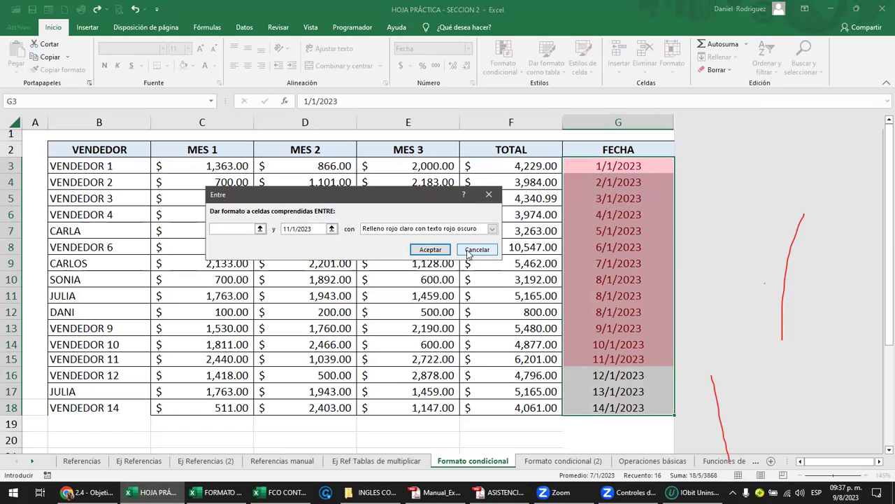
text(3/1/2023)
key(Return)
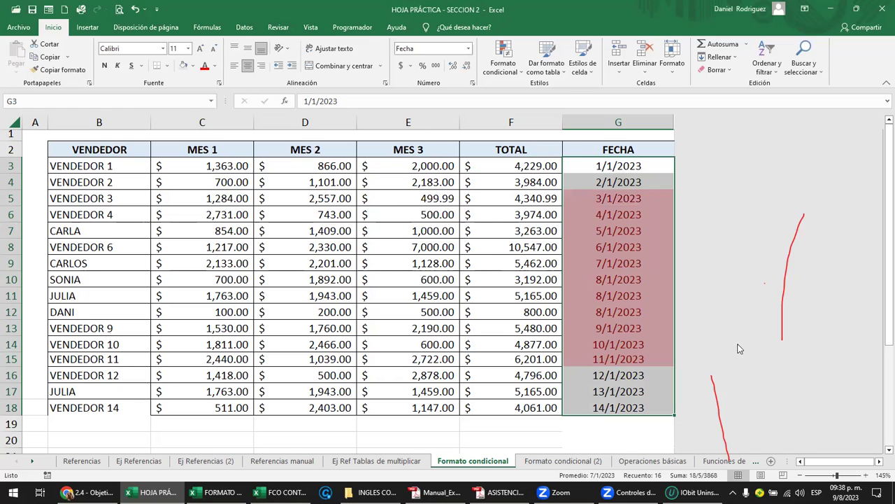
click(513, 374)
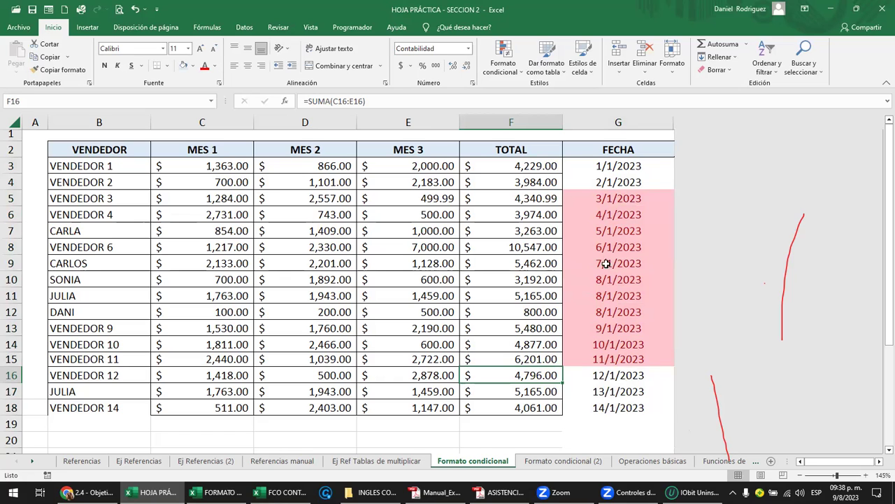
click(603, 198)
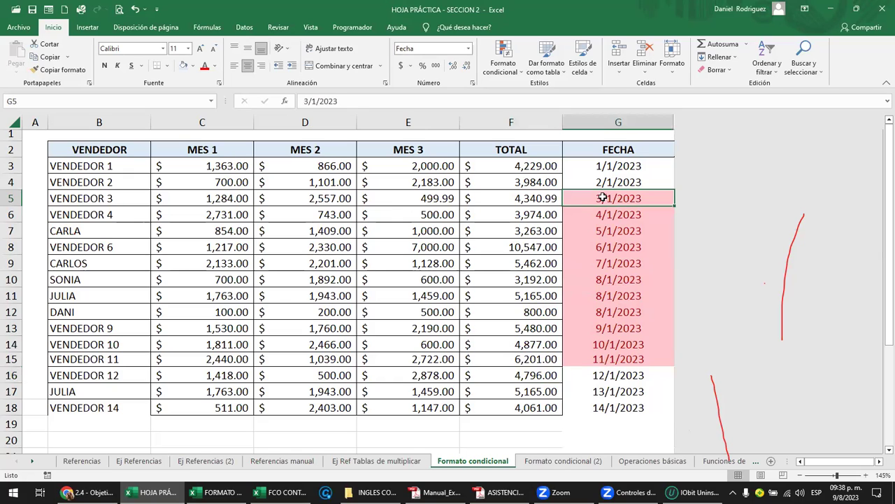
Select the vendor names in B3:B18 and start a Text That Contains highlight rule
click(96, 163)
drag(95, 164, 102, 406)
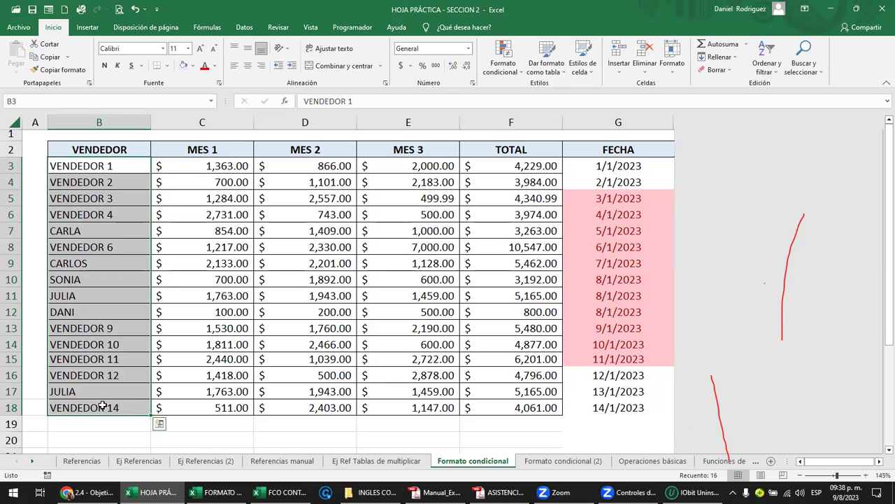
click(501, 65)
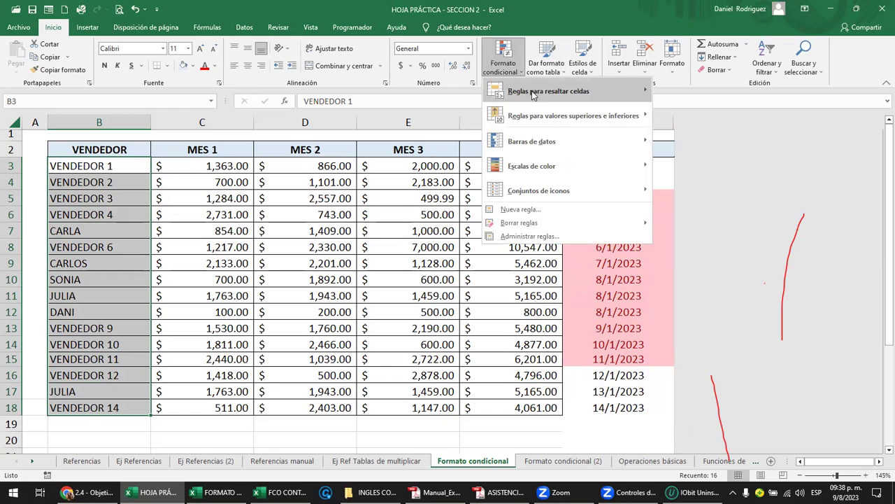
mouse_move(548, 91)
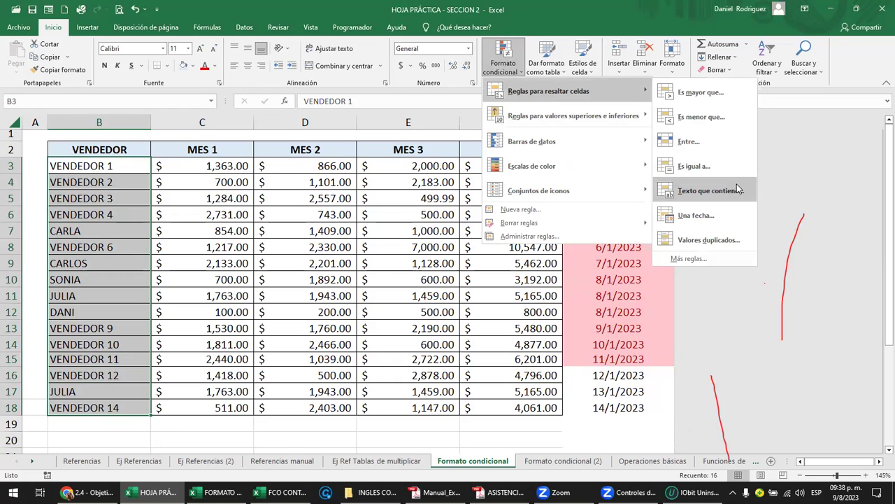
click(720, 194)
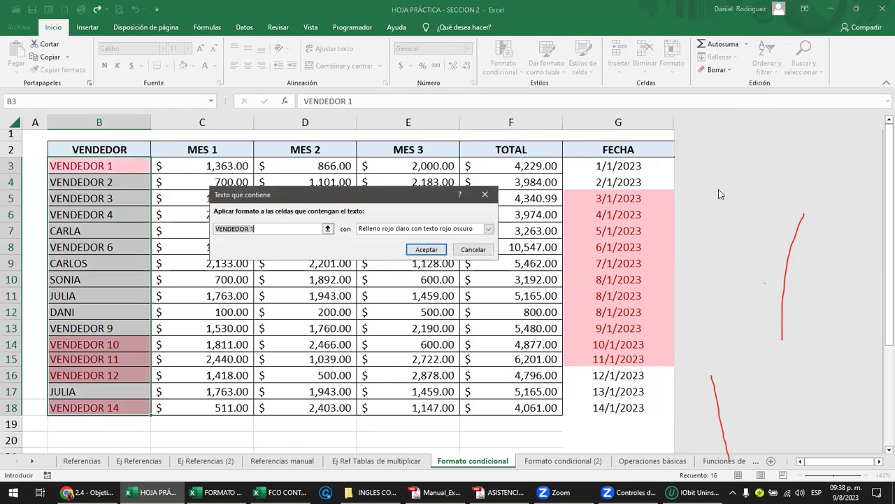
drag(359, 203, 449, 181)
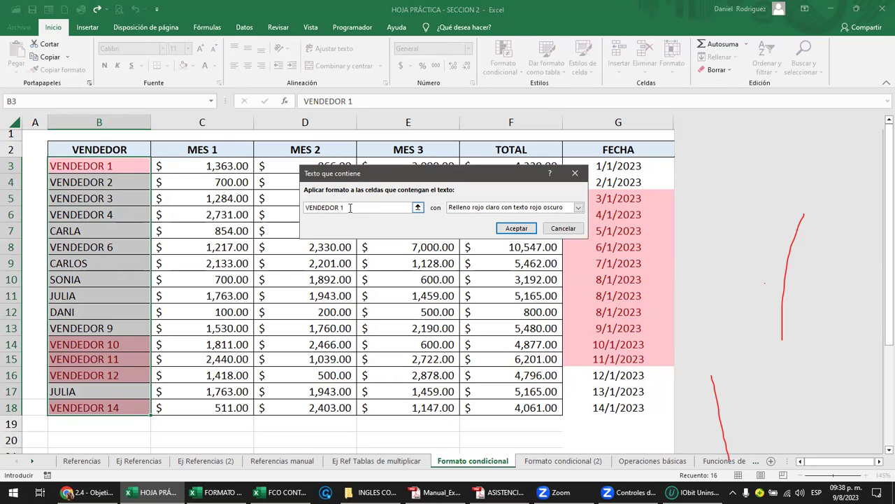
Preview the rule with search texts J, C, 6, 12, then settle on VEN
key(BackSpace)
key(BackSpace)
key(BackSpace)
key(BackSpace)
key(BackSpace)
key(BackSpace)
key(BackSpace)
text(J)
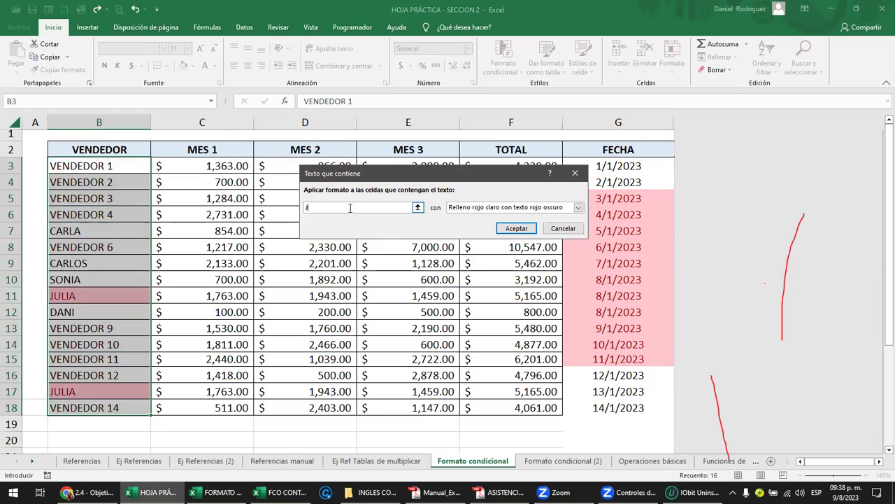
key(BackSpace)
text(C)
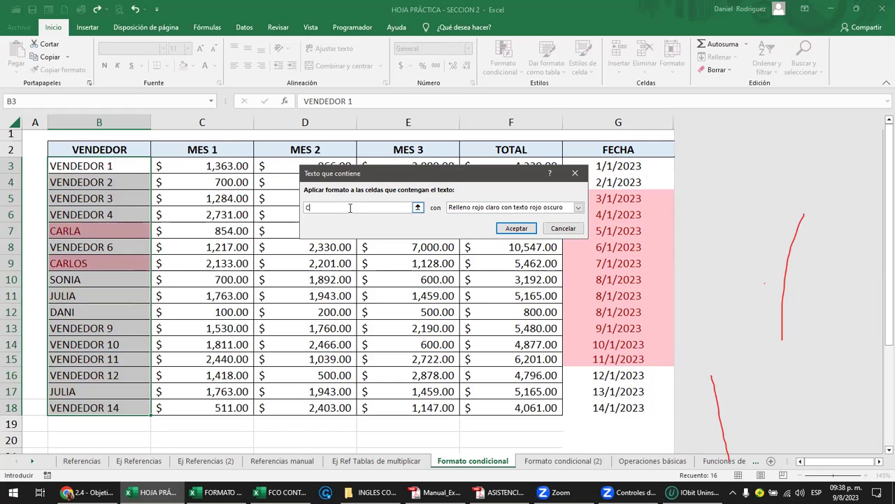
key(BackSpace)
text(6)
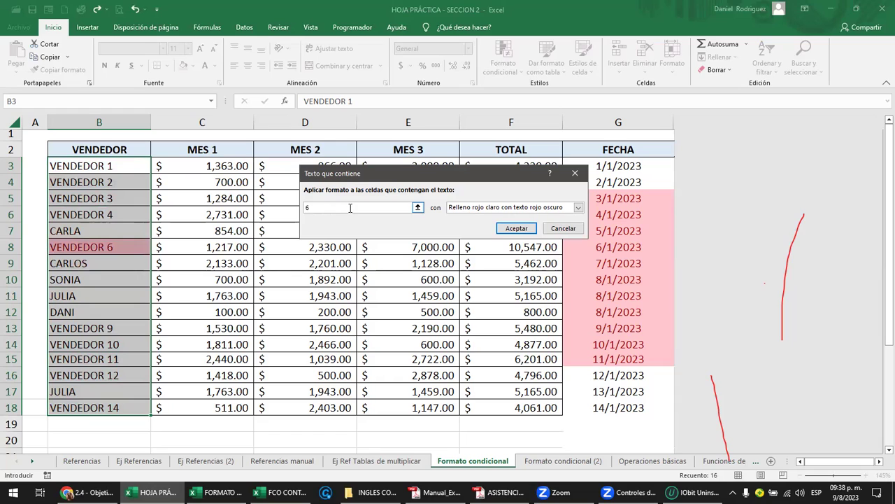
key(BackSpace)
text(12)
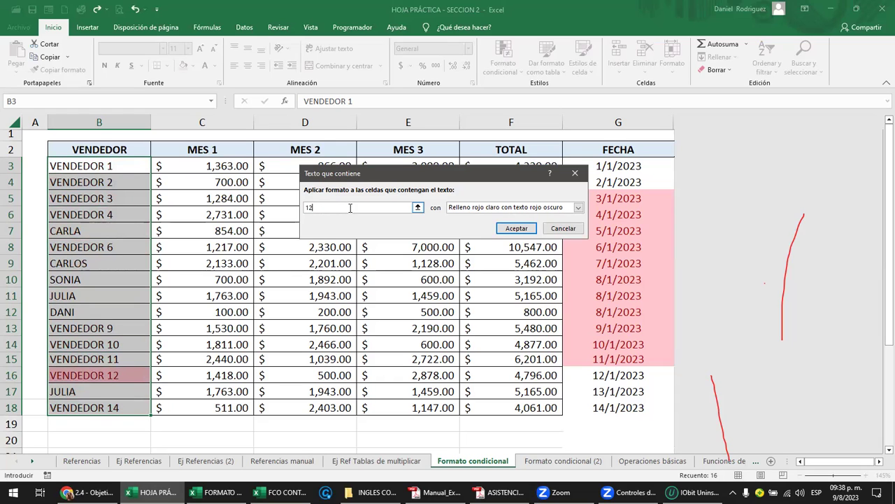
key(BackSpace)
key(BackSpace)
text(VEN)
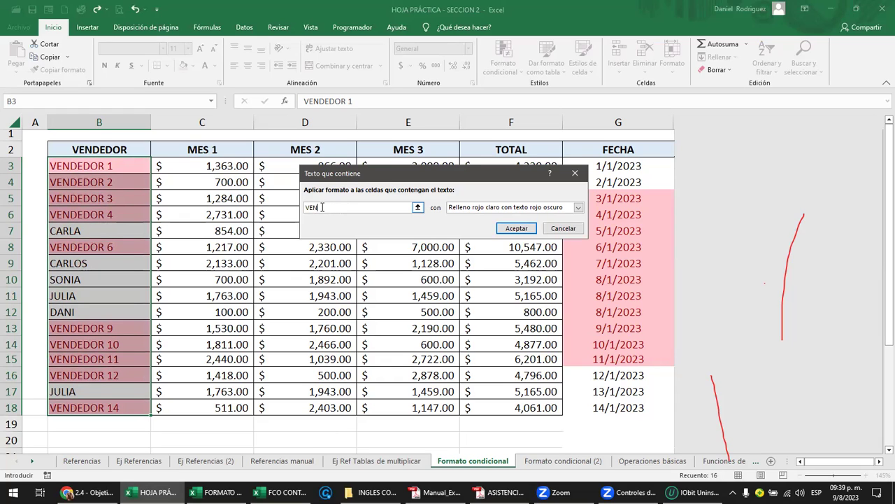
Change the search text to the wildcard pattern ?A* and apply the light red highlight
drag(325, 207, 306, 207)
text(I)
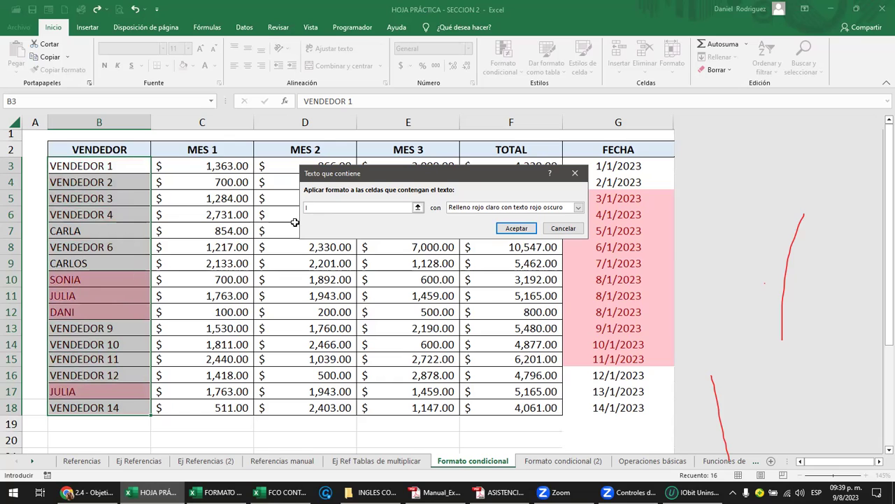
key(BackSpace)
text(D)
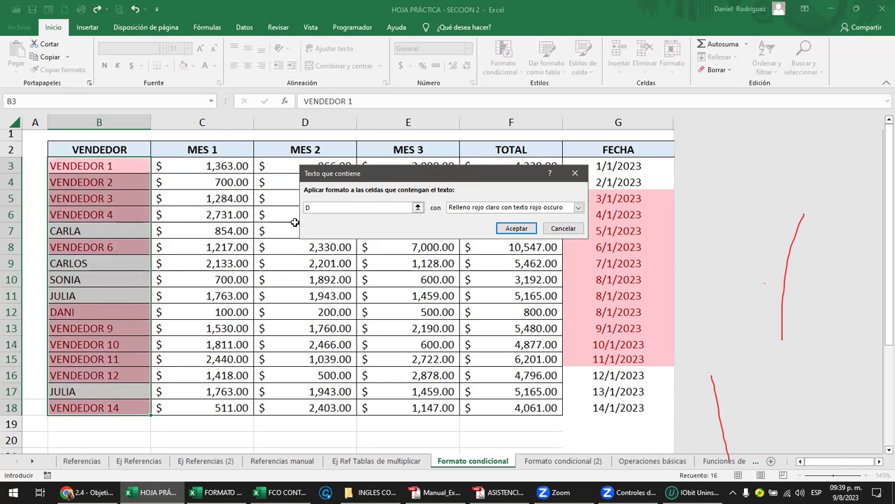
key(BackSpace)
text(?)
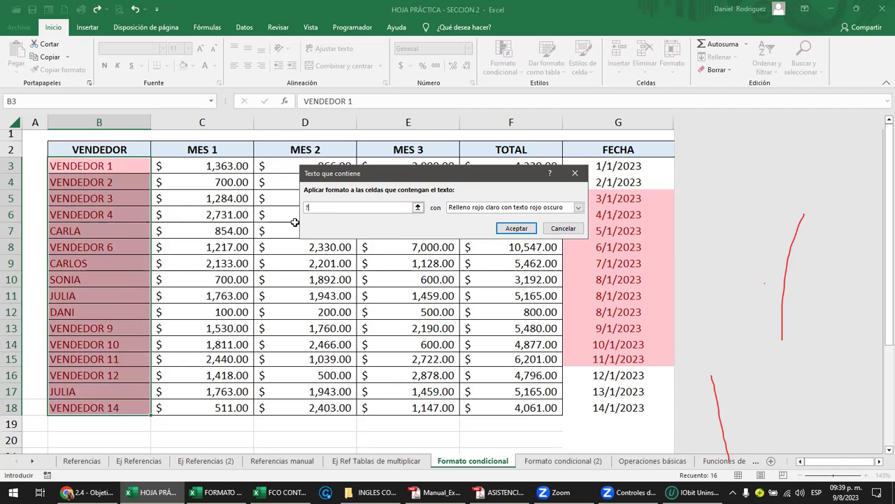
text(A)
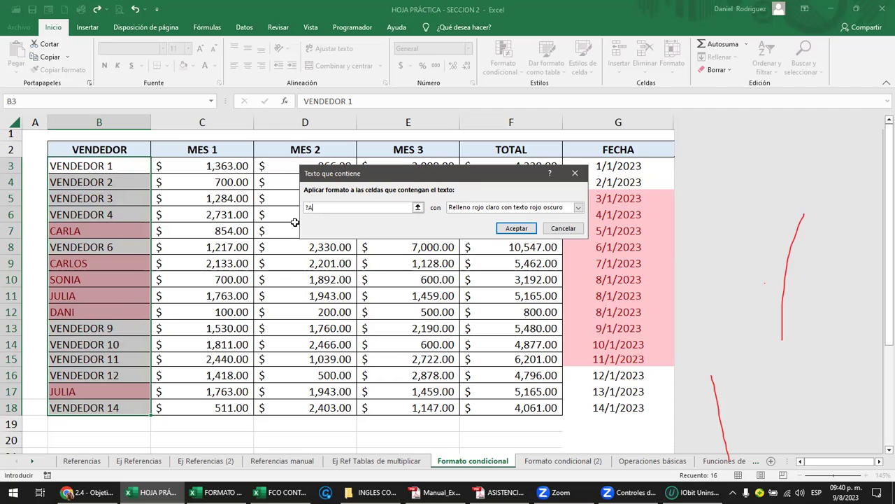
text(*)
click(512, 231)
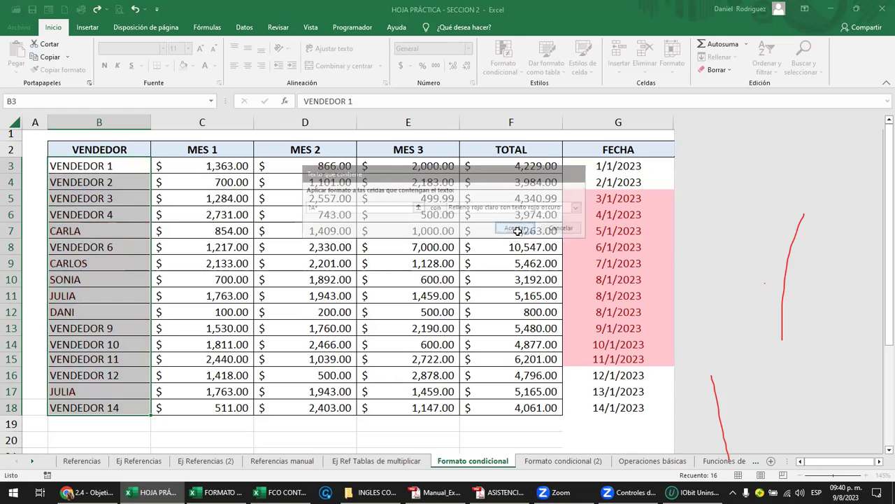
Select the vendor names in column B and pick the ?A* rule in the rules manager
click(94, 311)
drag(102, 168, 115, 408)
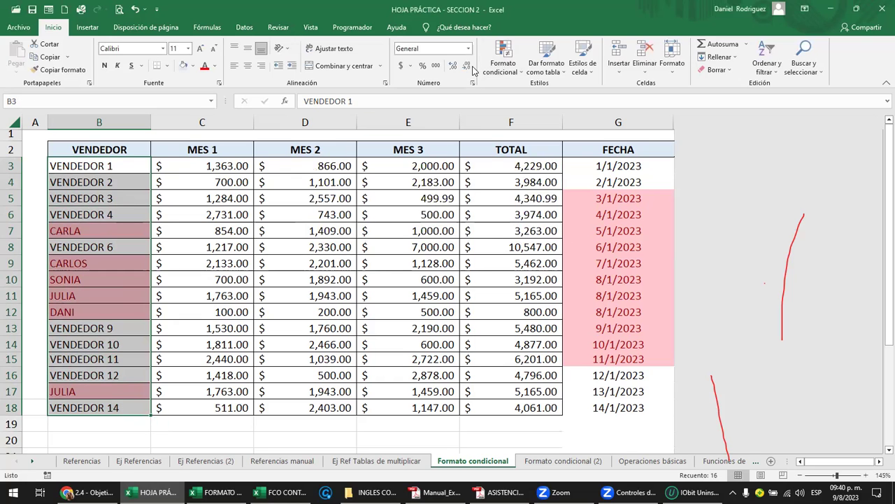
click(503, 60)
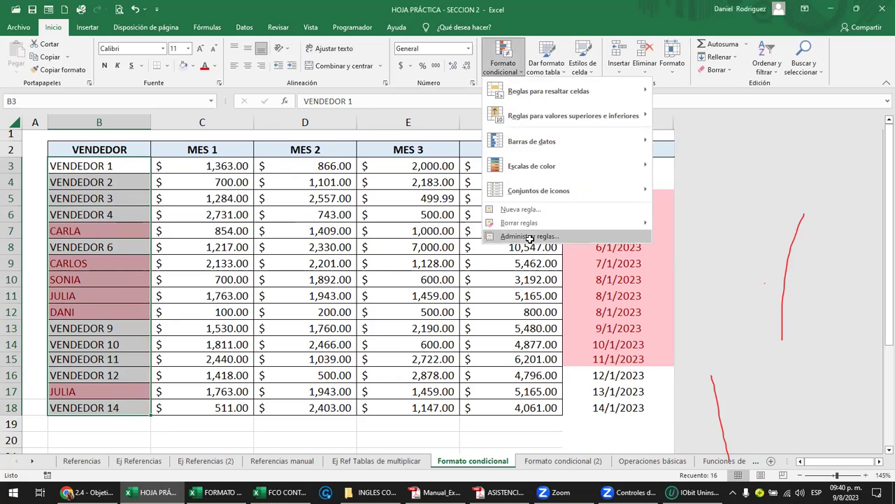
click(530, 238)
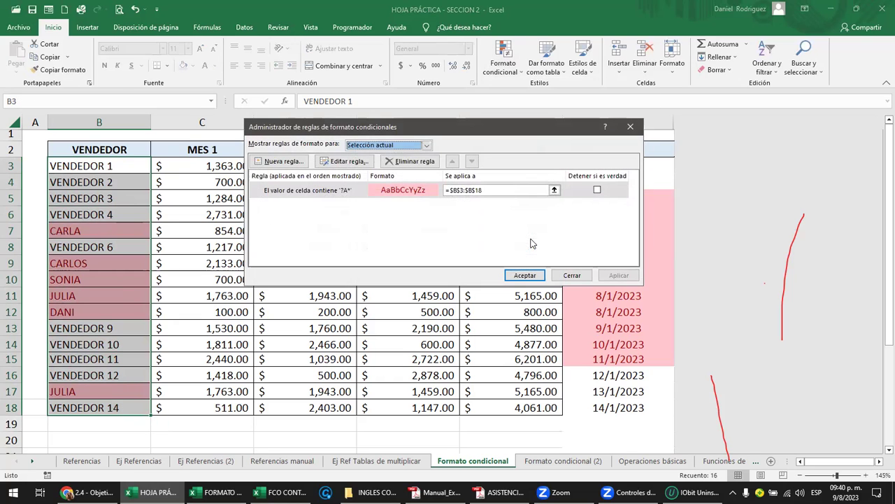
click(325, 193)
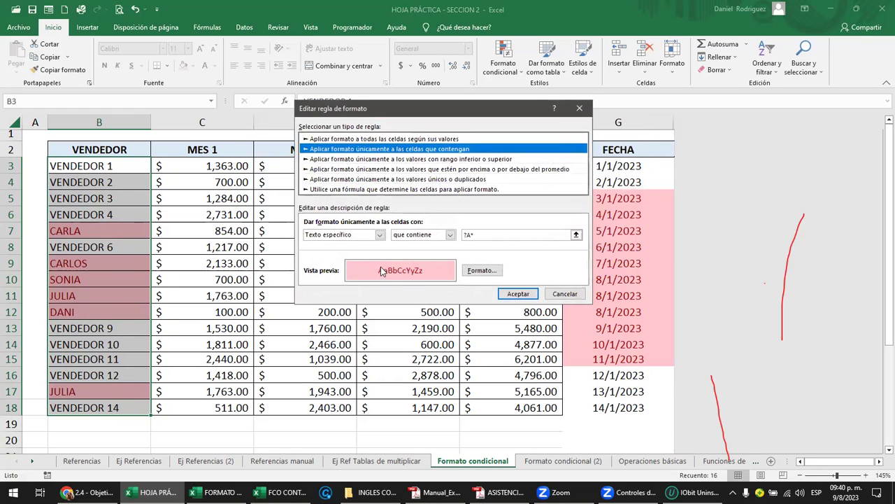
Change the rule's pattern from ?A* to *6 and apply it, closing the manager
click(479, 235)
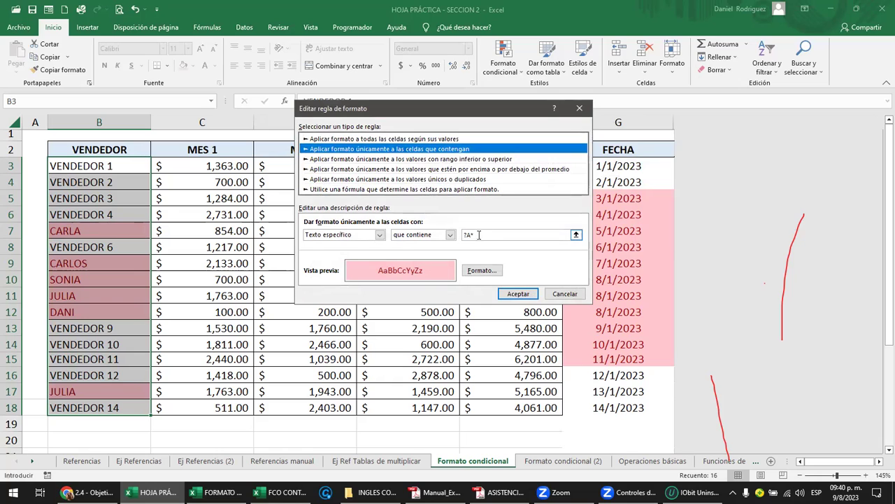
key(BackSpace)
key(BackSpace)
key(BackSpace)
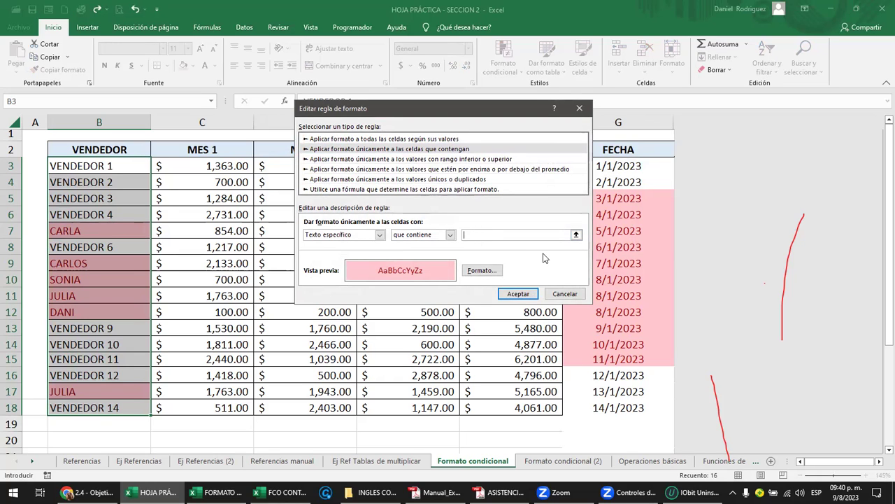
text(*)
text(6)
click(518, 294)
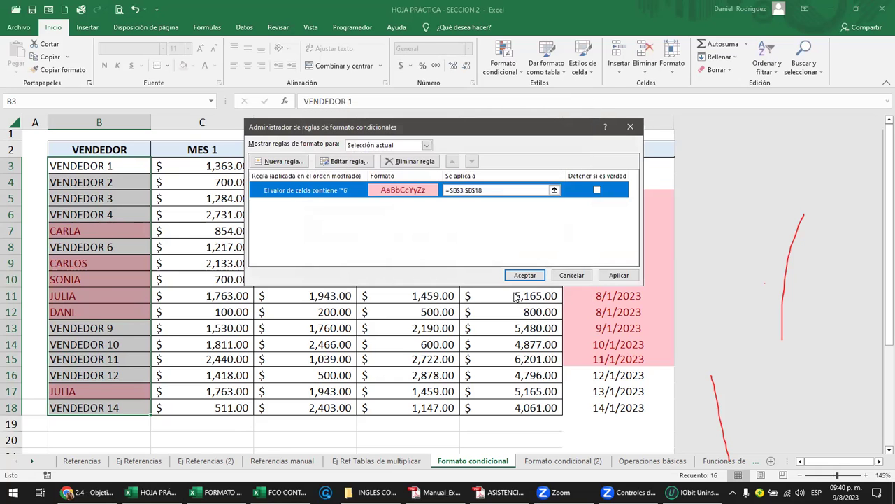
click(618, 275)
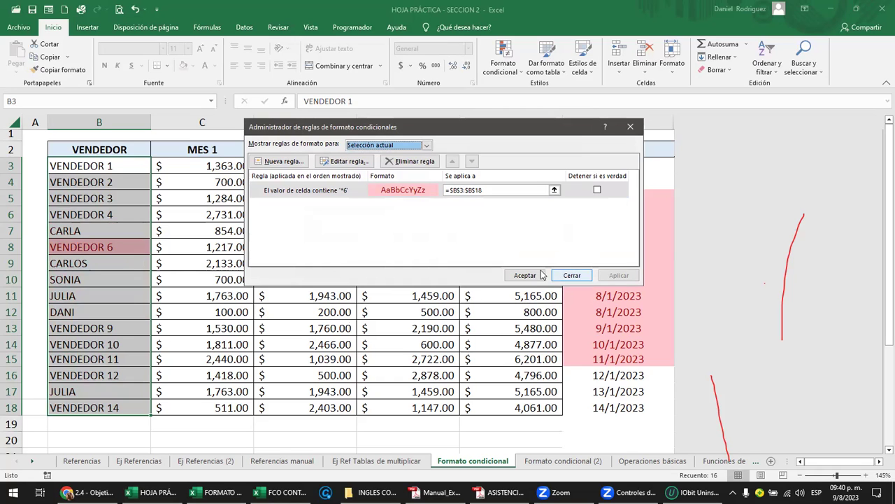
click(569, 277)
click(312, 426)
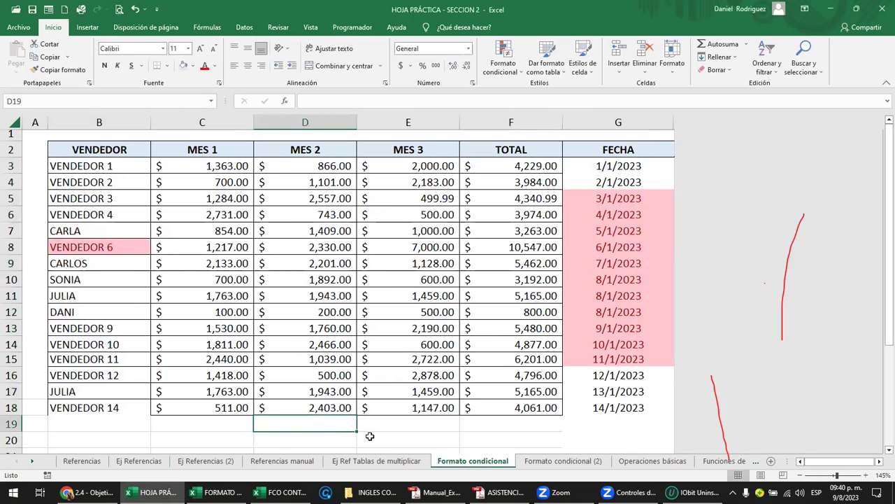
Enter ? in D19 and * in D20 below the table, then return to D19
text(?)
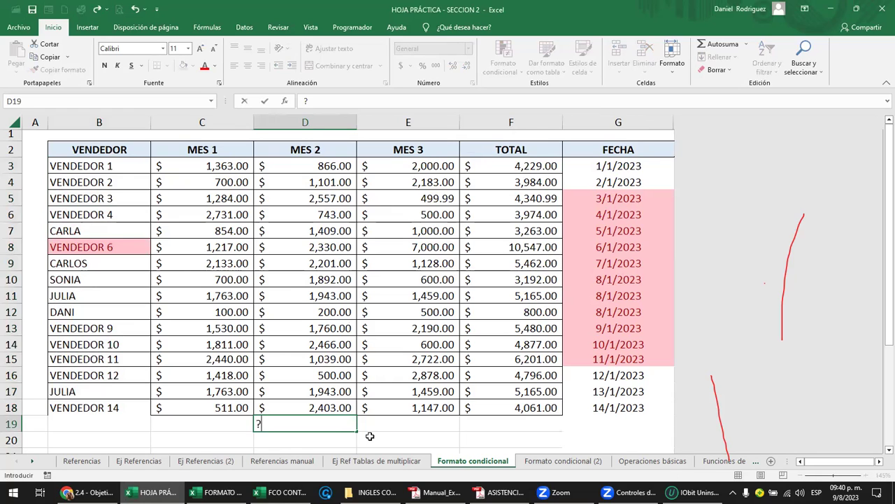
key(Return)
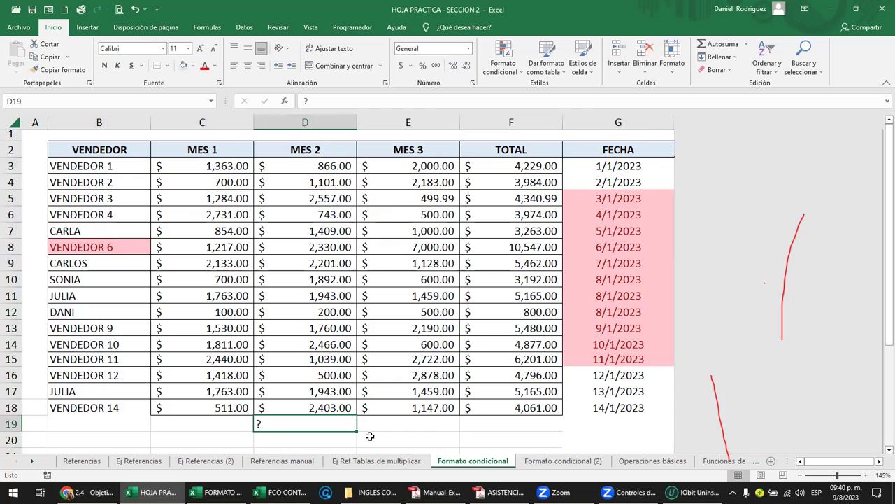
text(*)
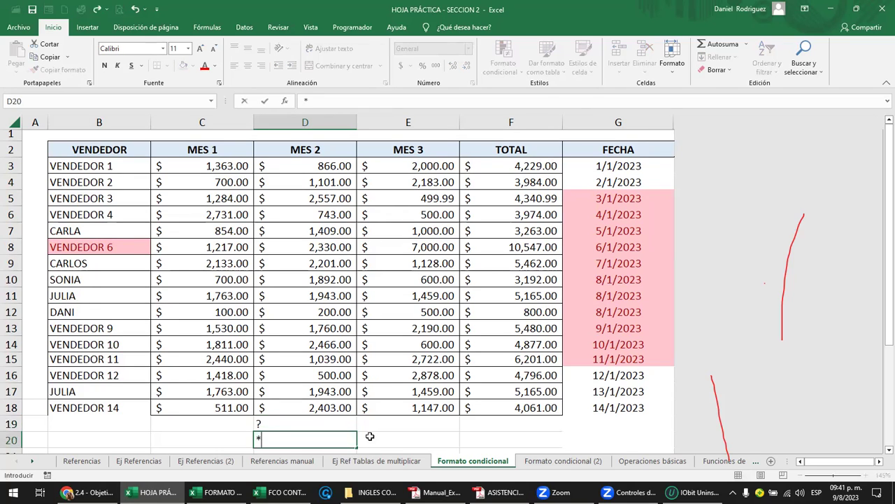
key(Tab)
key(Up)
key(Left)
key(Left)
key(Right)
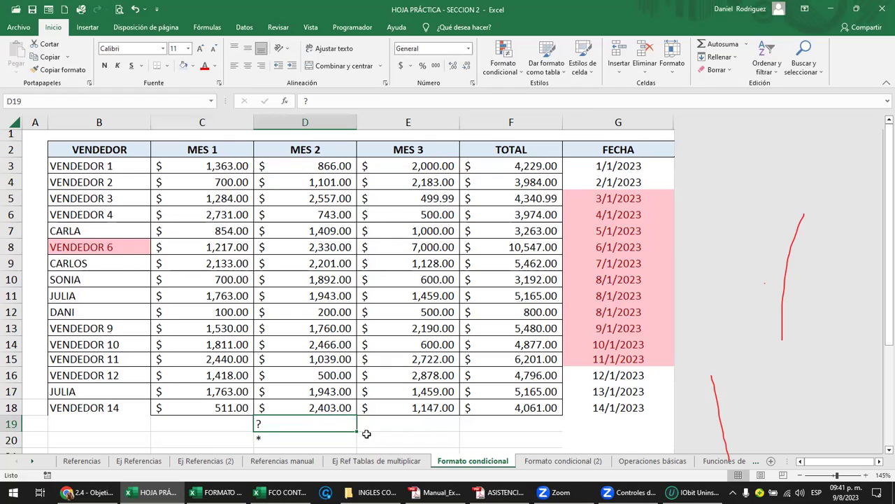
click(113, 248)
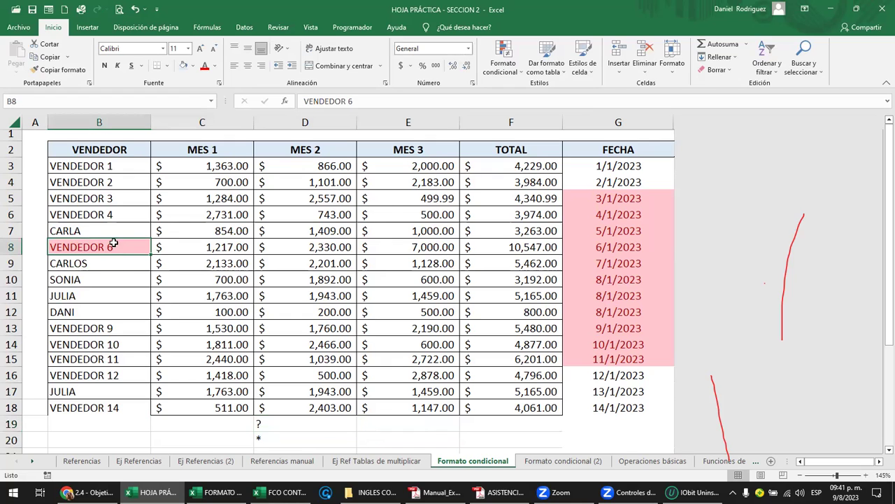
drag(270, 437, 275, 430)
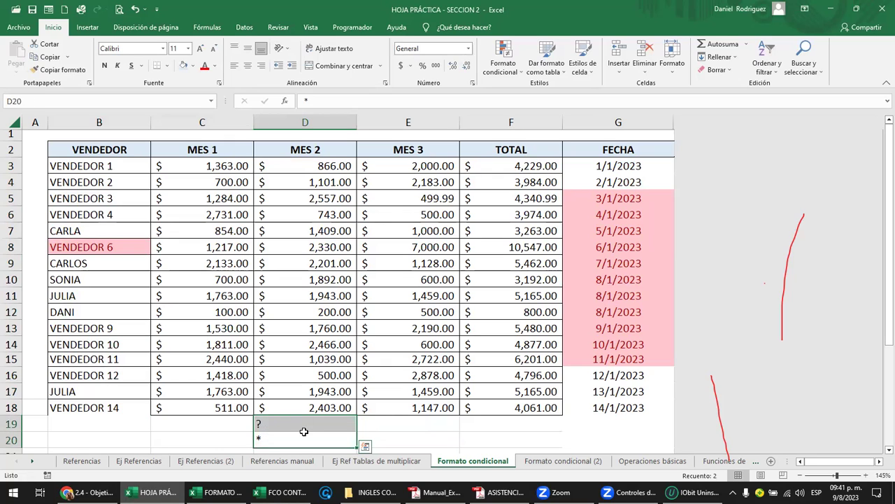
click(301, 430)
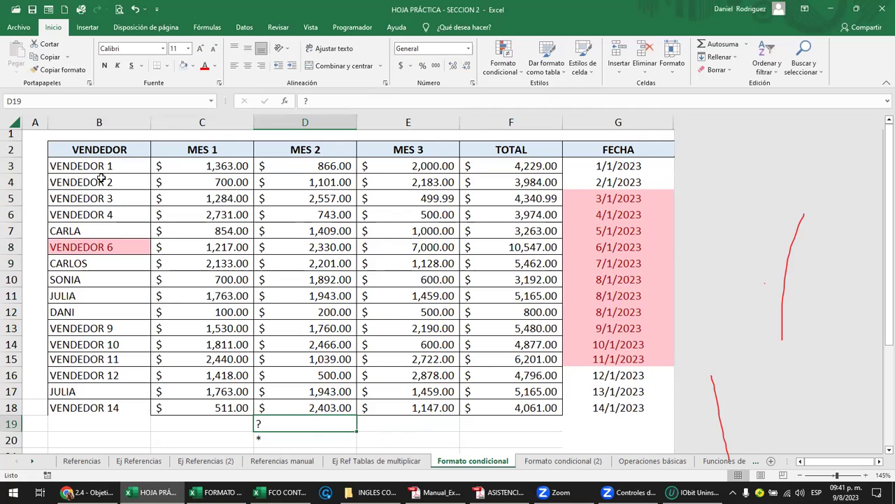
Select the table range B3:G18 and open the conditional formatting rules manager
click(75, 165)
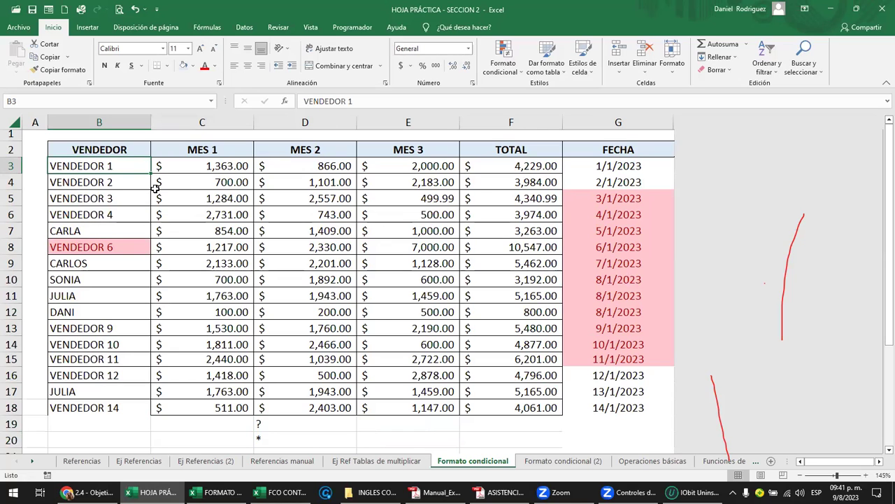
key(ctrl+shift+Right)
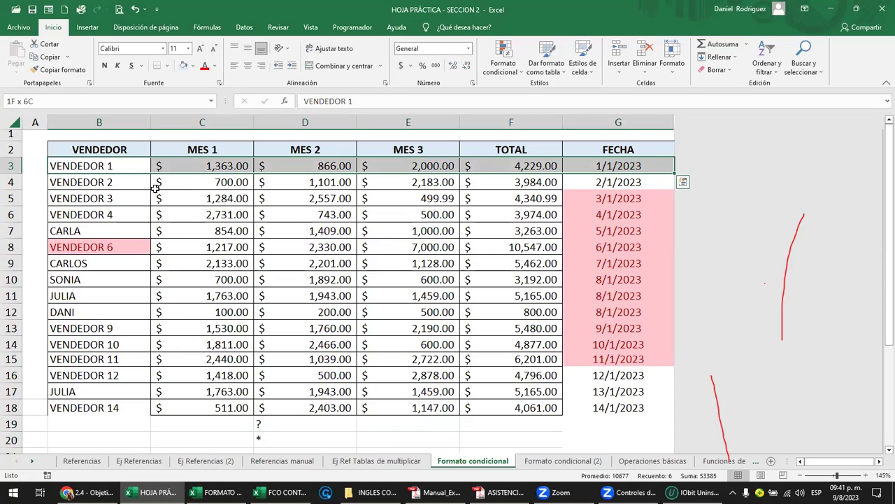
key(ctrl+shift+Down)
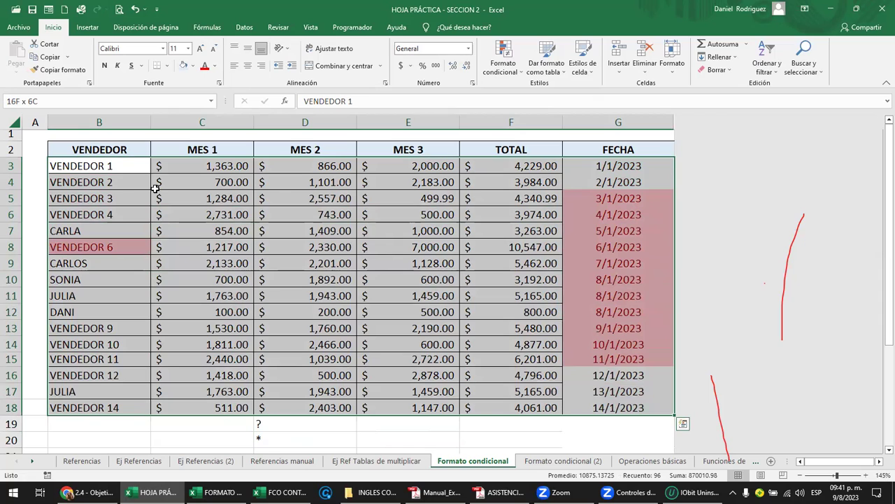
click(513, 68)
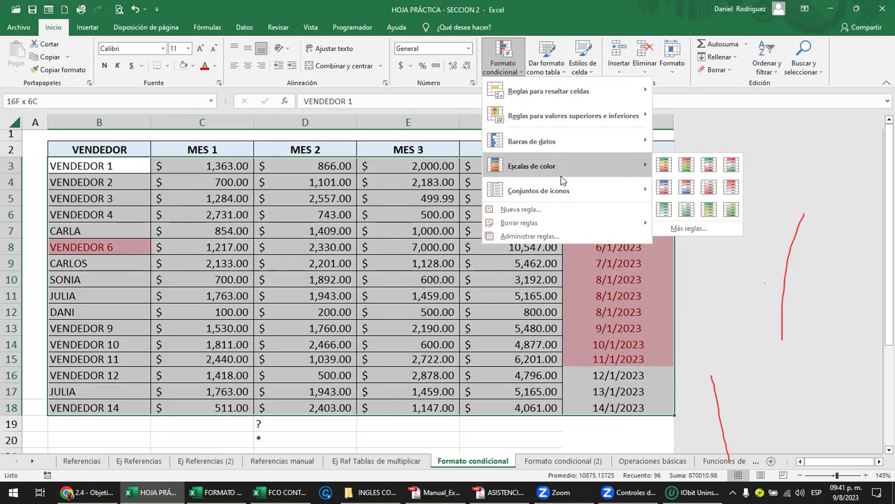
mouse_move(519, 223)
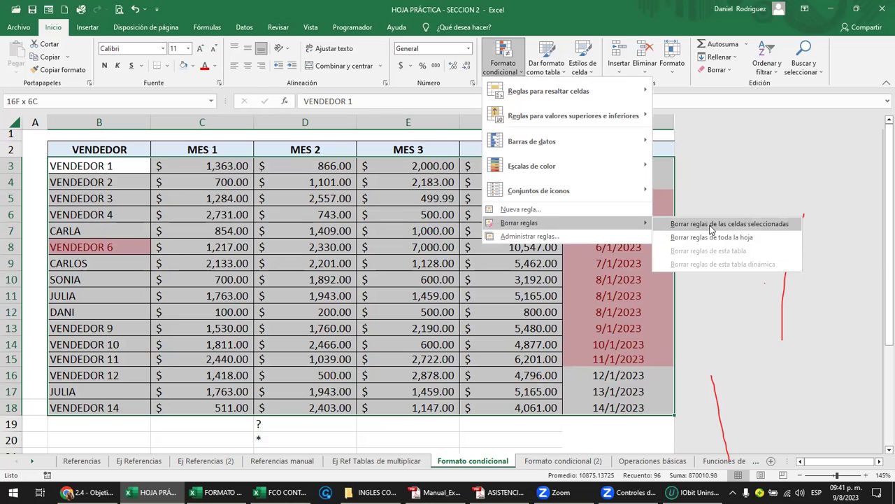
click(529, 237)
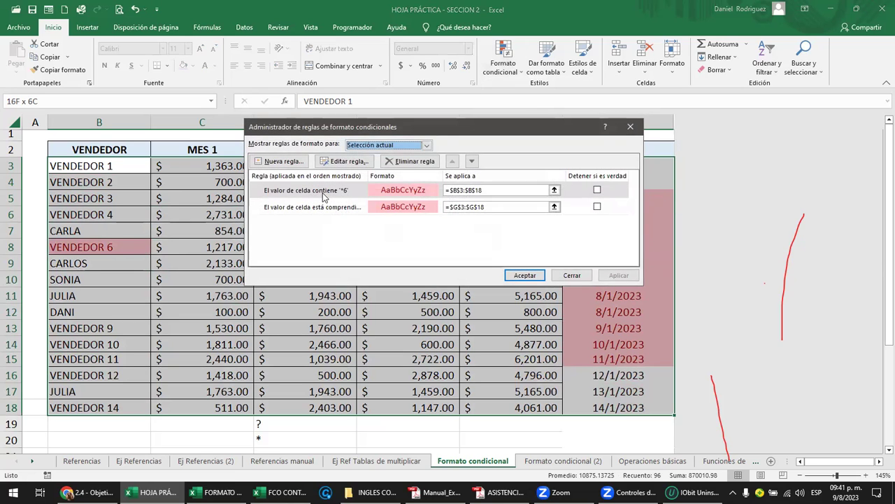
Delete both the date-range rule and the *6 name rule, then confirm
click(285, 212)
click(345, 161)
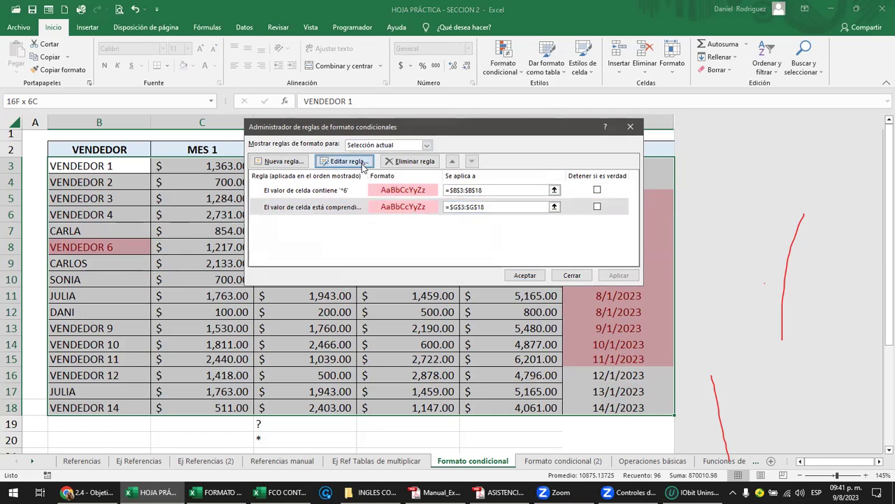
click(606, 111)
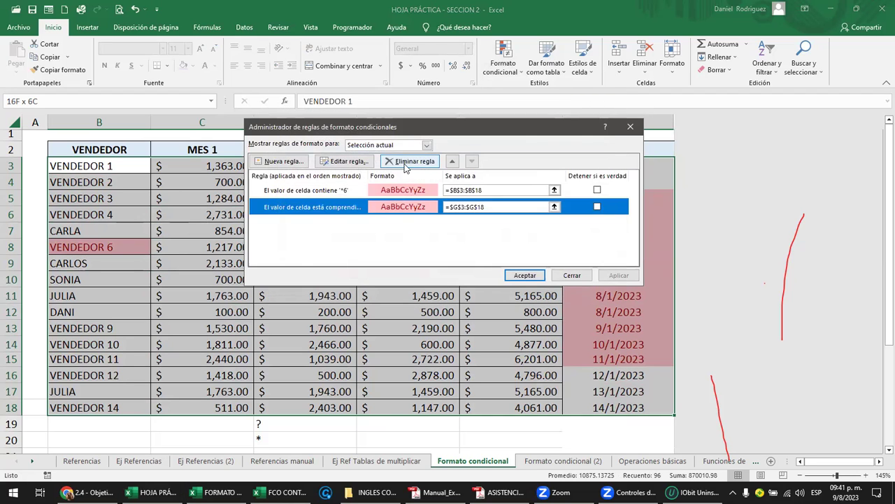
click(411, 162)
click(411, 161)
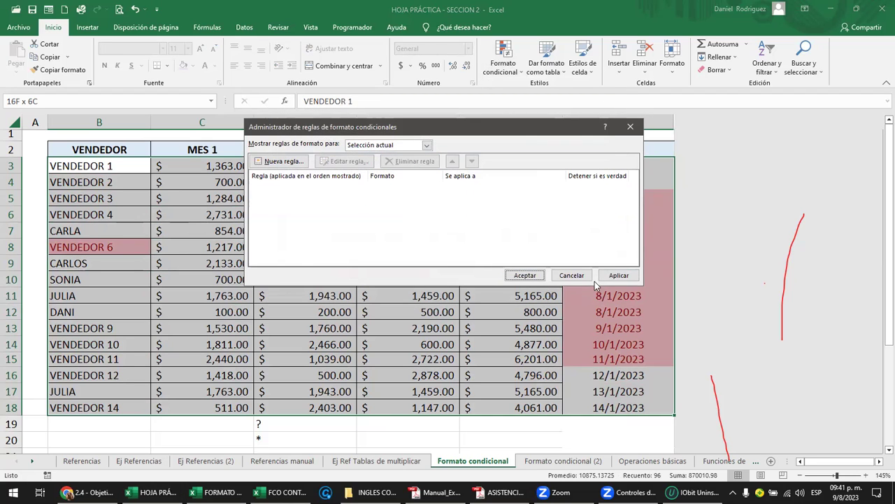
click(525, 275)
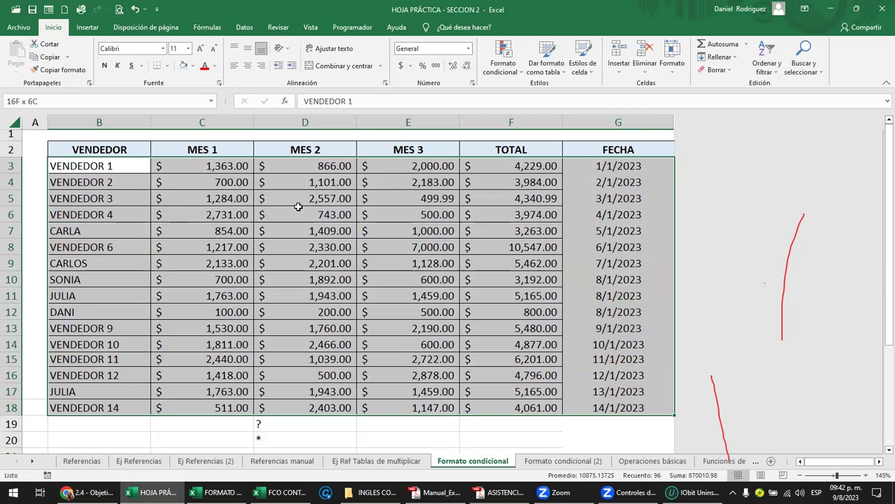
click(237, 201)
Move to the 2-FORMATO CONDICIONAL NORMA (2) sheet of the FORMATO CONDICIONAL workbook
click(109, 167)
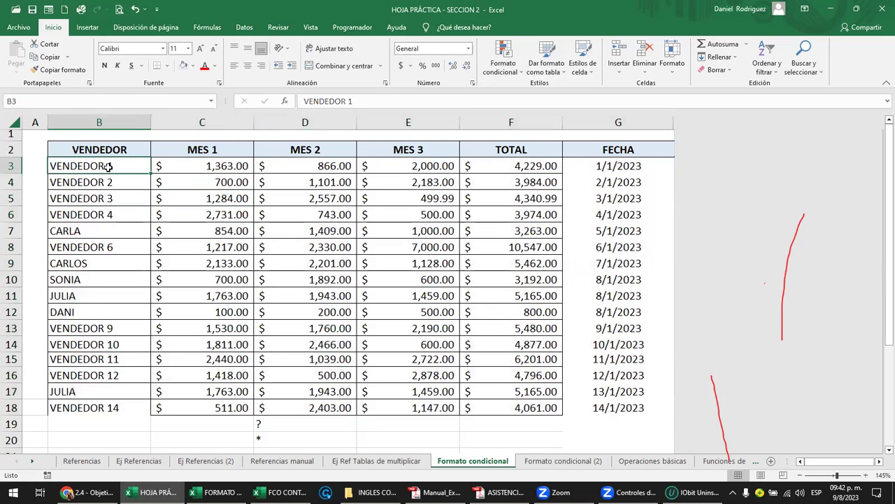
click(610, 178)
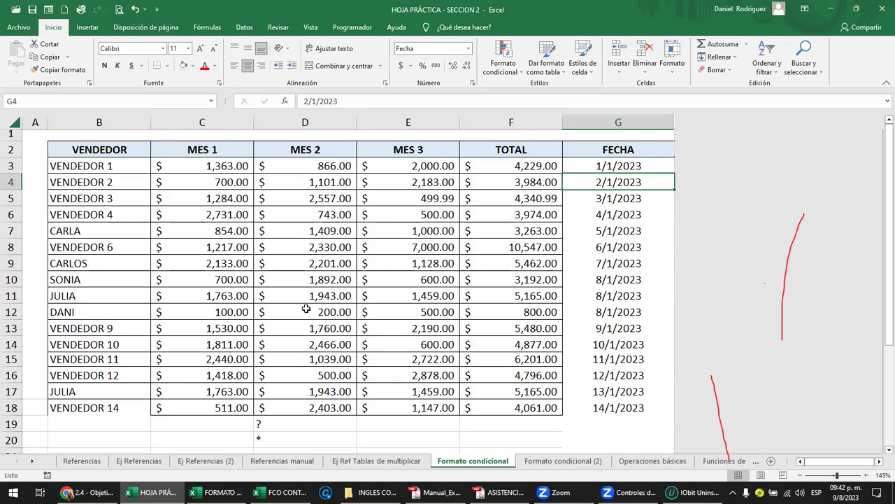
mouse_move(217, 493)
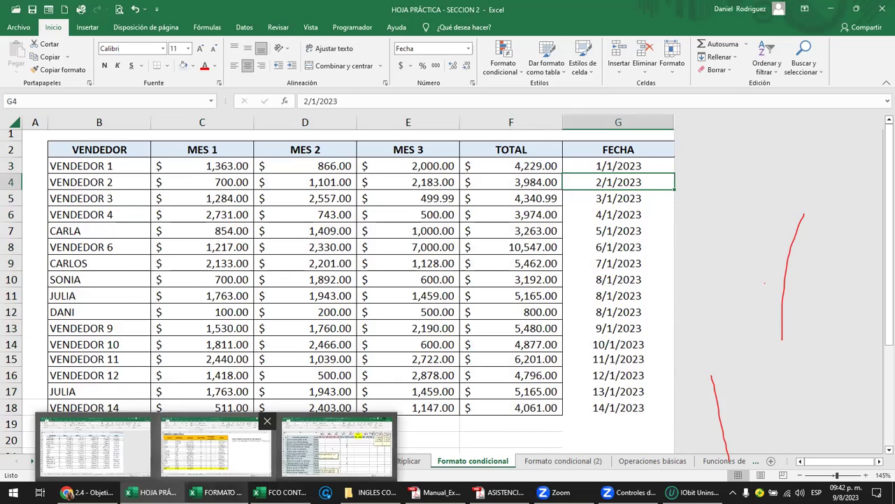
click(215, 444)
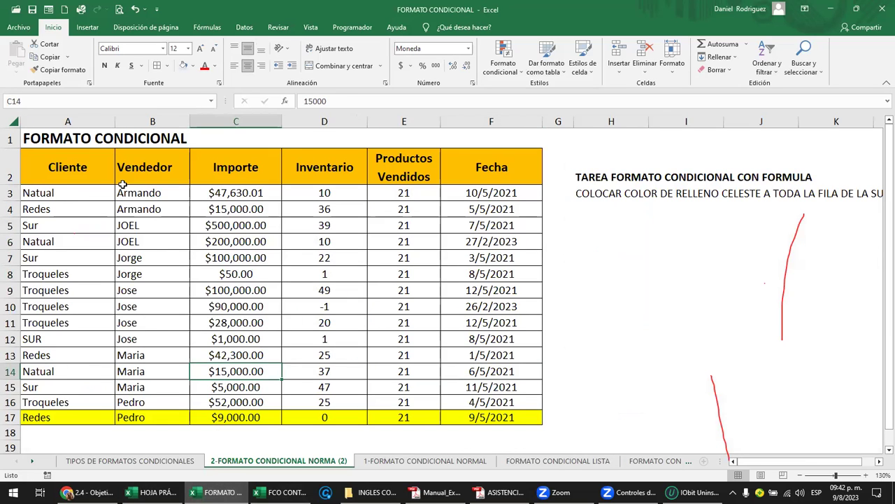
click(438, 464)
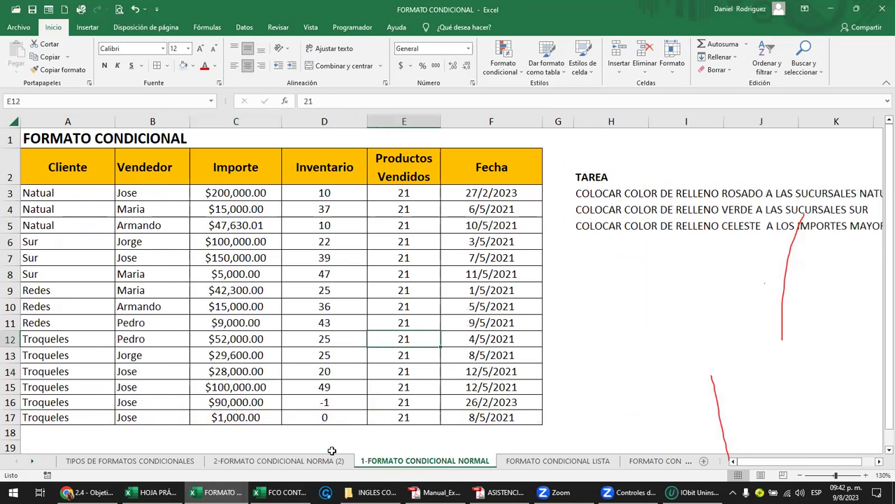
click(280, 462)
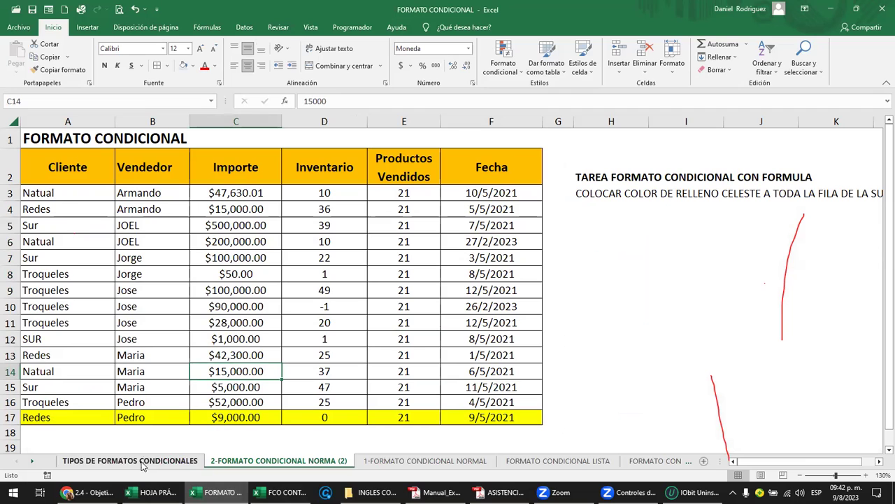
Select the table range A3:F17 and bring up the conditional formatting menu
mouse_move(49, 193)
mouse_down()
mouse_move(357, 279)
mouse_move(491, 417)
mouse_up()
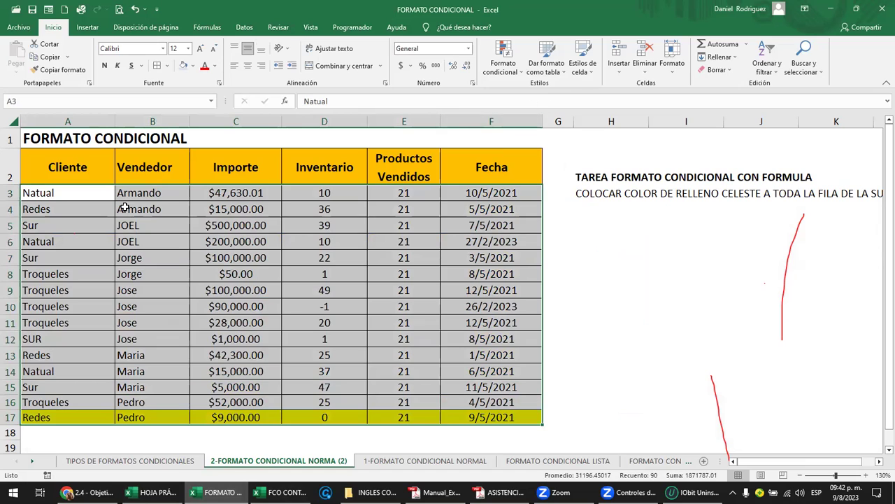
click(91, 198)
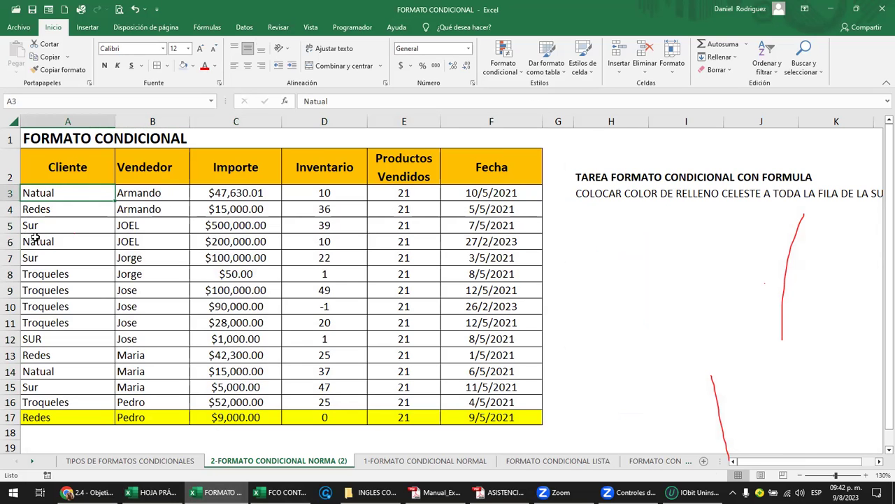
key(ctrl+shift+Right)
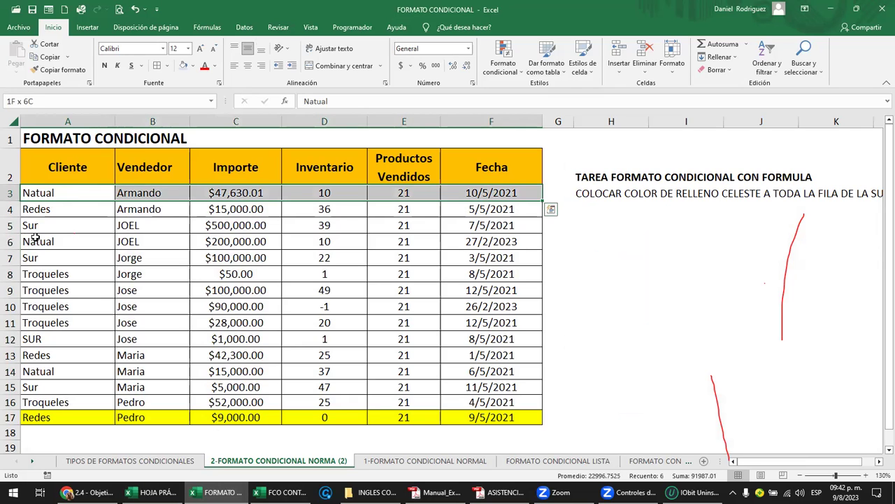
key(ctrl+shift+Down)
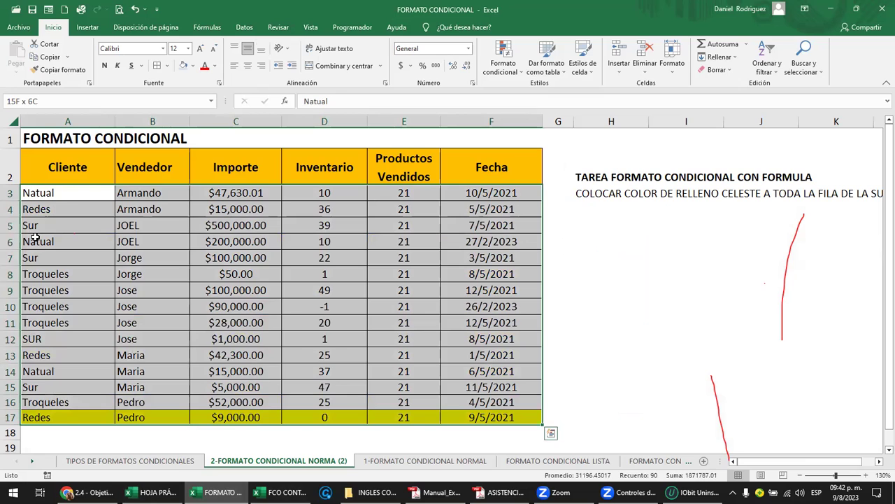
click(501, 76)
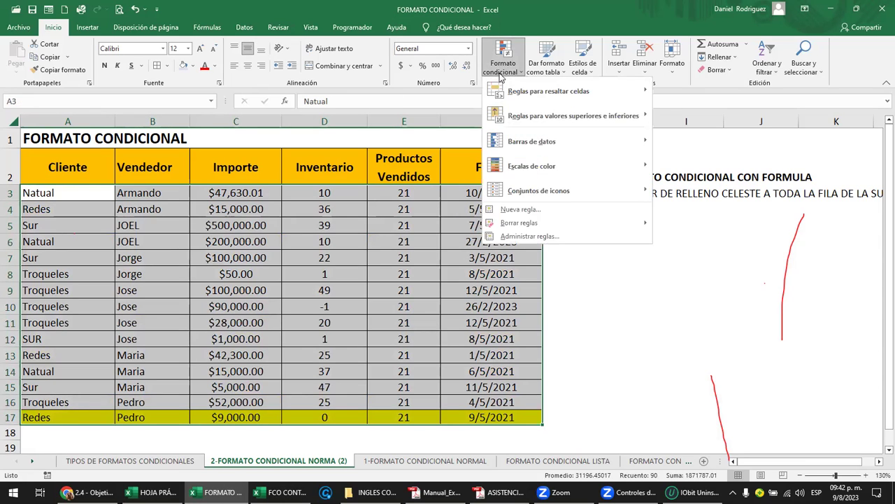
mouse_move(519, 223)
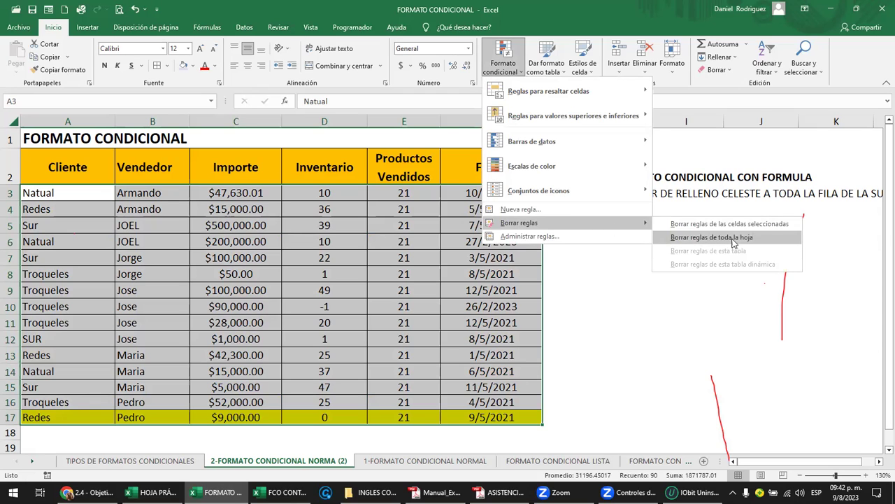
Clear the rules from the entire sheet, then return to HOJA PRÁCTICA and select TOTAL cells F3:F18
click(747, 225)
click(468, 245)
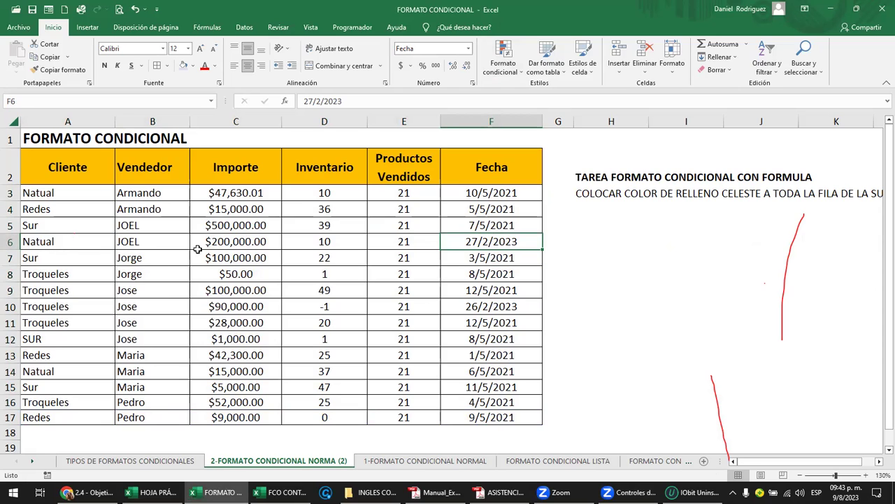
drag(230, 196, 230, 417)
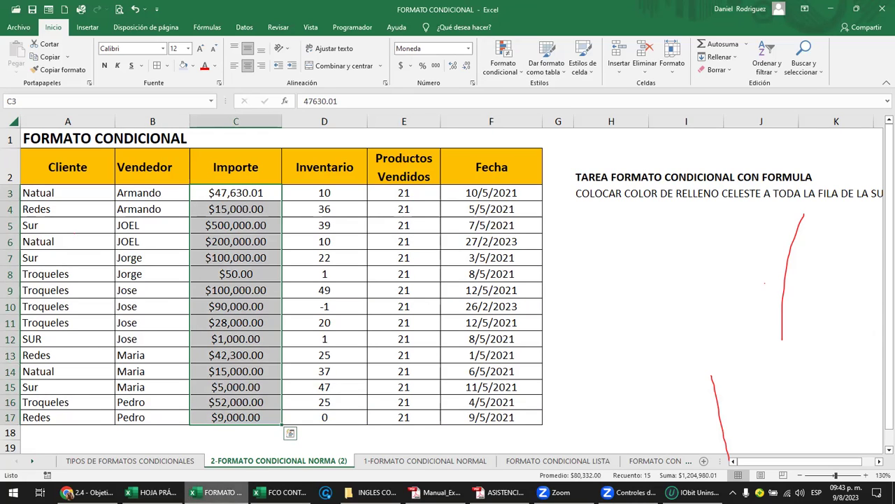
click(152, 491)
drag(521, 168, 523, 406)
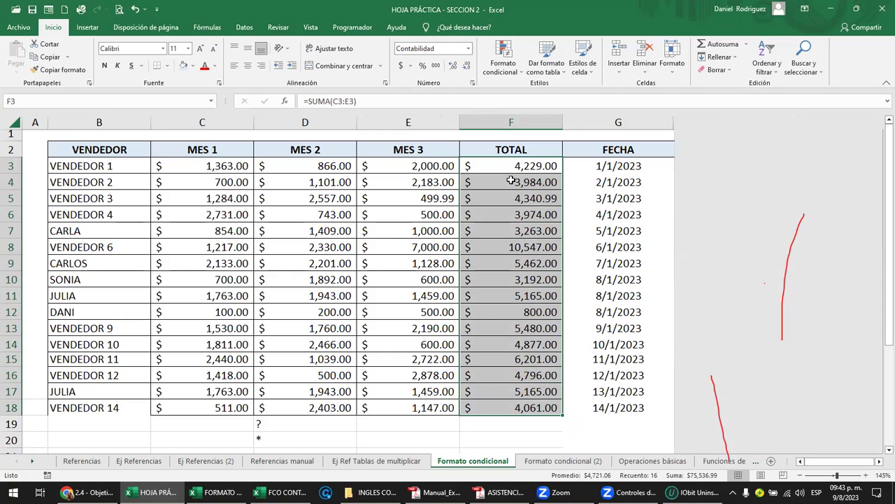
Add a top-3 rule to the TOTAL values using green fill with dark green text
click(514, 74)
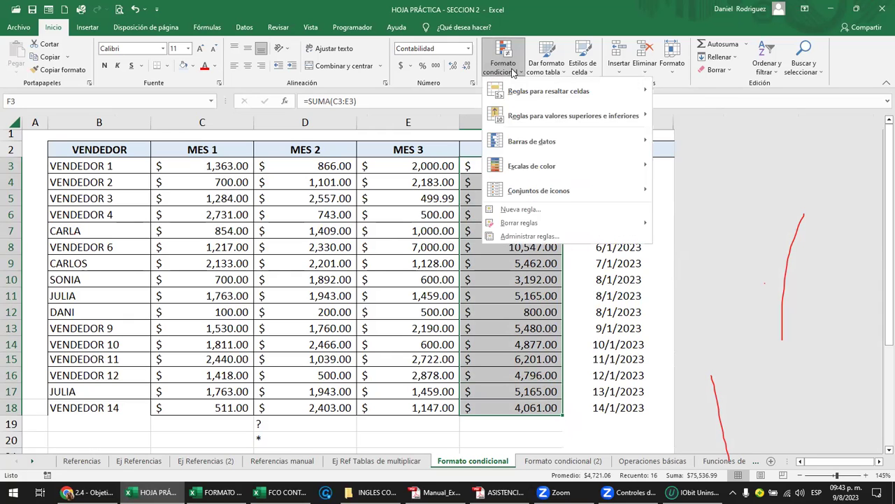
mouse_move(572, 116)
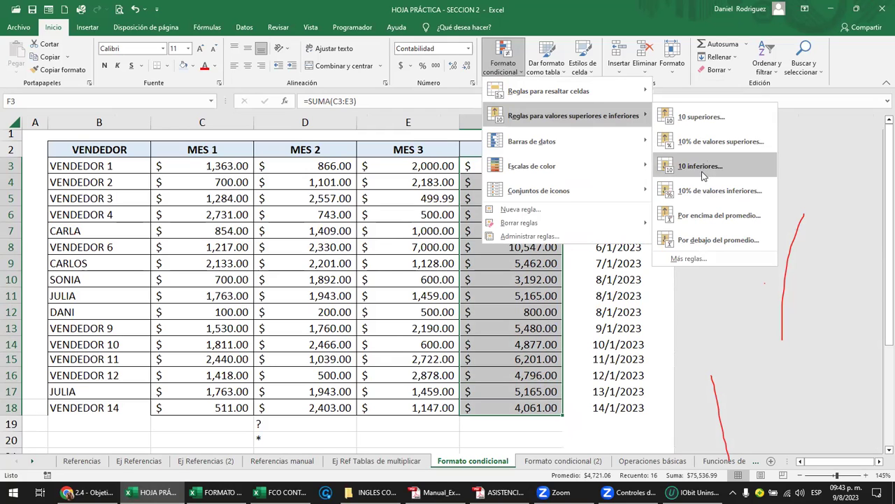
click(699, 117)
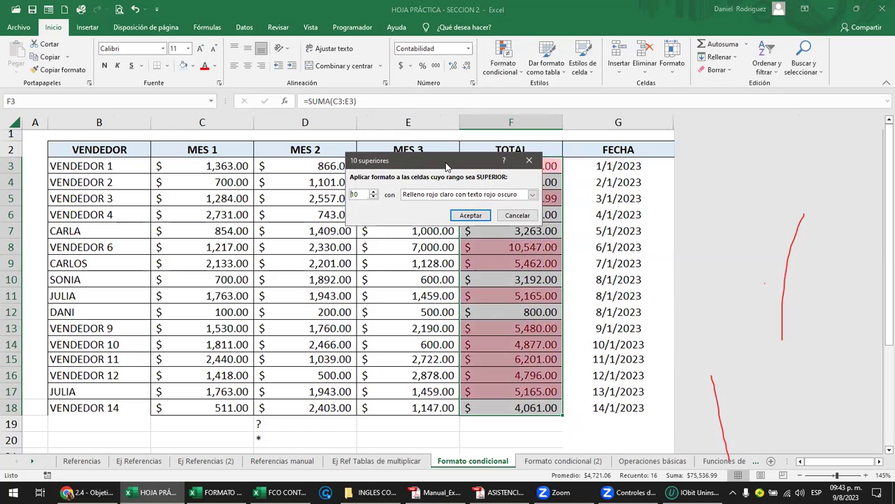
drag(447, 166, 326, 186)
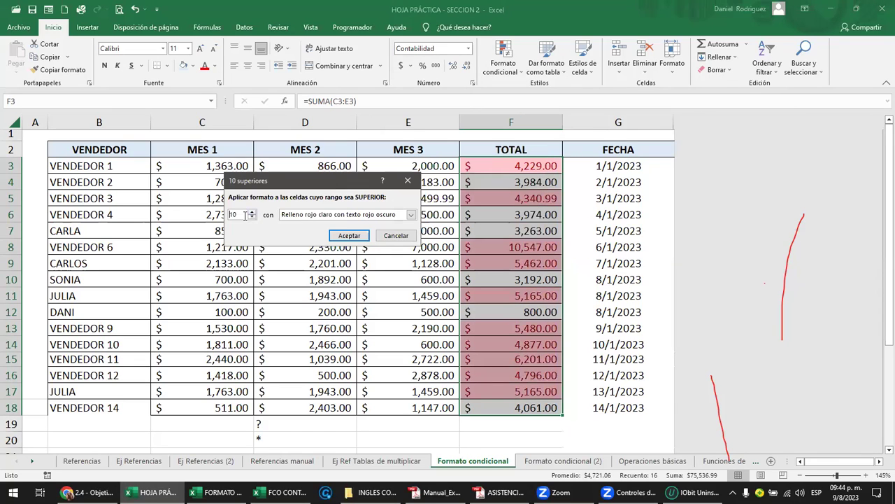
click(253, 218)
click(253, 218)
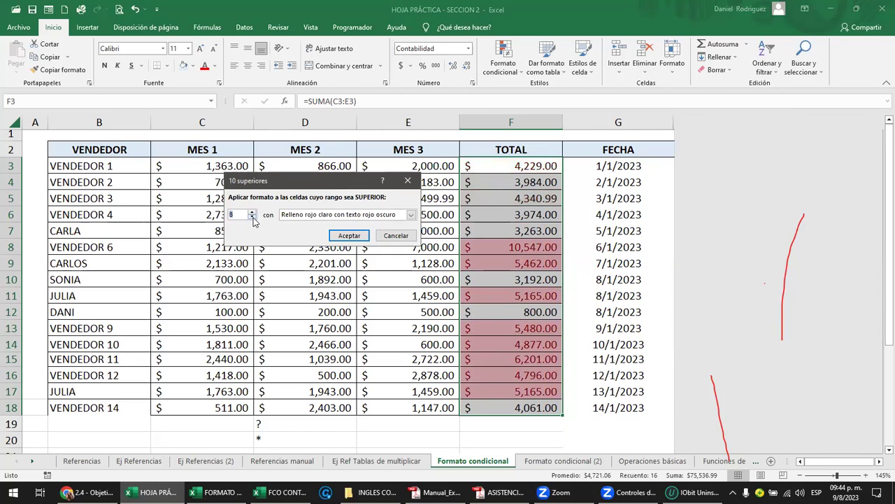
click(253, 218)
click(253, 218)
click(253, 218)
click(253, 218)
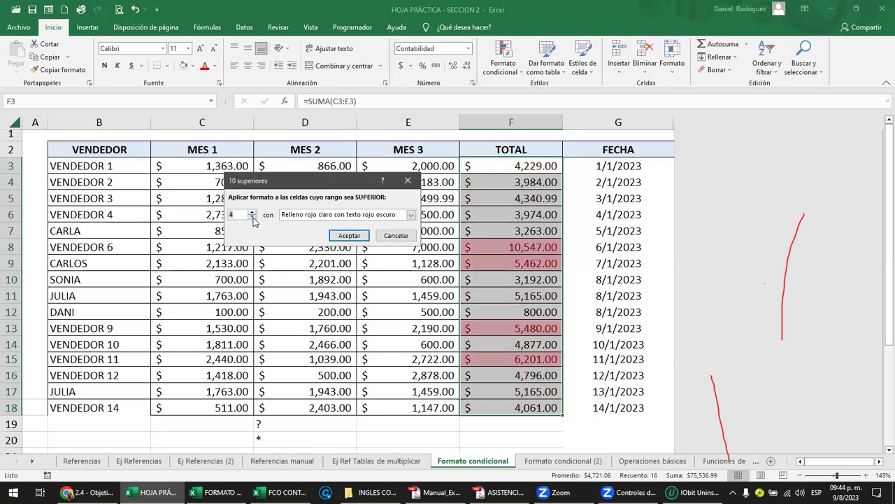
click(253, 218)
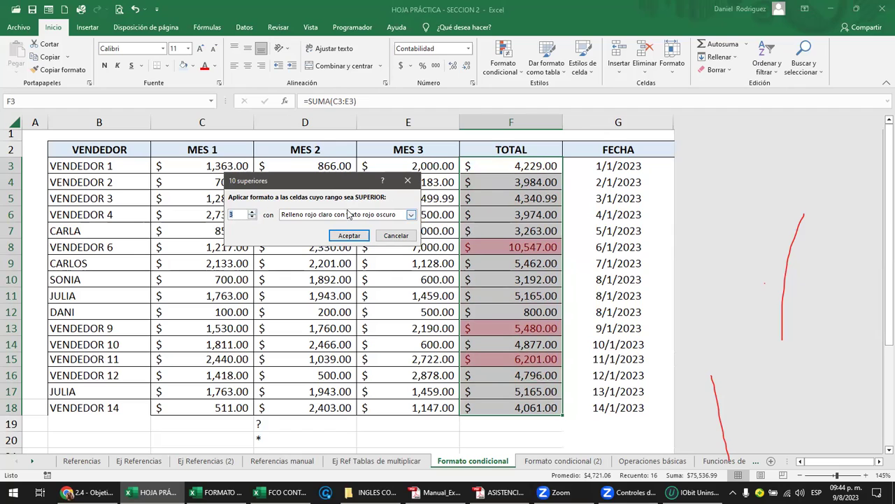
click(412, 215)
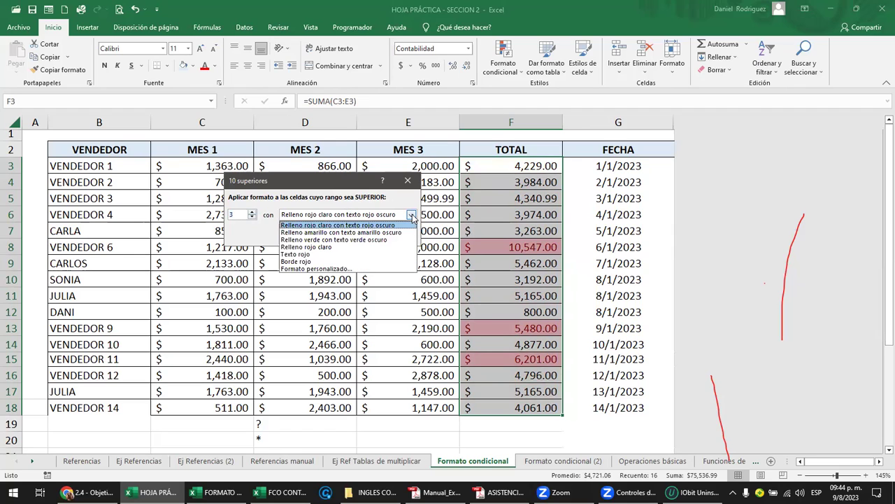
click(348, 240)
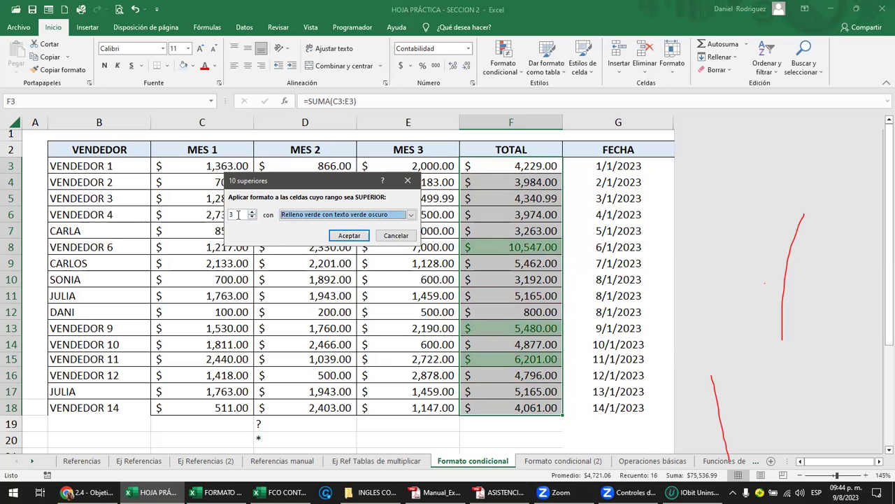
click(353, 237)
click(601, 277)
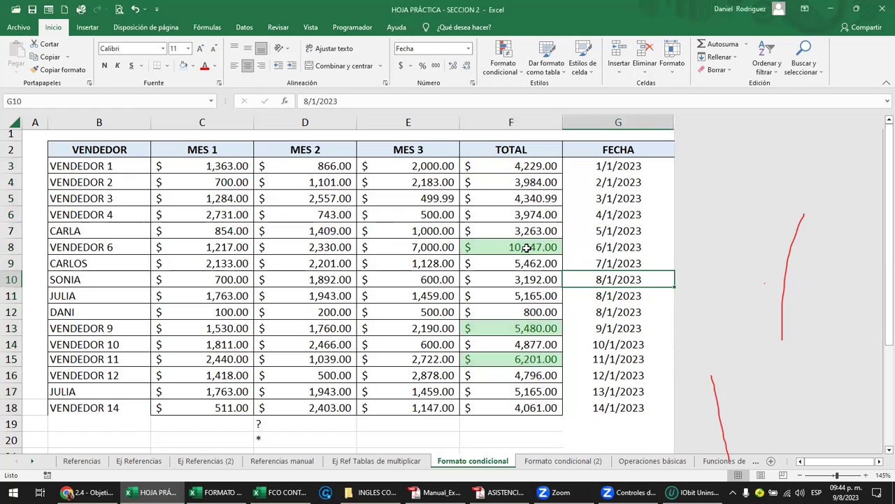
Reselect F3:F18 and review the existing top-3 rule in the rules manager
click(526, 248)
click(523, 171)
drag(523, 172, 521, 396)
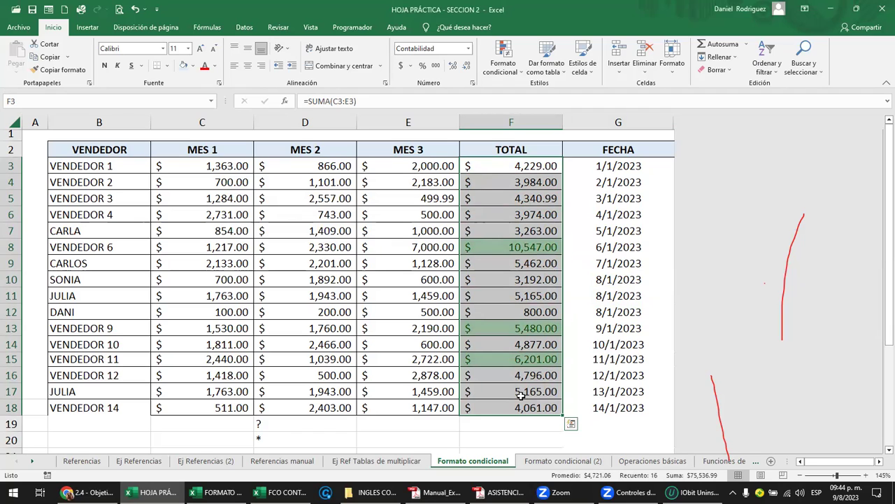
click(510, 67)
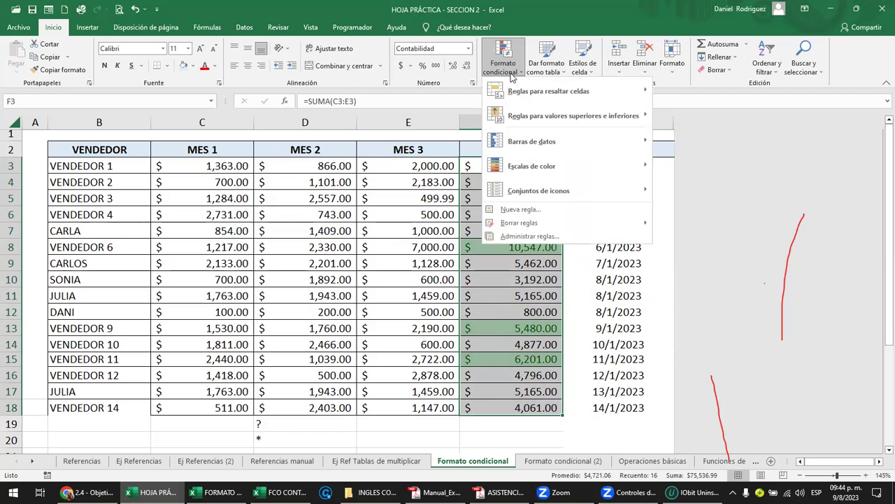
click(557, 236)
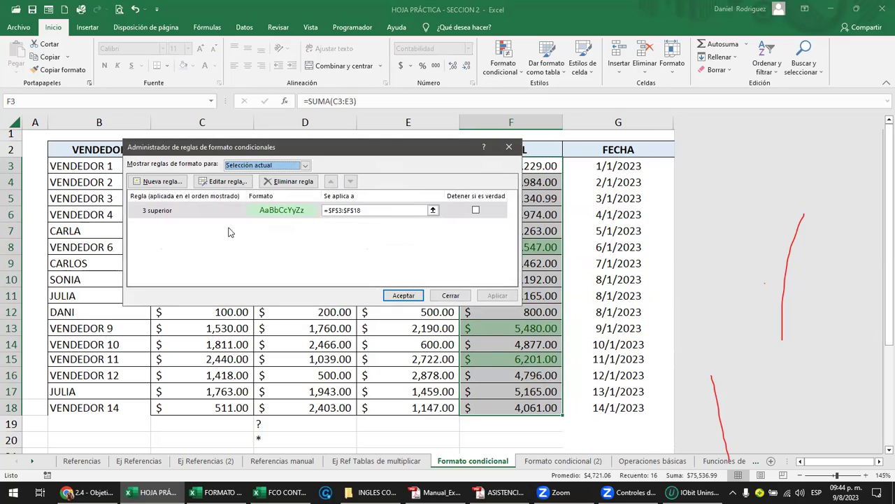
click(451, 296)
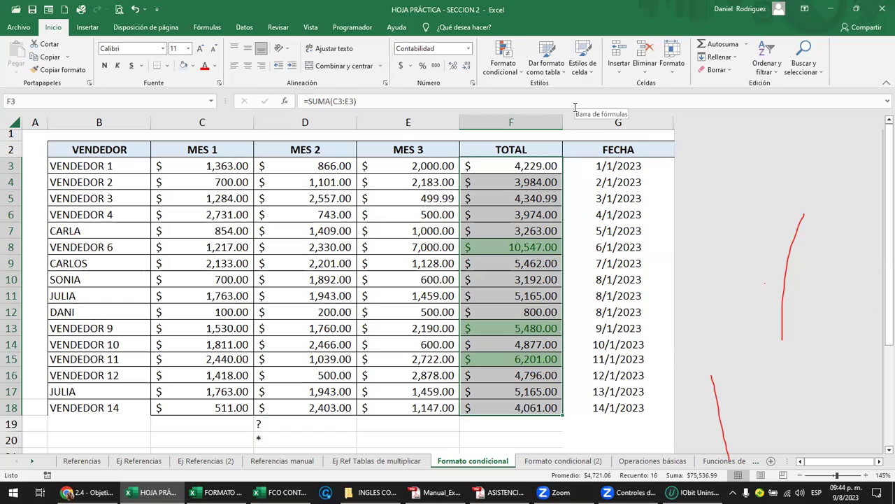
click(518, 73)
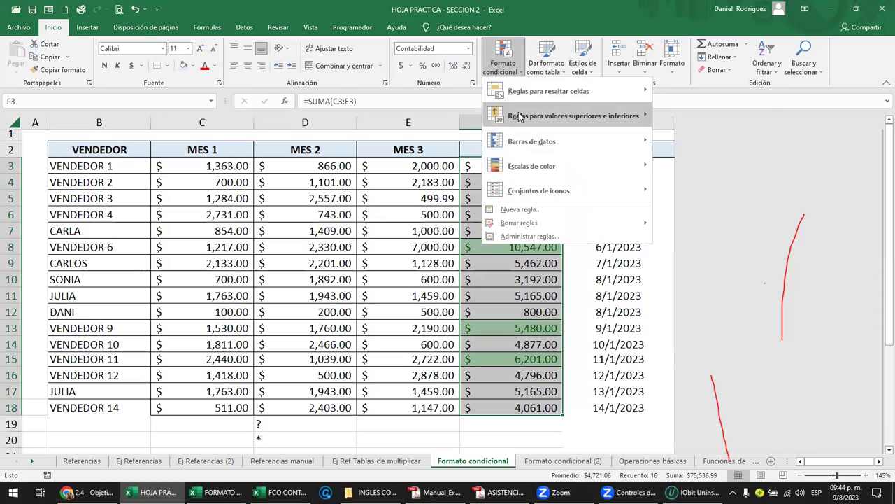
mouse_move(568, 116)
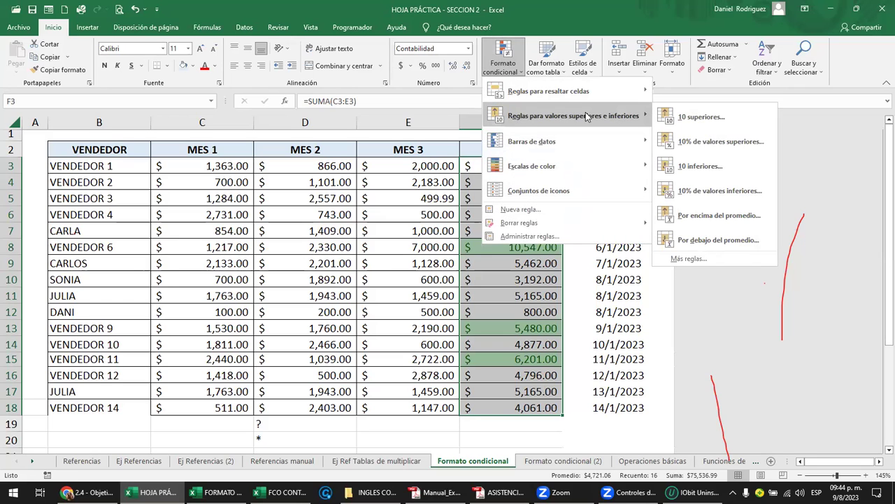
Add a bottom-3 rule shading the lowest TOTAL values (3,263, 3,192, 800) light red
click(695, 167)
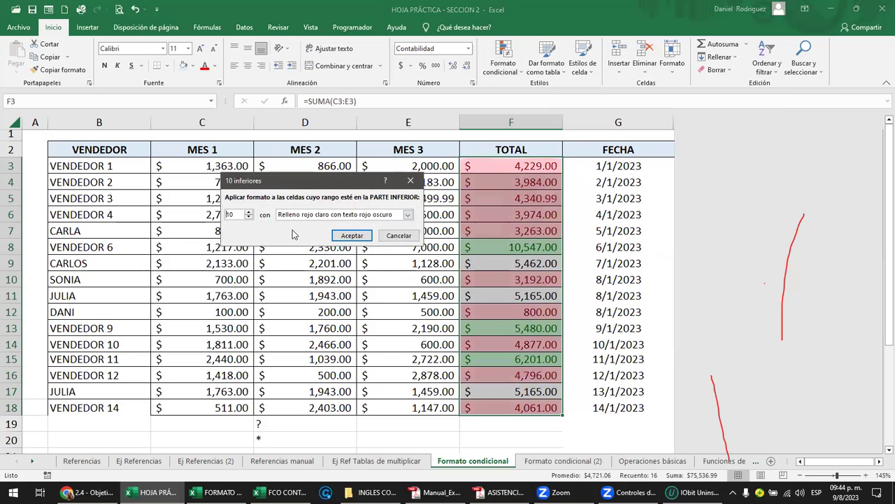
click(247, 218)
click(248, 218)
click(247, 217)
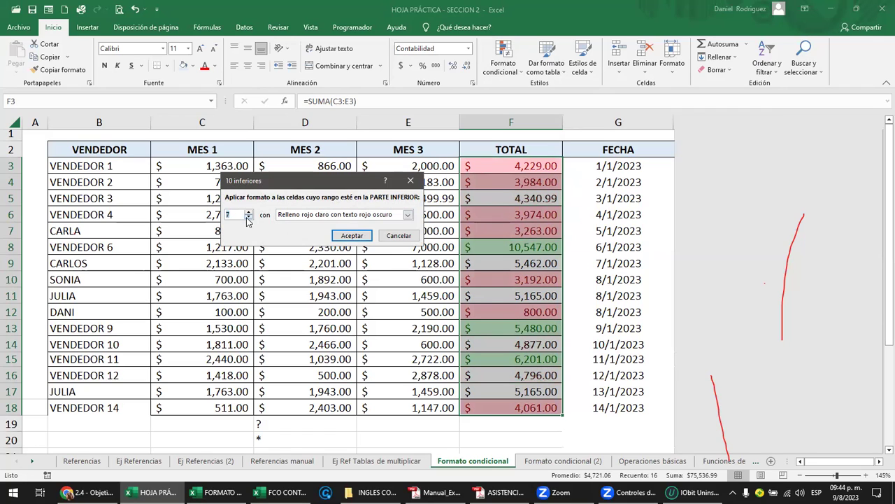
click(247, 218)
click(248, 217)
click(248, 218)
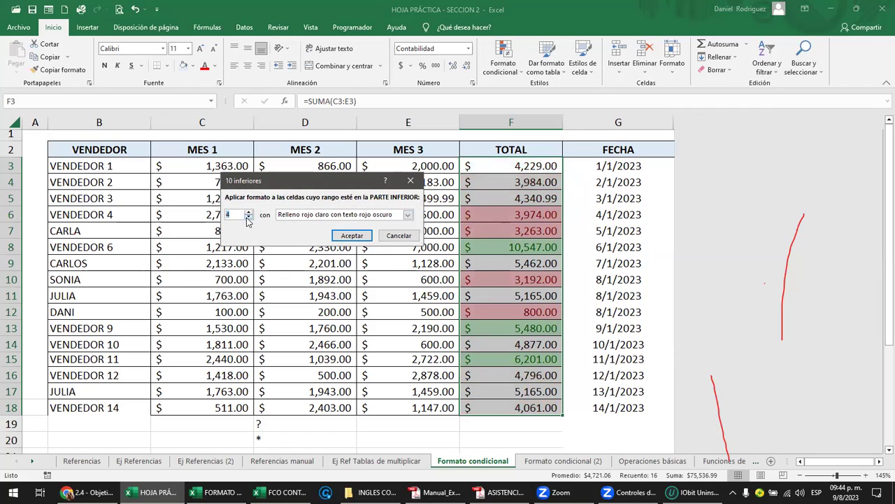
click(248, 217)
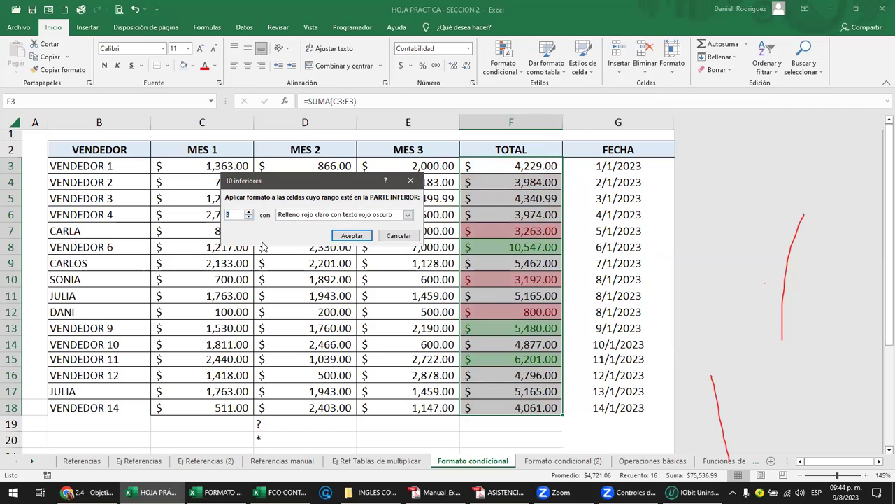
click(351, 236)
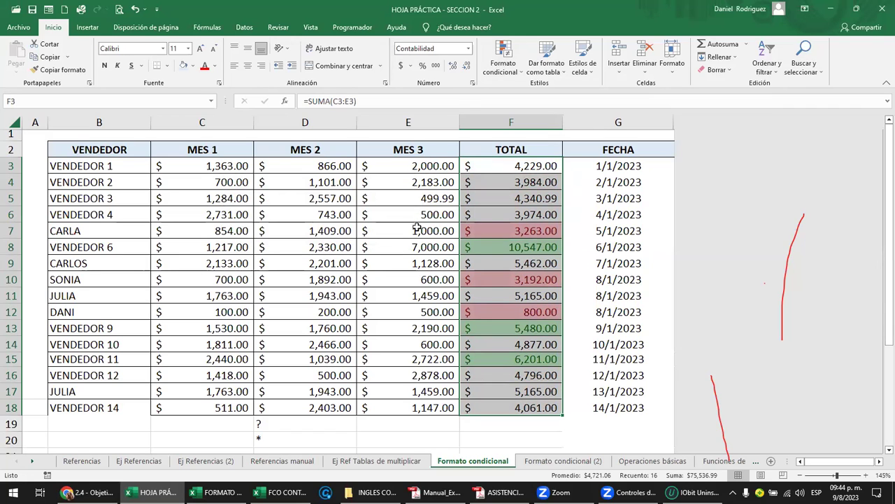
Move the 3 superior rule above the 3 inferior rule and apply the new order
click(503, 70)
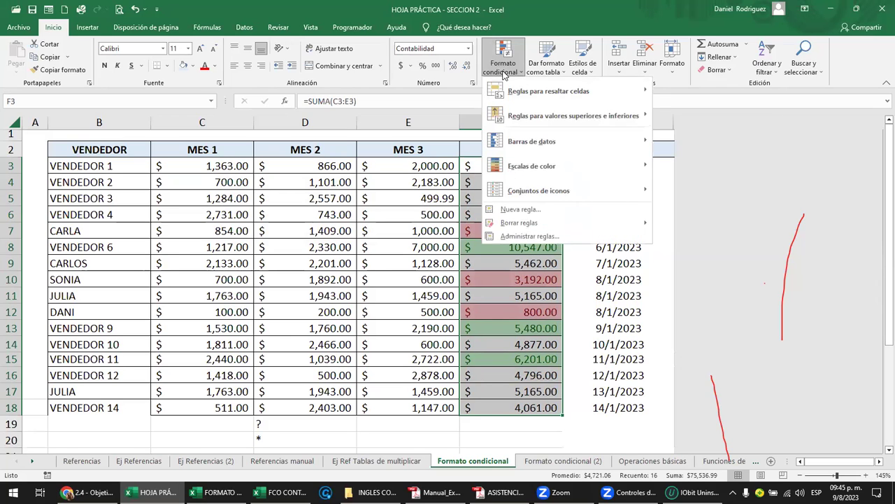
click(562, 241)
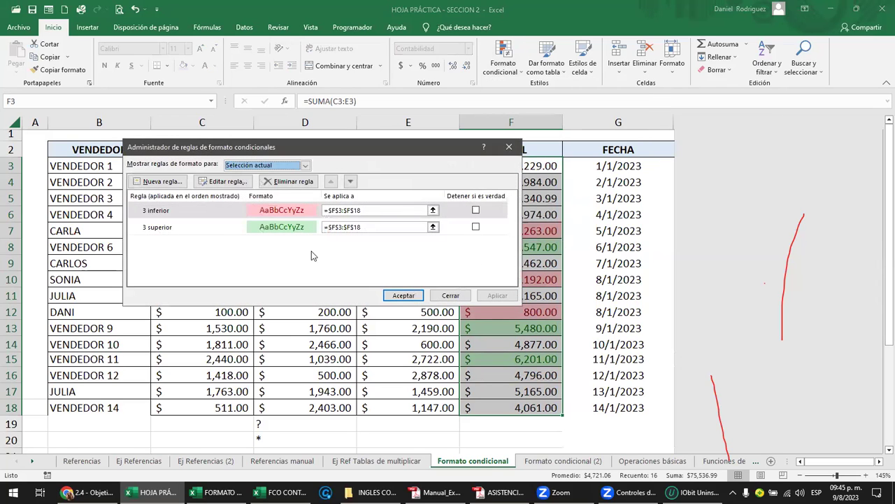
click(176, 216)
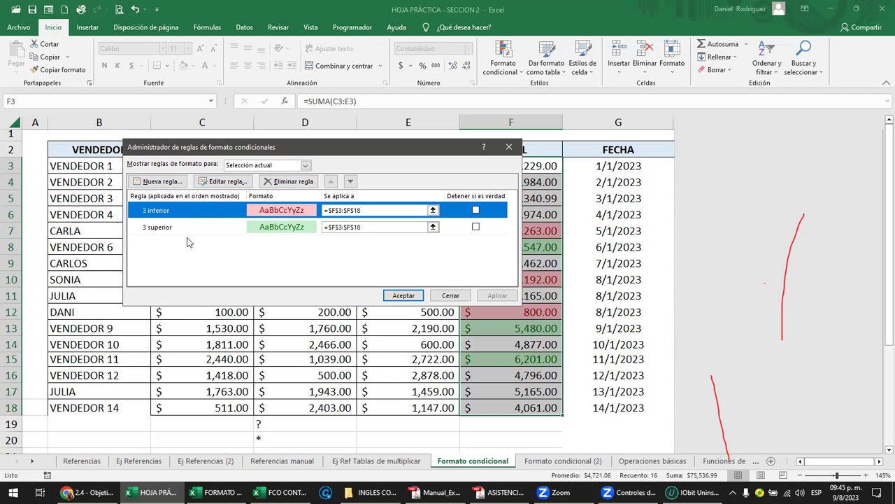
click(172, 228)
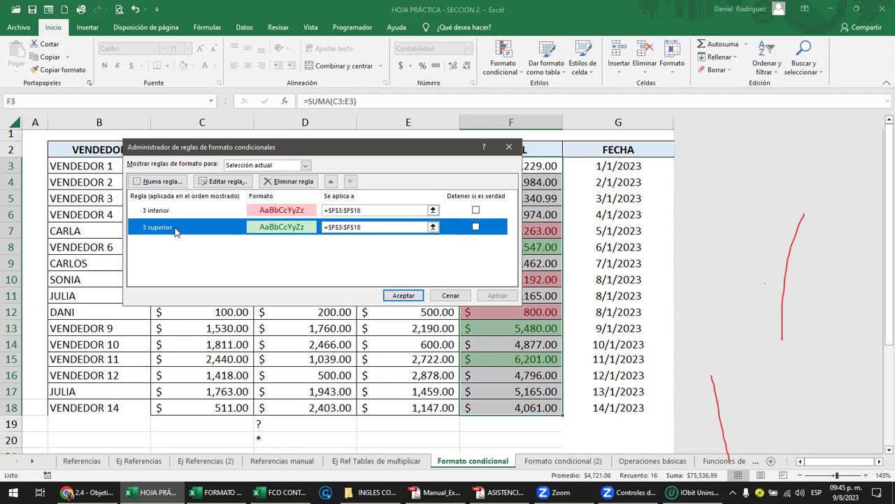
click(332, 182)
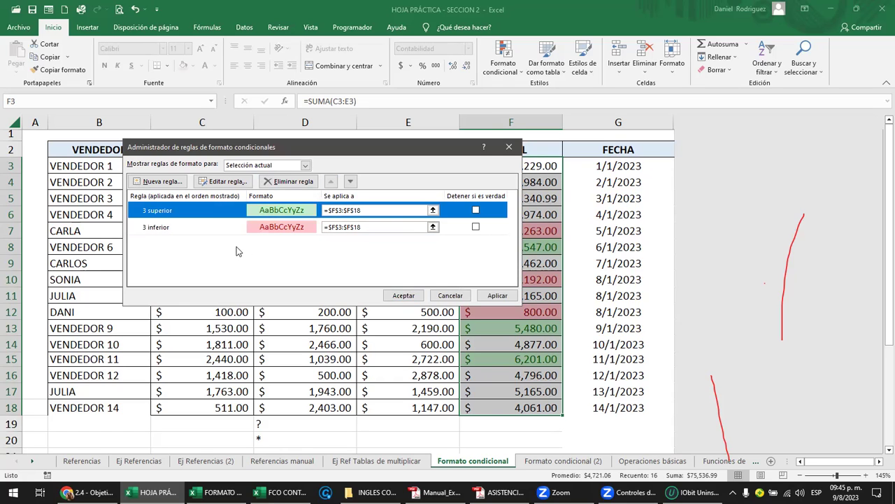
click(498, 295)
Sort the sales table ascending by TOTAL from the Datos tab
click(404, 295)
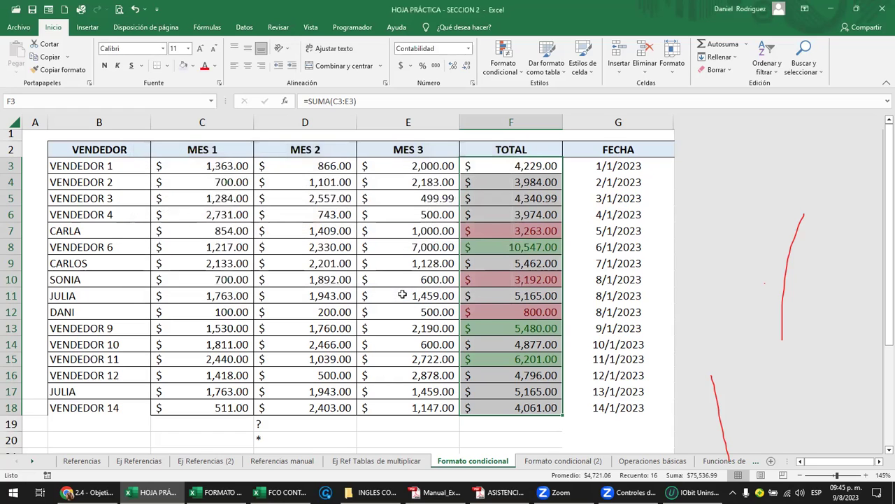
click(517, 166)
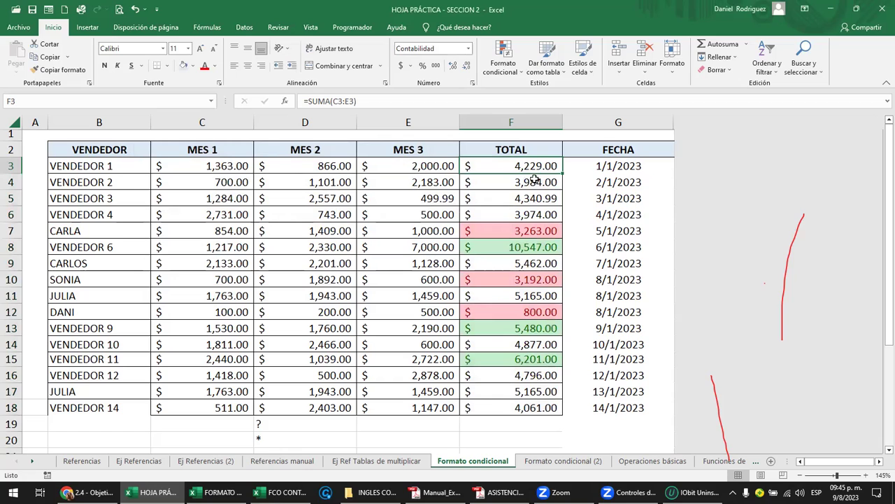
click(511, 150)
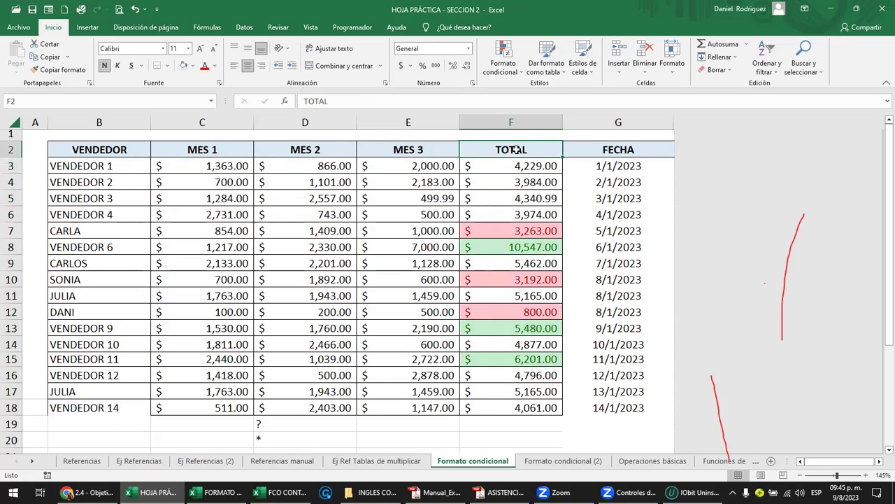
click(244, 26)
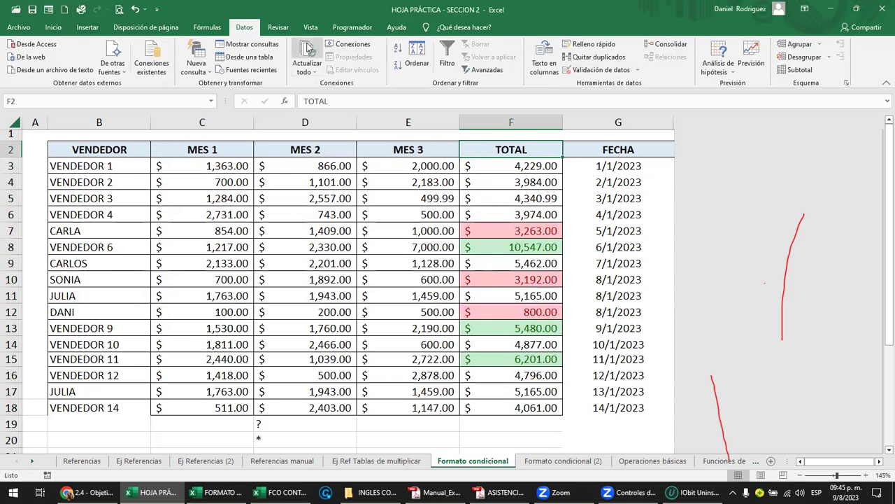
click(397, 56)
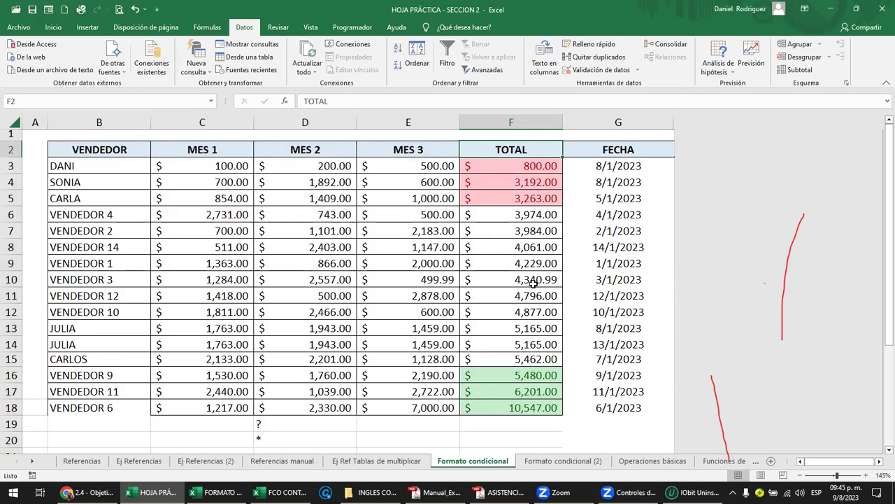
click(396, 68)
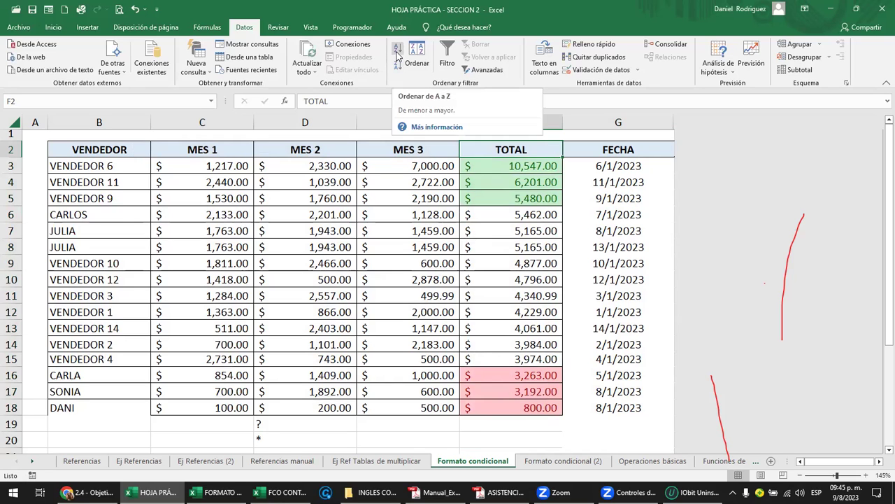
click(397, 56)
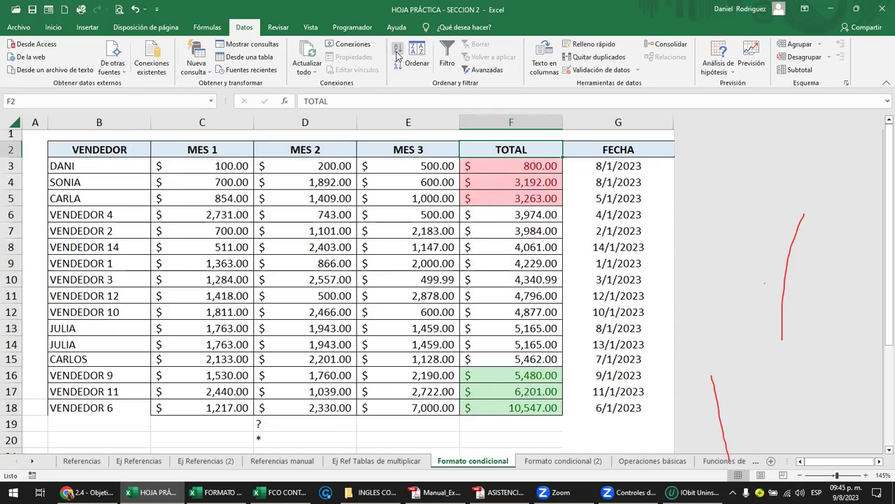
Select the three red-shaded totals, the three green totals, and F11 to check the result
drag(518, 169, 519, 199)
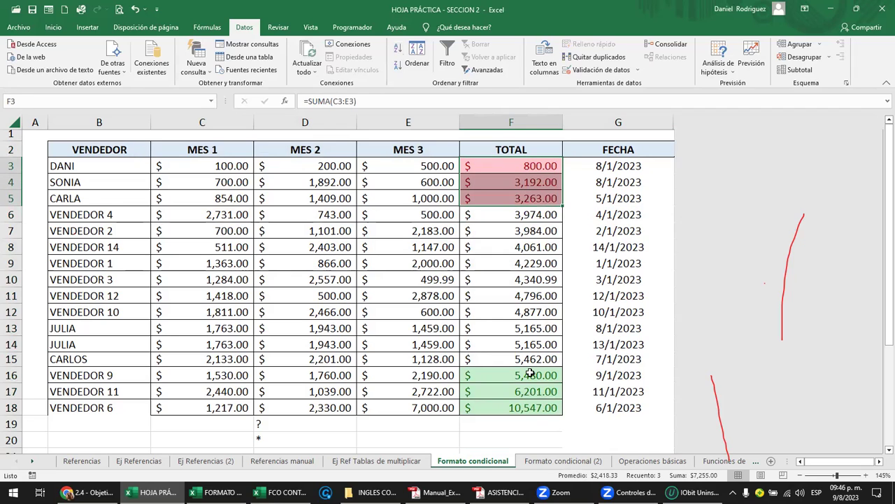
drag(535, 375, 532, 409)
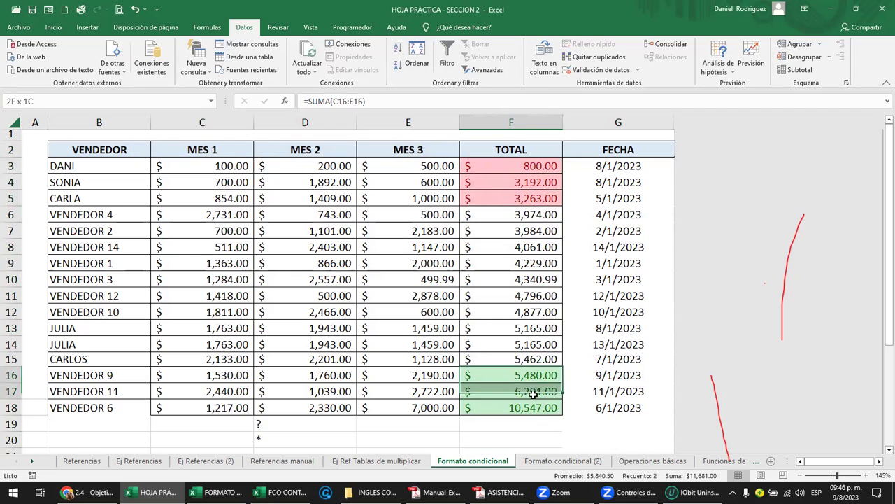
click(504, 296)
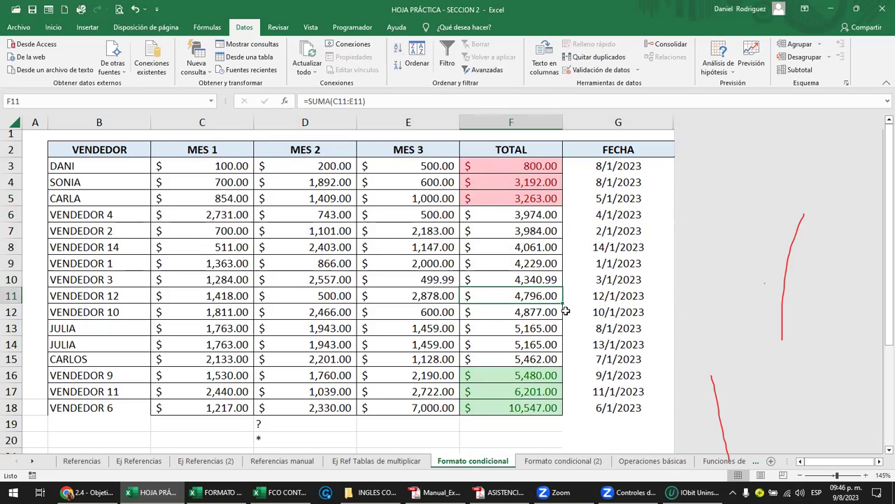
Enter 75000 as VENDEDOR 12's MES 3 value in E11
key(Left)
key(Left)
key(Right)
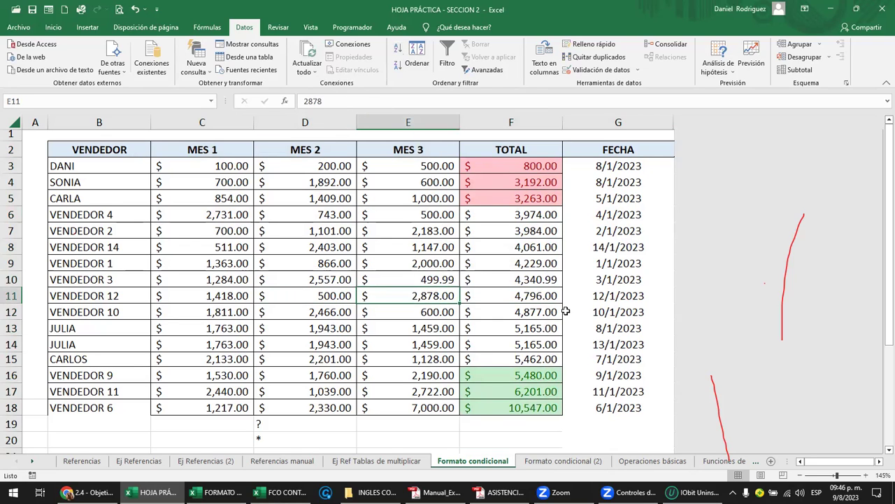
text(75)
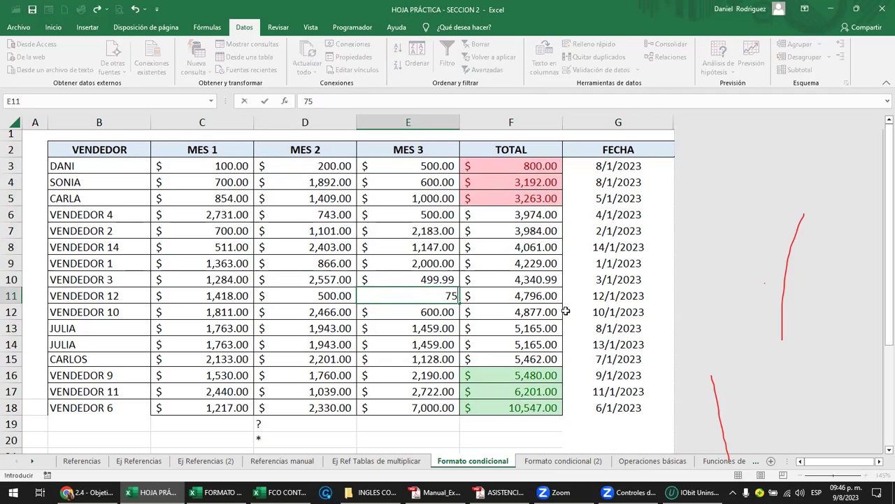
text(000)
key(Return)
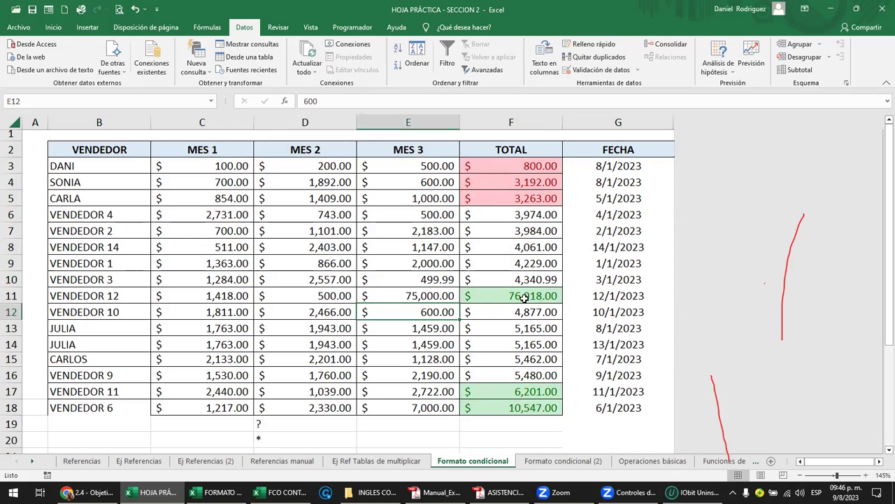
Re-sort the table ascending by TOTAL and inspect the middle totals, F10 and F4
click(520, 149)
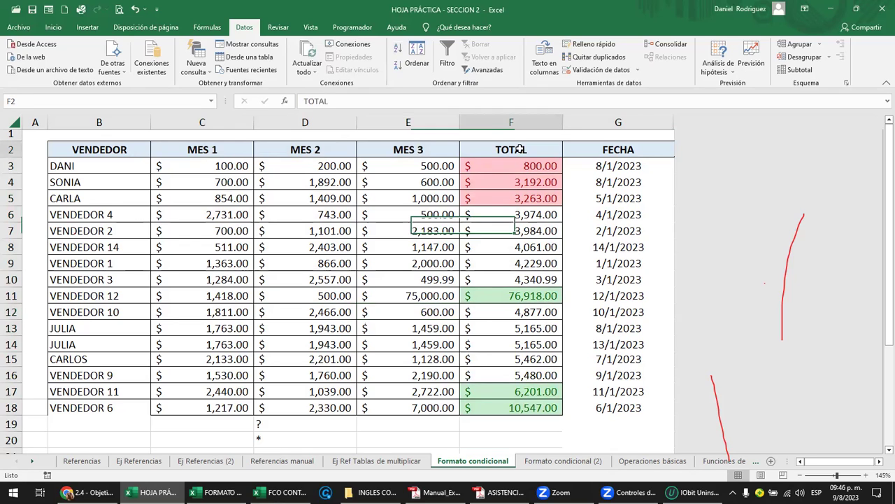
click(397, 49)
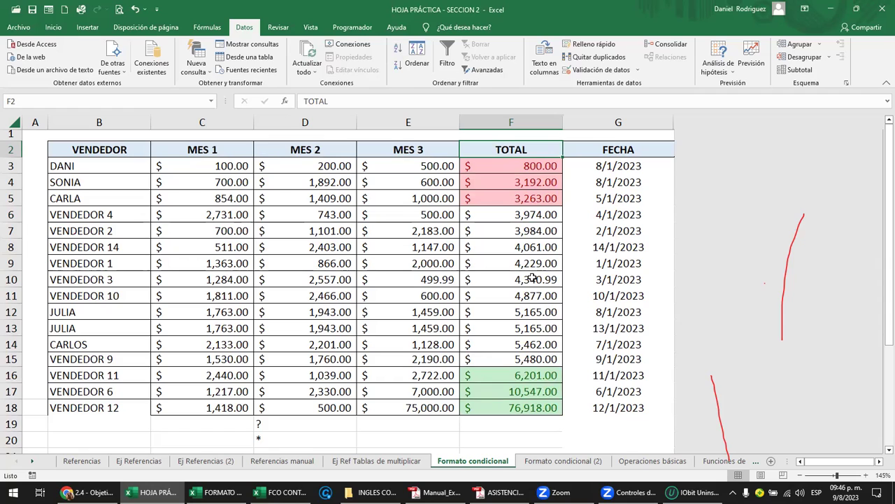
drag(516, 219, 517, 357)
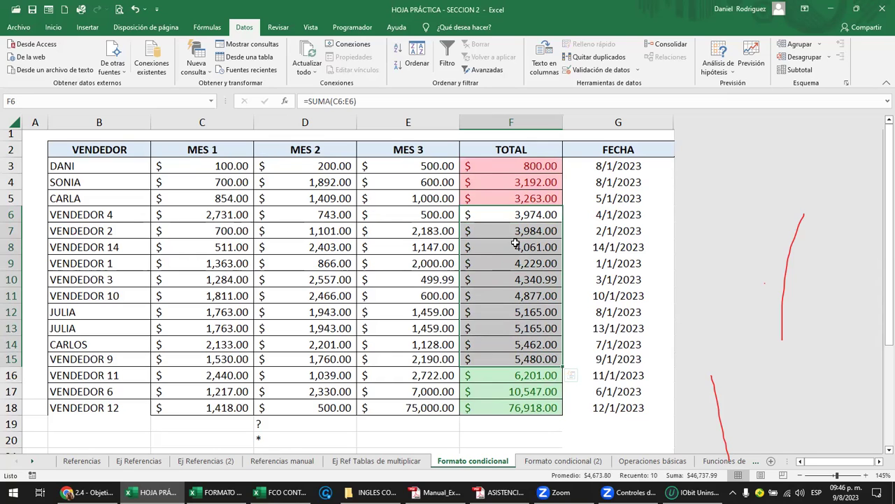
click(499, 282)
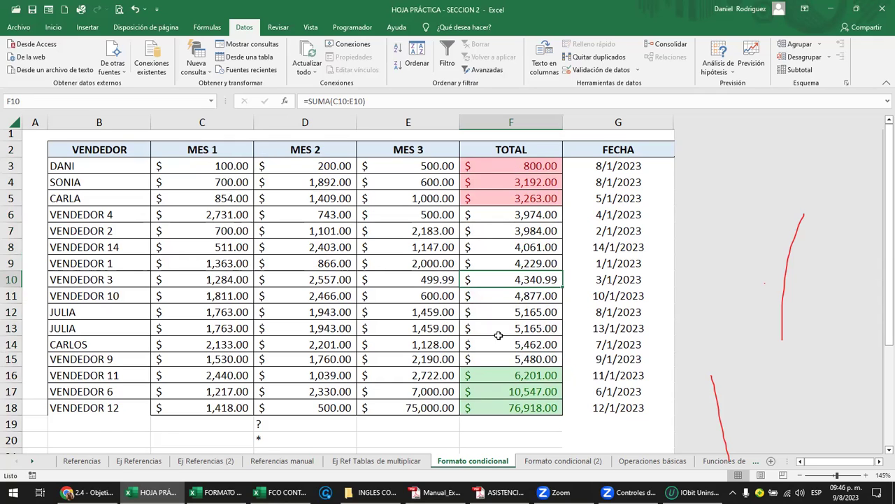
click(516, 183)
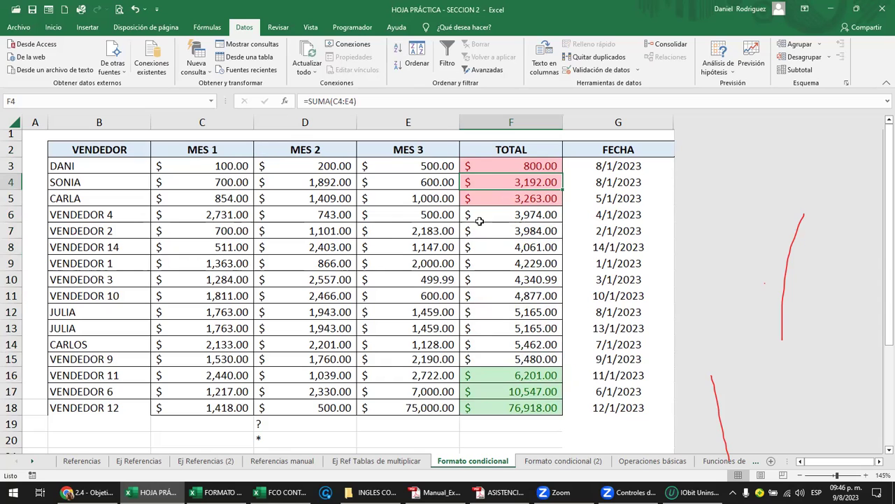
Edit the green top-values rule so it highlights only the top 1 total, and apply
click(53, 26)
click(503, 57)
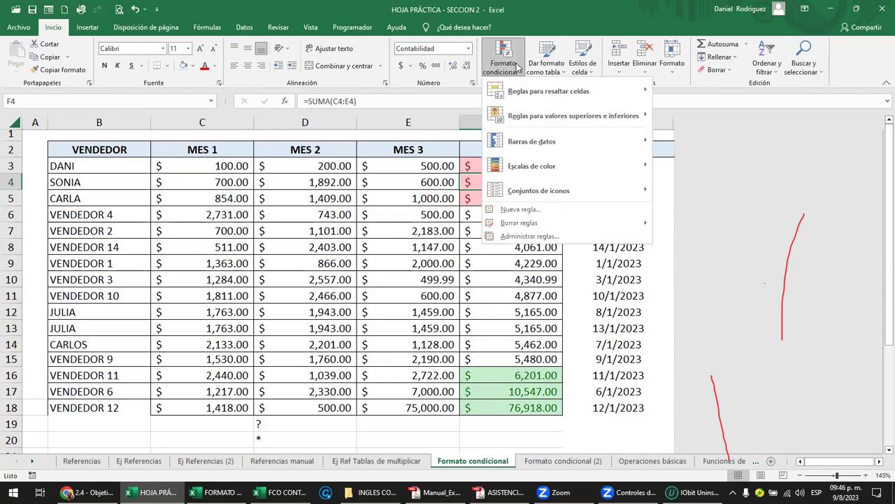
click(539, 236)
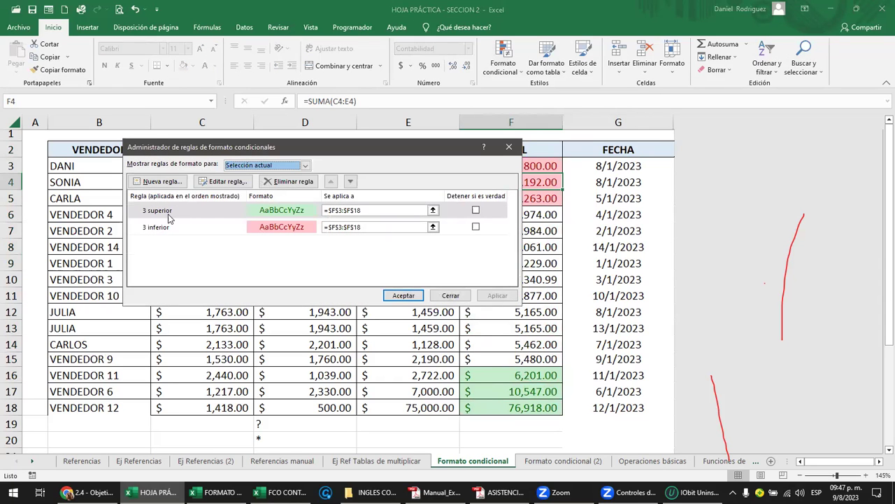
click(166, 211)
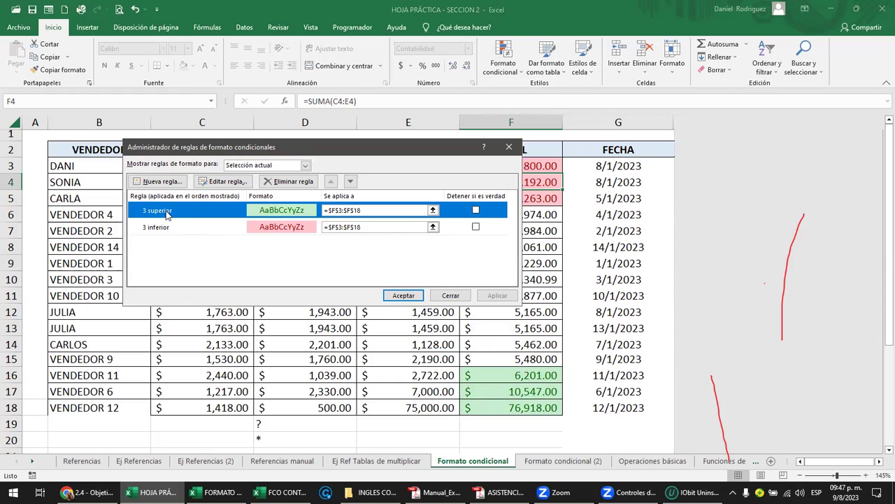
click(235, 183)
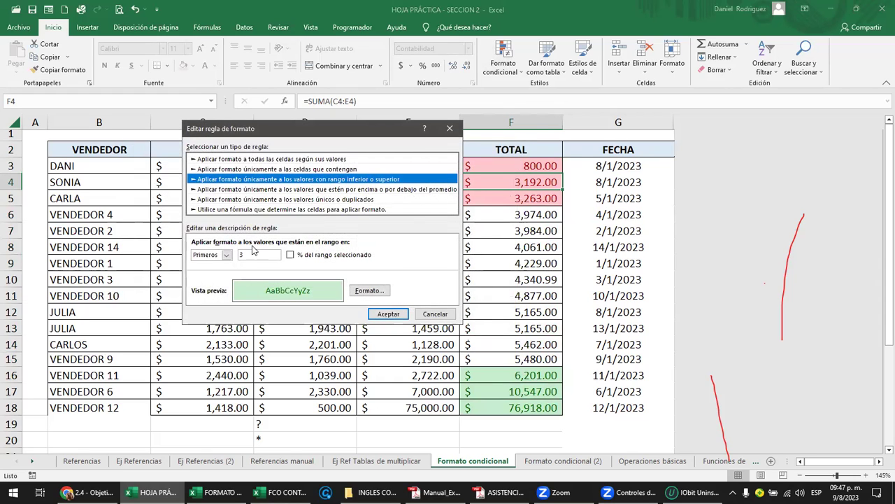
click(243, 254)
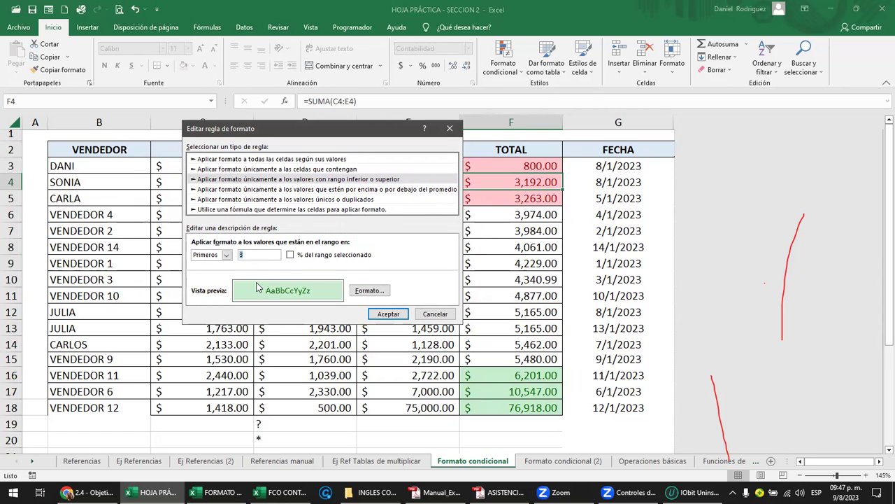
text(1)
click(388, 314)
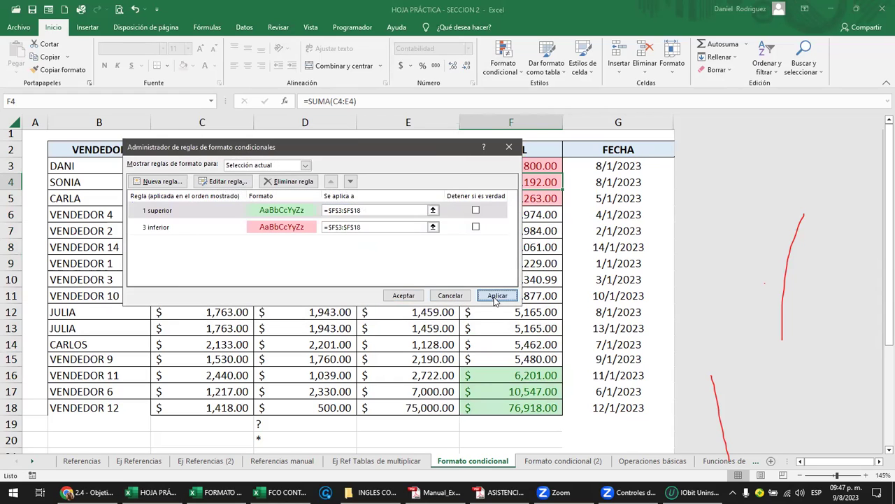
click(497, 295)
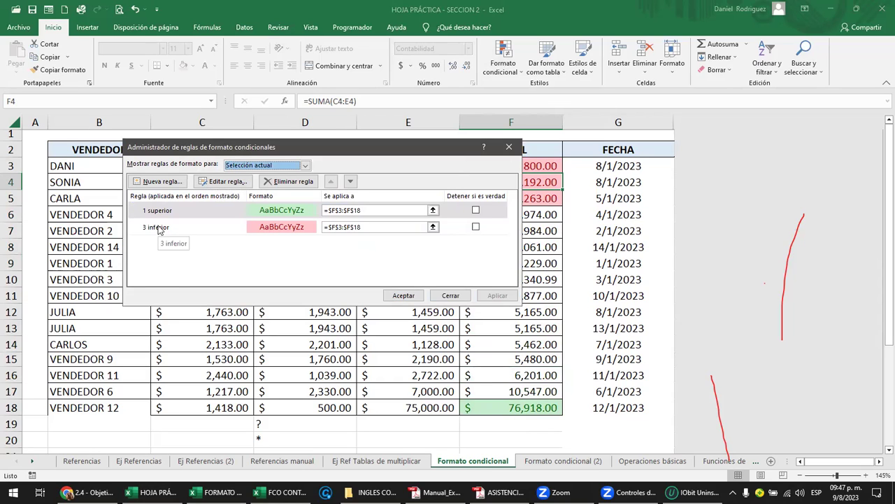
Set the red bottom-values rule to 1, then check 800 in F3 and 76,918 in F18
click(160, 231)
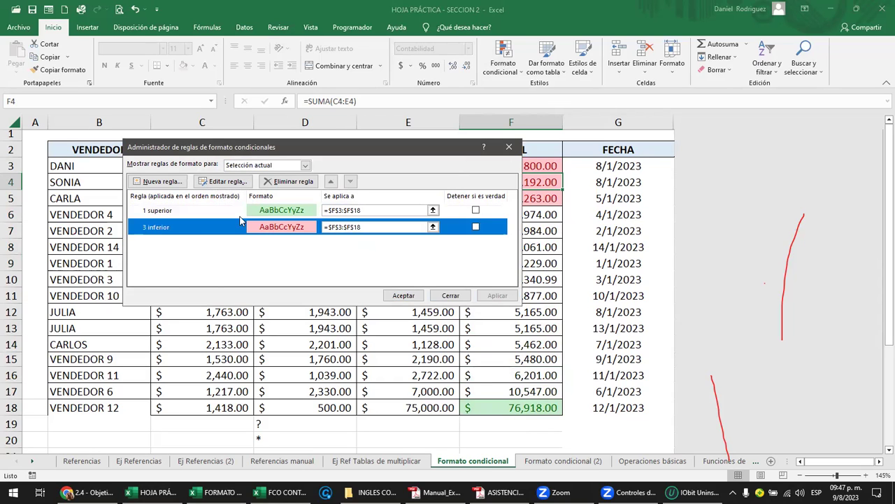
click(234, 186)
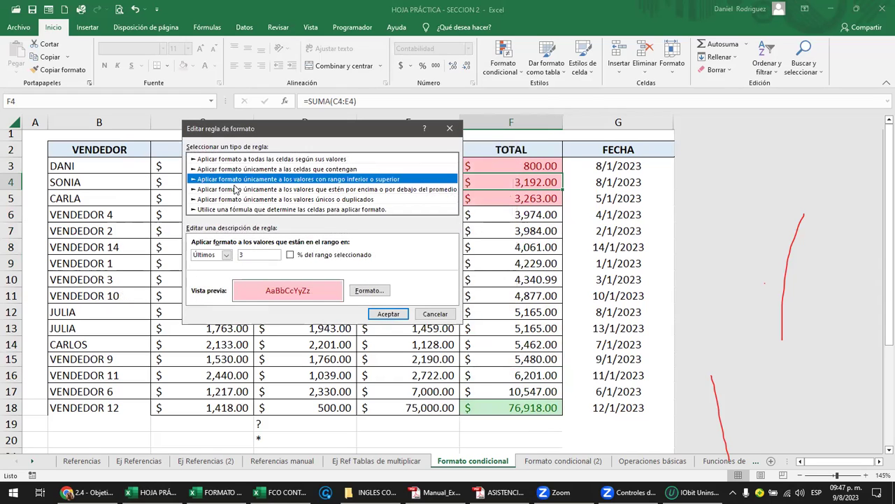
click(249, 257)
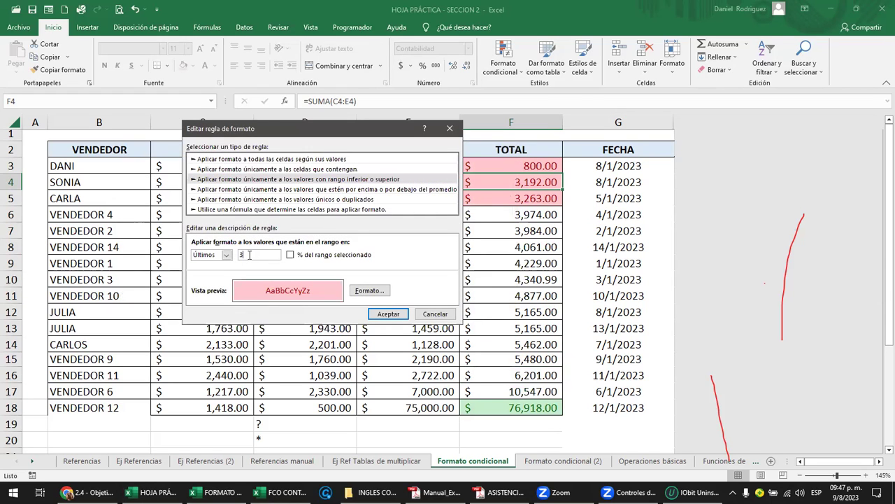
text(1)
click(387, 314)
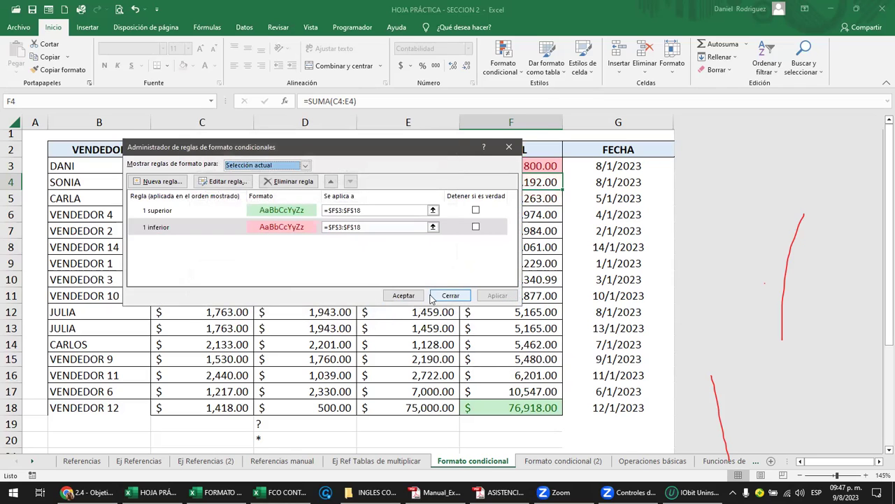
click(400, 296)
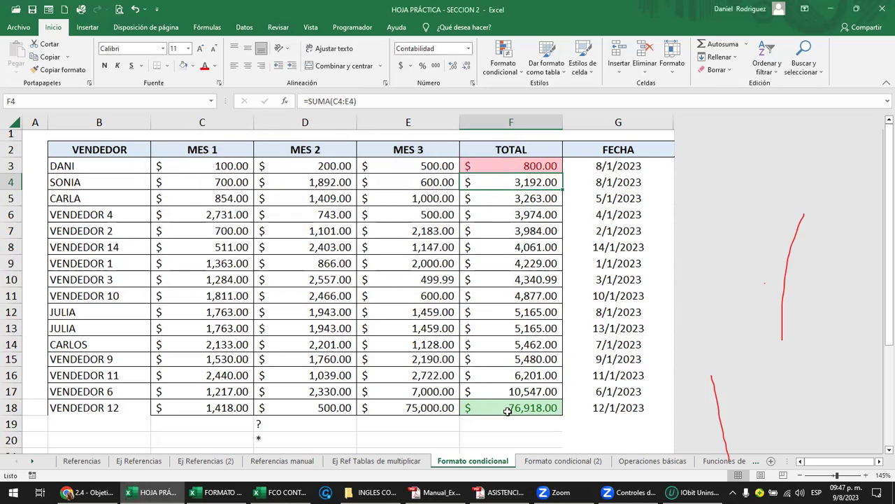
click(536, 170)
click(549, 408)
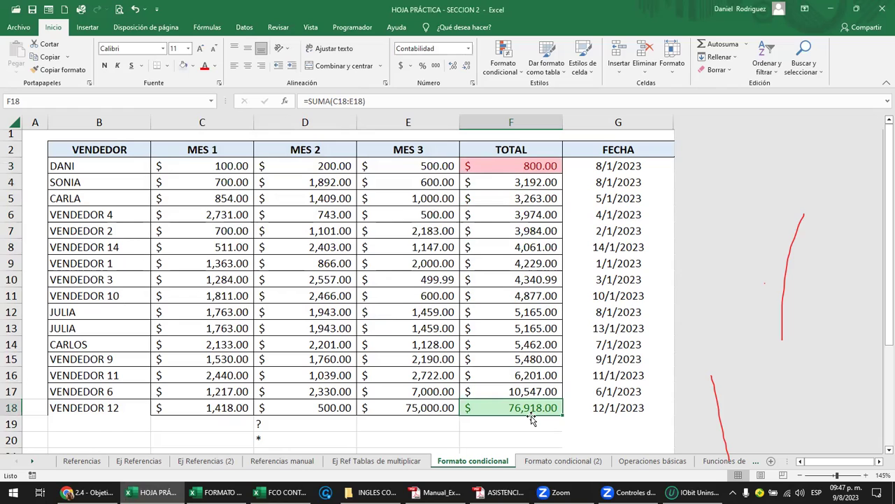
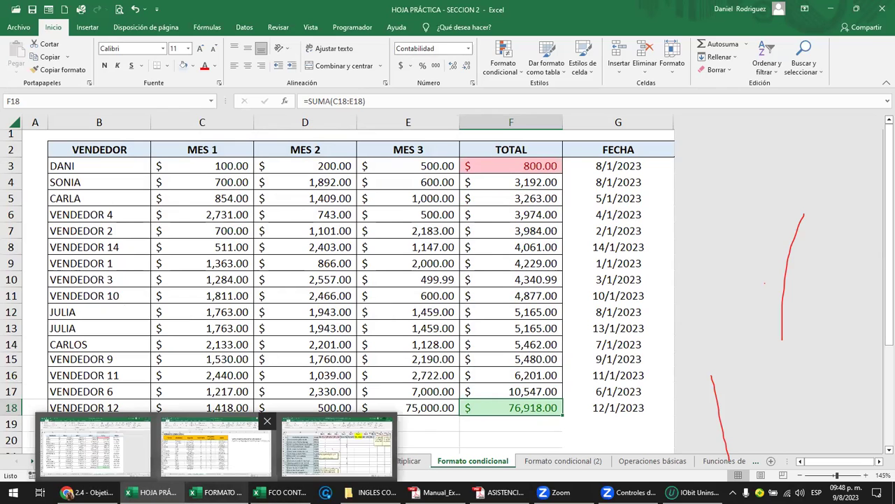
Leave the FORMATO CONDICIONAL workbook and bring up Manual_Excel_Basico.pdf at page 42 on conditional formatting
click(215, 448)
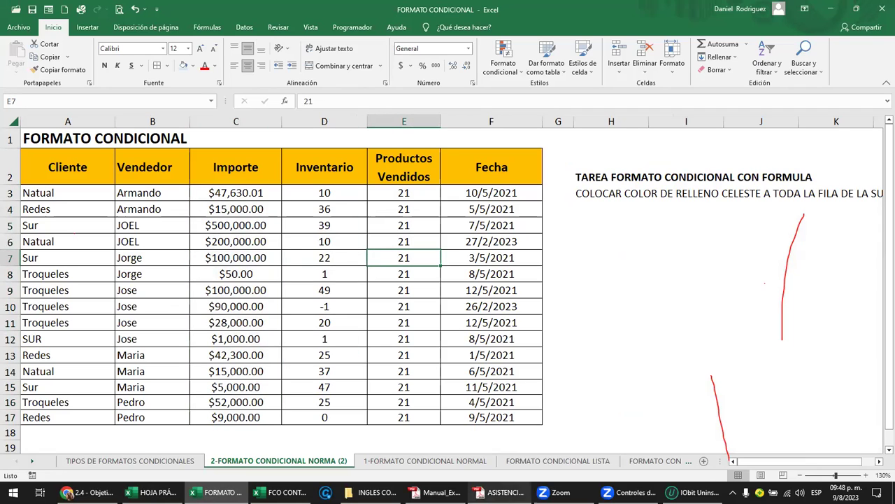
click(500, 492)
key(alt+Tab)
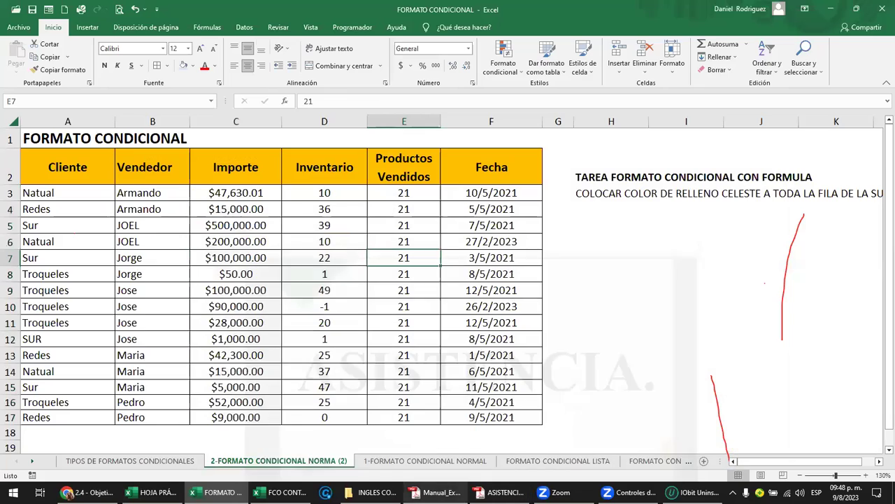
scroll(469, 317, down, 3)
Scroll to the 'Mayor que 60' example and snapshot-select its figure
scroll(472, 316, down, 5)
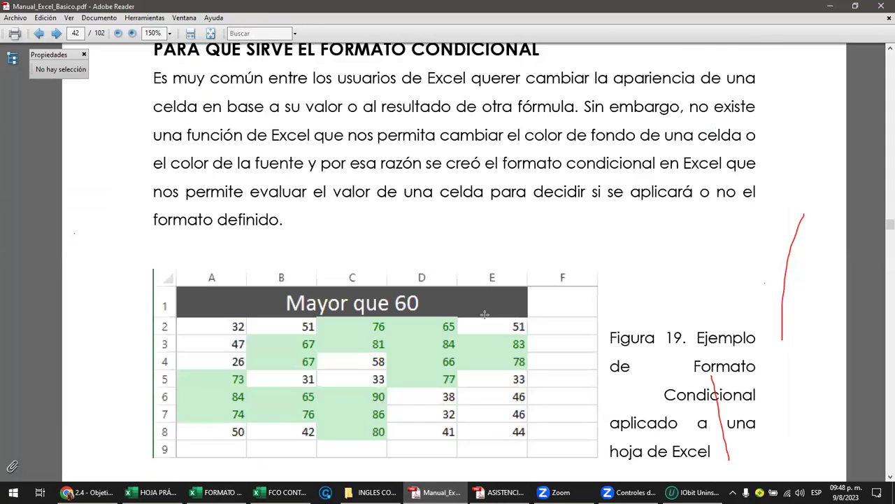
scroll(479, 316, down, 2)
scroll(485, 316, down, 1)
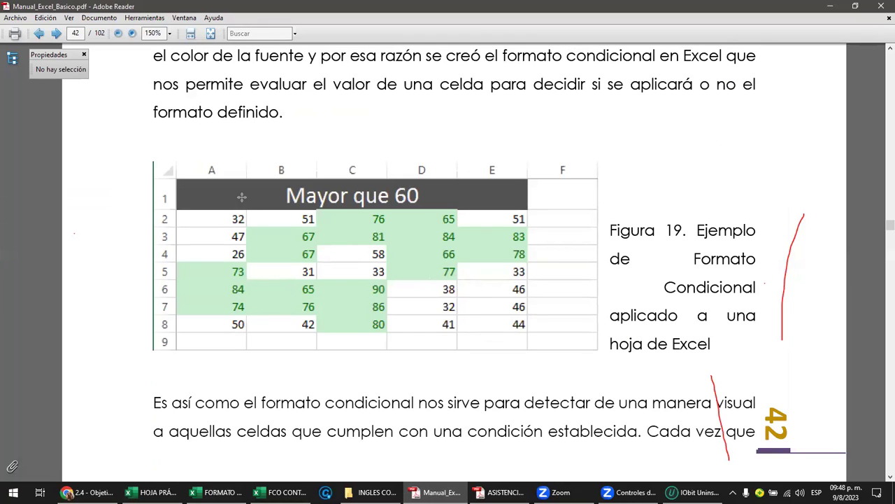
drag(520, 337, 528, 338)
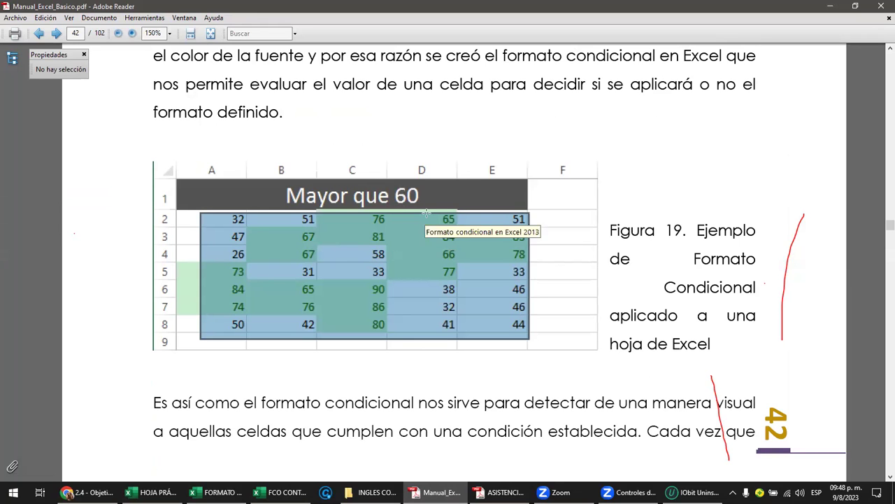
click(659, 194)
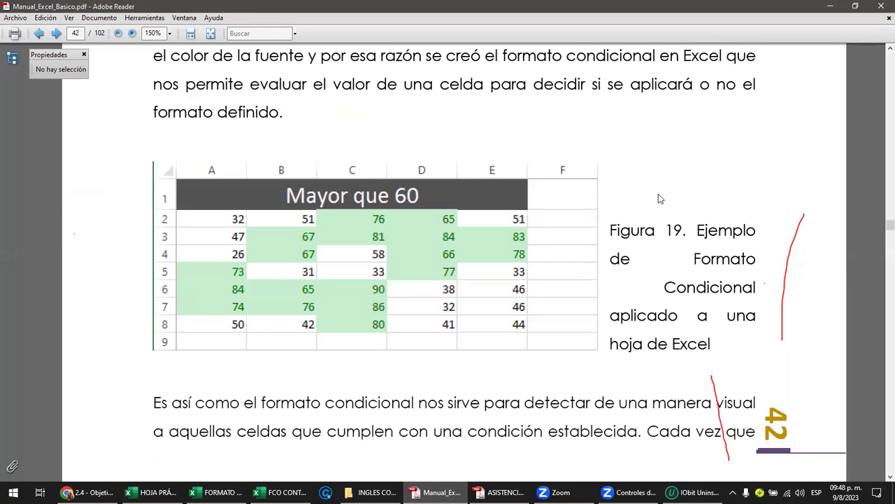
Scroll to the rules manager figure on rule priority and select its rule format samples
scroll(658, 194, down, 5)
scroll(672, 201, down, 6)
scroll(672, 200, down, 4)
scroll(670, 201, down, 2)
scroll(669, 200, down, 2)
scroll(670, 201, down, 2)
scroll(670, 200, down, 1)
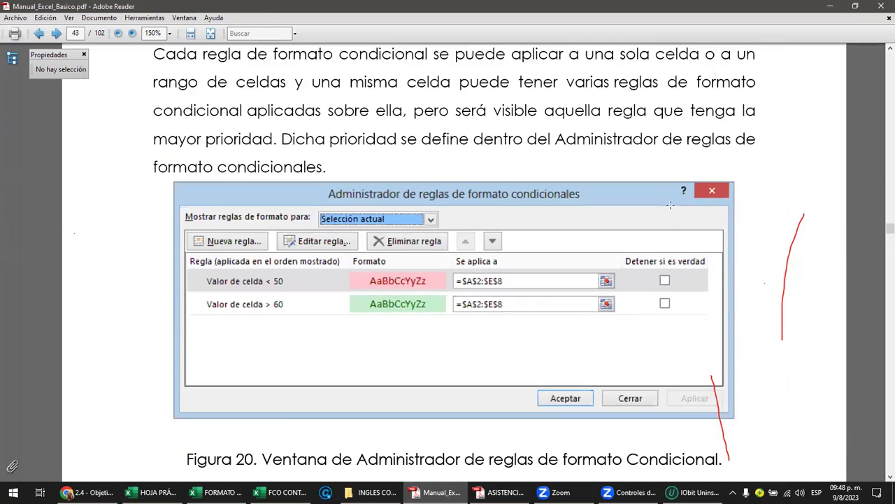
scroll(669, 201, down, 1)
scroll(668, 200, down, 1)
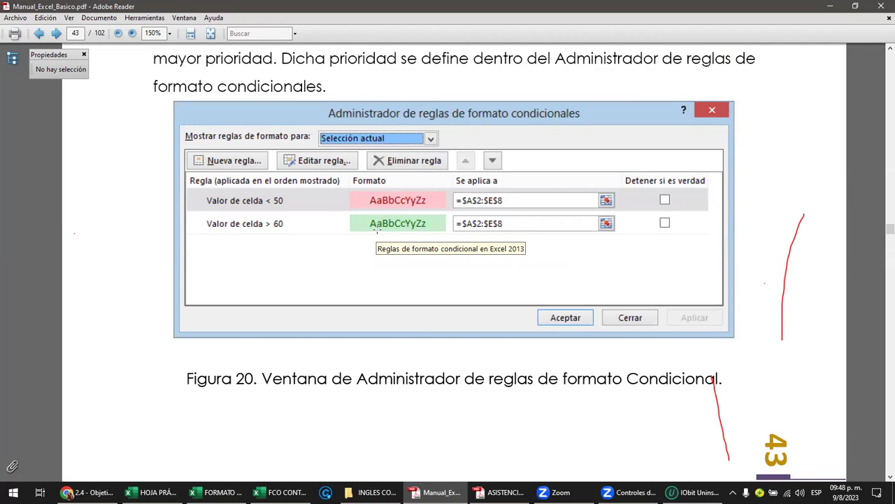
scroll(378, 233, down, 3)
scroll(381, 233, down, 4)
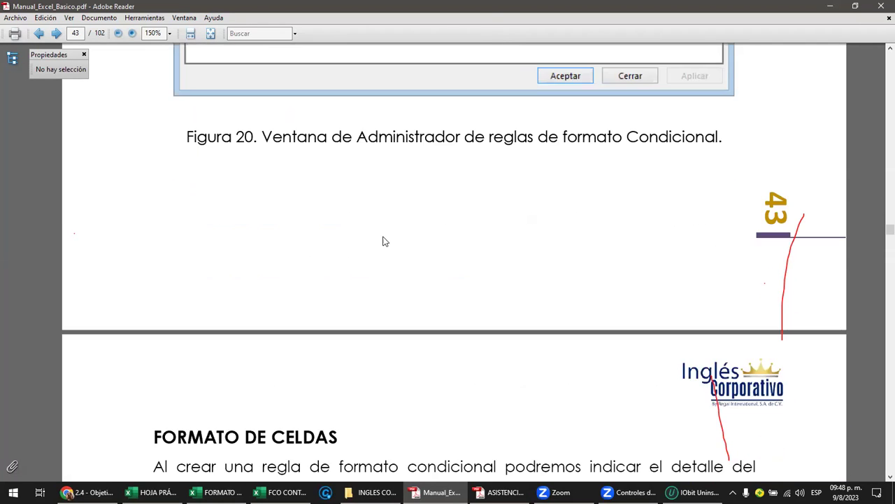
scroll(385, 236, up, 4)
scroll(384, 236, up, 4)
scroll(384, 236, down, 3)
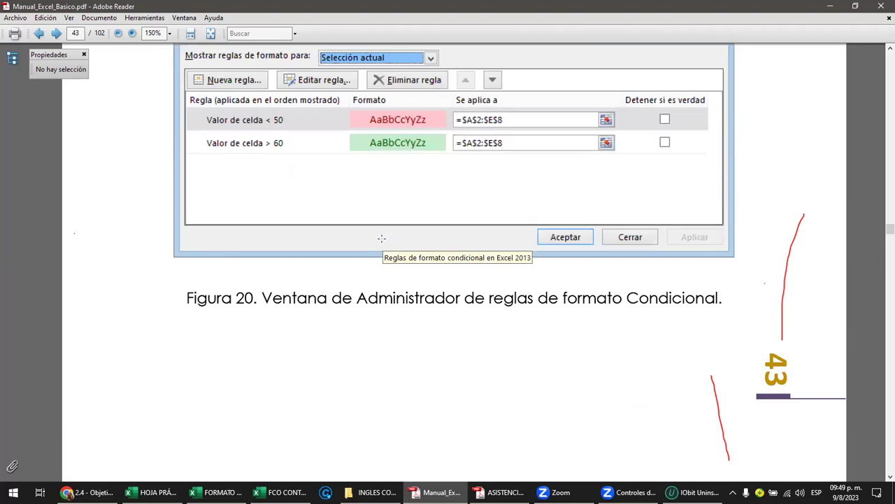
scroll(381, 238, down, 5)
scroll(379, 243, down, 6)
scroll(378, 244, down, 4)
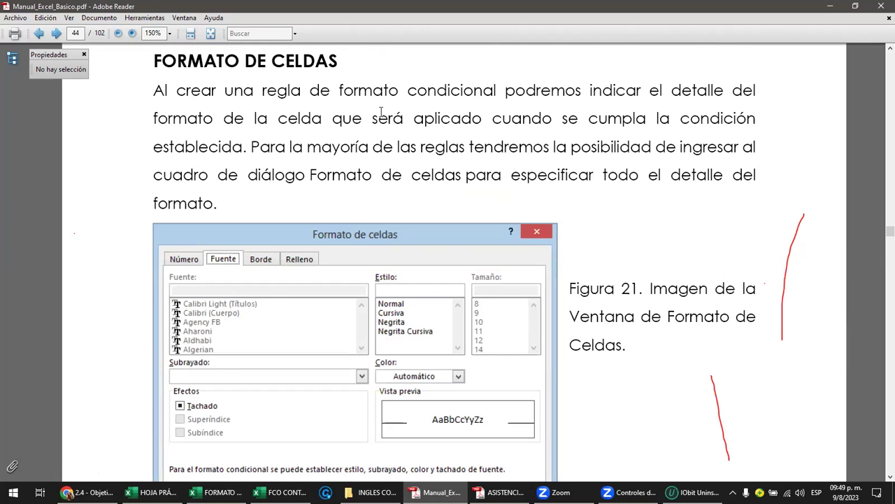
scroll(381, 112, up, 3)
scroll(445, 231, up, 4)
scroll(445, 231, up, 8)
scroll(445, 231, up, 4)
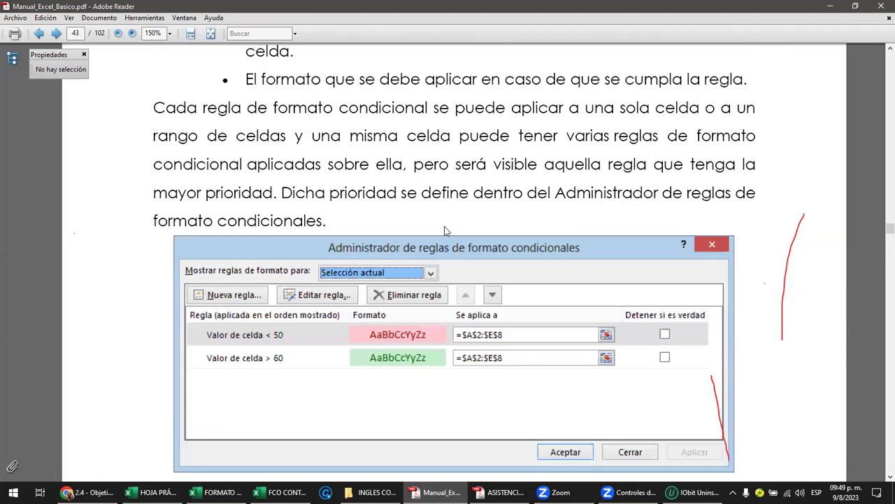
drag(345, 325, 454, 379)
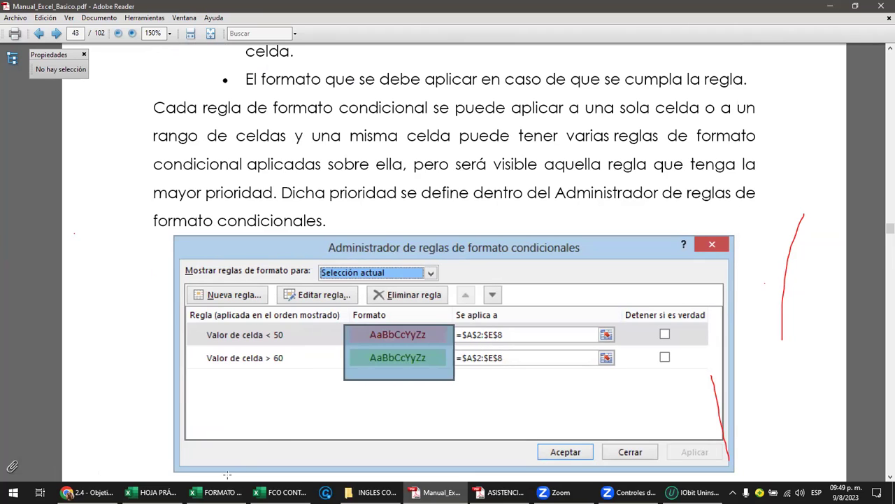
Return to the HOJA PRÁCTICA workbook and inspect the SUMA formulas in F3 and F18
mouse_move(152, 492)
click(95, 445)
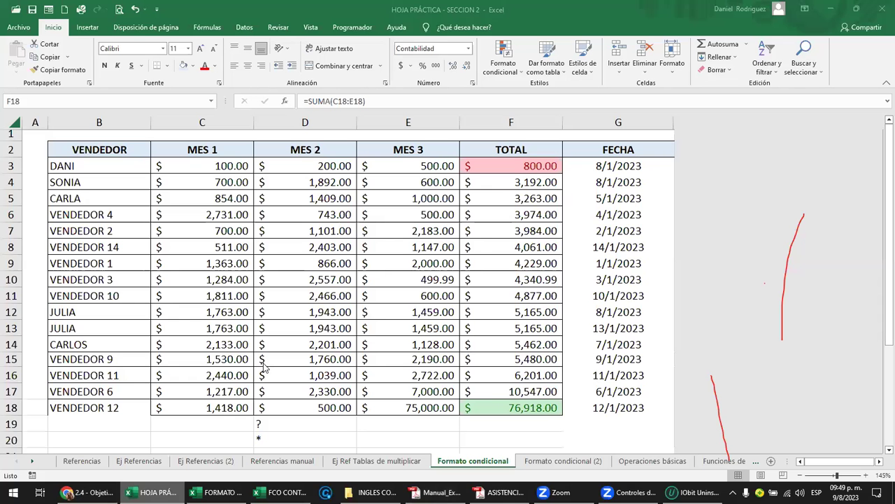
click(511, 161)
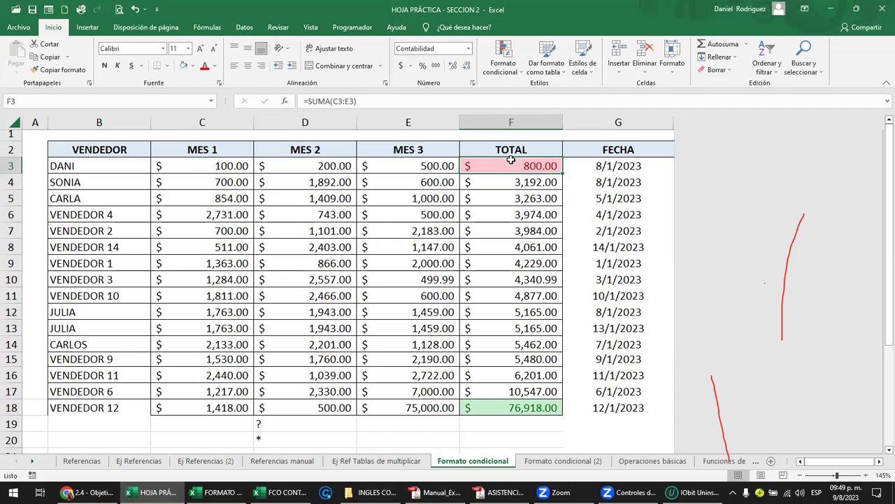
click(541, 406)
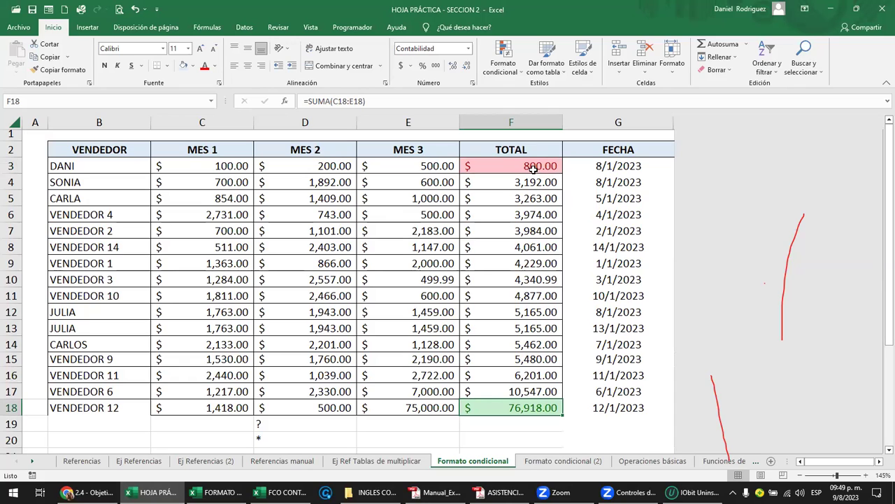
click(490, 166)
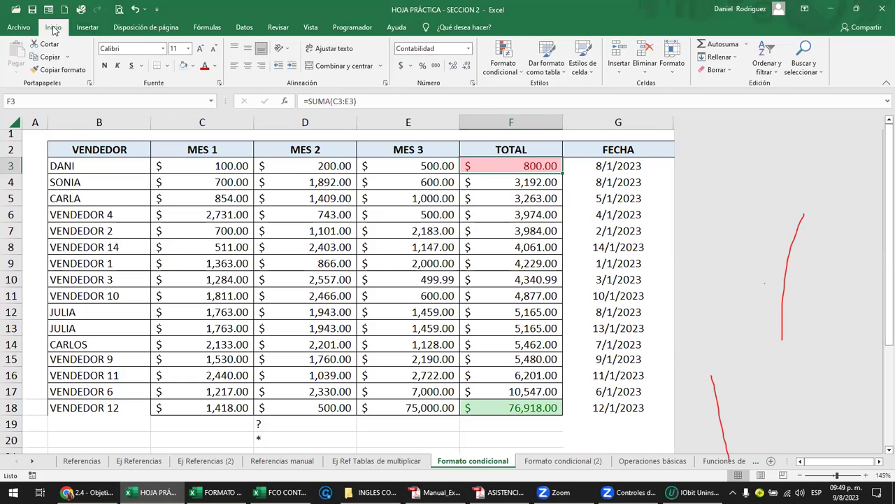
click(503, 59)
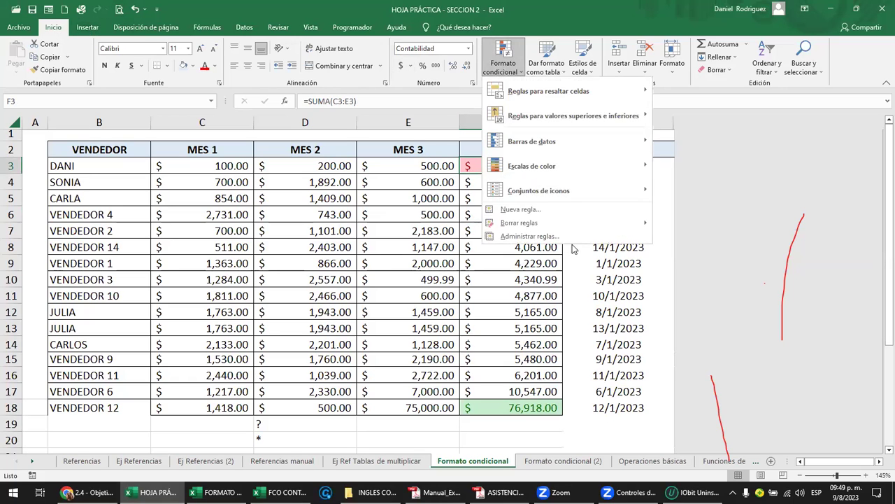
Edit the '1 superior' rule on $F$3:$F$18 to use no fill (Sin color) and apply it
click(553, 236)
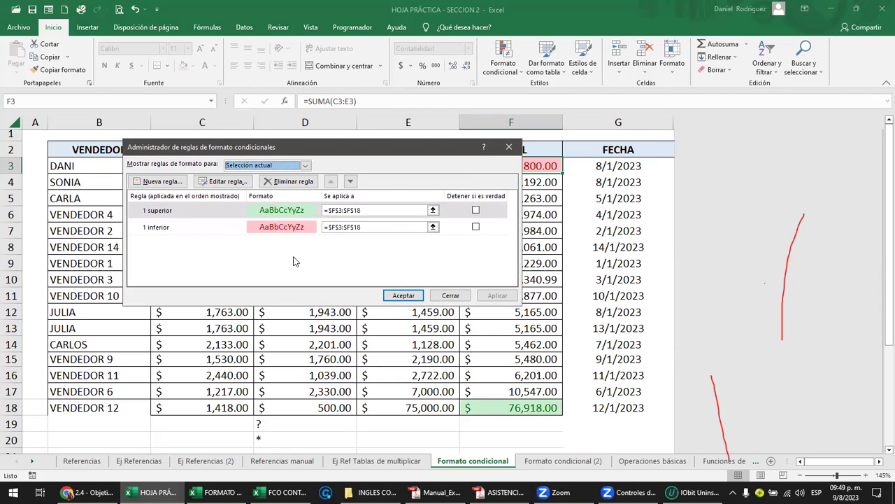
click(159, 215)
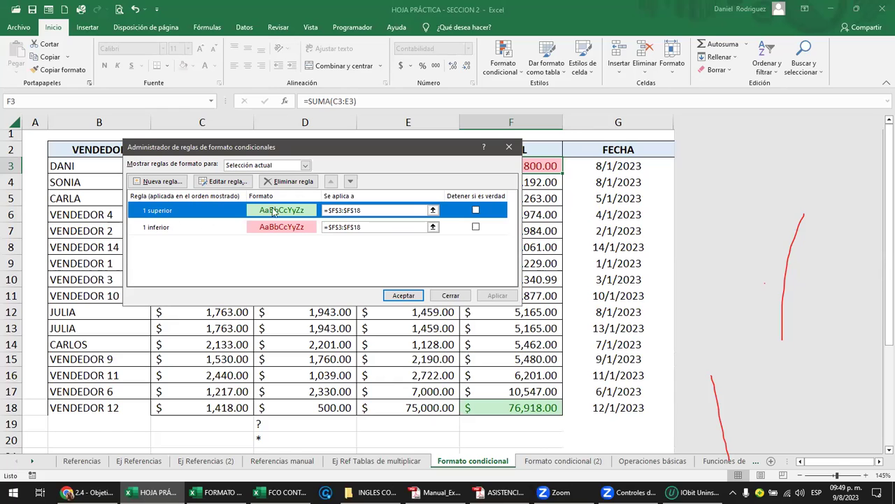
click(219, 184)
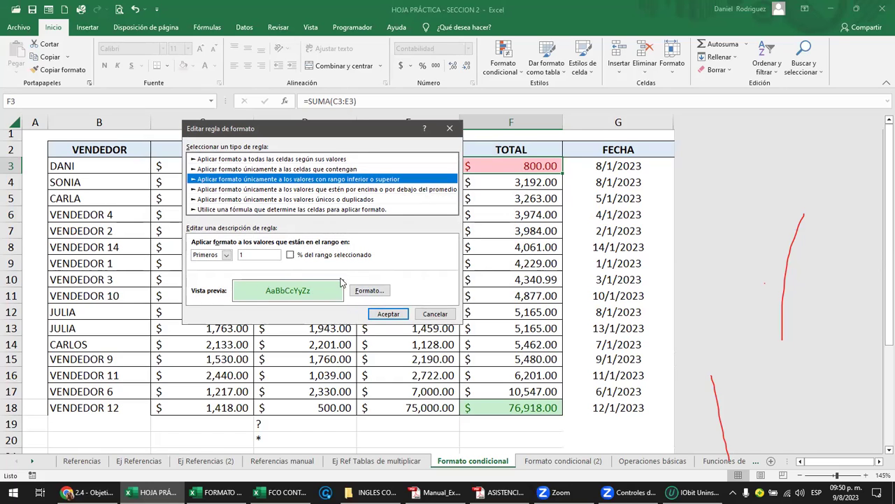
click(371, 291)
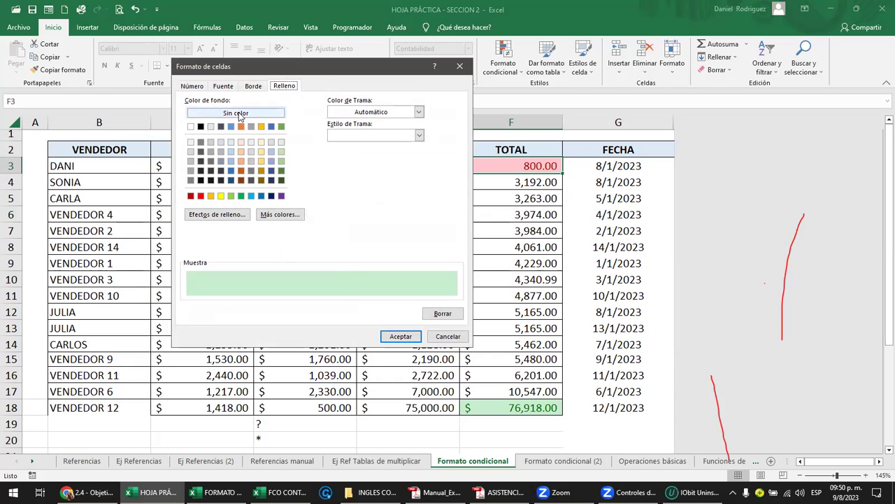
click(239, 115)
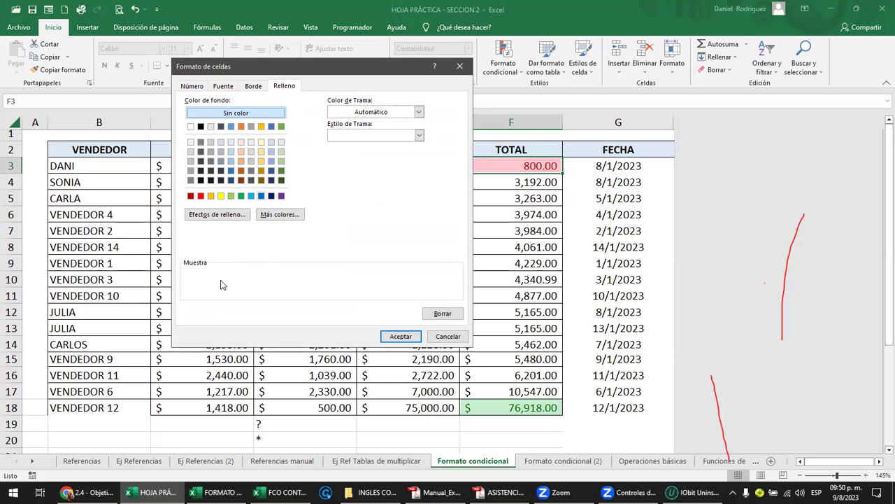
click(400, 338)
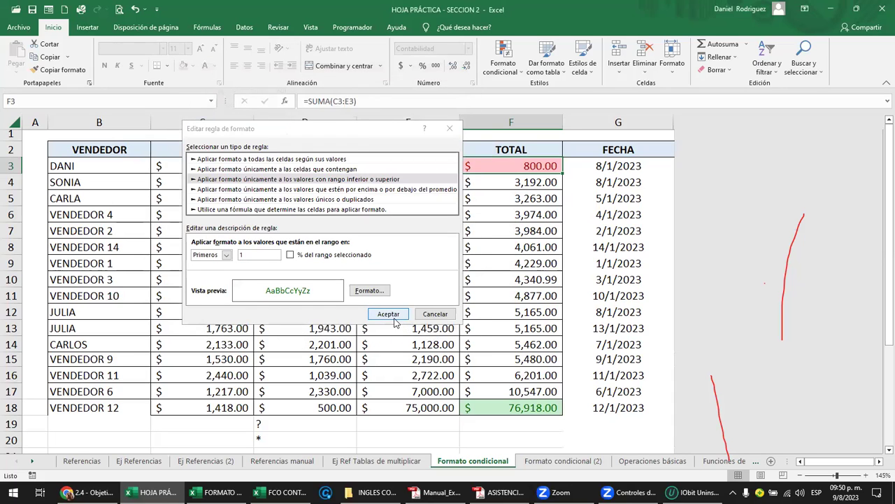
click(388, 315)
click(499, 298)
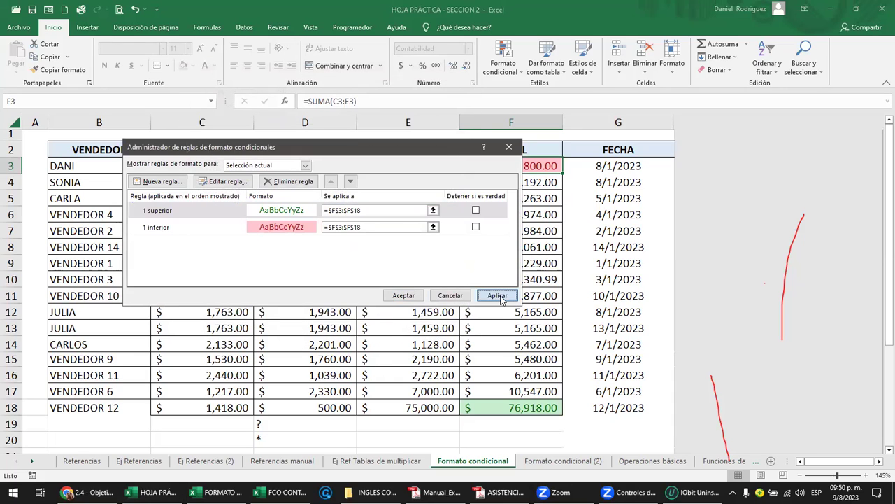
drag(429, 150, 346, 134)
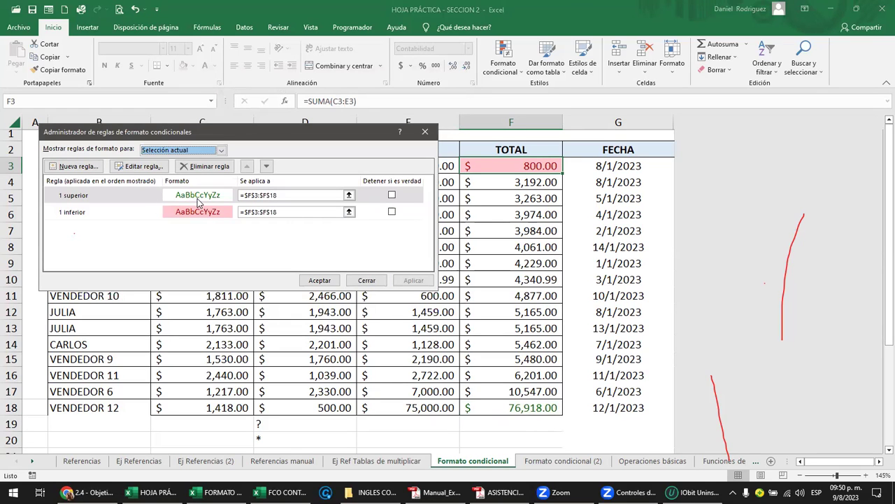
Reopen the '1 superior' rule's format, keeping green font and removing the background fill
click(106, 198)
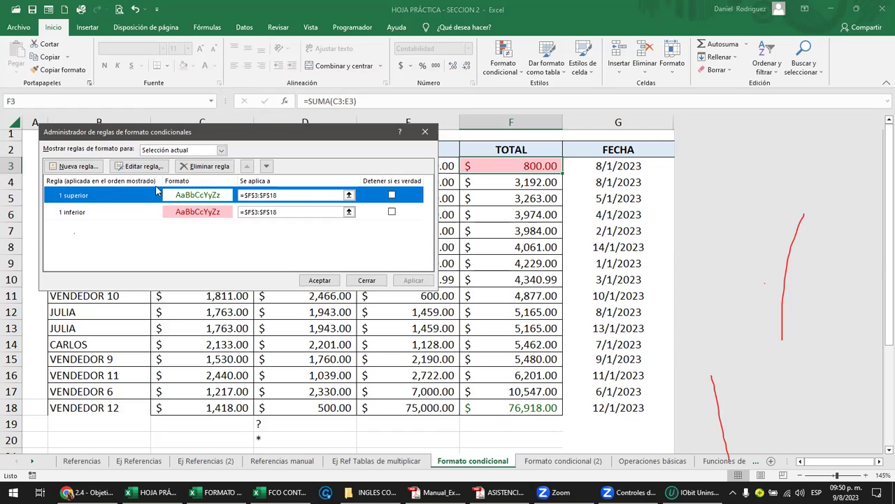
click(140, 166)
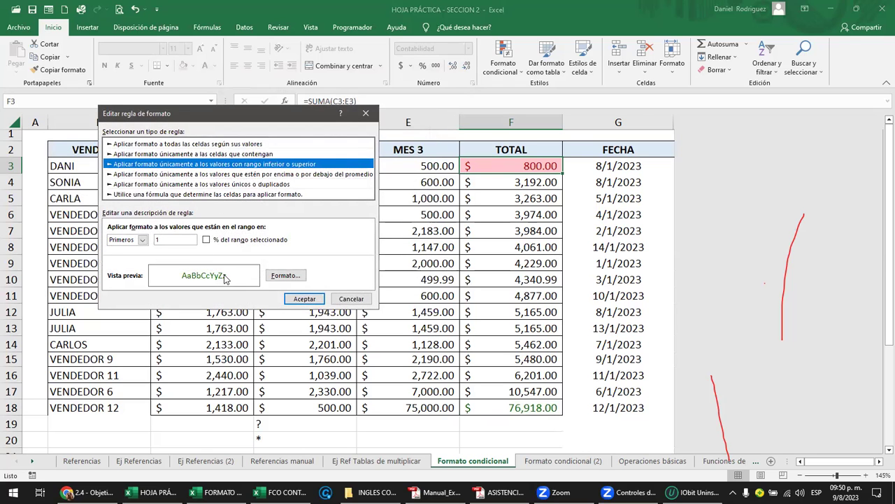
click(285, 279)
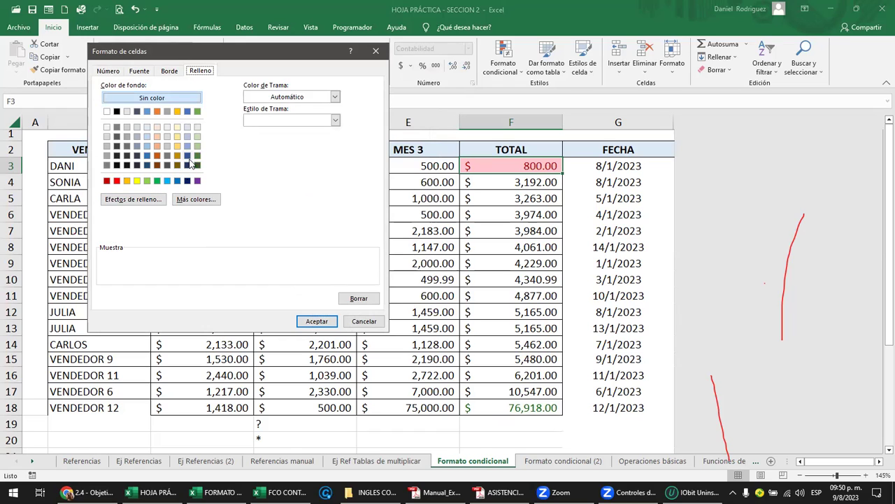
click(157, 181)
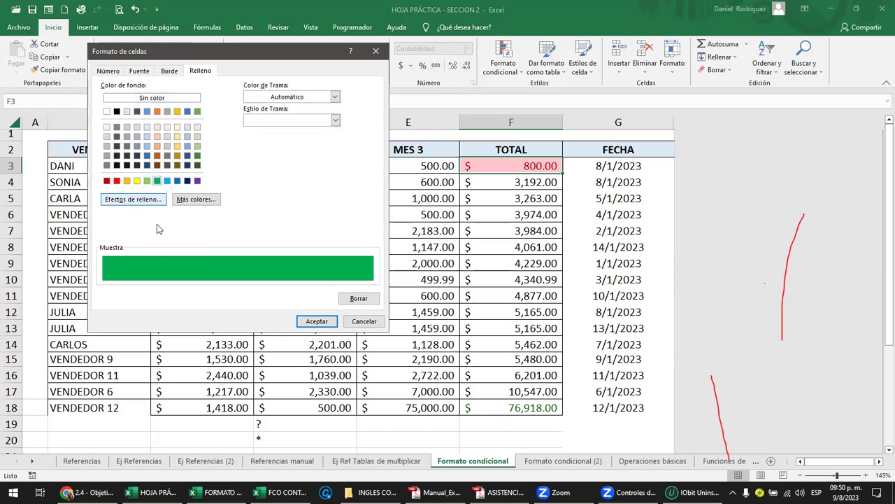
click(139, 72)
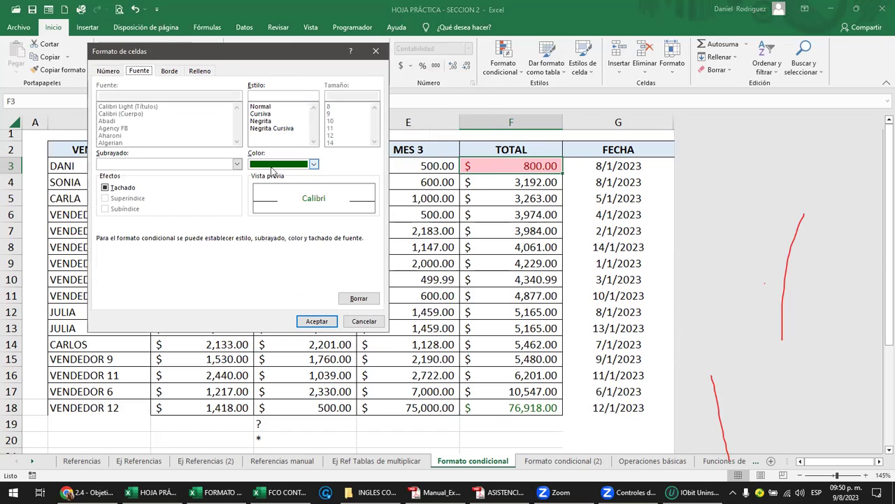
click(314, 166)
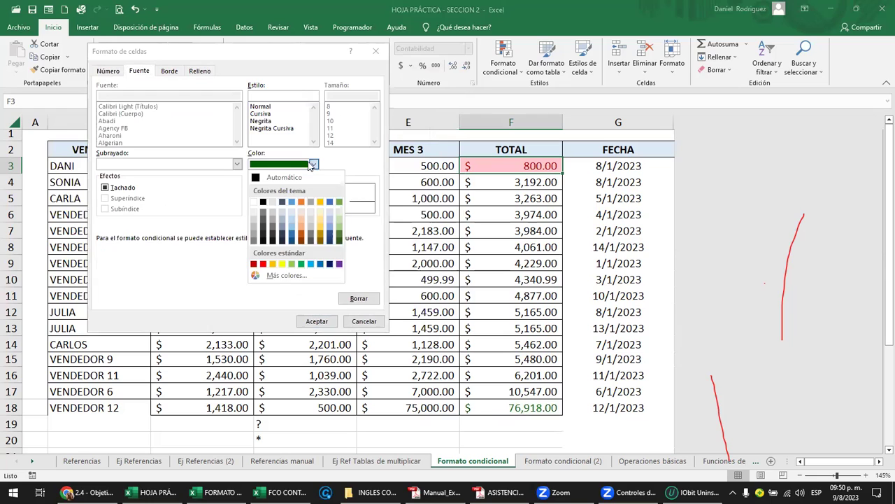
click(201, 78)
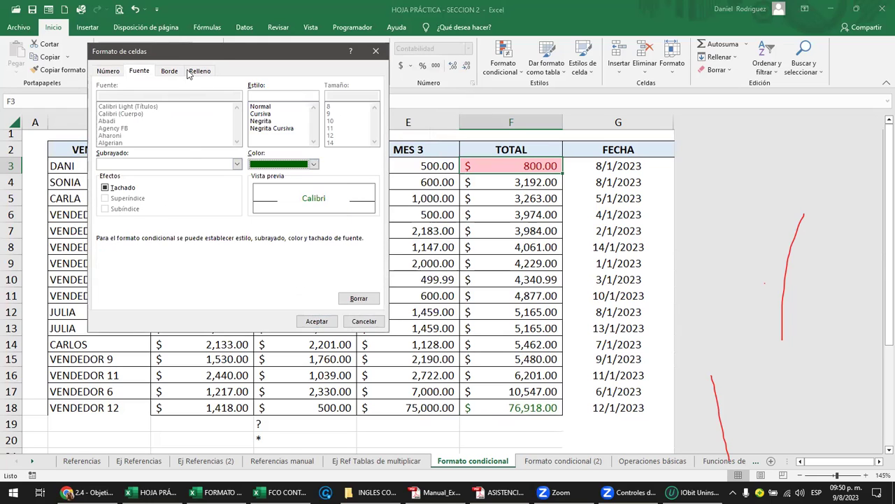
click(192, 72)
click(152, 100)
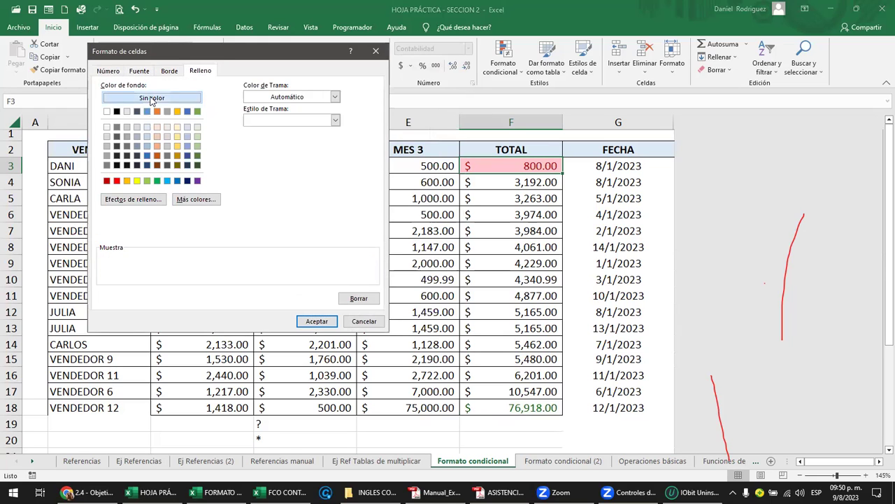
Pick a dark green font colour, make it bold, and apply the rule
click(140, 72)
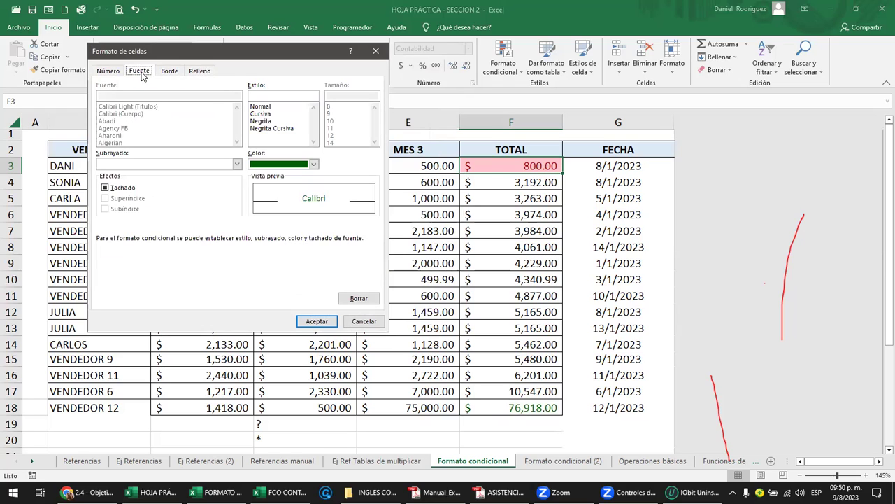
click(313, 164)
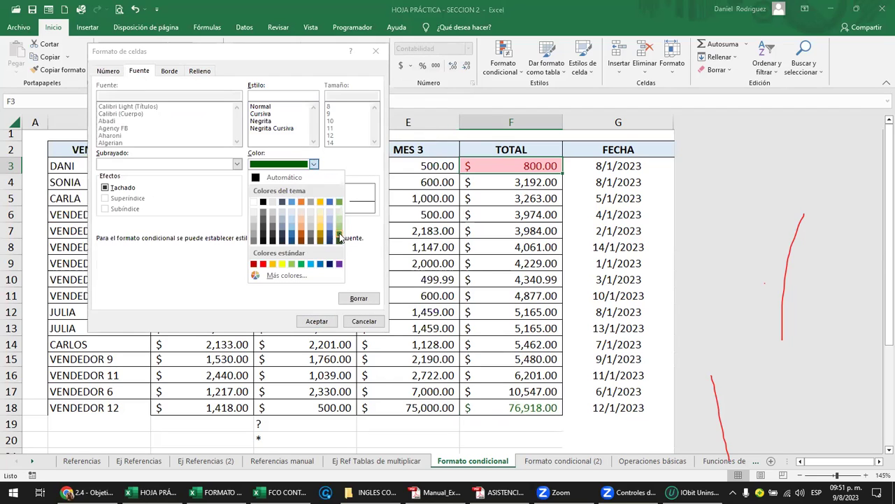
click(341, 236)
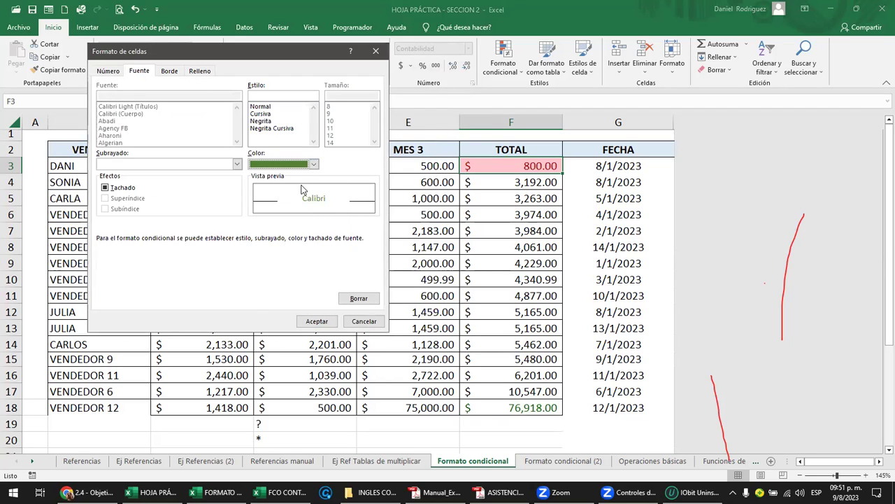
click(262, 121)
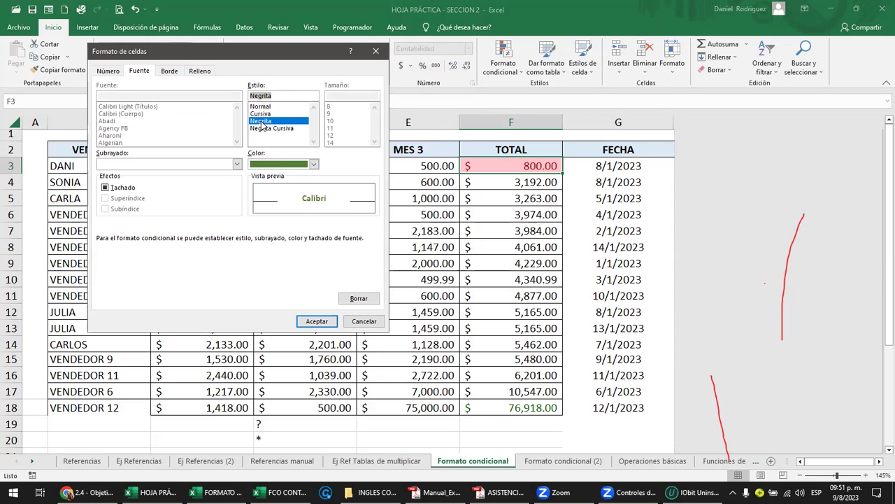
click(317, 321)
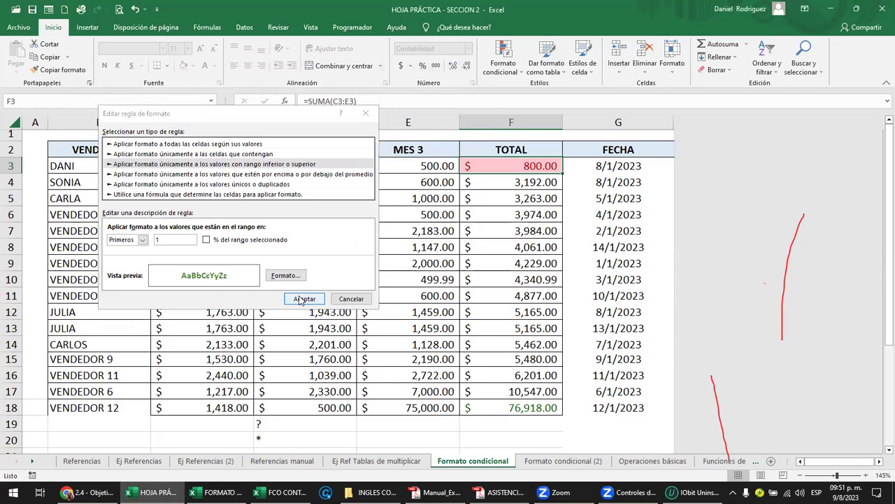
click(301, 298)
click(420, 281)
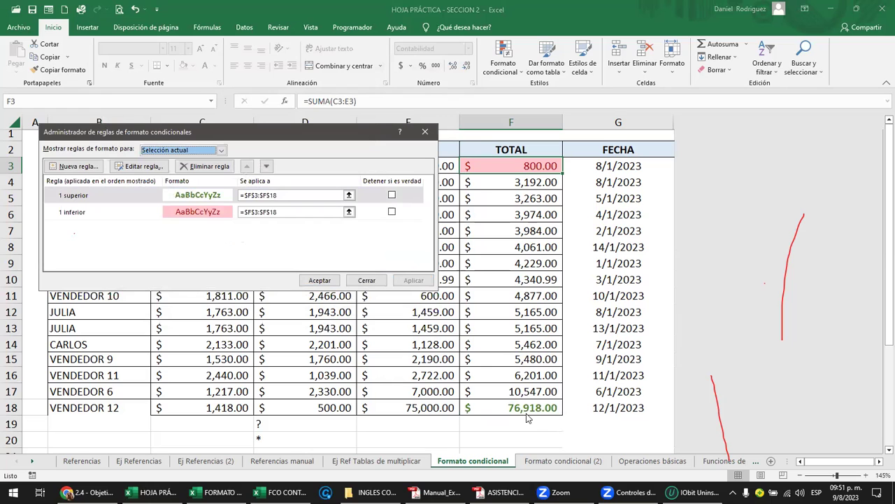
Edit the '1 inferior' rule to bold text with no fill, apply it, and close the manager
click(195, 218)
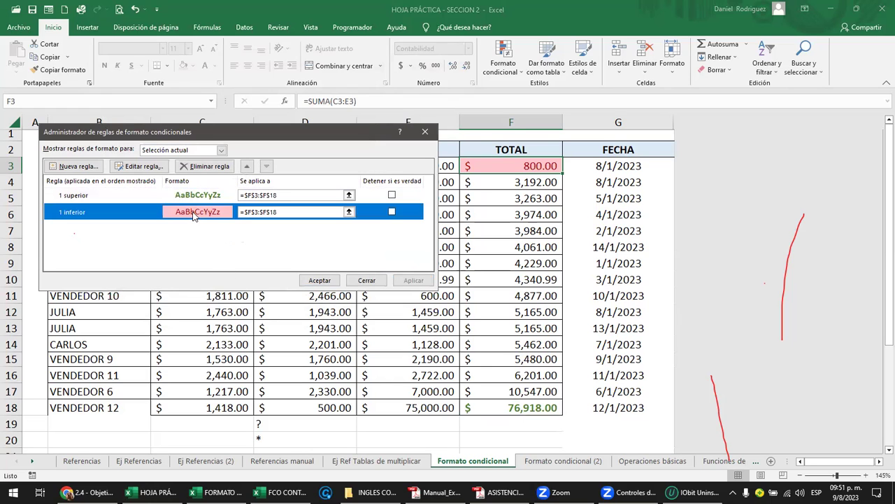
click(141, 168)
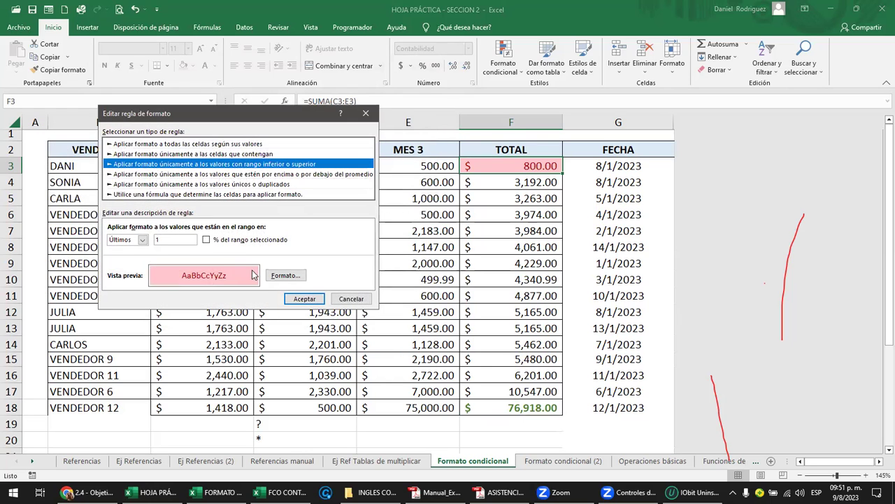
click(284, 278)
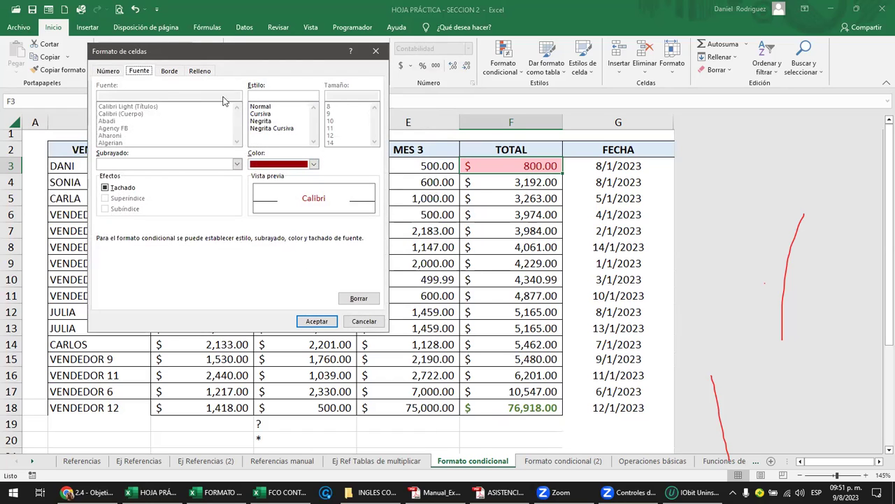
click(199, 72)
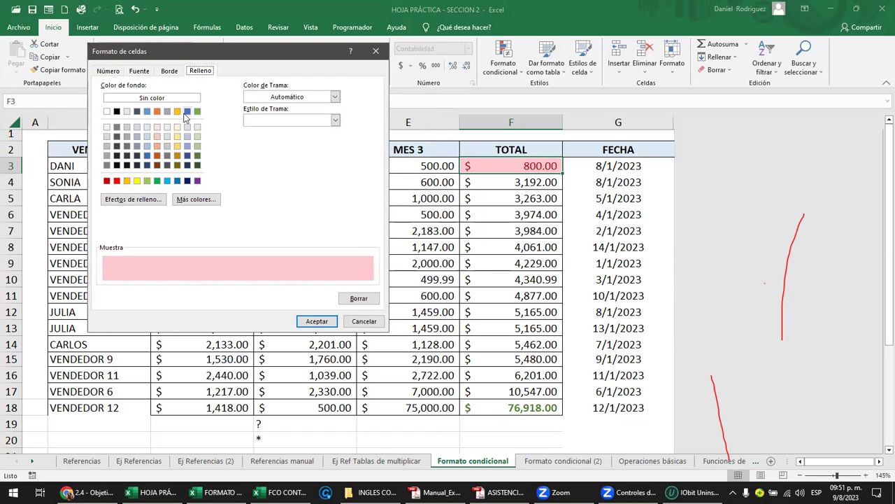
click(168, 98)
click(144, 72)
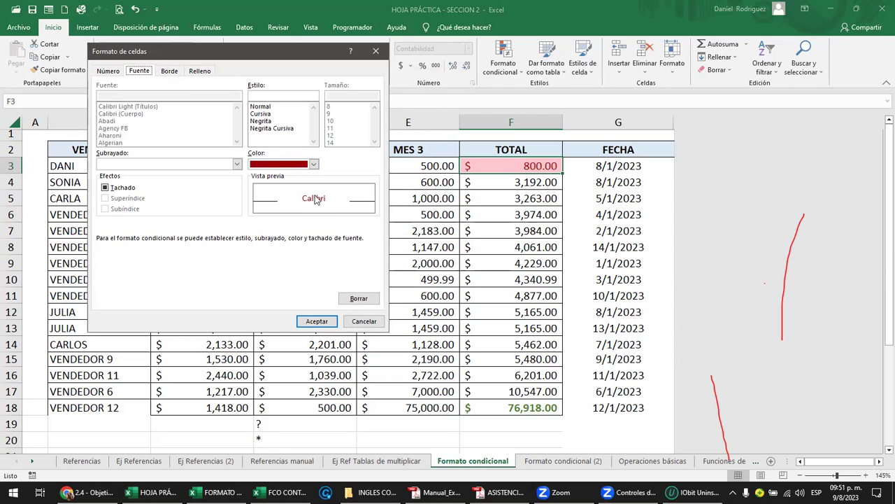
click(261, 121)
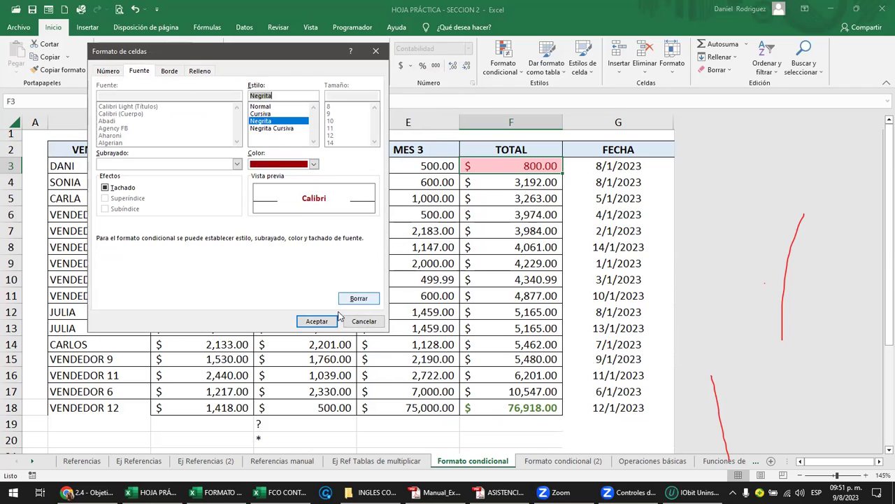
click(316, 324)
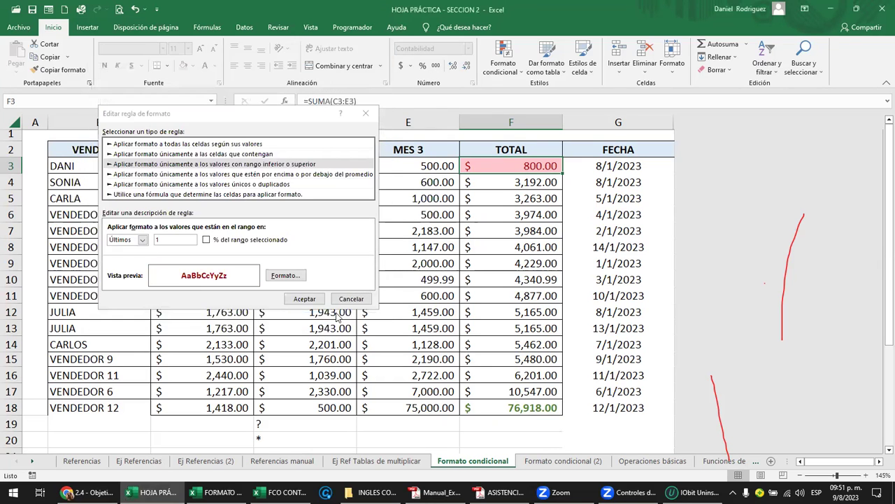
click(308, 301)
click(413, 280)
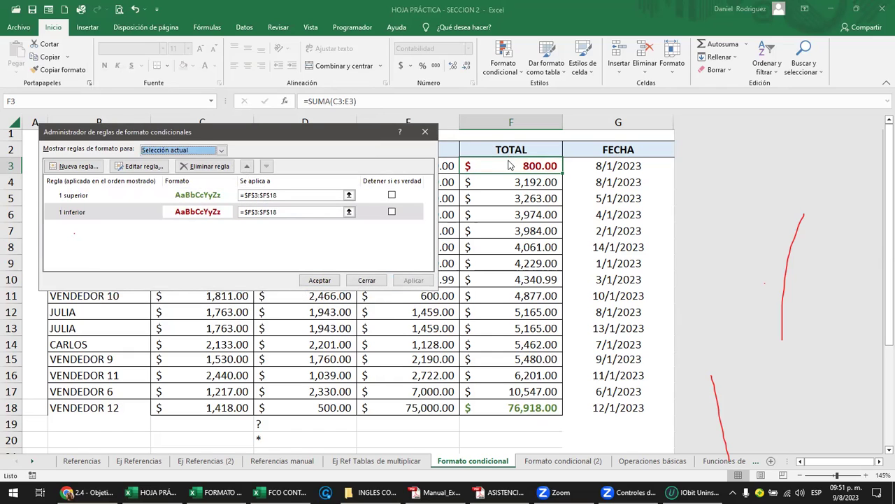
click(313, 280)
click(374, 250)
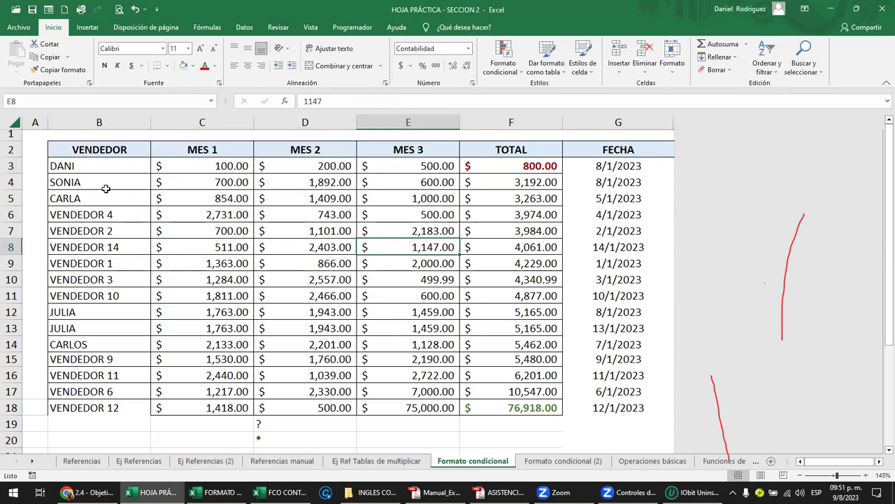
click(100, 164)
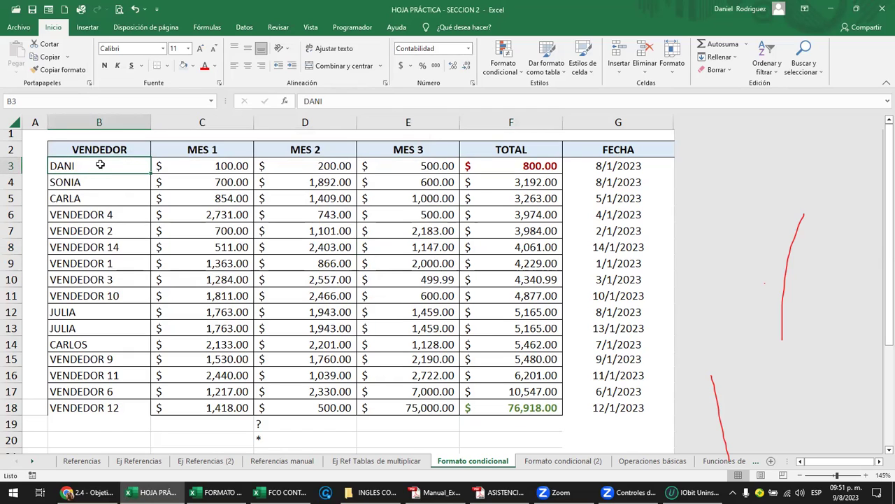
Select B3:B18 and start an 'equal to' JULIA rule with a custom format
drag(100, 165, 131, 406)
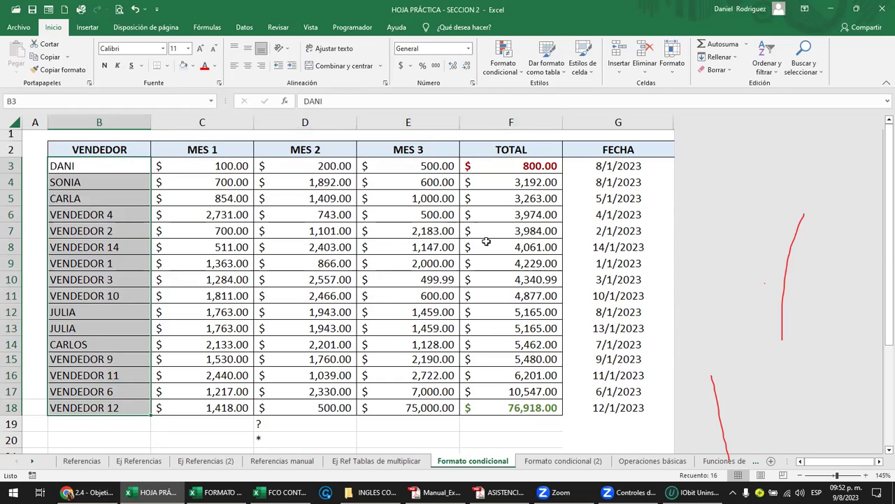
click(508, 63)
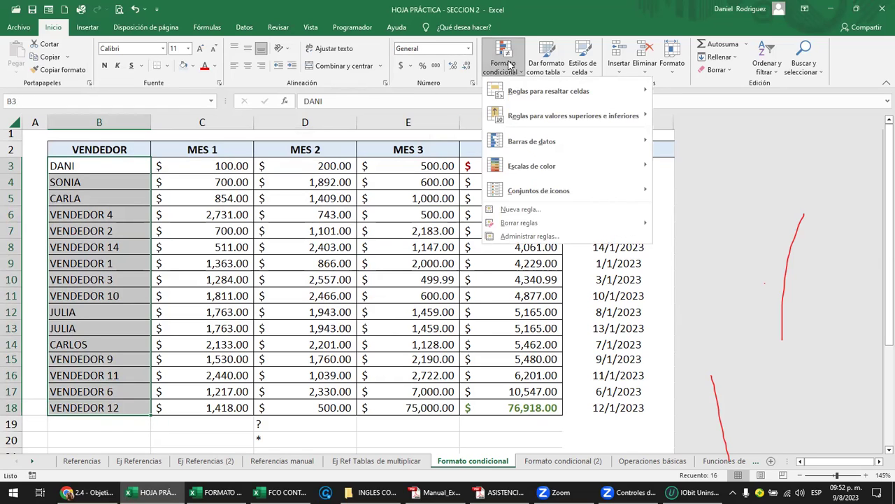
mouse_move(548, 91)
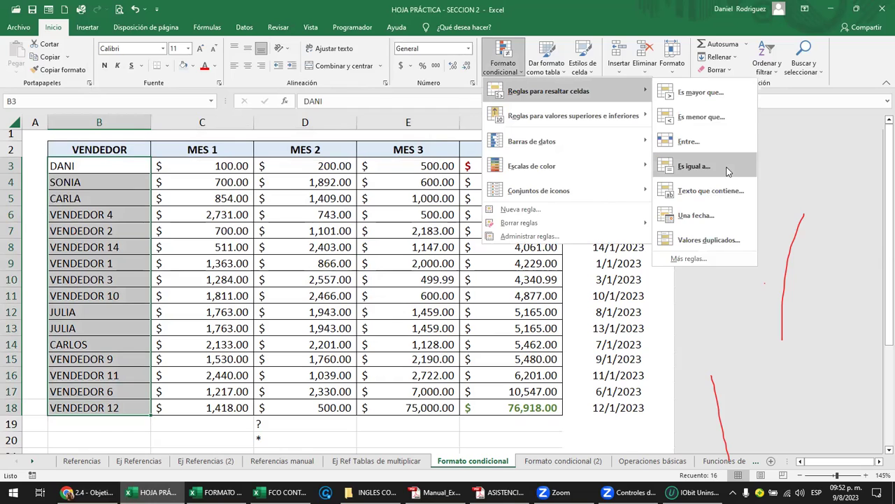
click(727, 171)
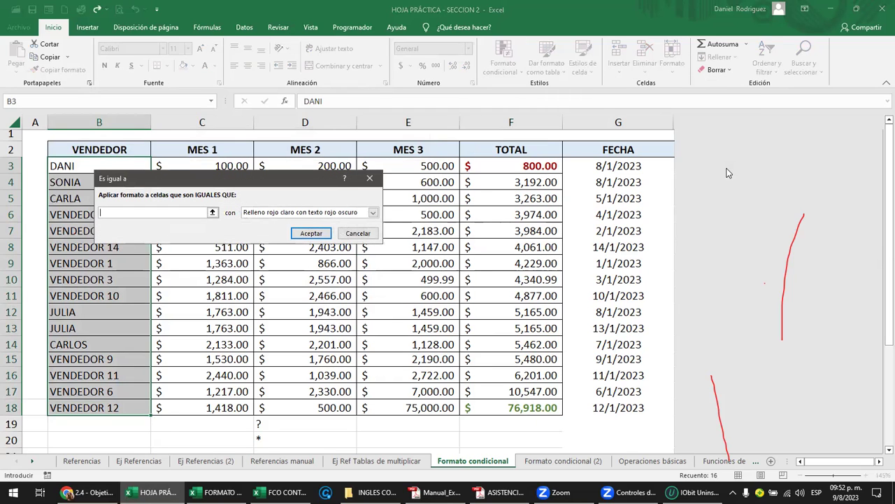
text(JULIA)
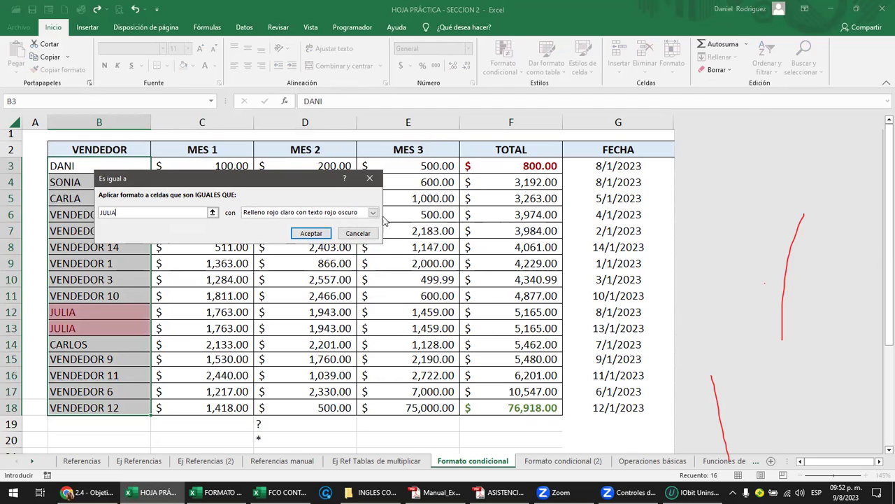
click(373, 213)
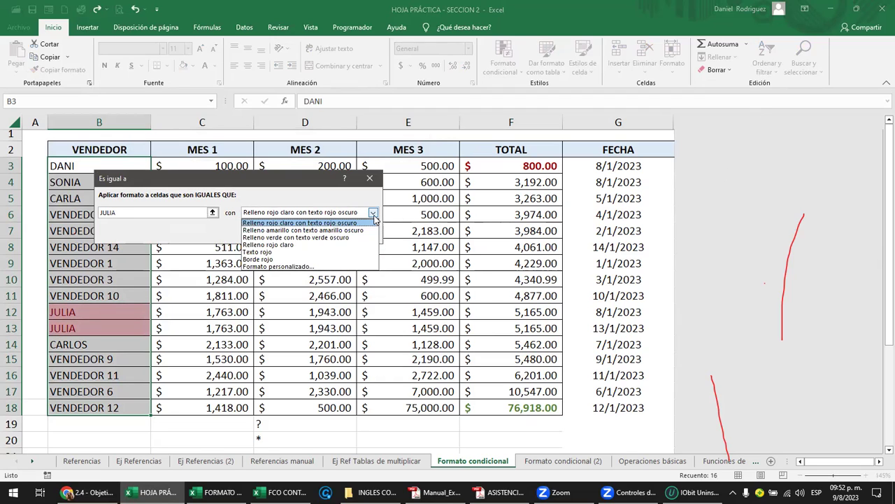
click(285, 267)
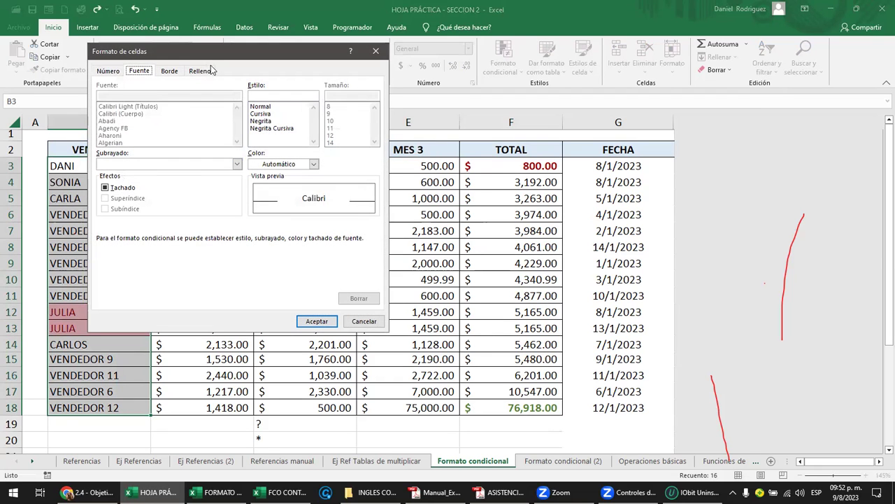
Give the JULIA rule a light blue fill, confirm it, and check both JULIA cells
drag(216, 59, 437, 117)
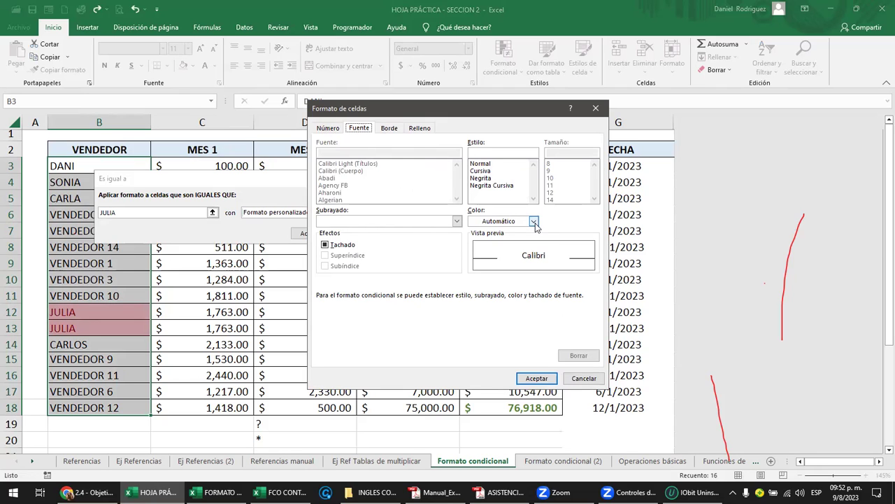
click(390, 132)
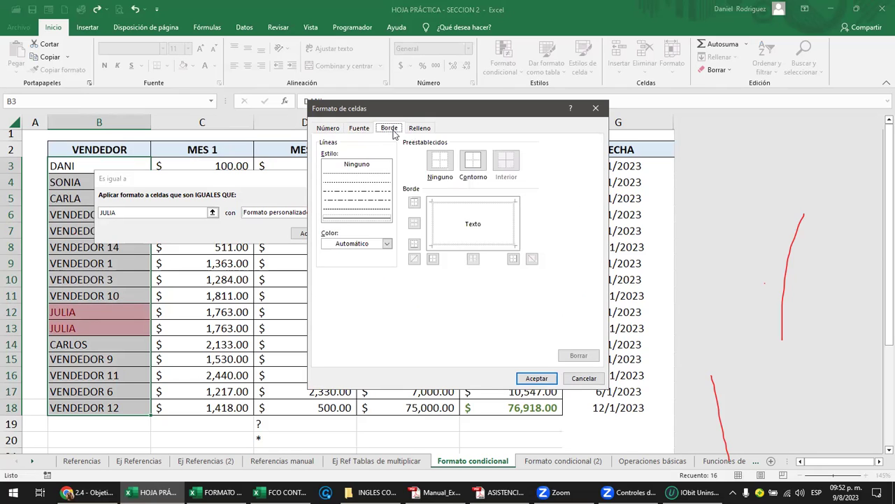
click(421, 130)
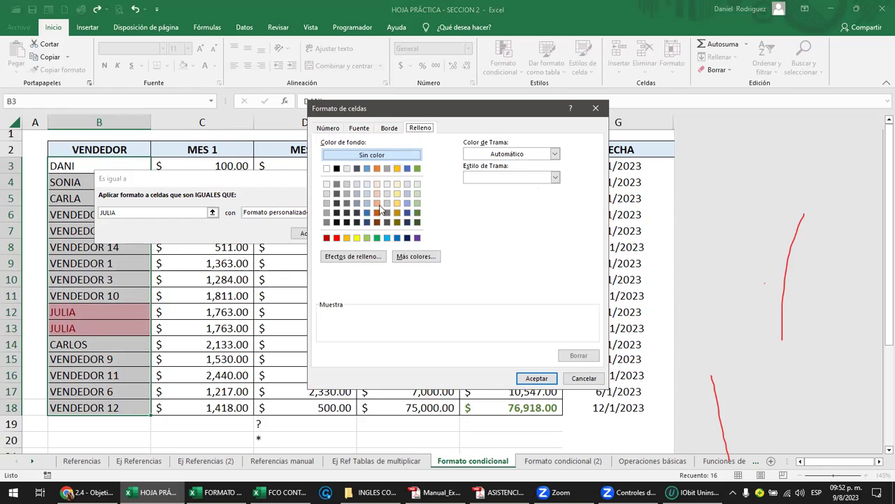
click(387, 238)
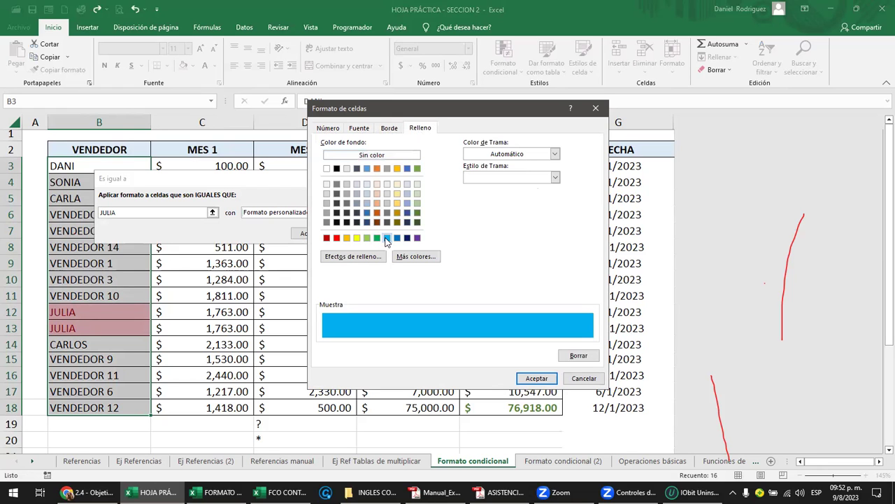
click(548, 381)
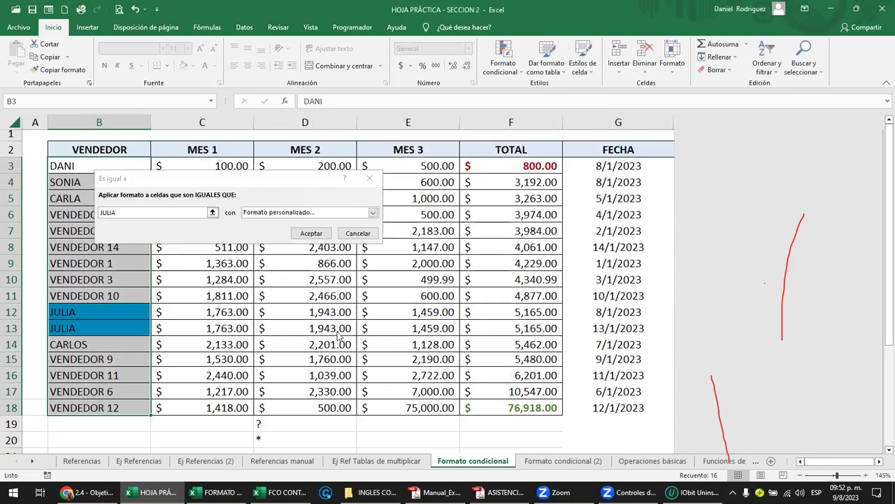
click(318, 234)
click(358, 297)
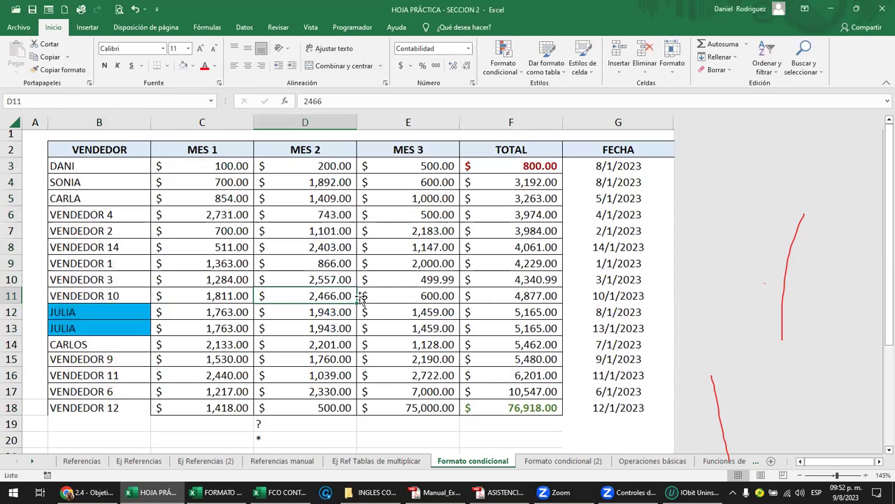
drag(106, 313, 106, 333)
click(106, 333)
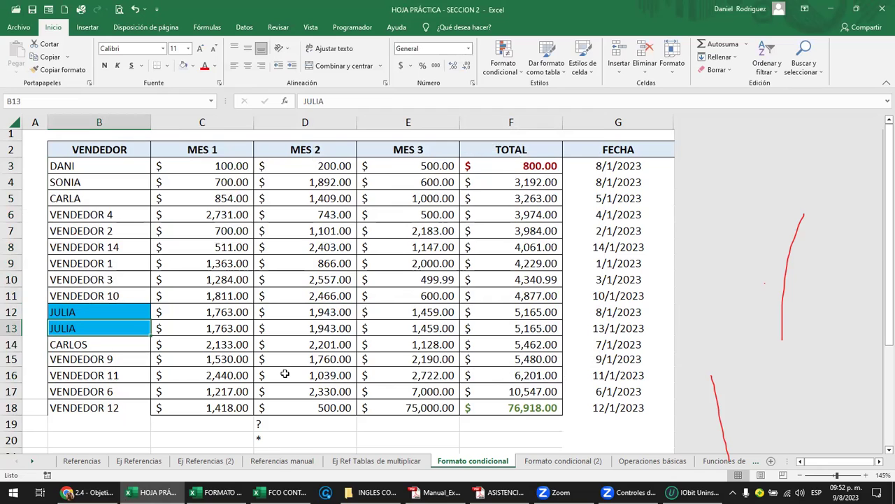
mouse_move(149, 492)
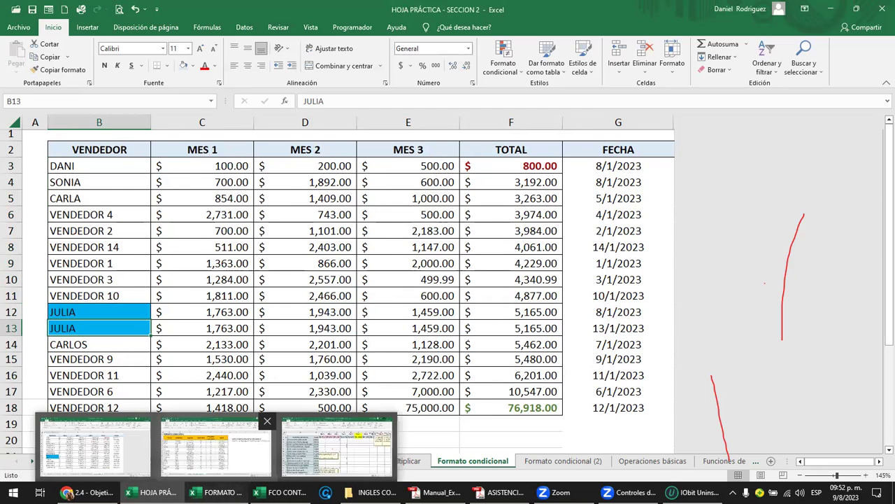
In the FORMATO CONDICIONAL workbook, change Inventario cell D10 from -1 to 10
click(215, 446)
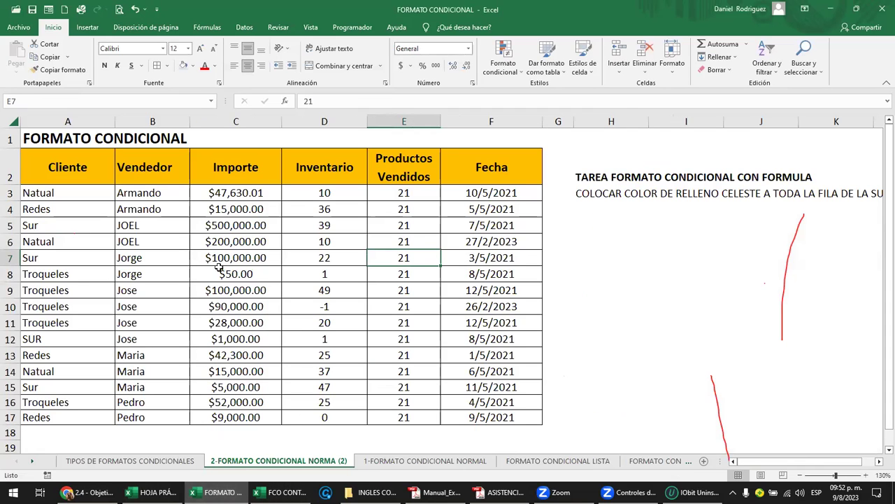
click(59, 198)
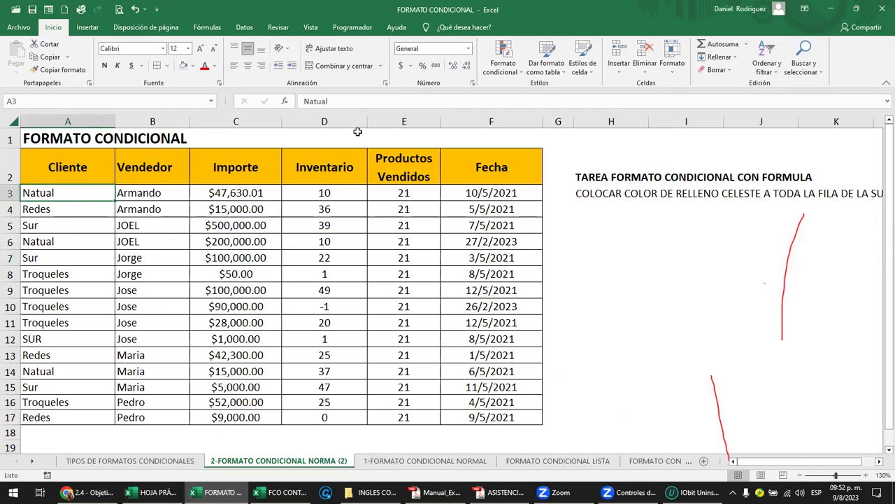
click(323, 120)
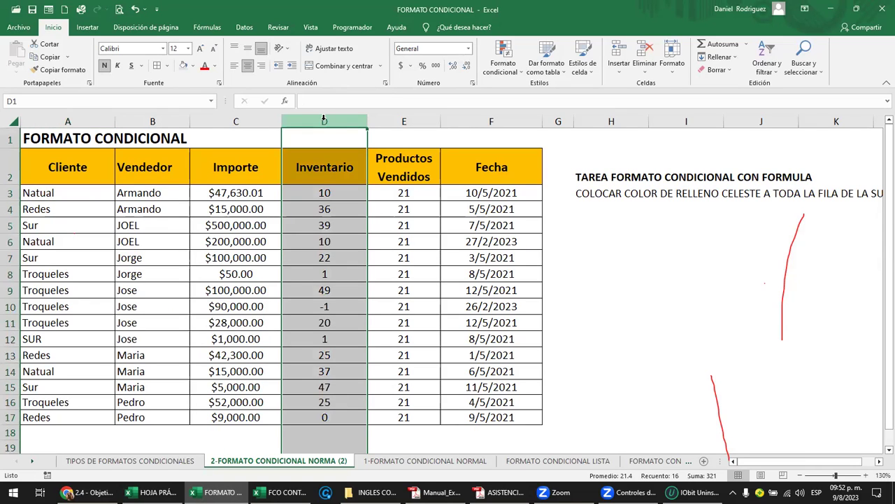
click(326, 308)
text(10)
key(Return)
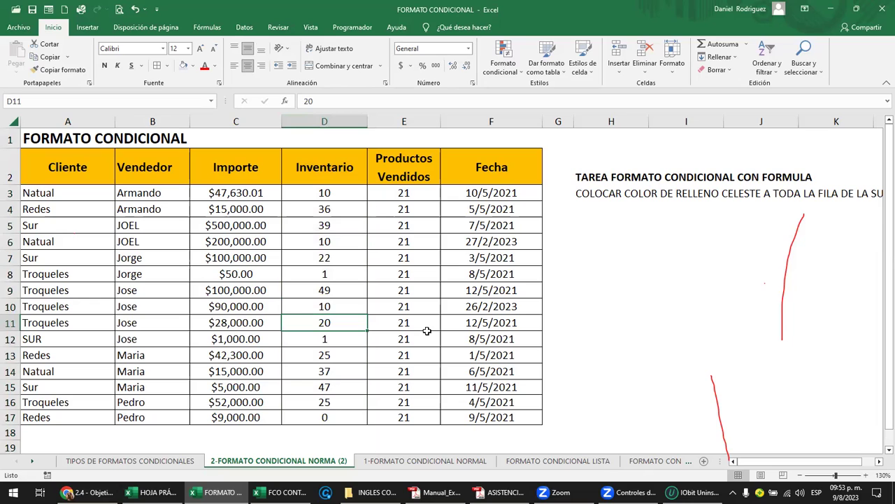
Select the Inventario values D3:D17
click(327, 415)
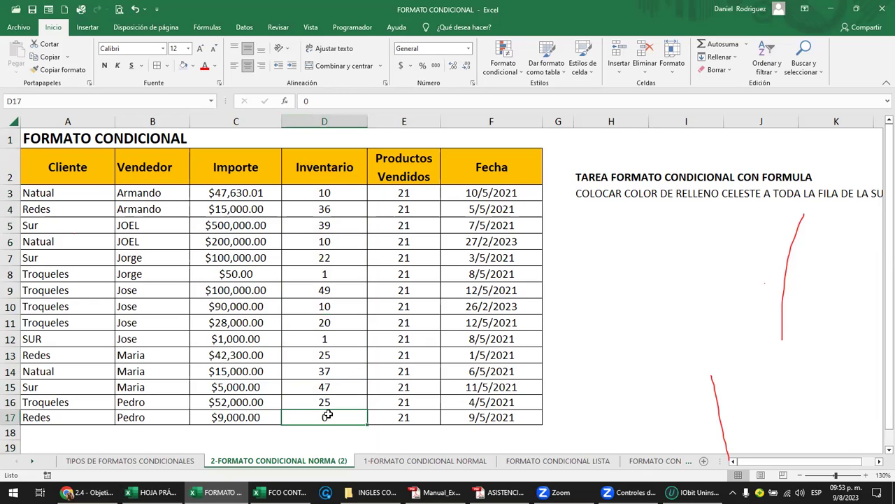
drag(29, 417, 504, 417)
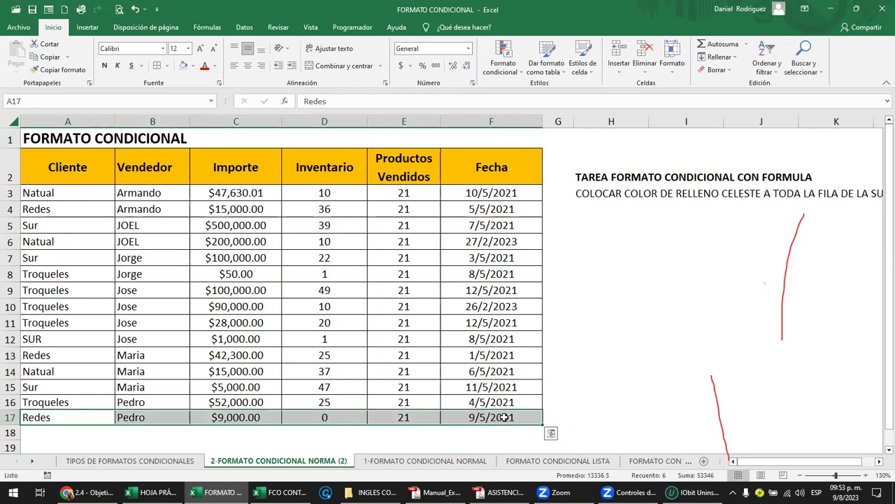
click(335, 417)
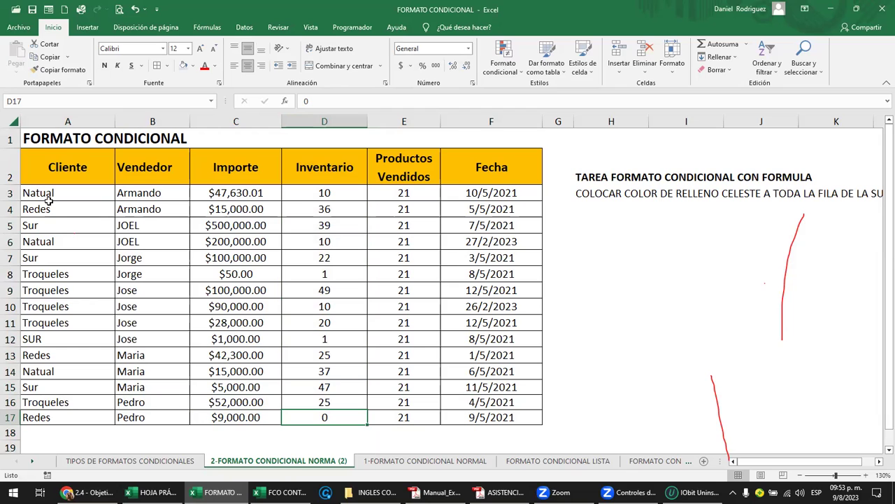
mouse_move(37, 196)
mouse_down()
mouse_move(326, 229)
mouse_move(494, 420)
mouse_up()
drag(339, 194, 347, 411)
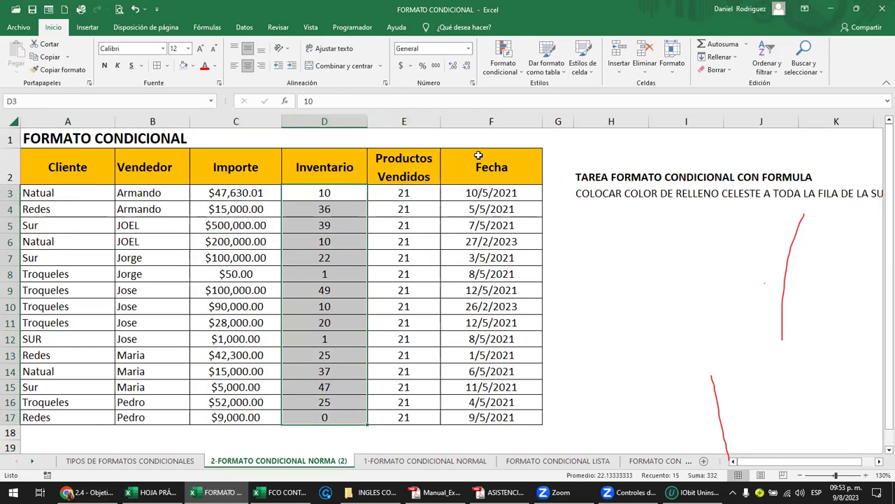
Add an 'equal to 0' rule on D3:D17 with a yellow custom fill
click(505, 68)
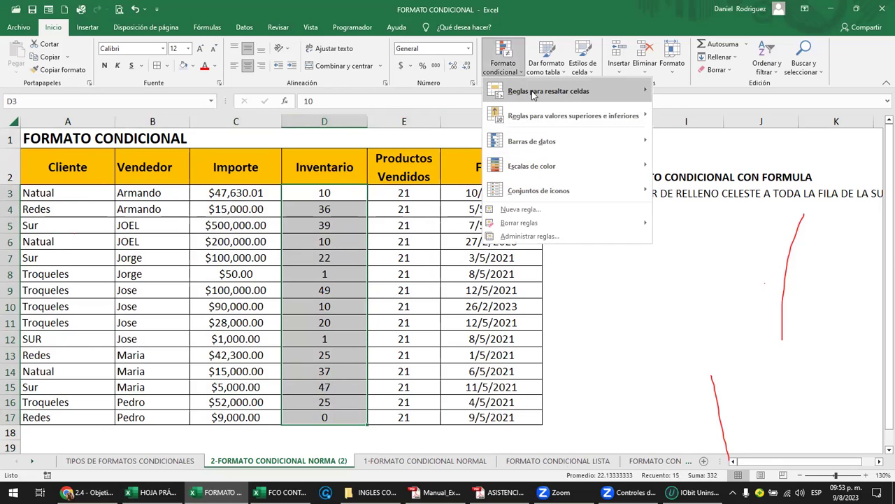
mouse_move(549, 91)
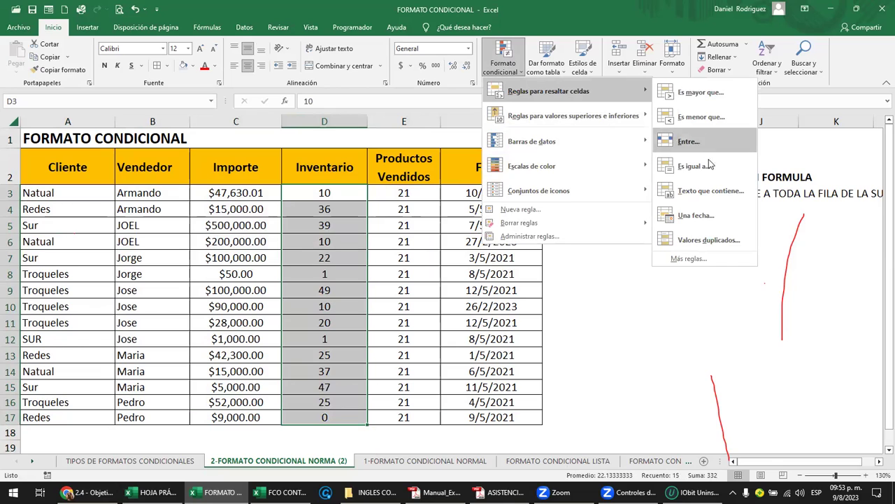
click(696, 166)
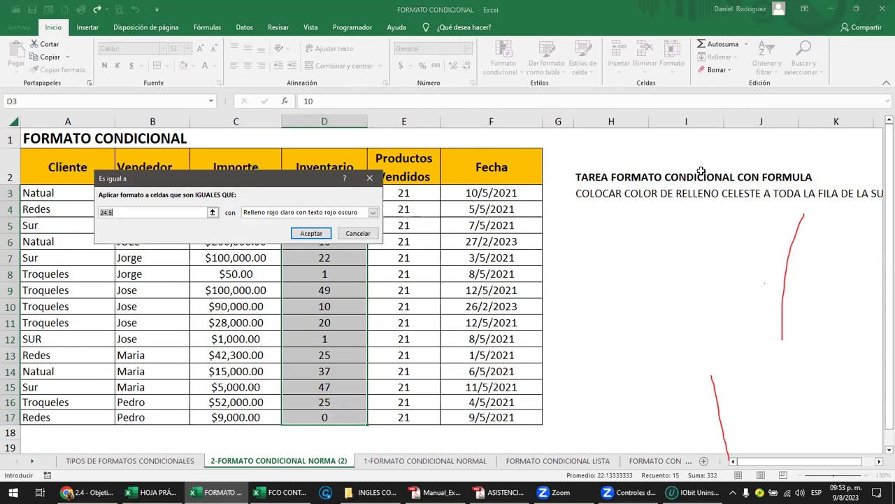
text(0)
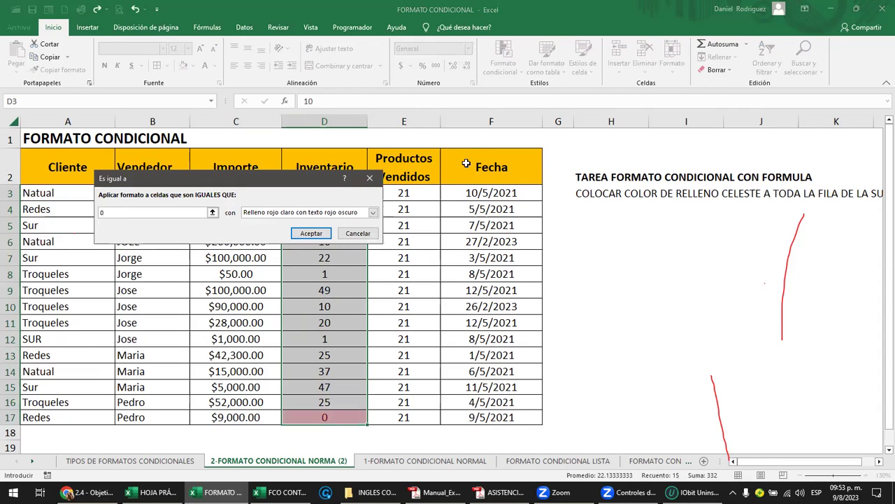
click(374, 214)
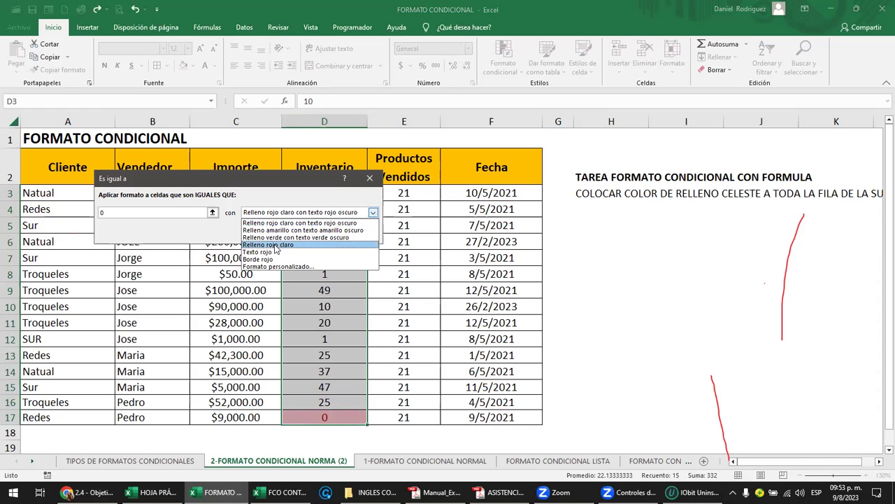
click(279, 267)
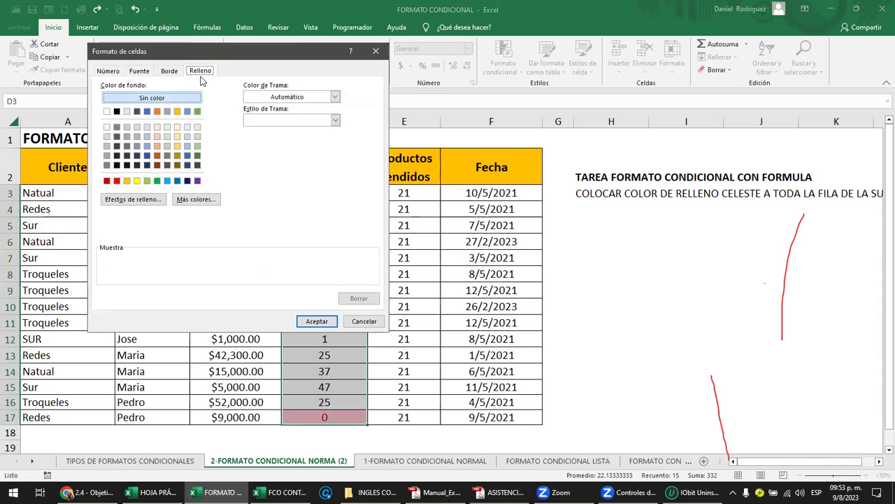
click(137, 180)
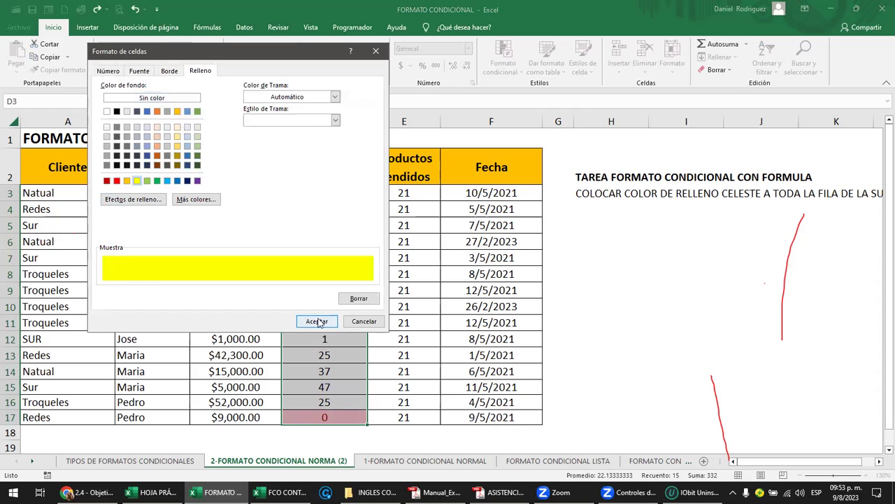
click(316, 321)
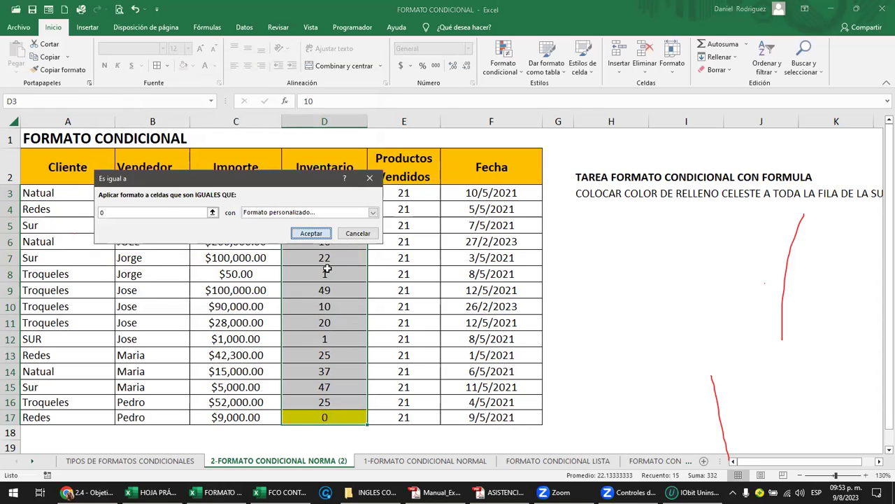
click(311, 233)
click(404, 355)
click(344, 415)
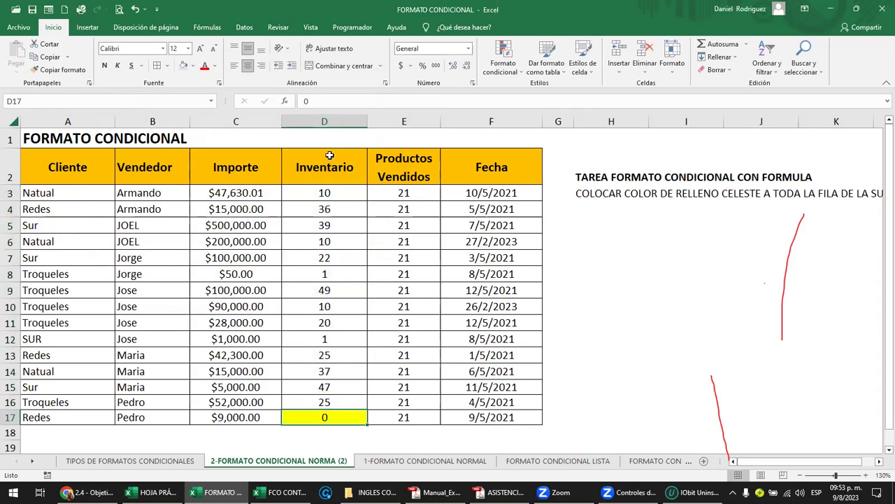
click(404, 416)
click(342, 418)
text(50)
key(Return)
key(Up)
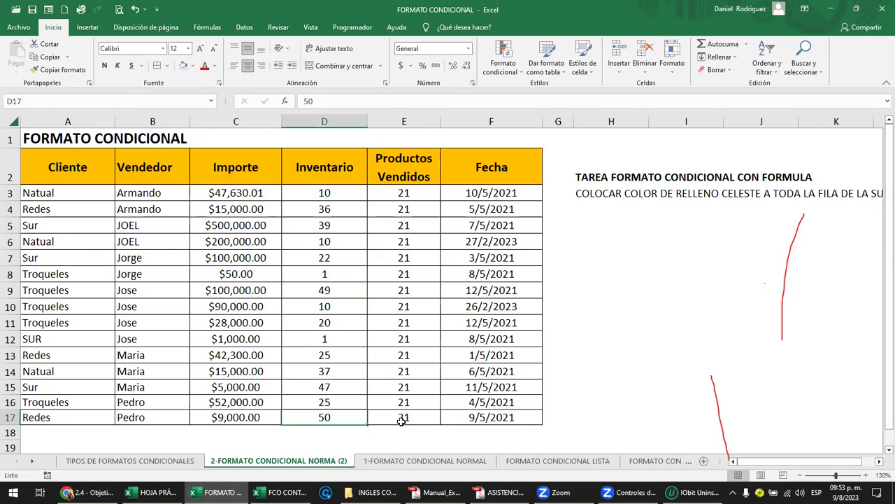
text(0)
key(Return)
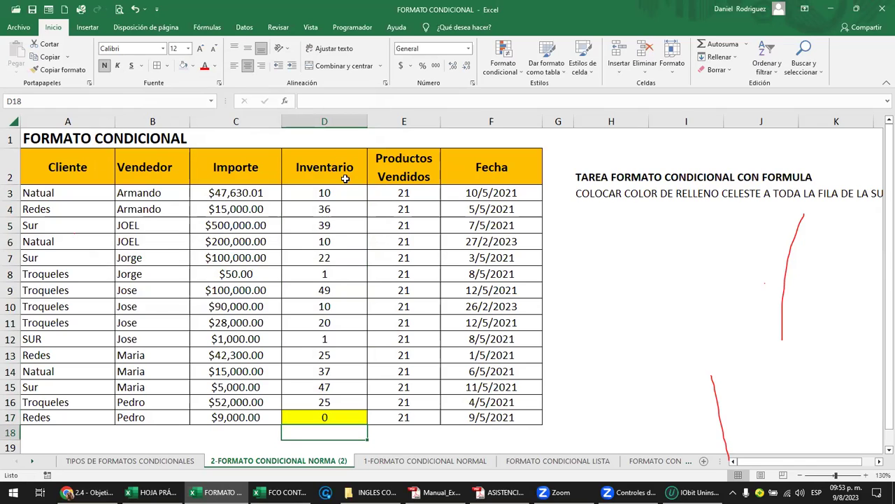
mouse_move(345, 179)
mouse_down()
mouse_move(300, 394)
mouse_move(310, 418)
mouse_up()
click(310, 418)
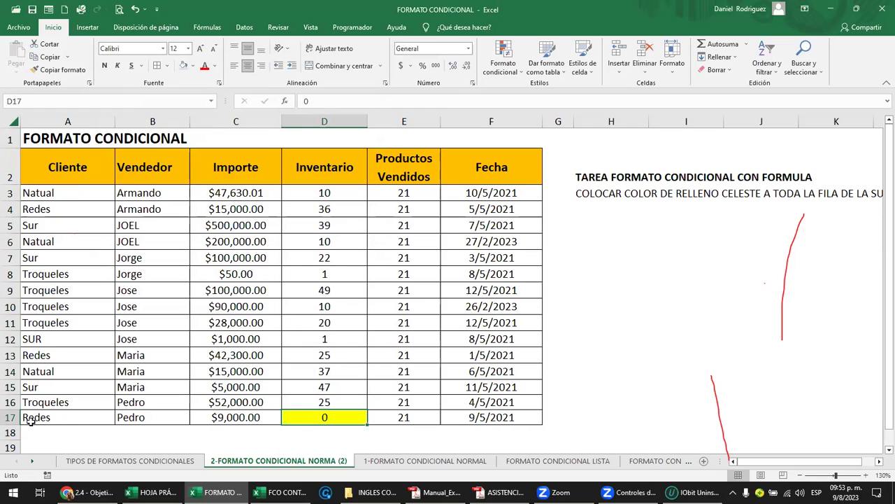
drag(30, 421, 481, 417)
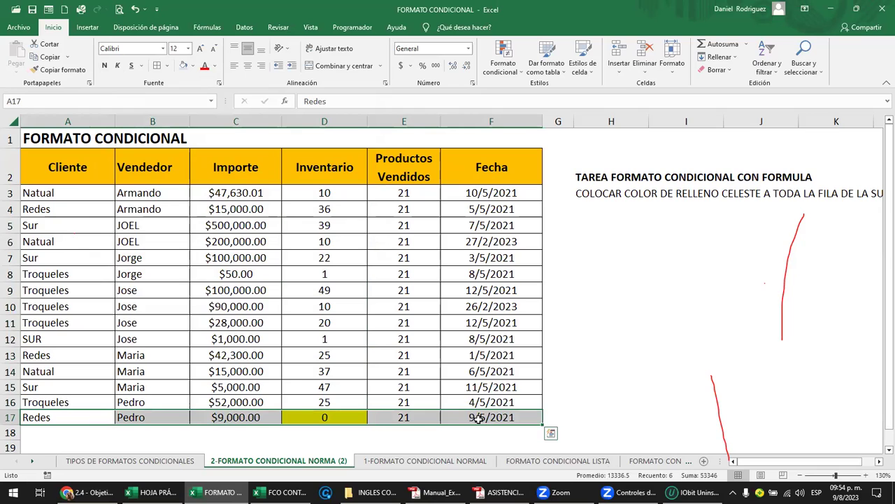
click(330, 417)
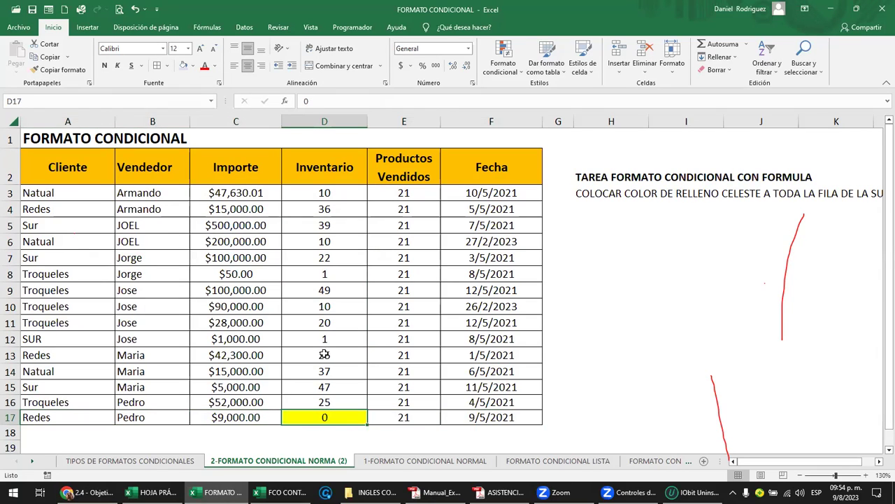
click(326, 192)
click(515, 78)
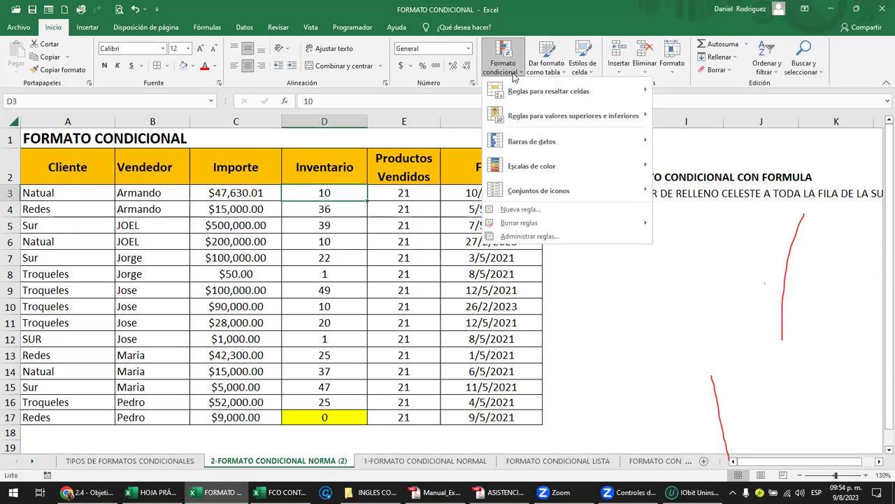
Delete the 'Valor de celda = 0' rule so D17 loses its yellow fill
click(530, 236)
click(106, 199)
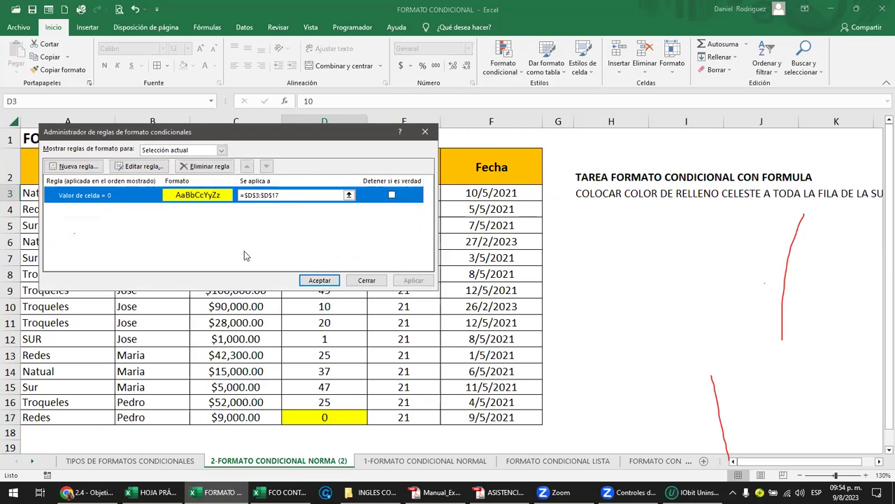
click(201, 168)
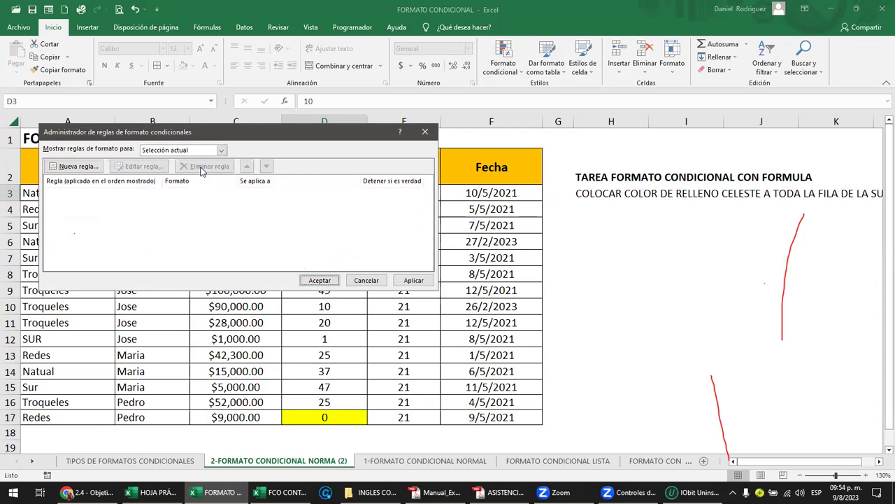
click(413, 280)
click(320, 280)
click(341, 320)
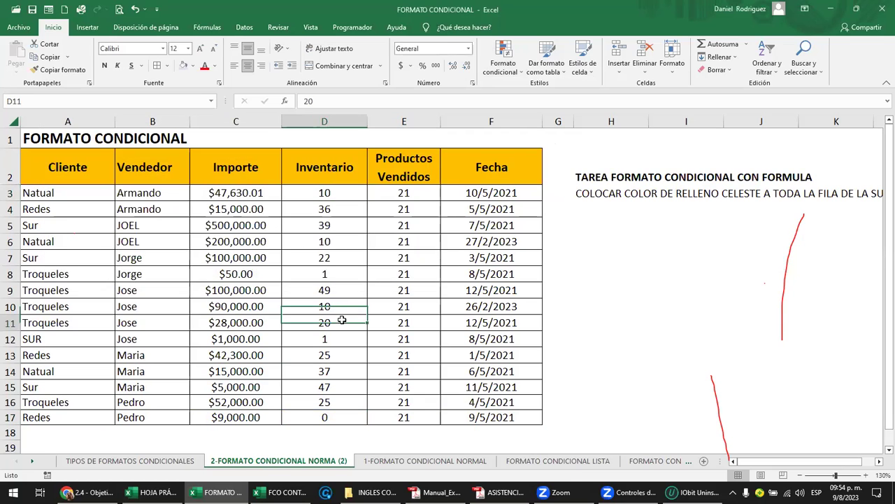
click(327, 417)
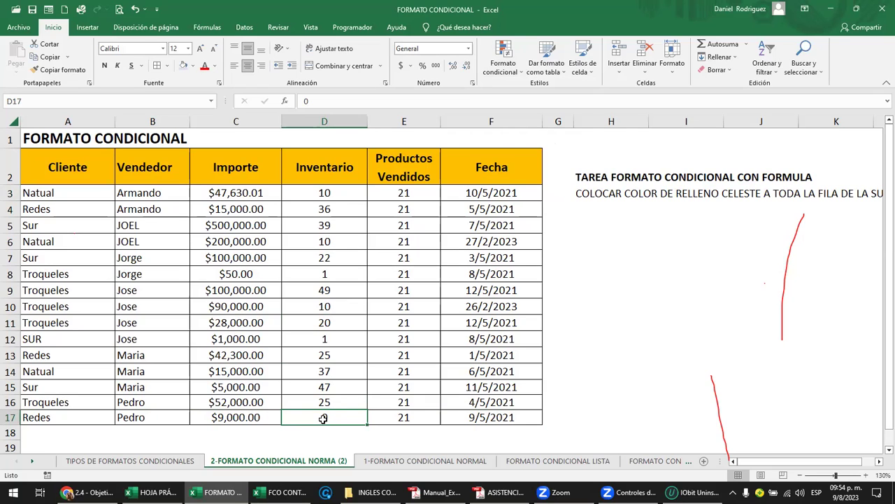
Select the data area A3:F17 from A3 with Ctrl+Shift+Right and Ctrl+Shift+Down
drag(88, 418, 458, 417)
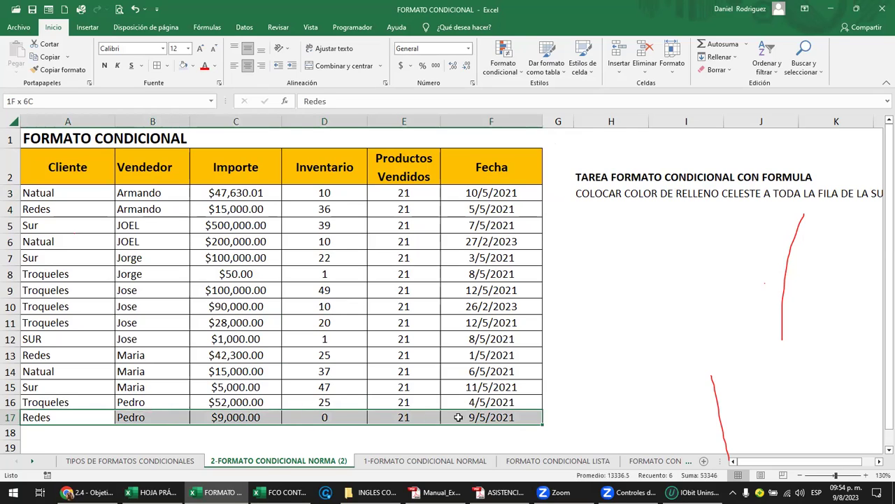
mouse_move(59, 196)
mouse_down()
mouse_move(302, 217)
mouse_move(477, 425)
mouse_up()
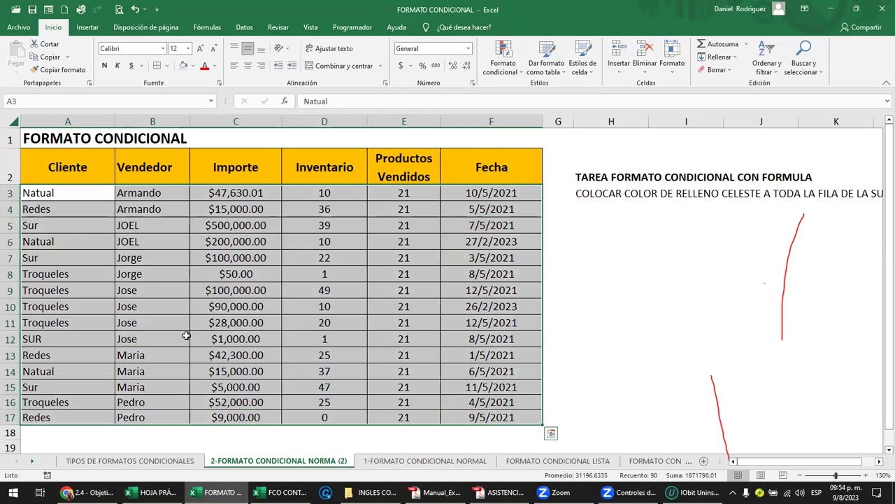
mouse_move(39, 197)
mouse_down()
mouse_move(509, 386)
mouse_move(515, 417)
mouse_up()
click(83, 193)
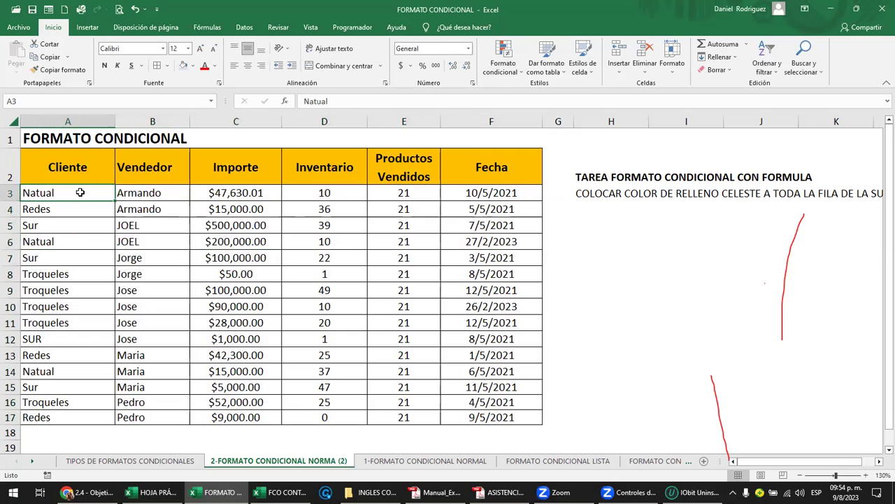
key(ctrl+shift+Right)
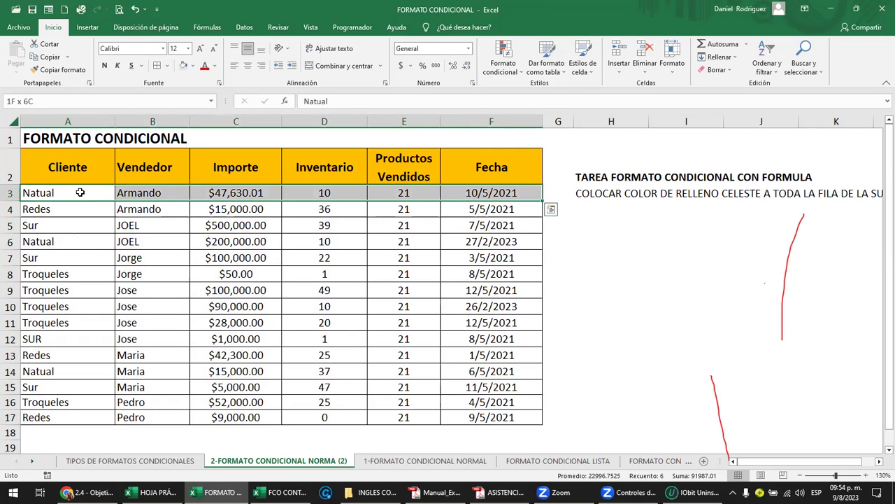
key(ctrl+shift+Down)
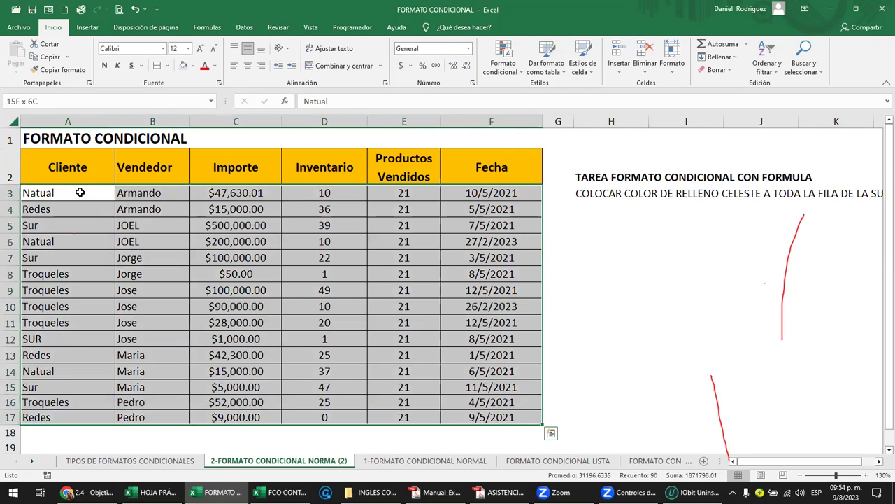
Start a new formula-based rule on the sales table with the formula =$D3=0
click(499, 70)
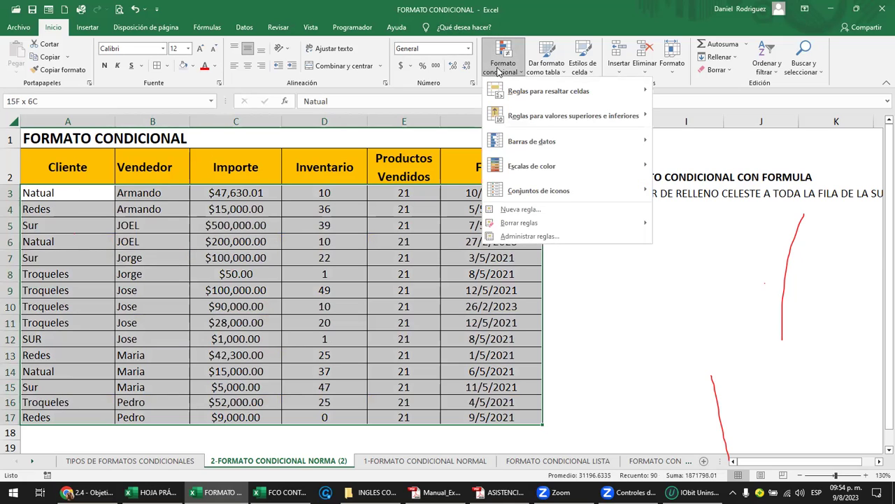
click(544, 211)
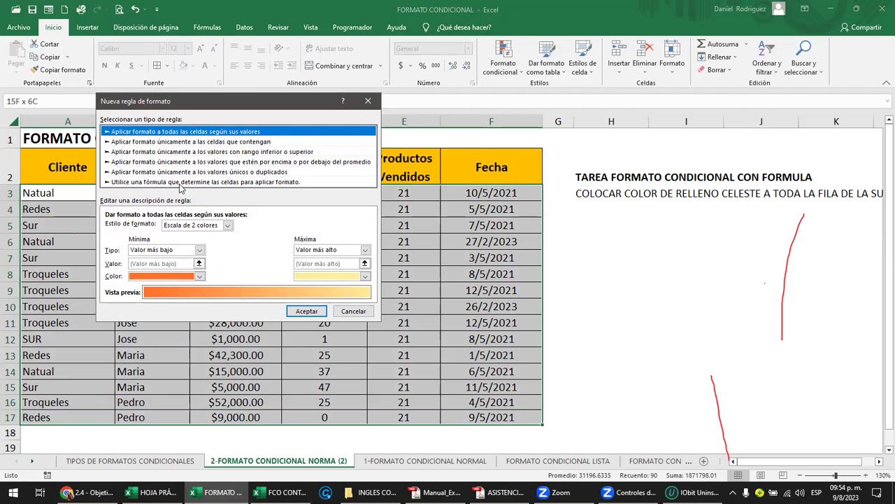
click(181, 183)
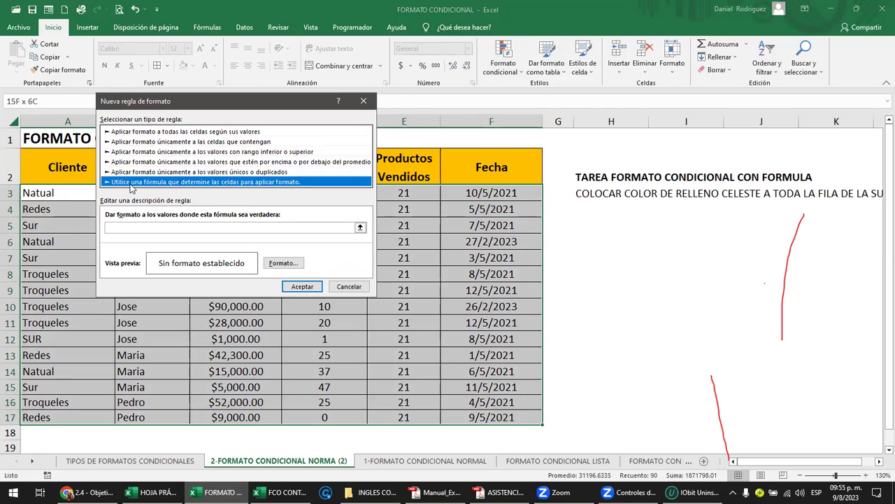
click(115, 227)
click(115, 227)
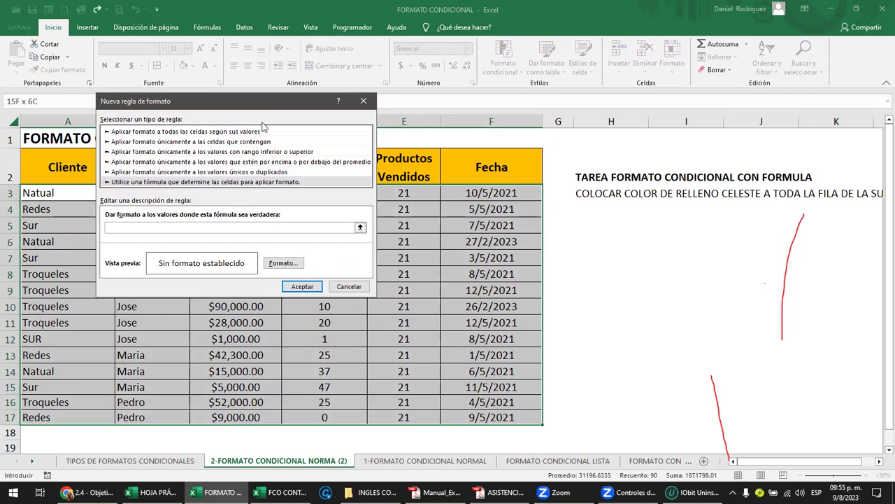
drag(266, 109, 607, 147)
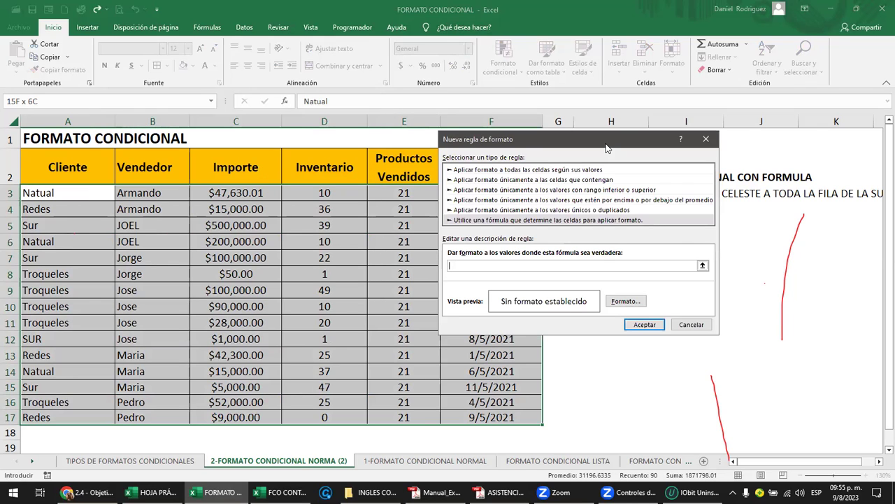
text(=)
click(336, 195)
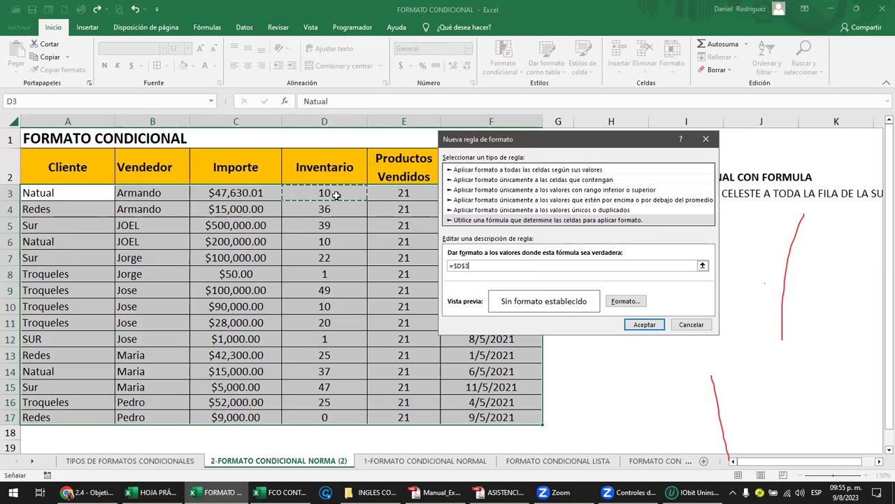
key(F4)
key(F4)
text(=)
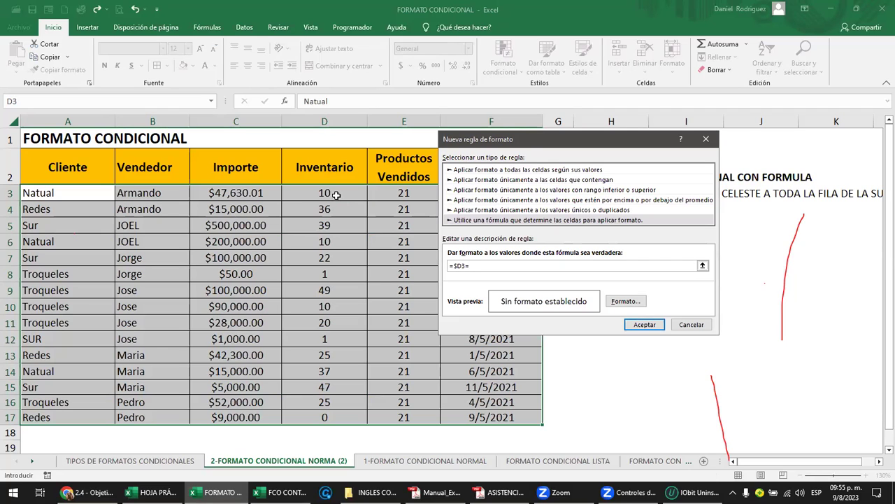
text(0)
Give the =$D3=0 rule a yellow fill and apply it, turning zero-inventory row 17 yellow
click(640, 307)
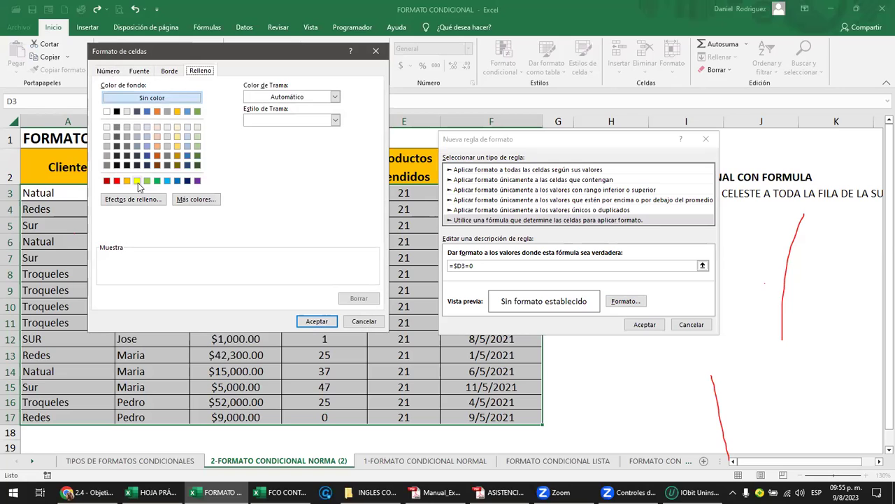
click(138, 182)
click(316, 321)
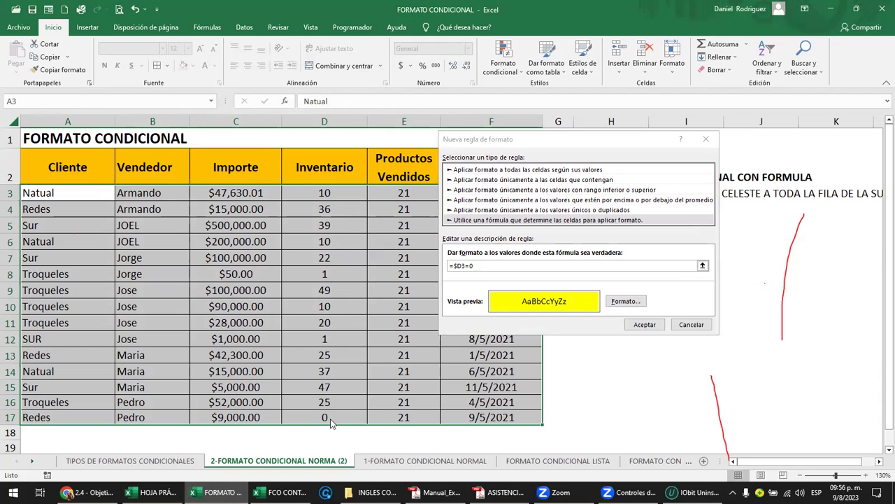
click(642, 325)
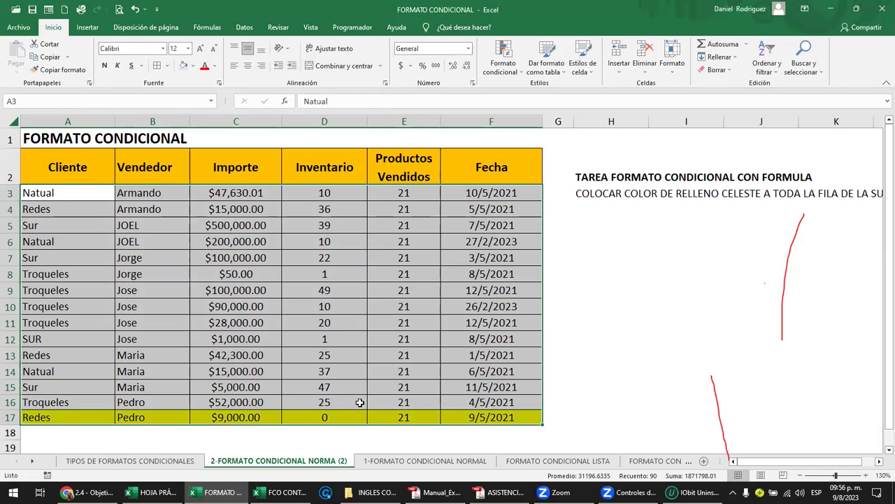
click(616, 370)
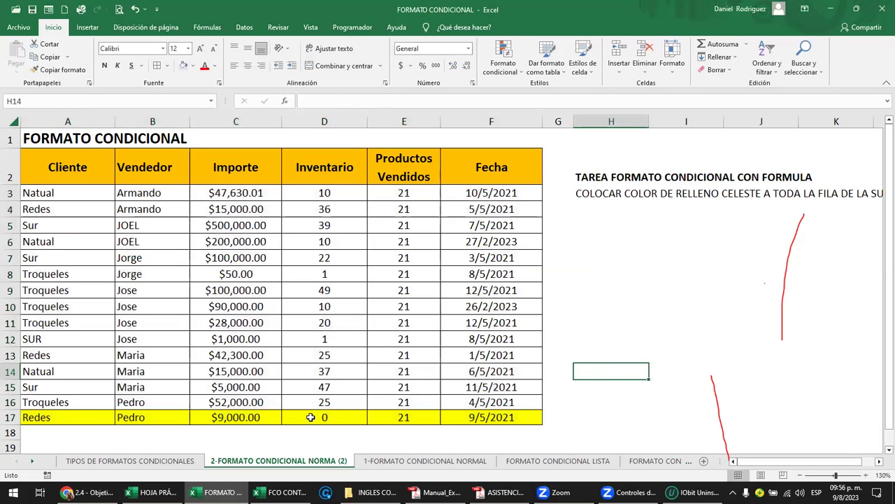
Set D17's inventory to 1, then test 0 in D4 and undo it
click(323, 417)
text(1)
key(Up)
key(Up)
key(Up)
key(Up)
key(Up)
key(Up)
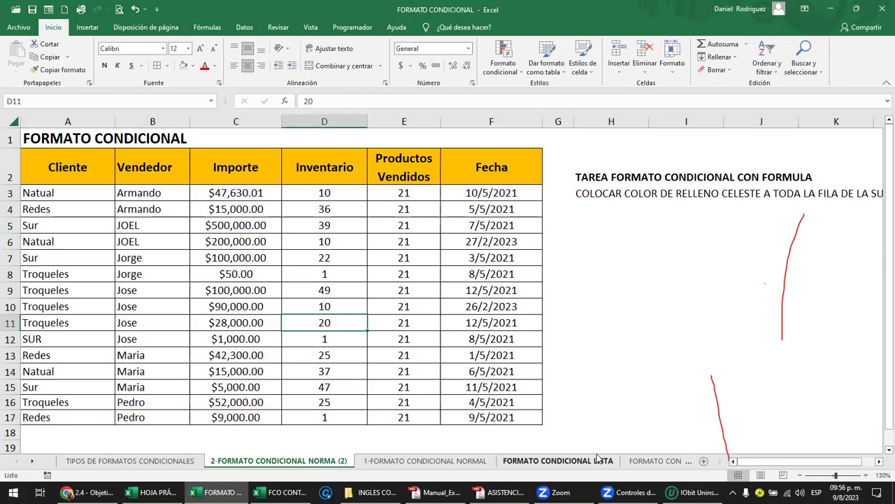
click(340, 209)
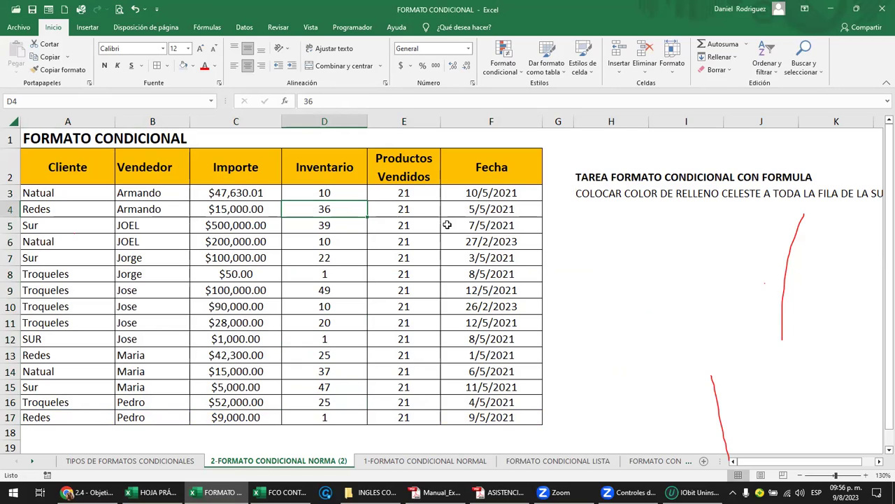
text(0)
key(Return)
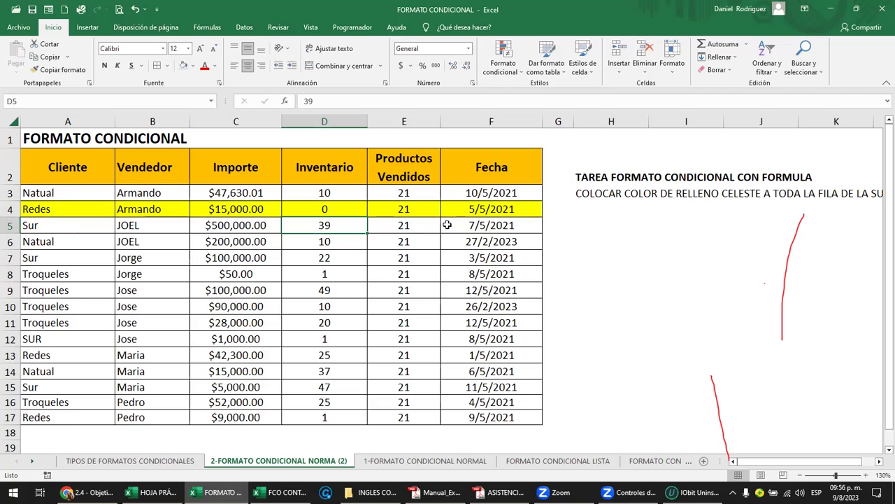
key(ctrl+z)
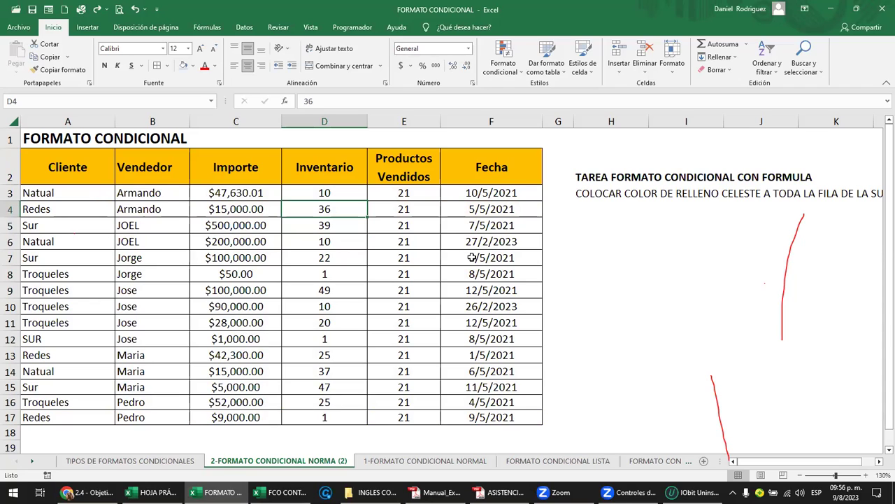
Enter the date 10/05/2023 in F11 and reselect the table A3:F17
click(513, 323)
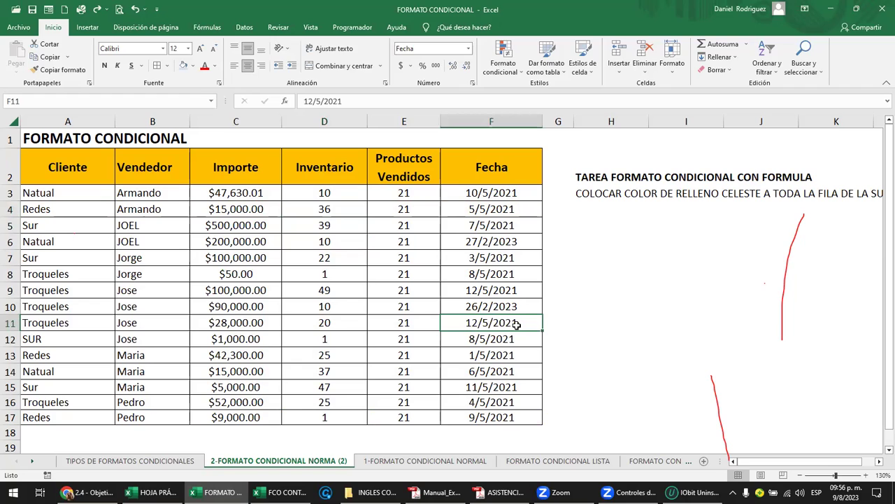
text(10/)
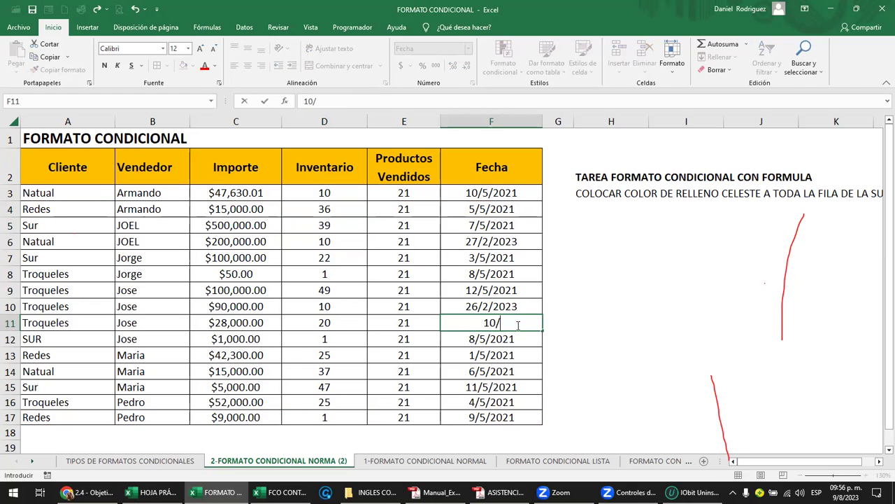
text(05/2023)
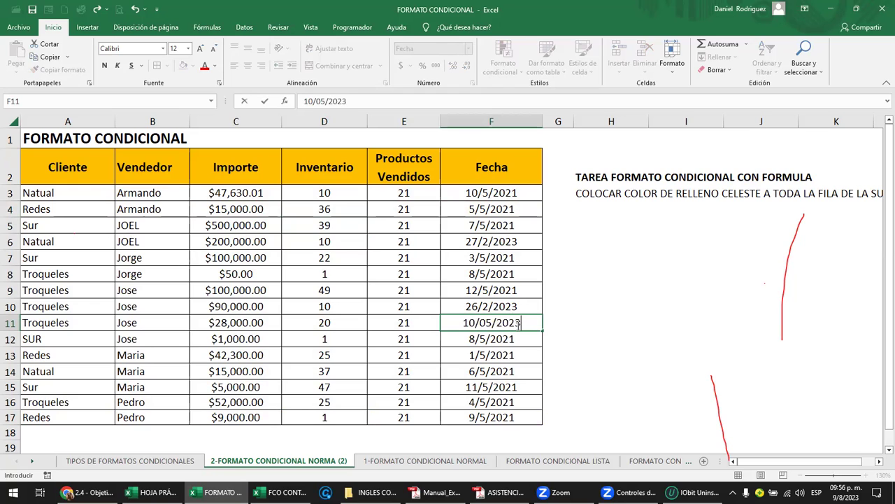
key(Return)
click(516, 324)
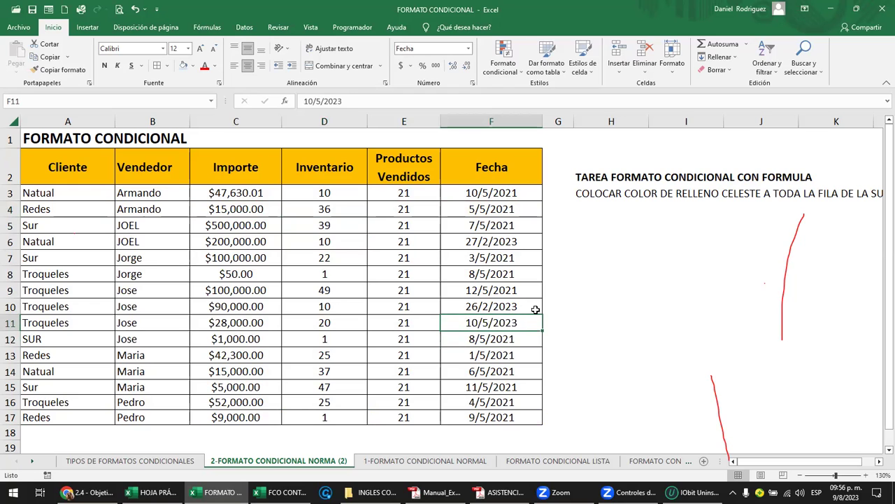
drag(509, 322, 61, 323)
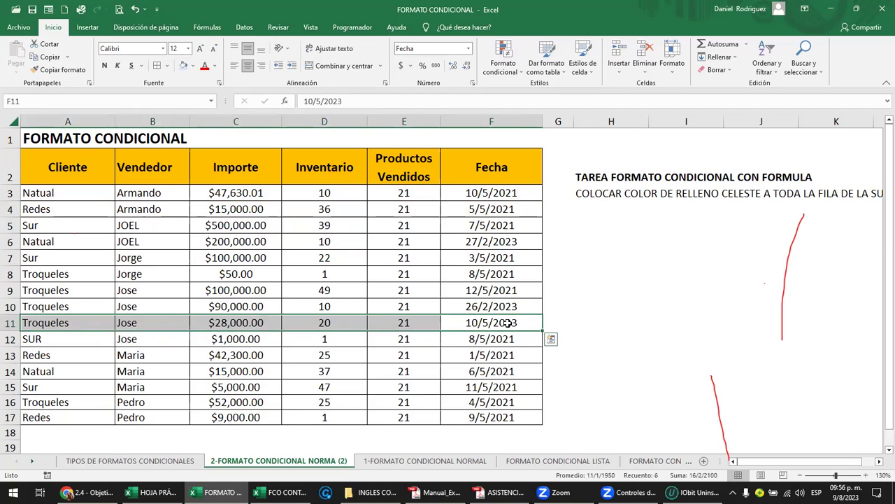
click(508, 323)
drag(42, 199, 484, 418)
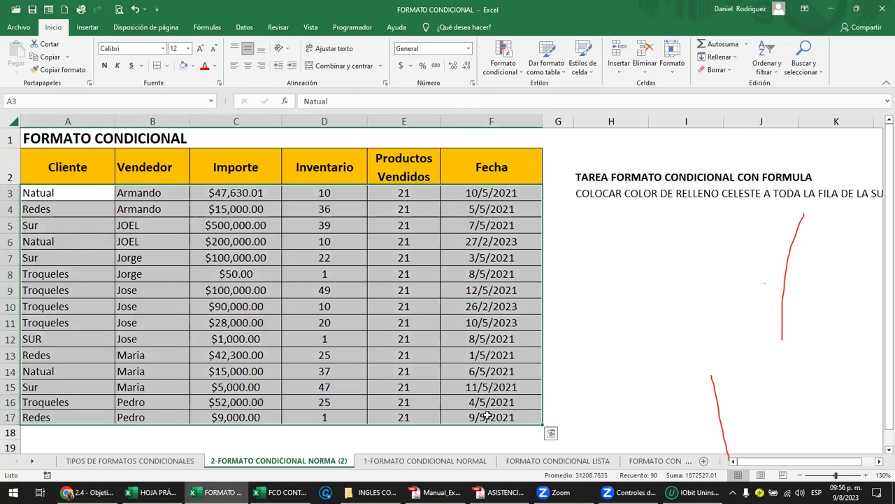
Begin another formula rule on the table referencing the date cell as $F3
click(502, 66)
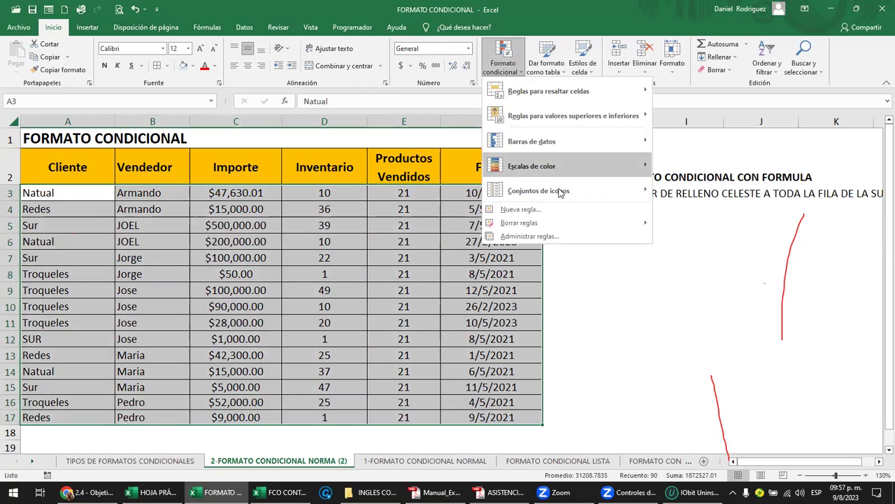
click(532, 210)
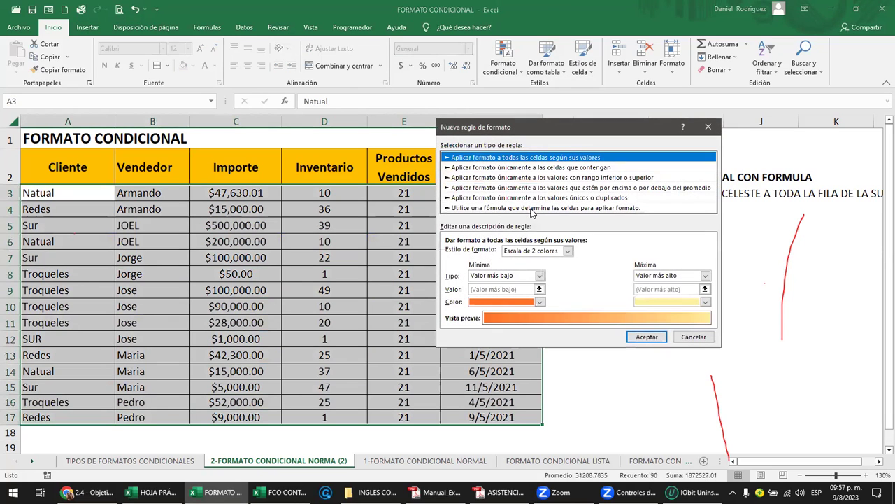
click(463, 208)
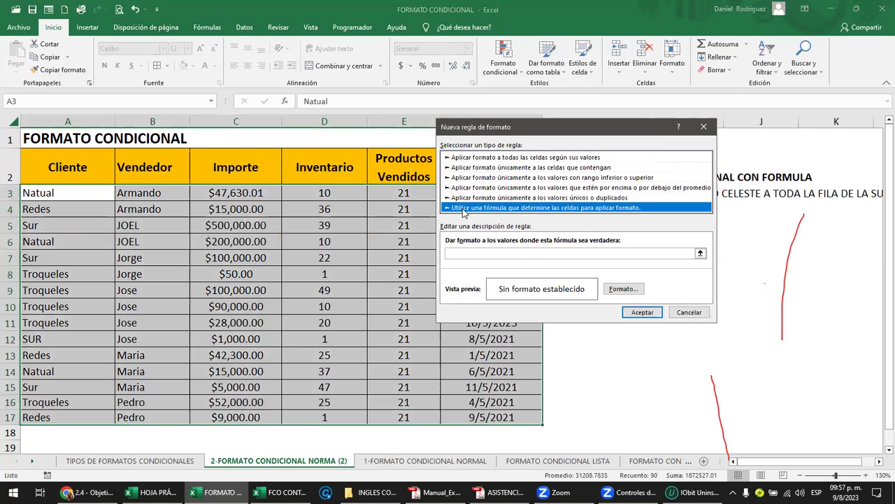
click(689, 254)
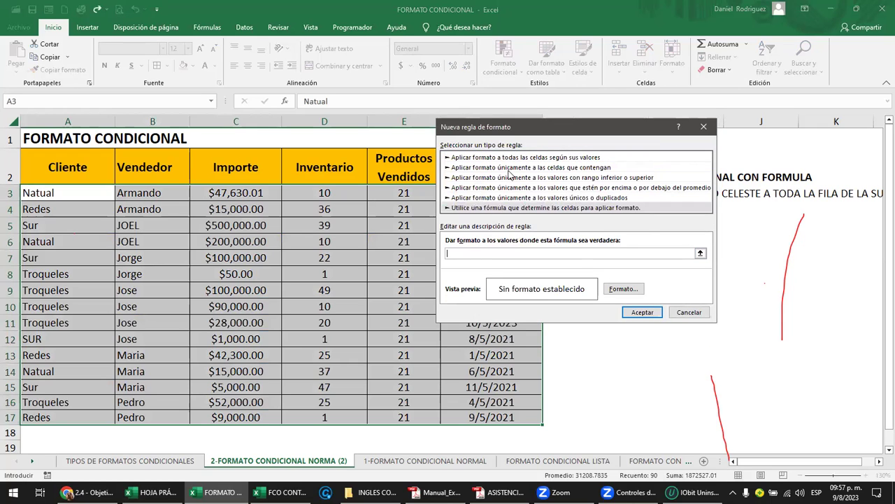
drag(526, 137, 193, 160)
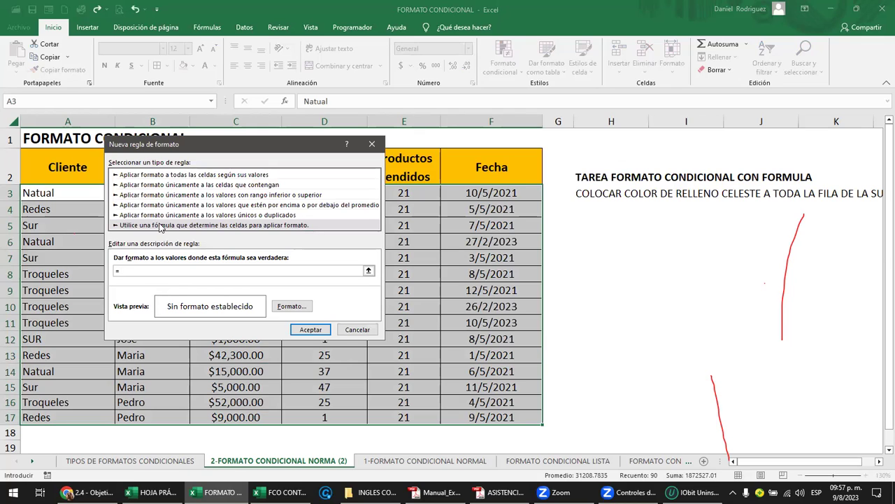
click(471, 196)
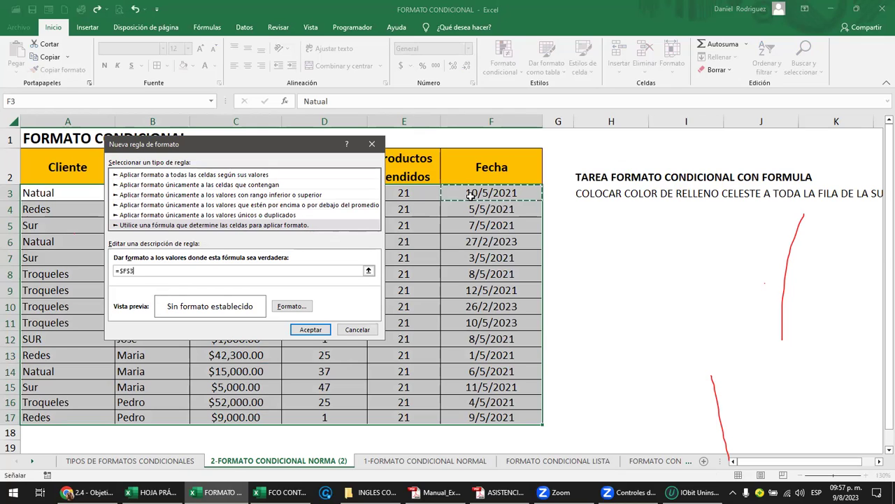
key(F2)
text(=10/05/2023)
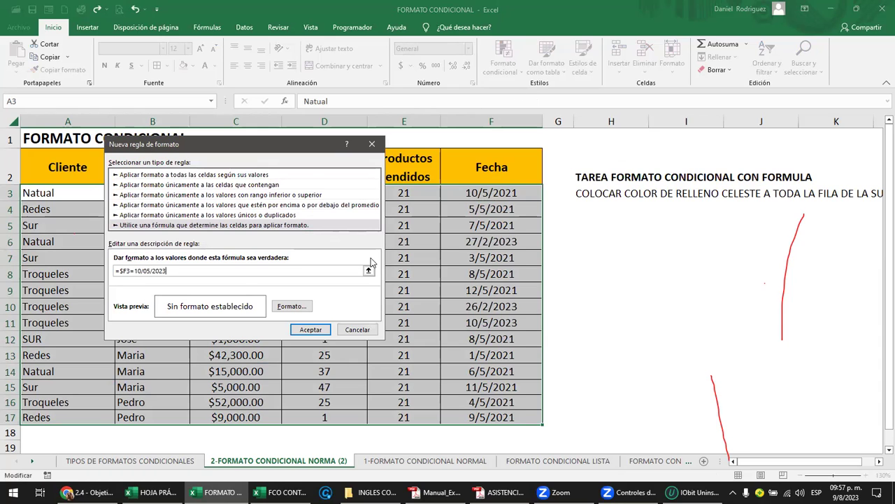
Give the date rule a light-blue fill and confirm it
click(291, 305)
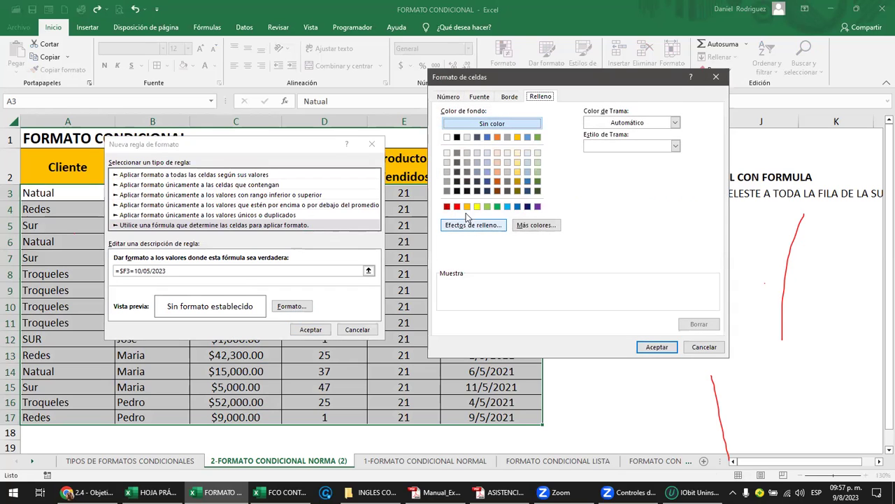
click(508, 206)
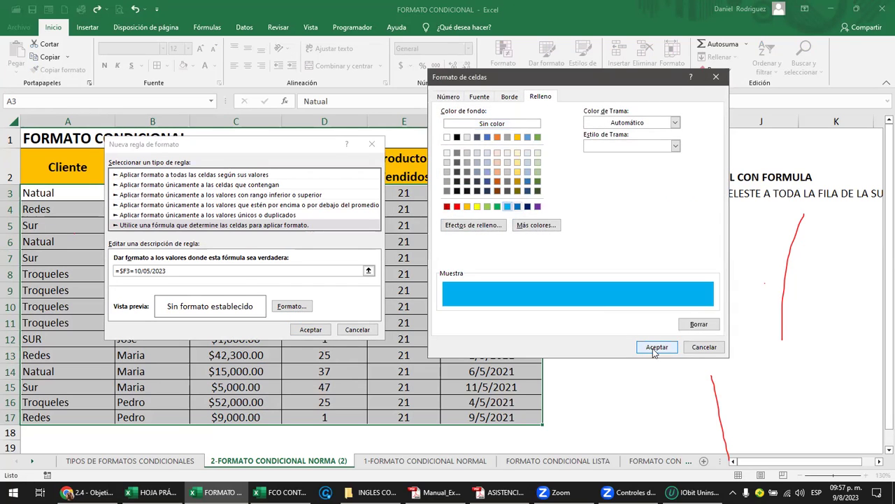
click(656, 347)
click(311, 329)
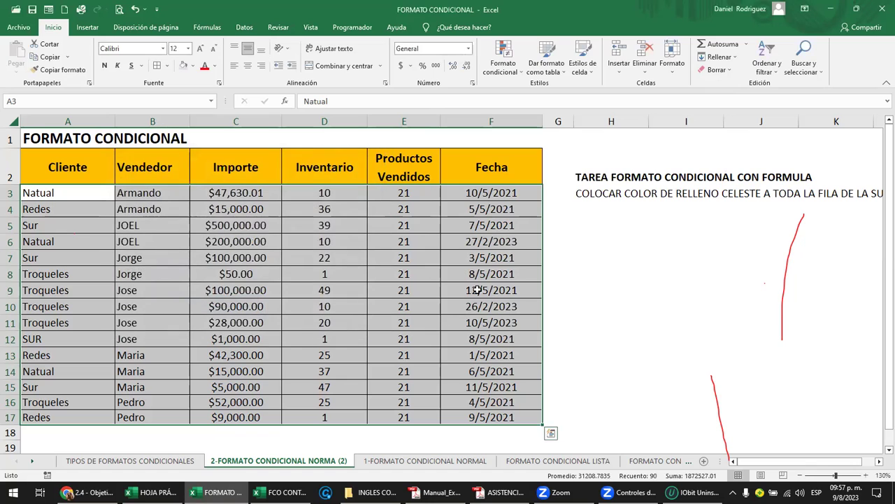
Edit the date rule so it reads =$F3="10/5/2023" with the date in quotes, and apply it
click(518, 75)
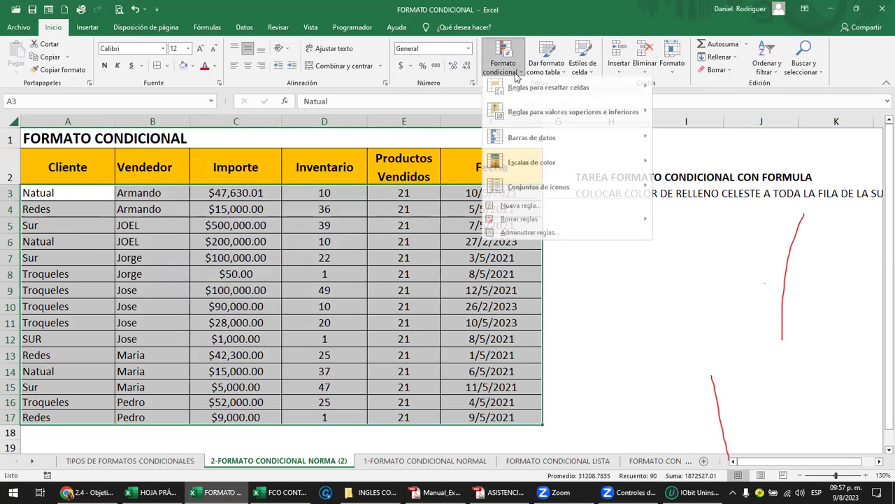
click(544, 232)
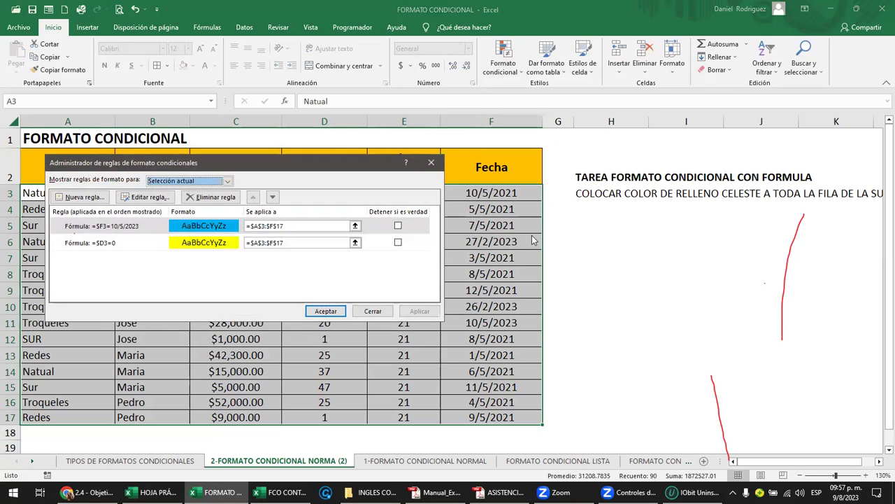
click(114, 231)
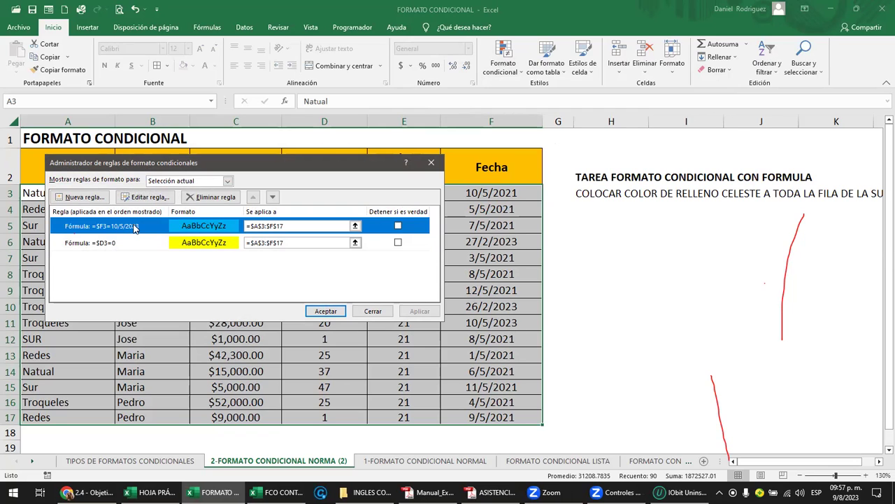
click(145, 197)
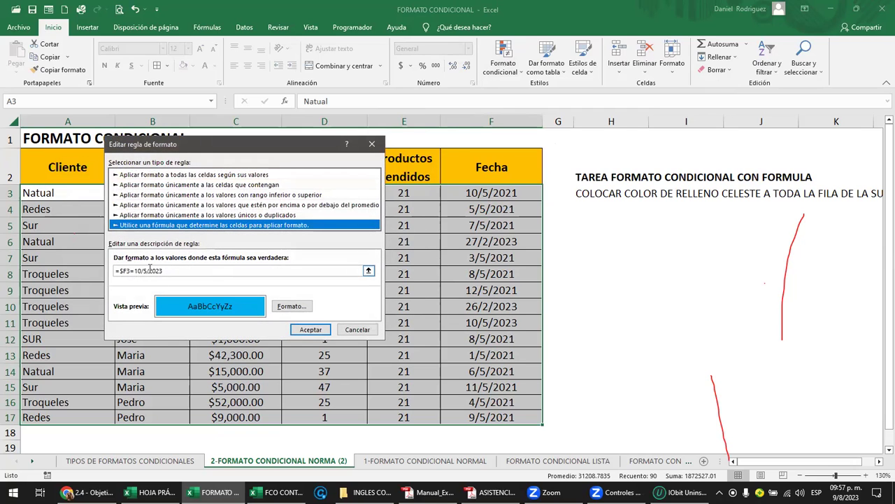
click(166, 273)
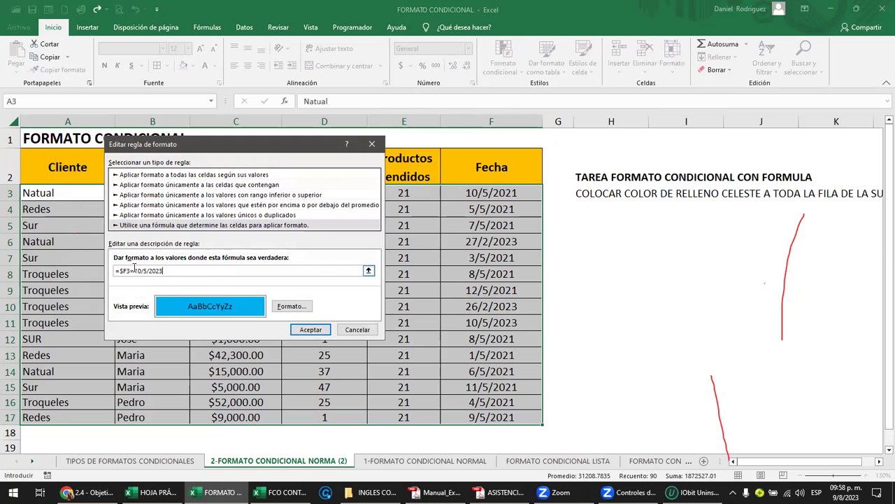
text(")
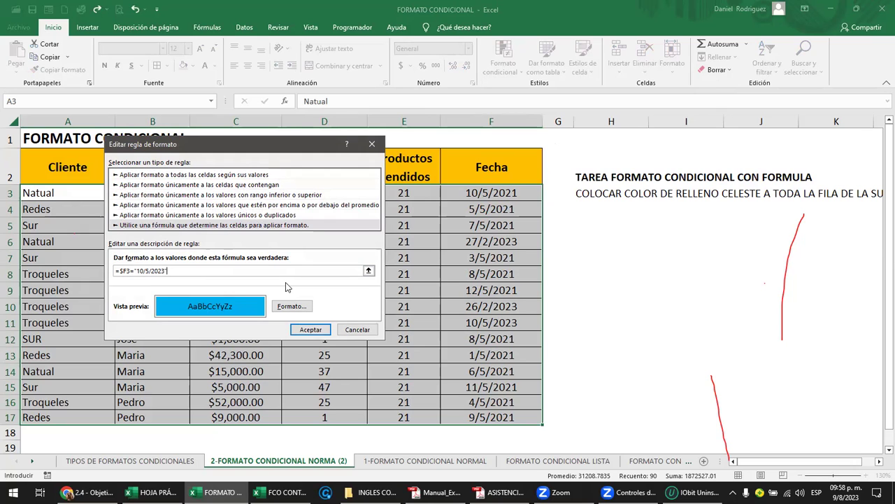
click(316, 331)
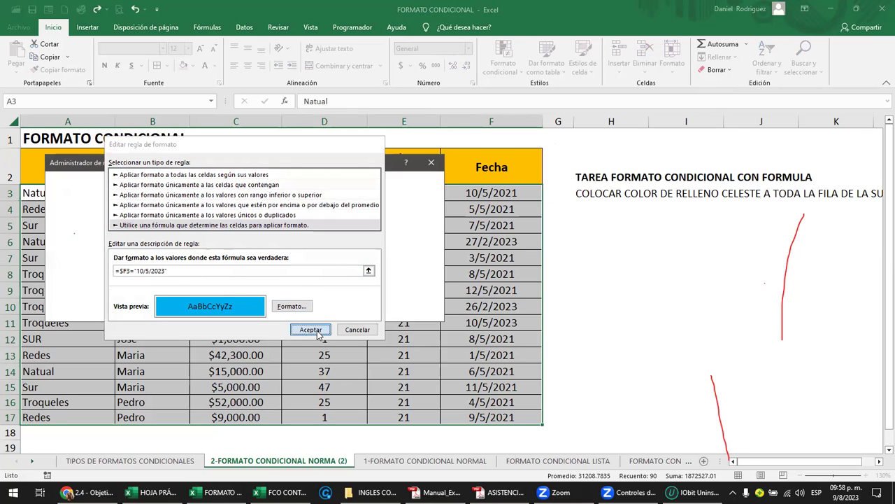
click(419, 311)
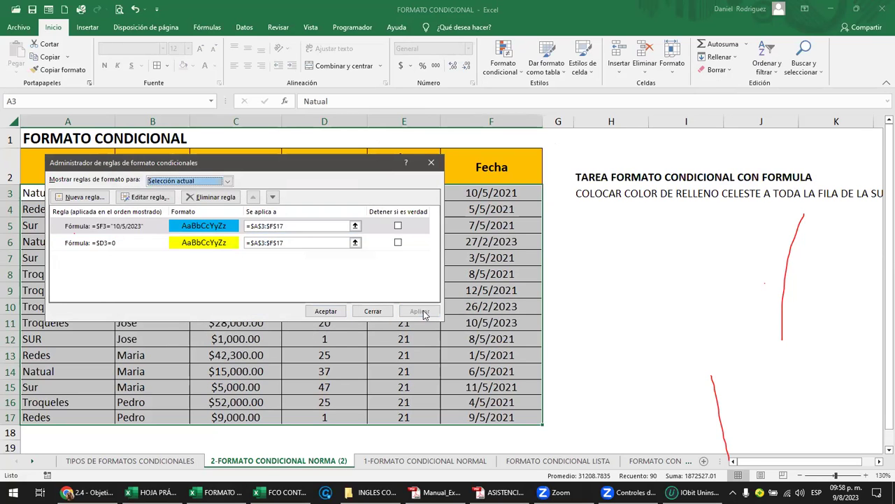
click(331, 312)
Re-enter the date 10/5/2023 in cell F11
click(455, 288)
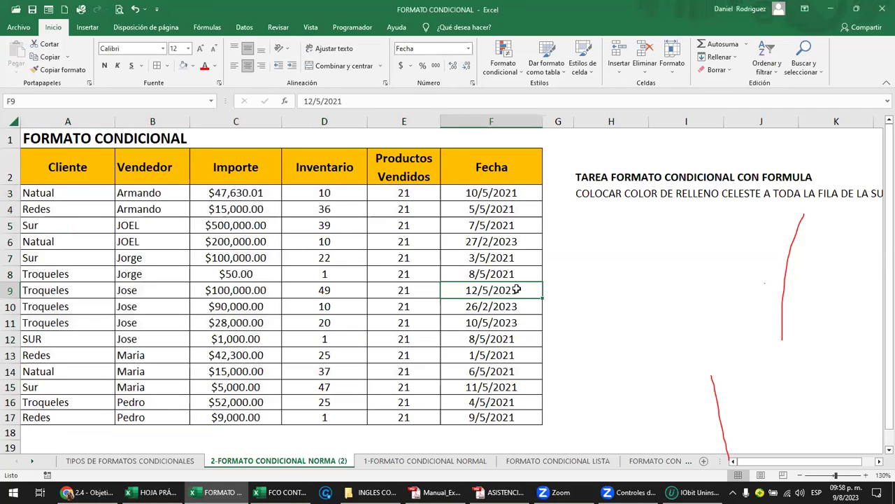
click(503, 321)
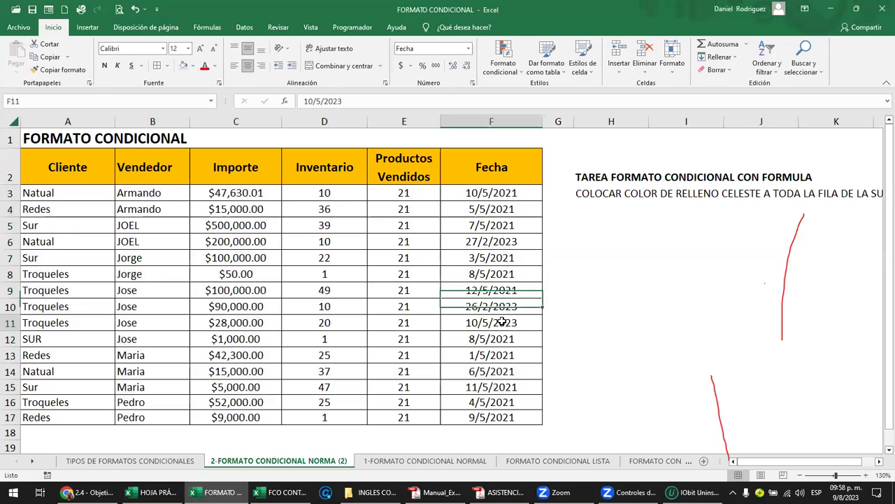
text(10)
text(/5)
text(/2023)
key(Return)
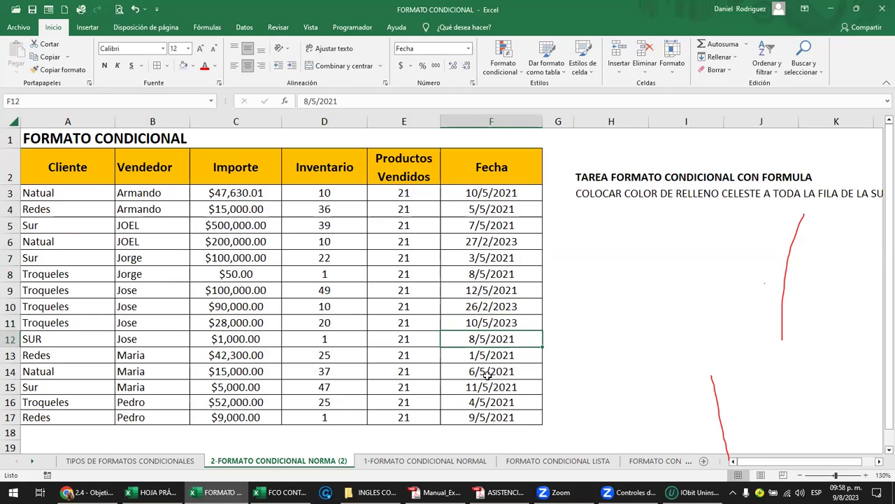
click(487, 326)
Browse the workbook's sheets and open FORMATO CONDICIONAL LINEA, selecting its Fecha dates
click(560, 461)
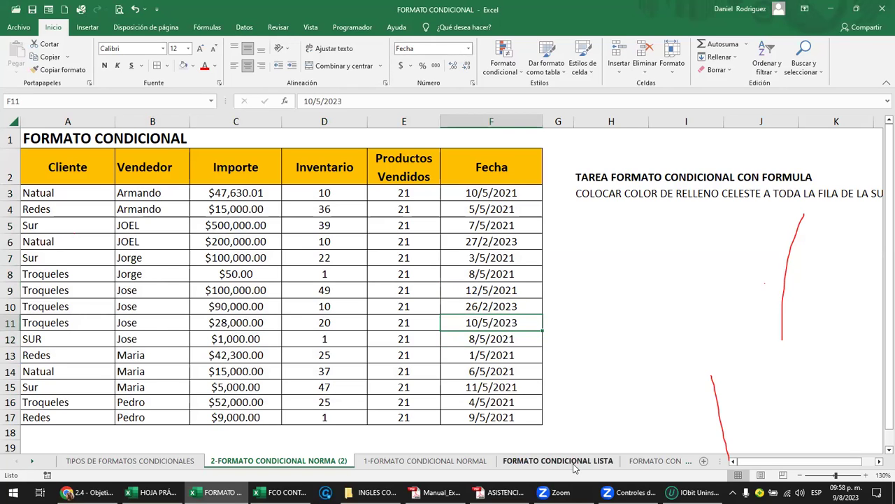
click(648, 462)
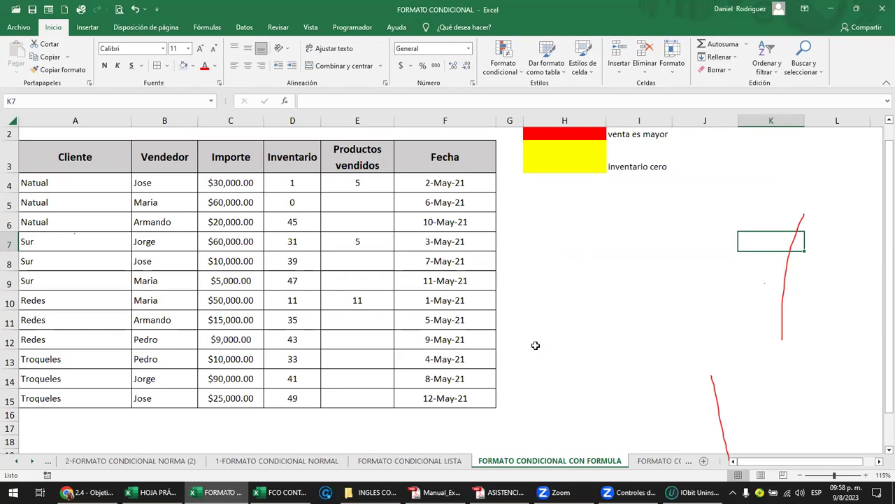
click(14, 467)
click(147, 462)
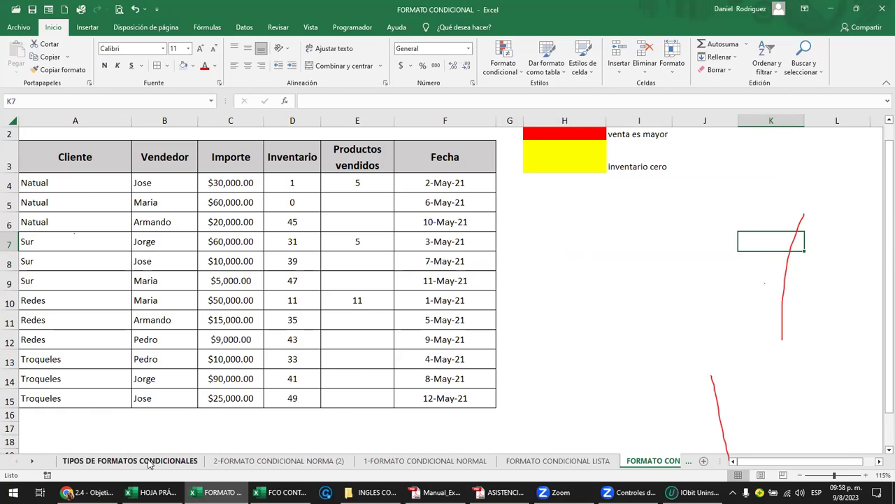
click(280, 461)
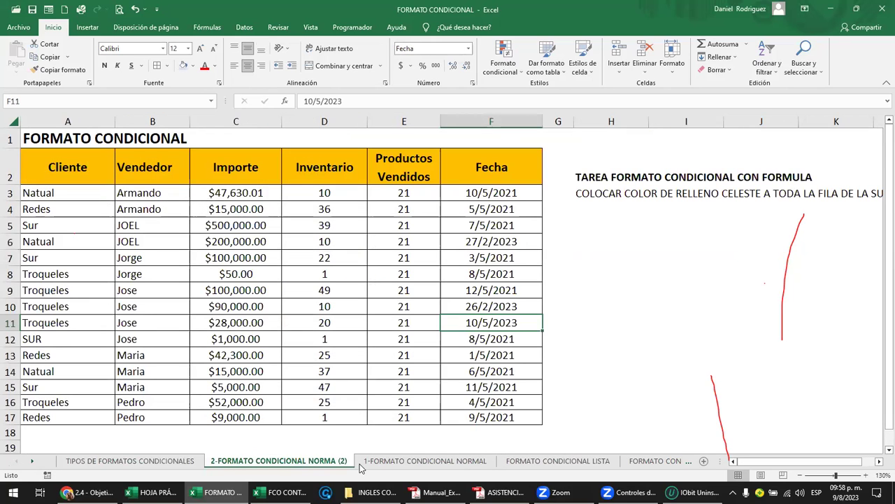
click(395, 462)
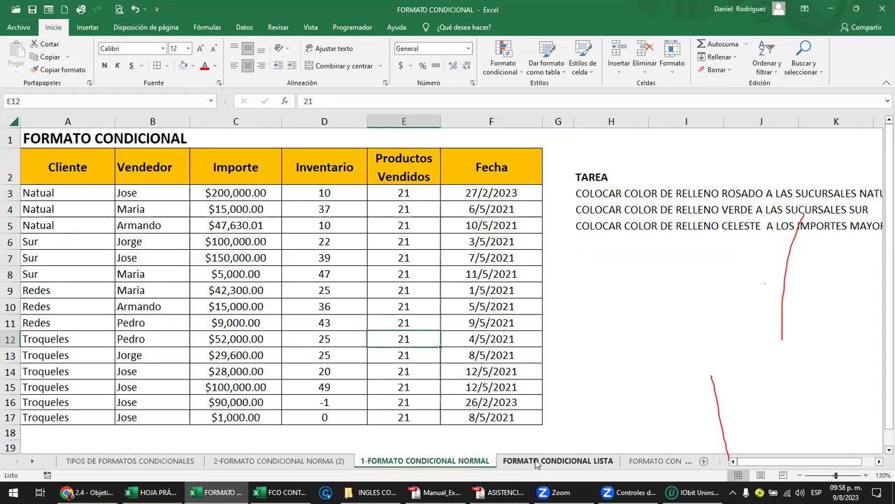
click(538, 462)
click(654, 462)
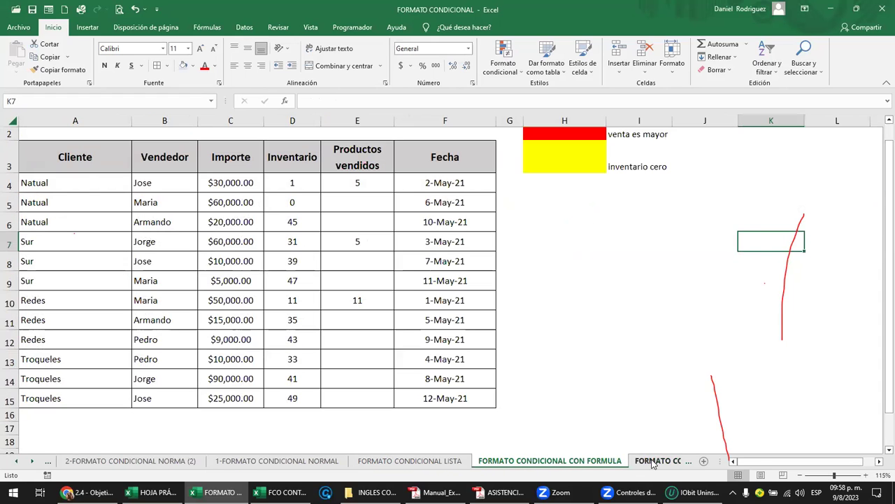
click(116, 273)
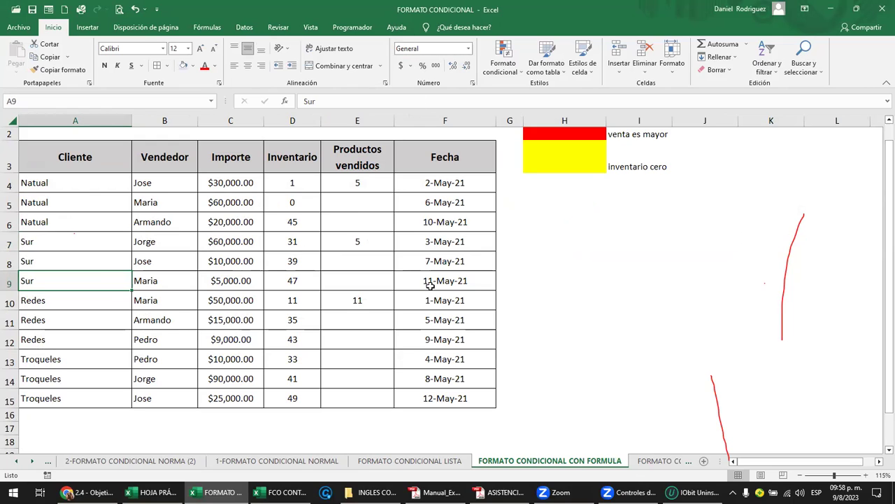
click(31, 462)
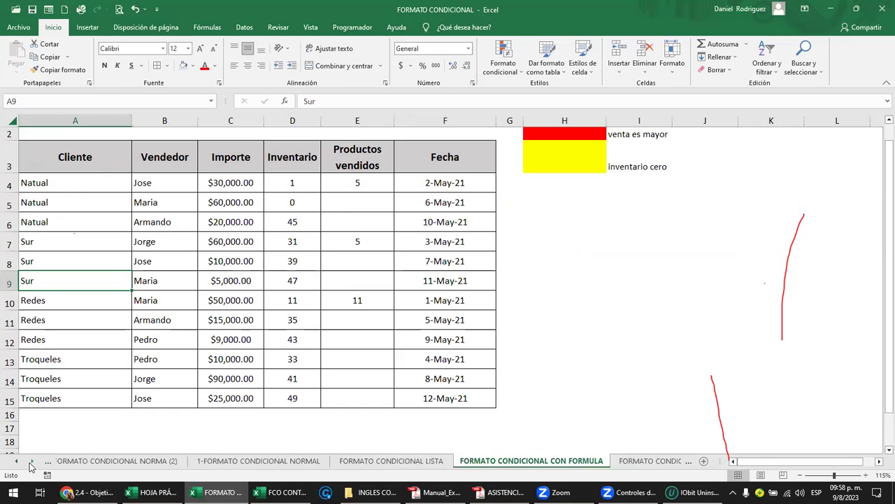
click(32, 462)
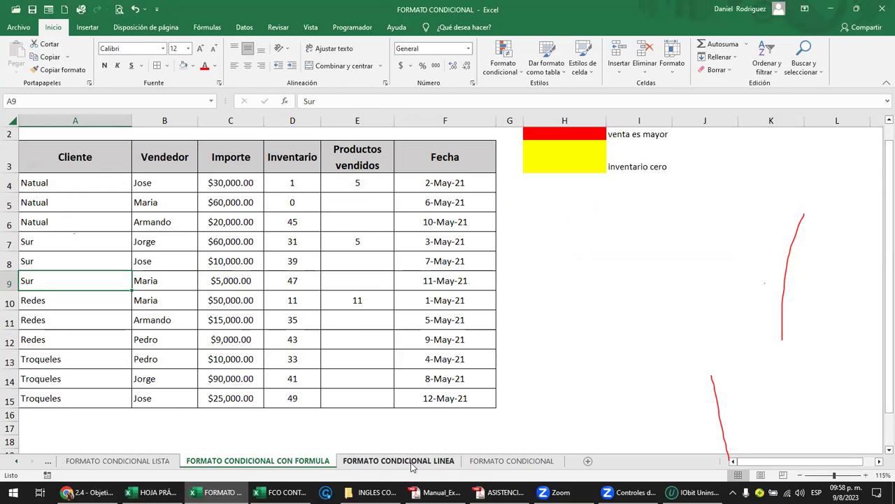
click(413, 463)
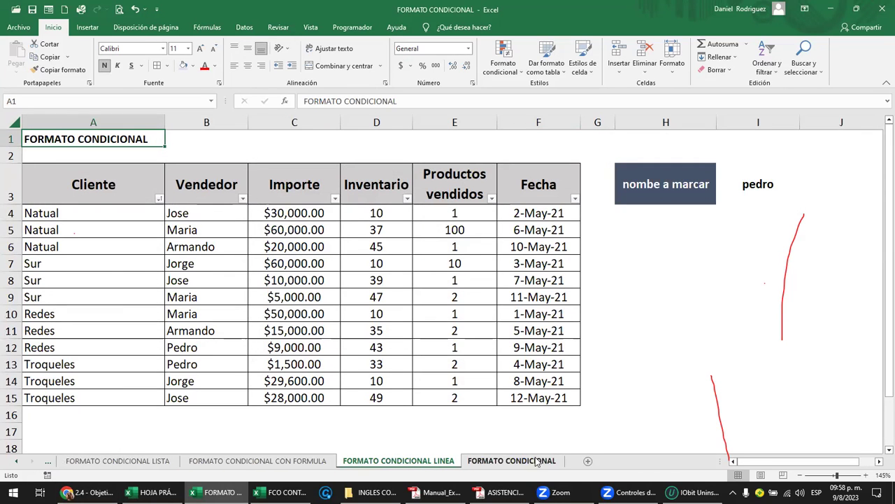
drag(549, 217, 558, 390)
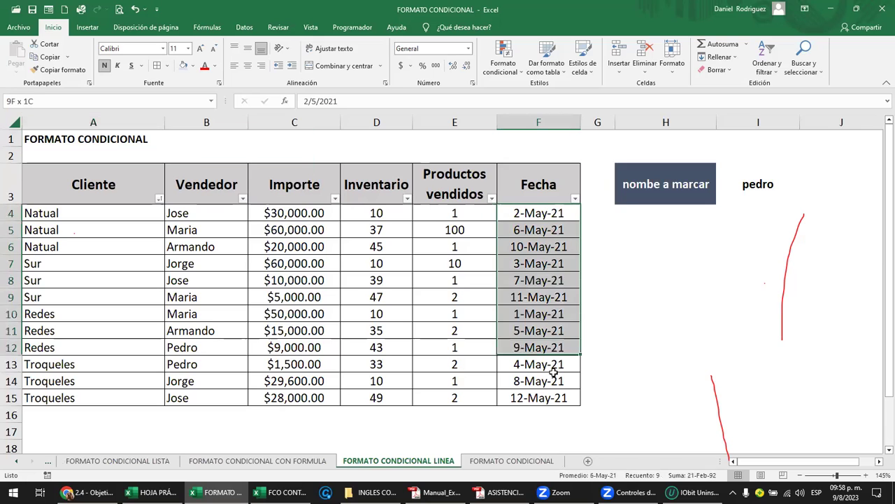
On the FORMATO CONDICIONAL sheet, select A4:F15 and review its conditional formatting rules
click(511, 461)
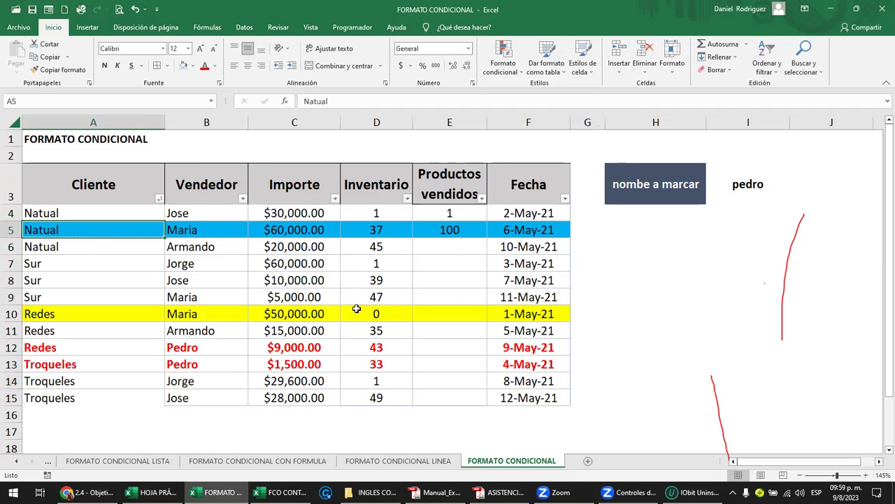
mouse_move(549, 312)
mouse_down()
mouse_move(185, 329)
mouse_move(91, 315)
mouse_up()
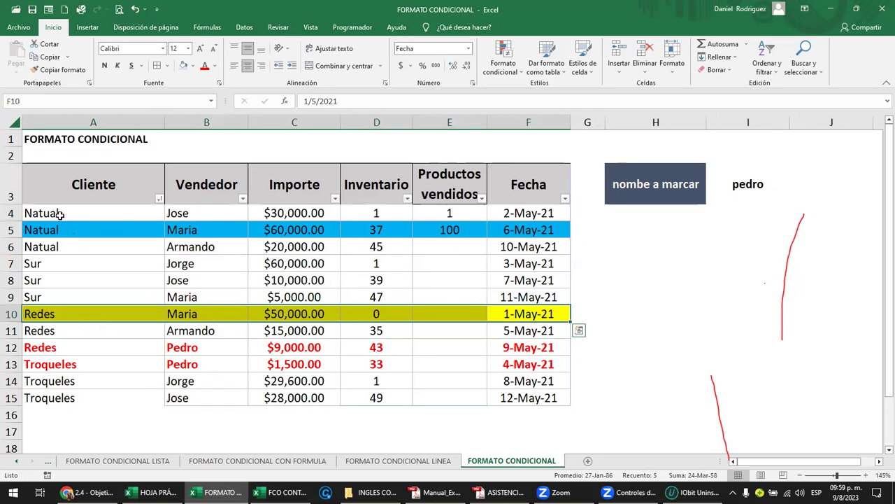
drag(56, 212, 528, 397)
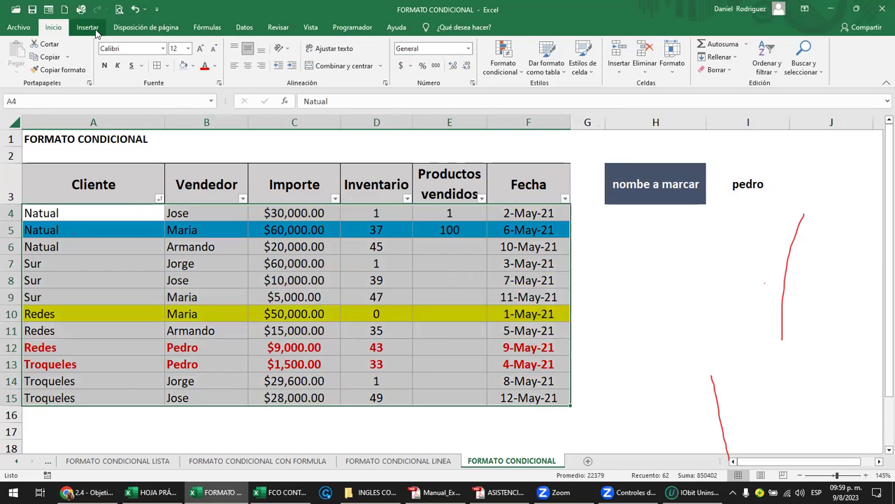
click(503, 63)
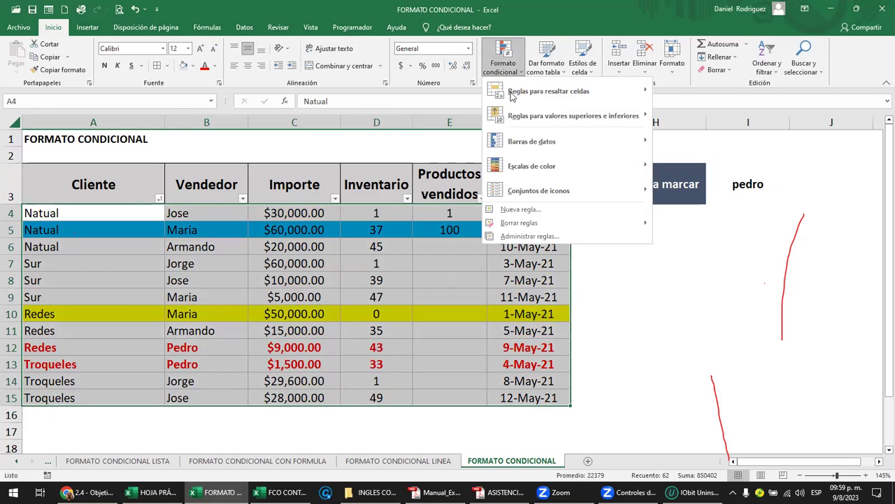
click(552, 236)
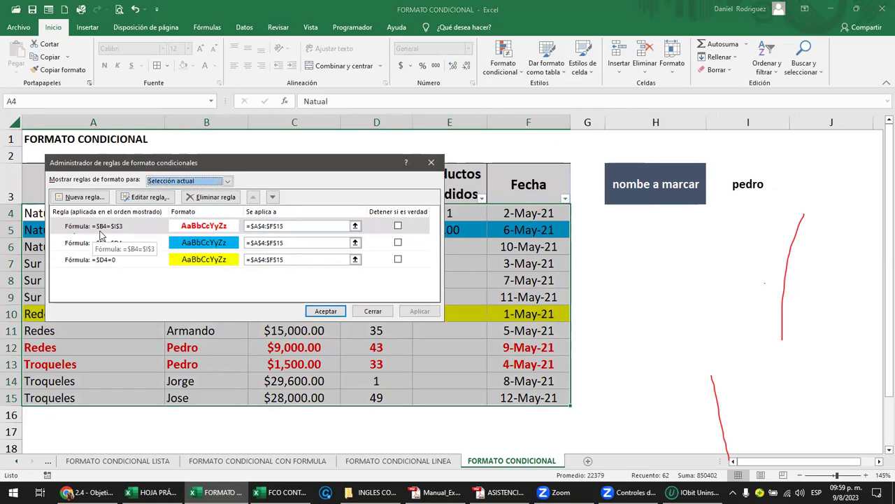
drag(234, 165, 523, 168)
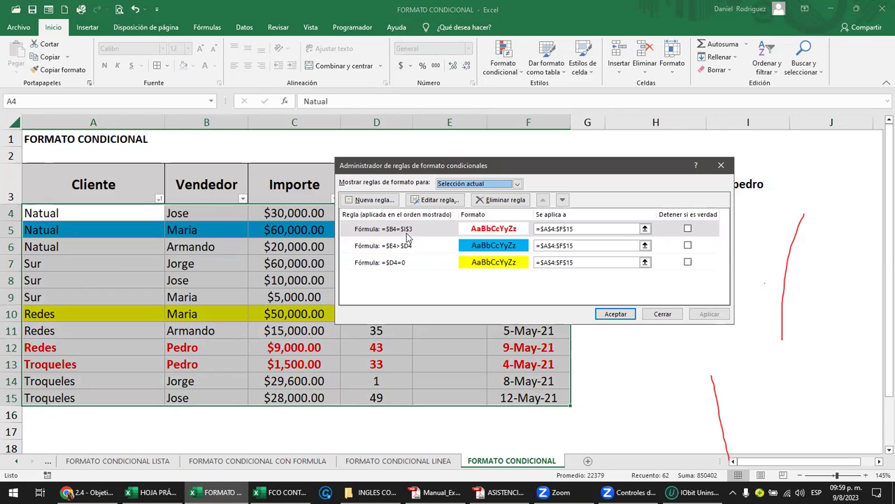
drag(539, 172, 529, 226)
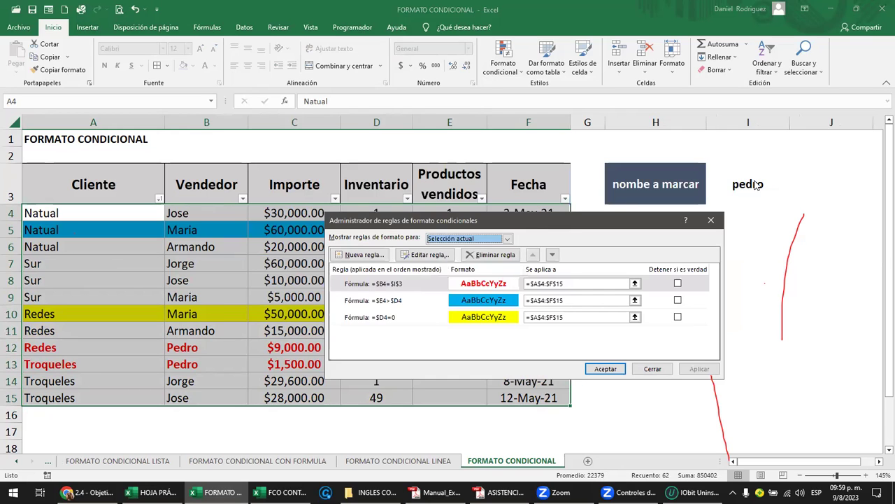
click(711, 220)
Change the name to mark in I3 from pedro to ARMANDO
click(201, 220)
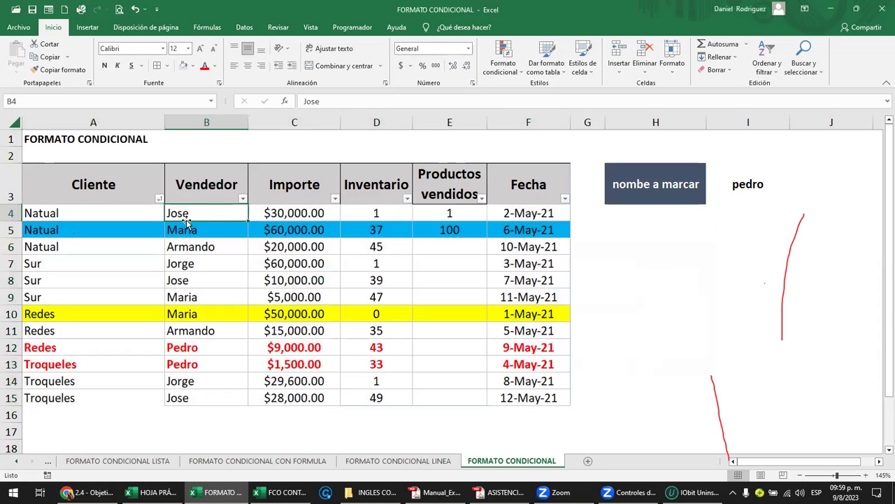
click(738, 180)
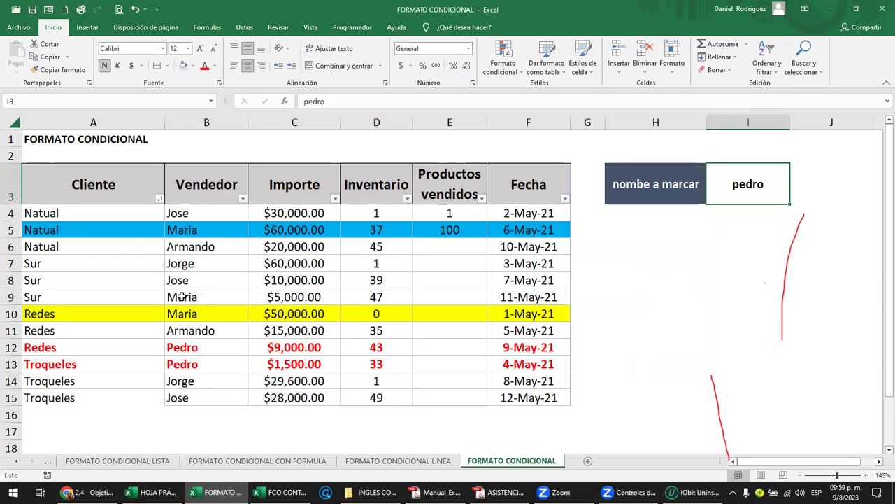
click(191, 347)
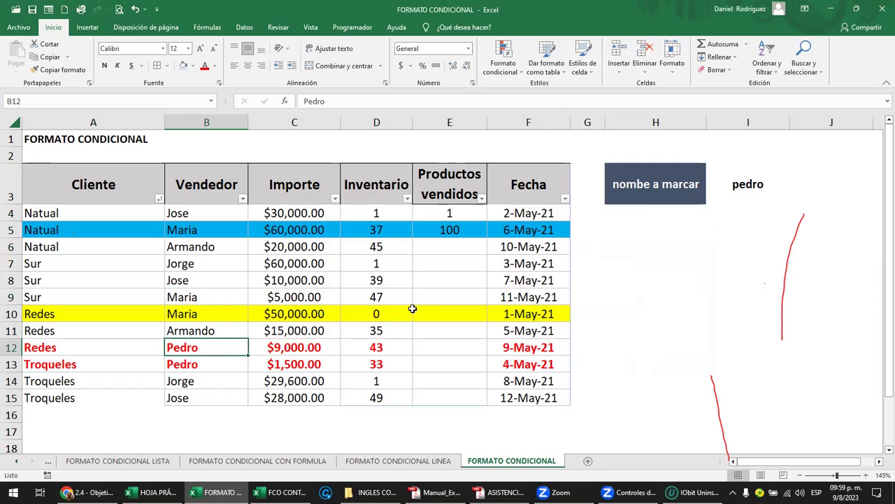
drag(47, 211, 445, 368)
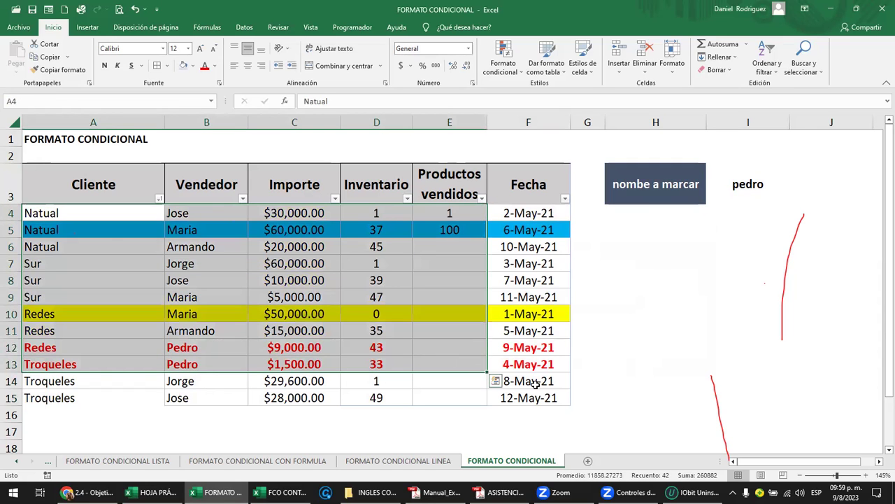
click(203, 217)
click(752, 198)
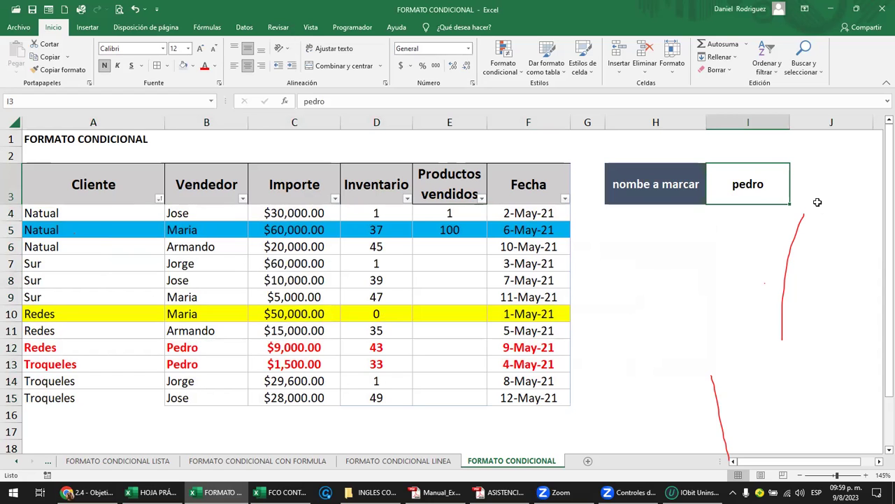
text(ARMANDO)
key(Return)
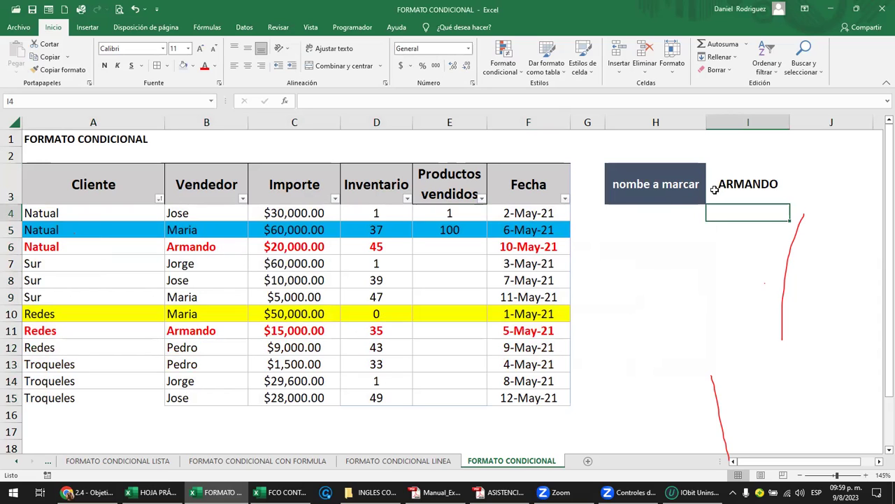
click(745, 179)
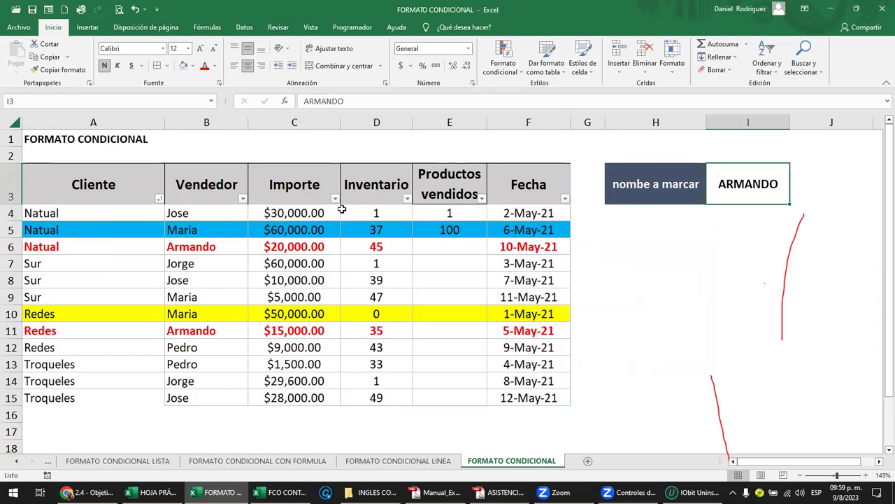
click(182, 216)
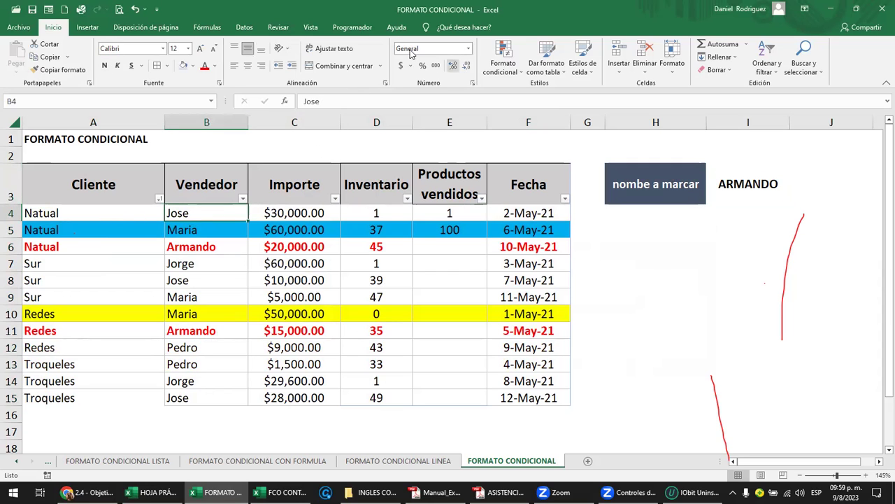
Review the =$B4=$I$3 rule in the rules manager without changing it
click(503, 60)
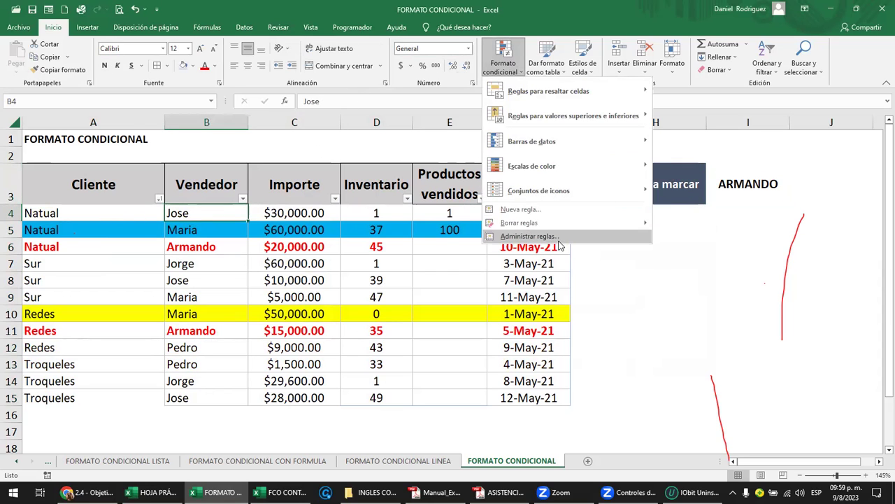
click(552, 238)
click(396, 285)
double_click(396, 286)
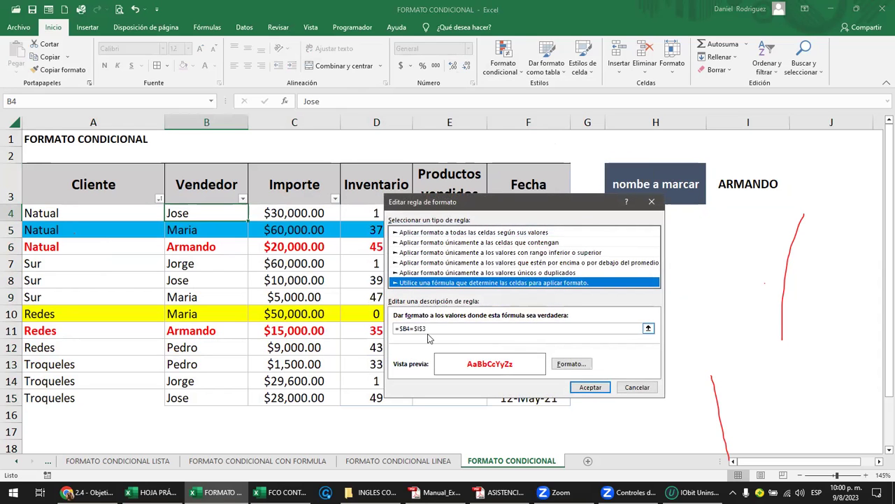
click(638, 387)
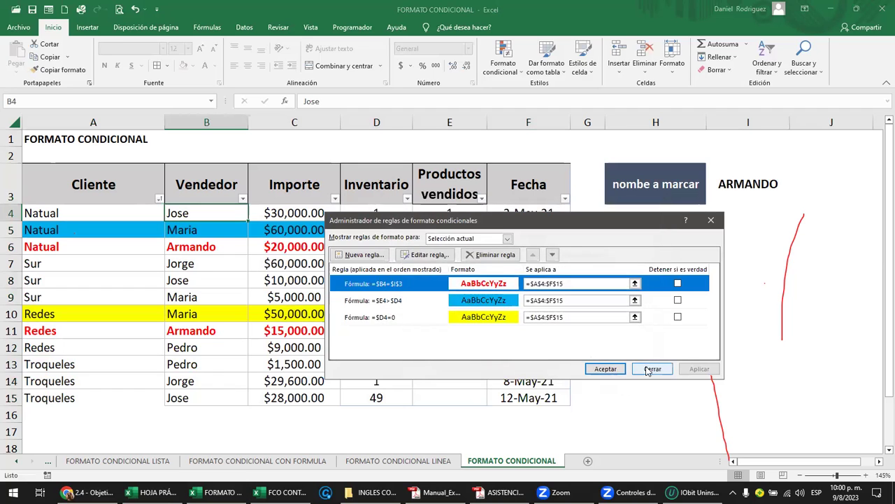
click(653, 370)
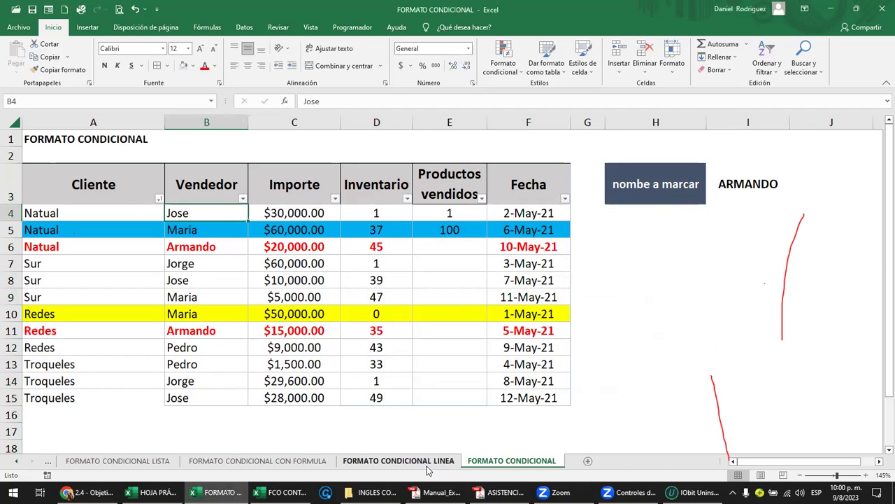
On the FORMATO CONDICIONAL LINEA sheet, select A4:F15 and confirm no rules exist
click(429, 462)
click(170, 230)
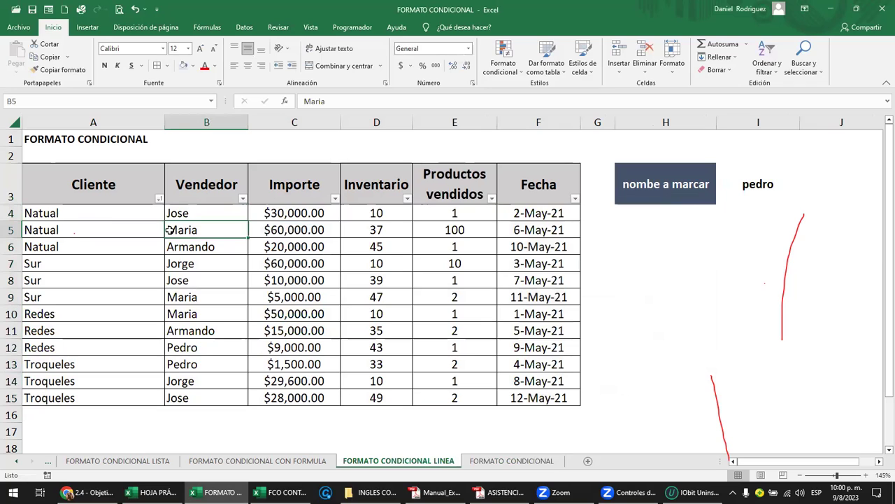
click(60, 214)
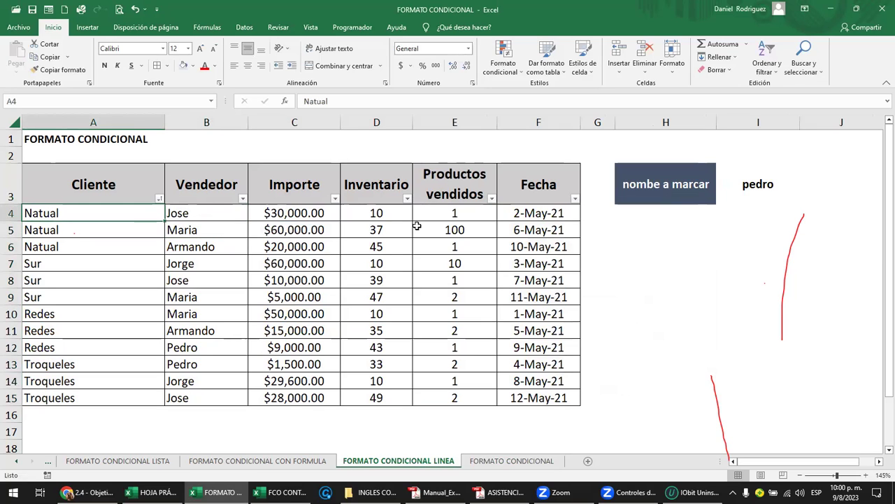
drag(84, 213, 587, 413)
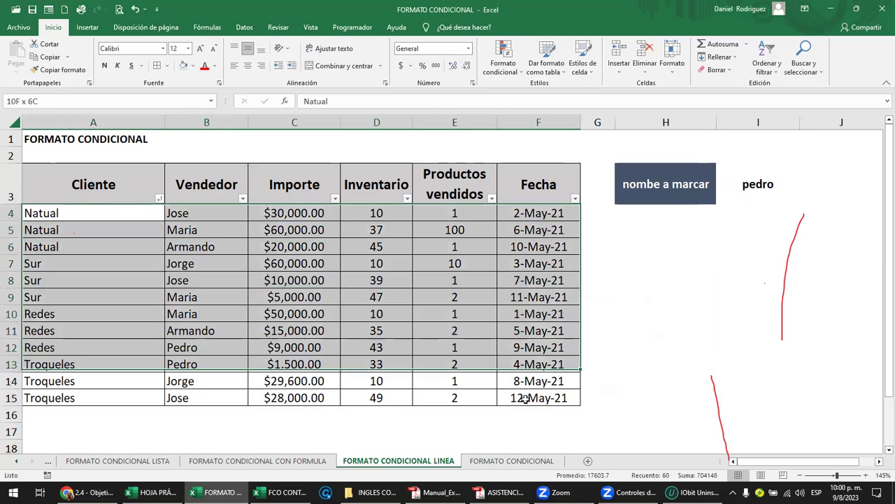
click(504, 68)
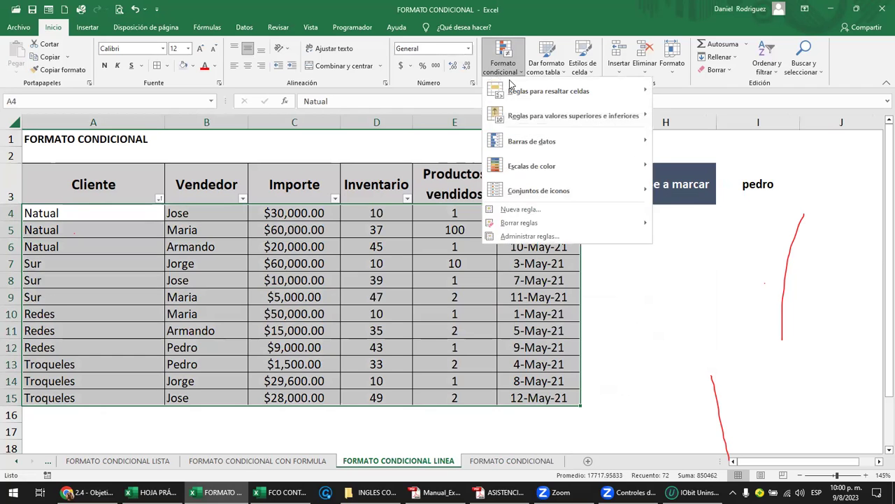
click(553, 238)
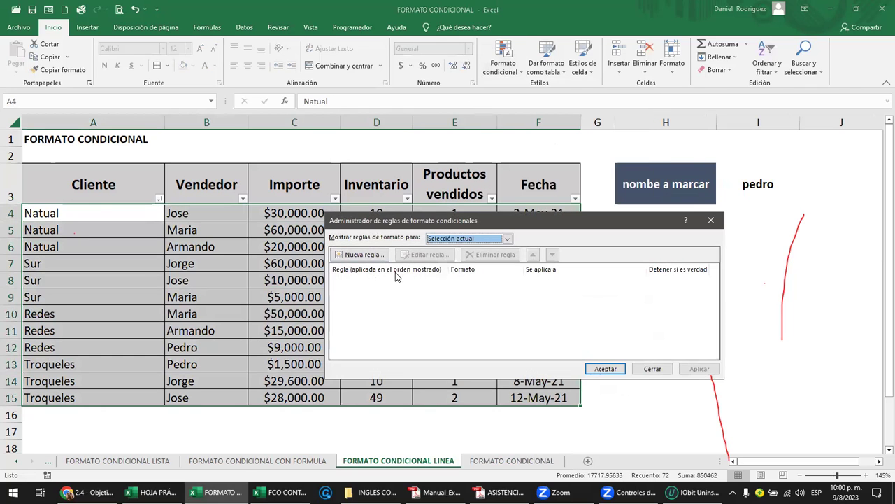
click(652, 369)
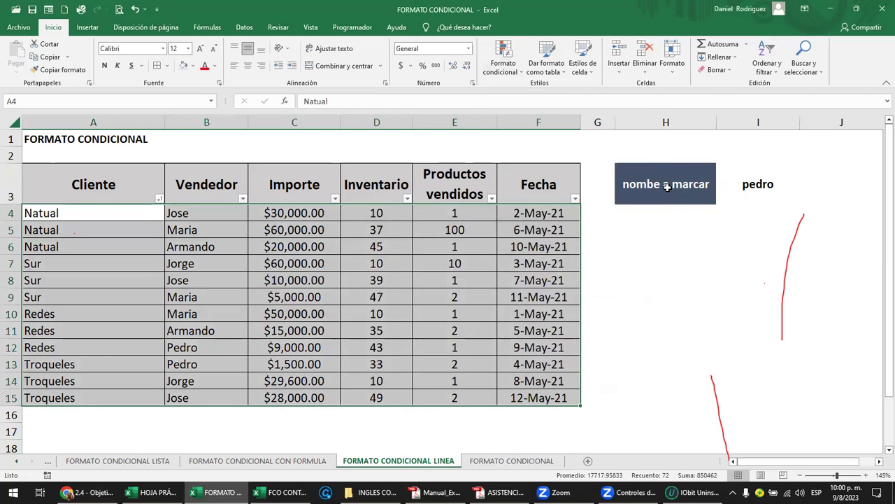
Check the name-to-mark cell I3 (pedro) and reselect the data rows A4:F15
click(665, 183)
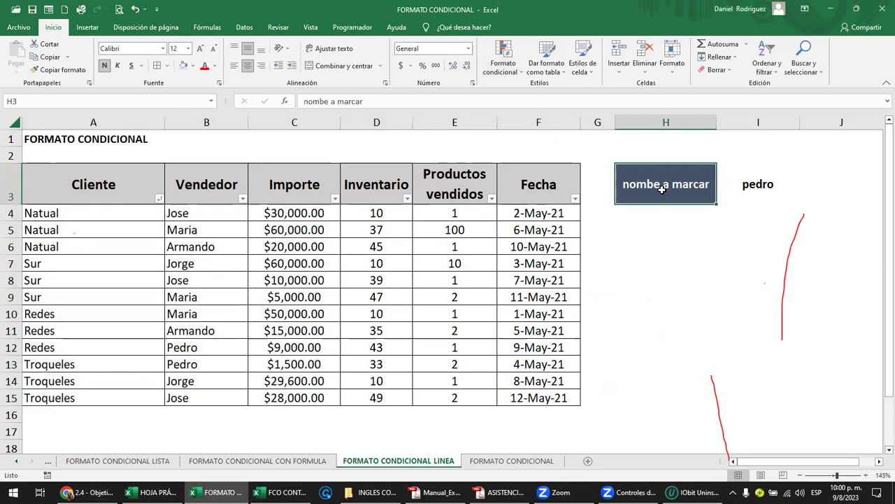
click(747, 180)
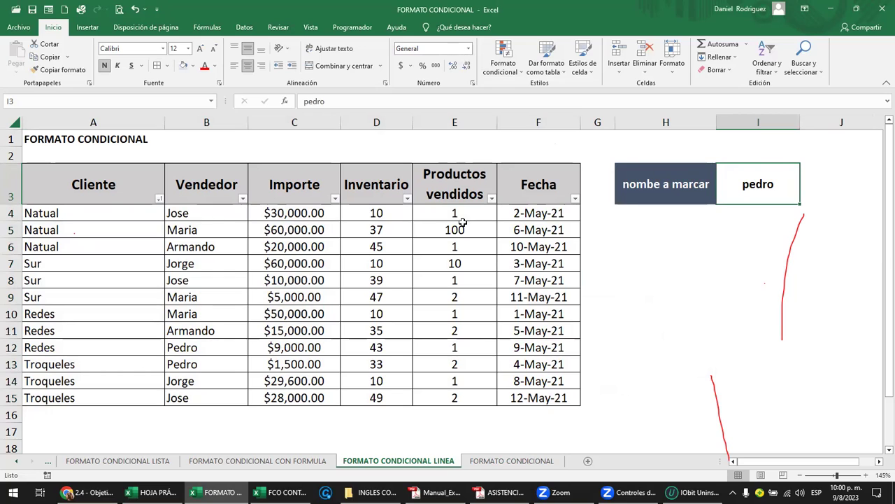
drag(199, 217, 180, 390)
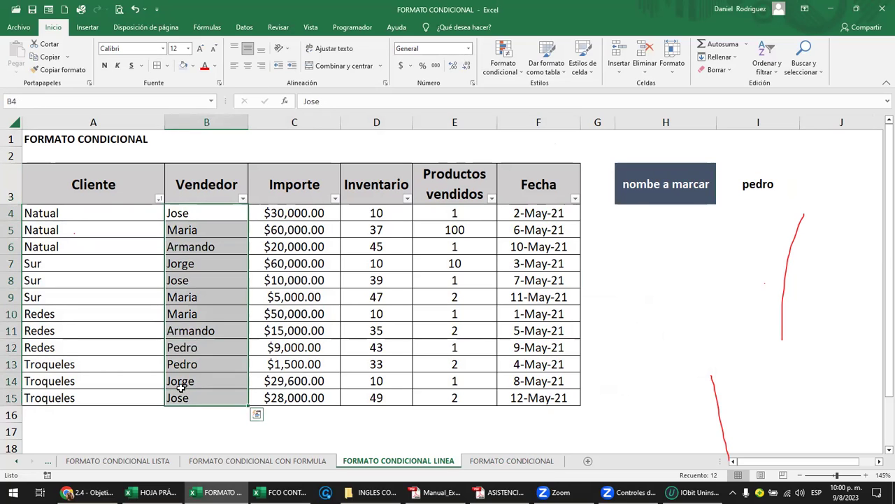
mouse_move(74, 212)
mouse_down()
mouse_move(383, 216)
mouse_move(544, 395)
mouse_up()
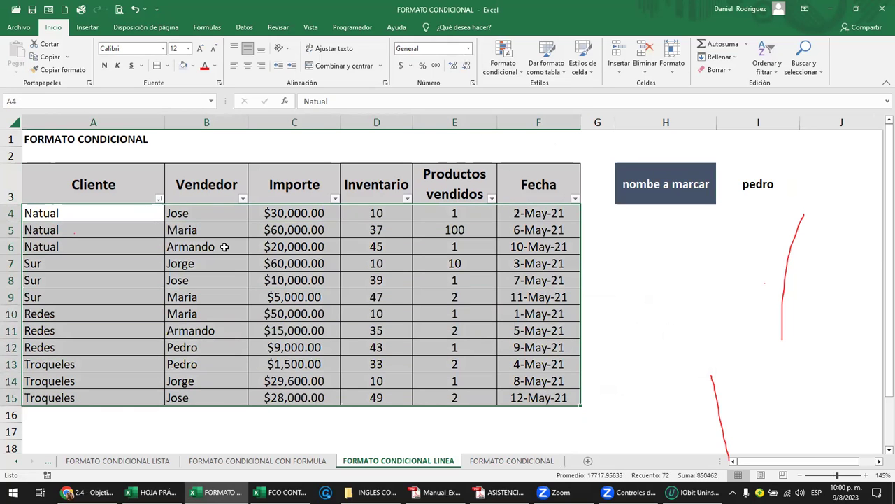
drag(134, 192, 578, 174)
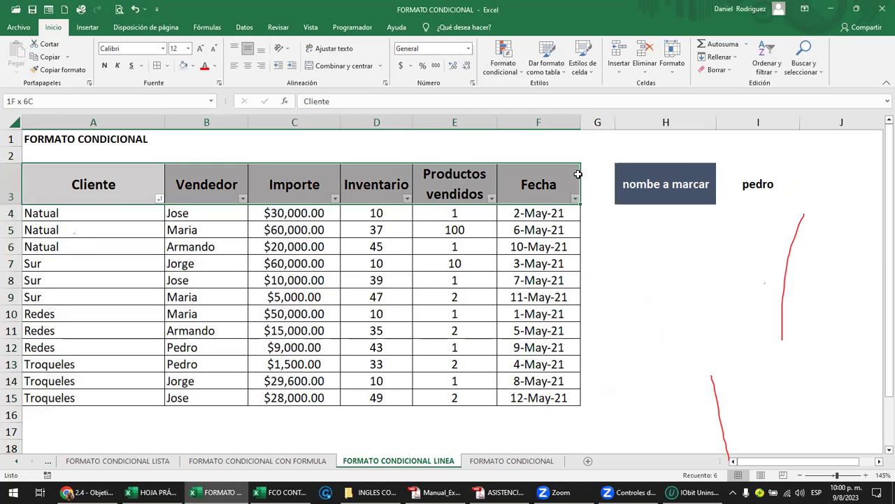
mouse_move(119, 214)
mouse_down()
mouse_move(566, 226)
mouse_move(568, 397)
mouse_up()
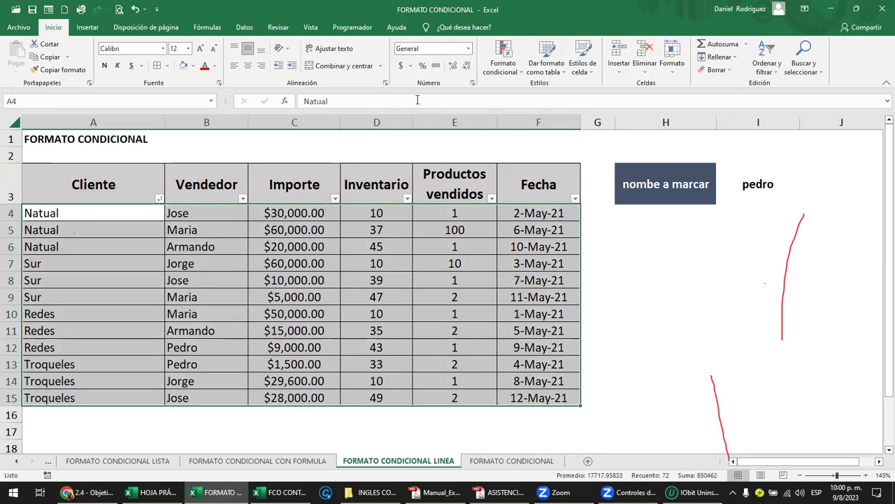
click(503, 61)
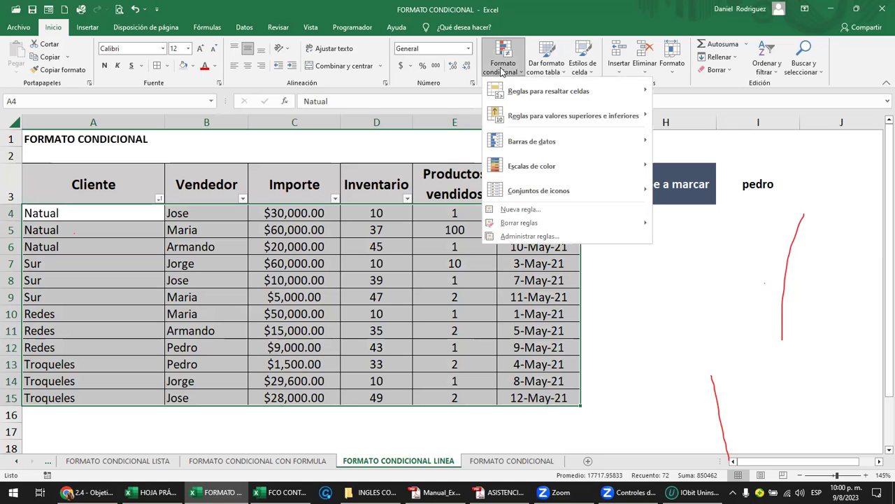
Build a new formula rule =$B4=$I$3 comparing each seller with I3, ready for its fill
click(538, 211)
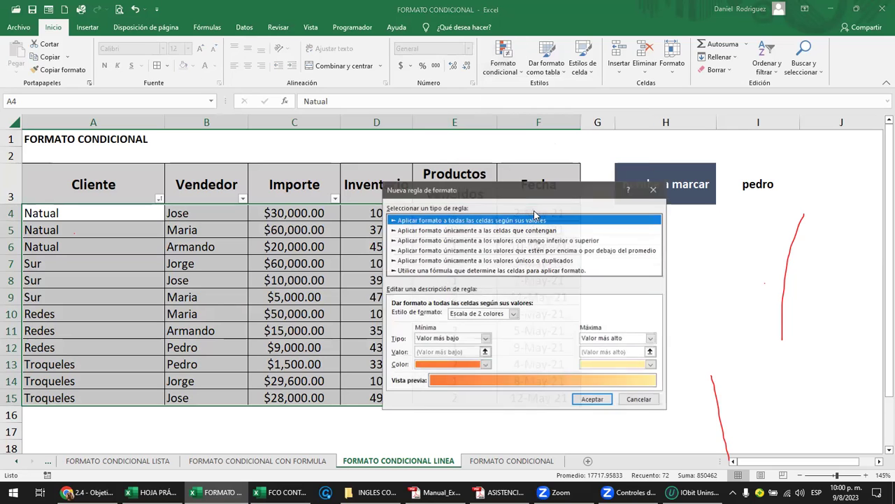
click(462, 271)
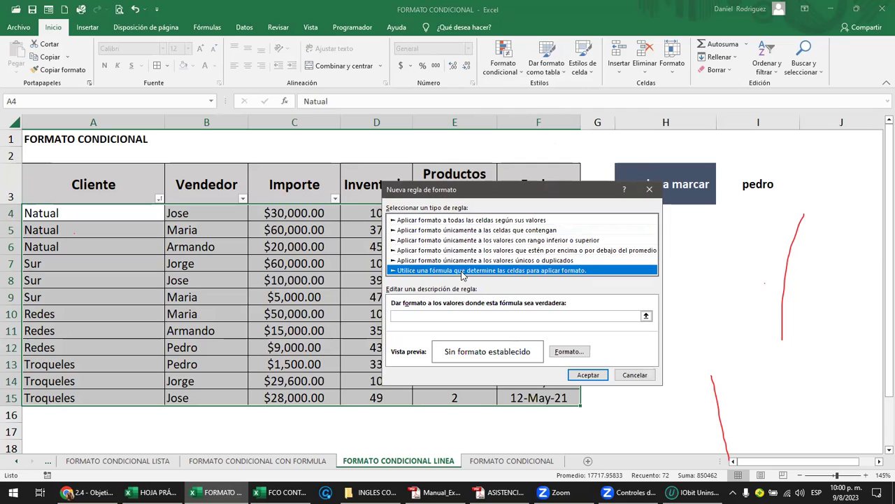
click(423, 316)
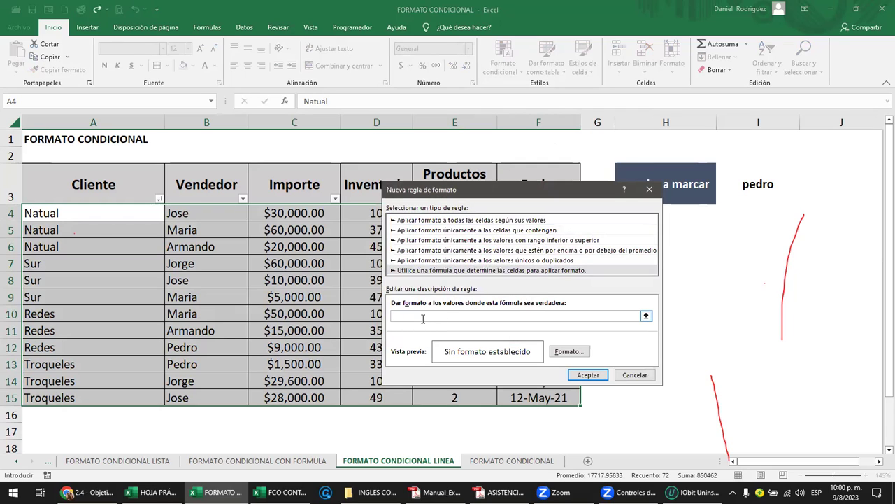
click(185, 216)
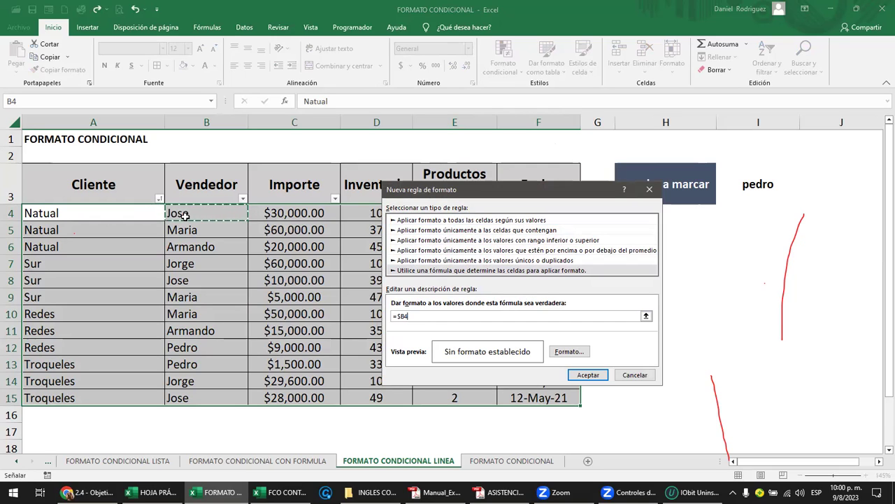
text(=)
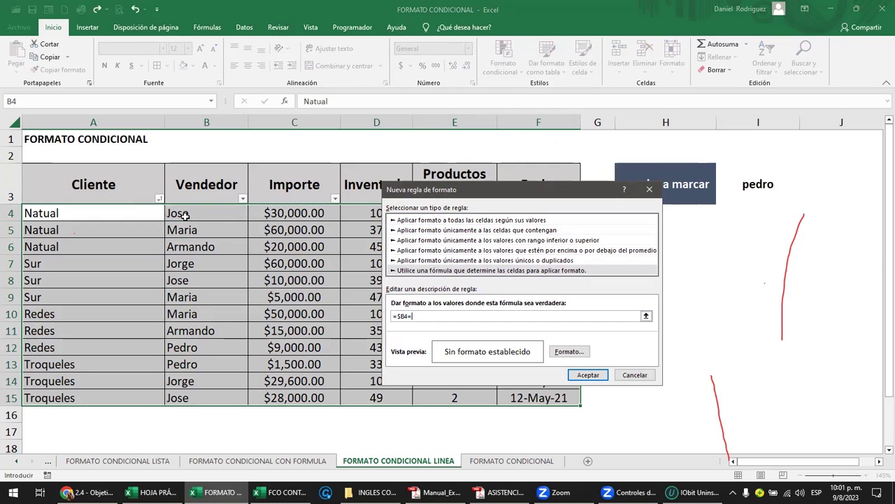
click(753, 184)
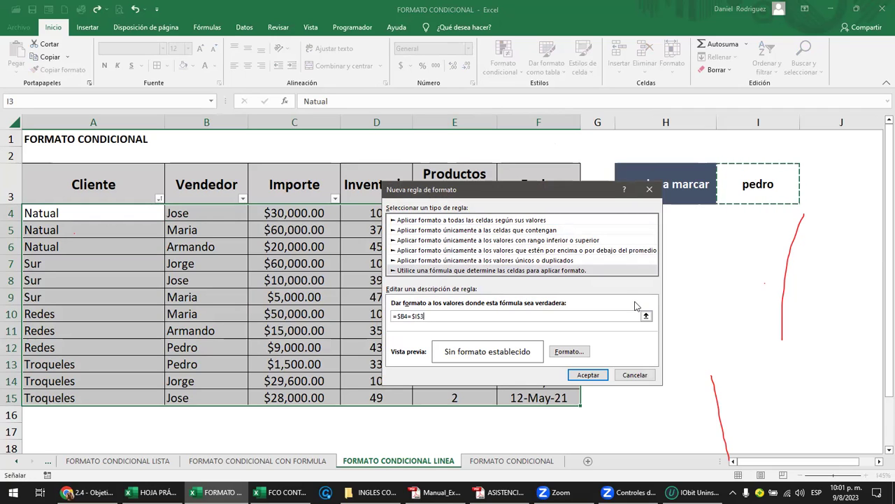
click(569, 351)
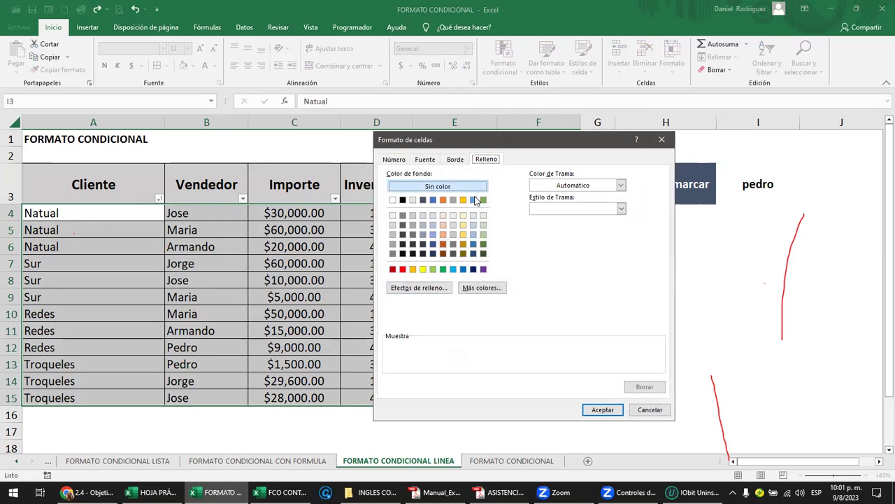
Give the =$B4=$I$3 rule a bold, dark-red font and confirm the rule
click(425, 160)
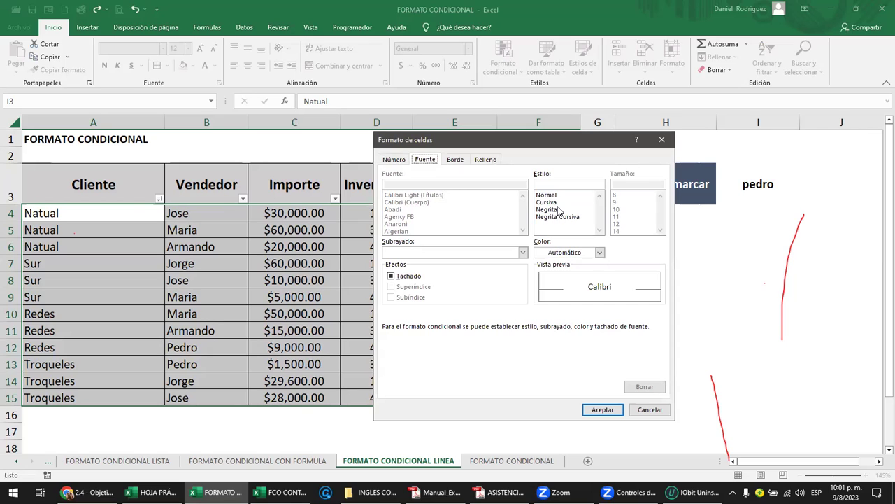
click(454, 160)
click(485, 160)
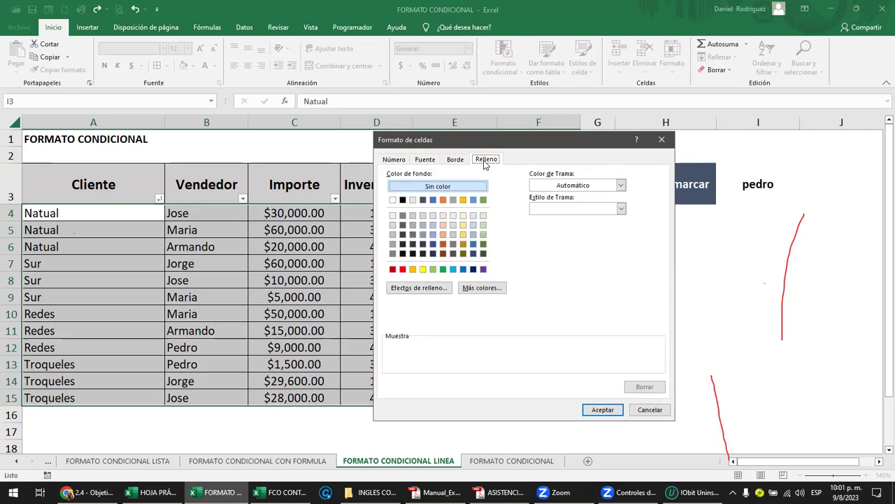
click(427, 159)
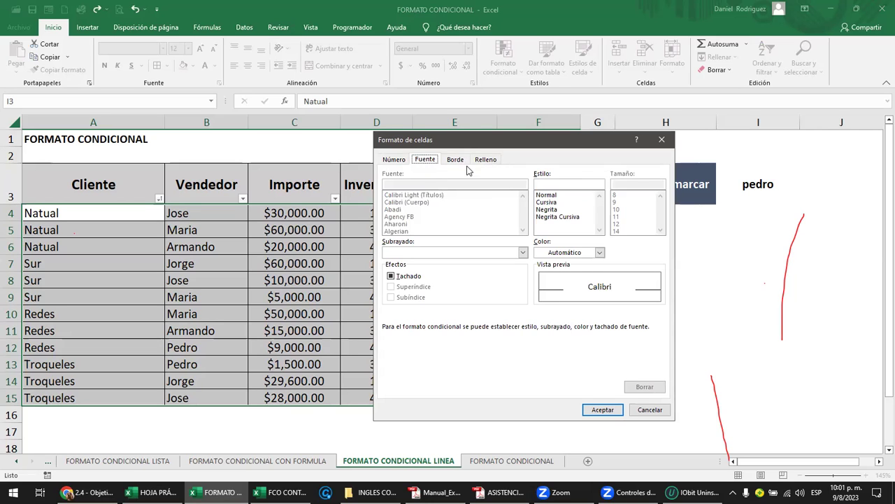
click(547, 210)
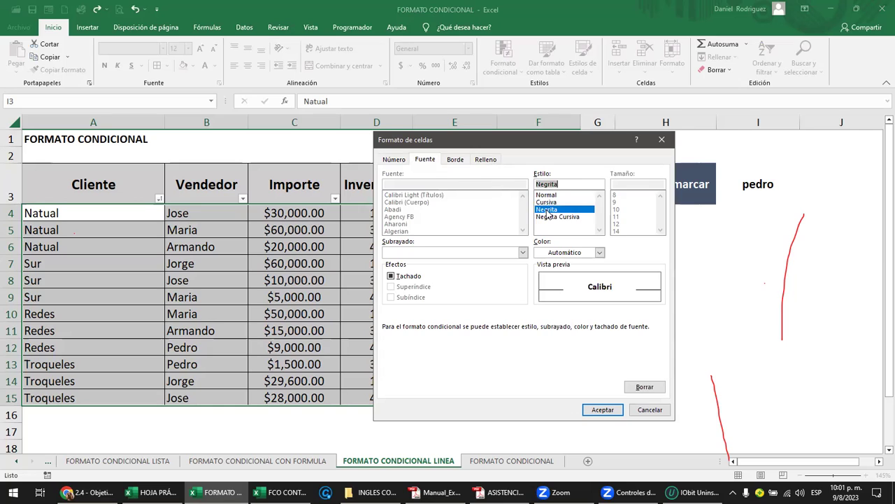
click(600, 252)
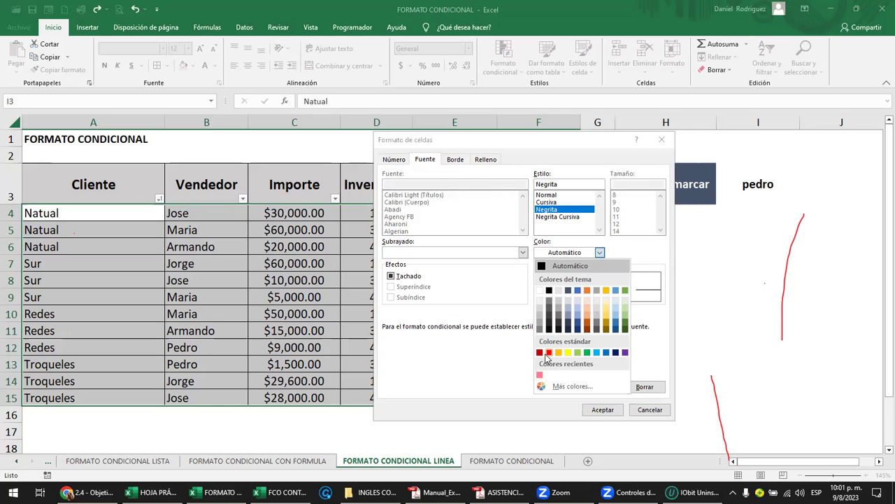
click(540, 353)
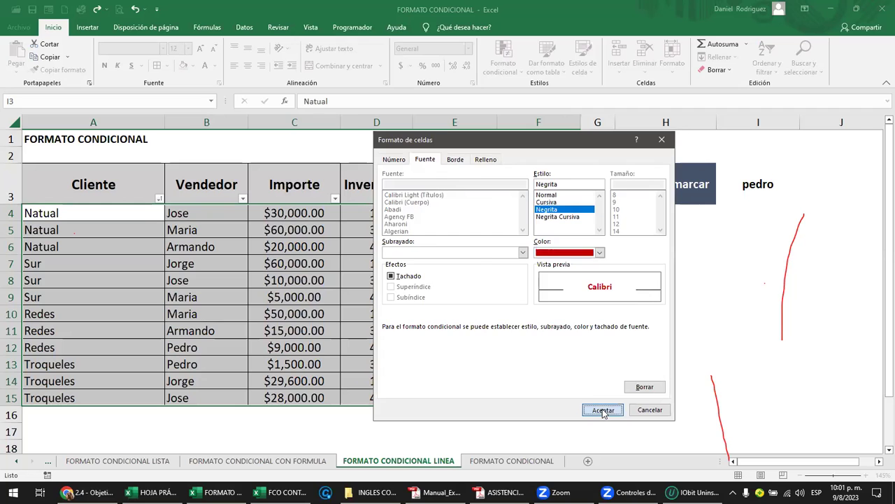
click(603, 410)
click(593, 378)
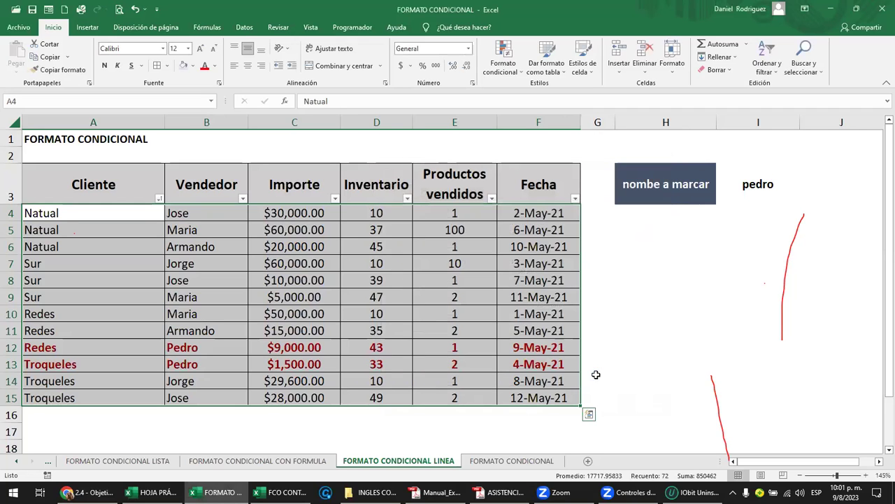
Replace the name to mark in I3 with ARMANDO
click(230, 331)
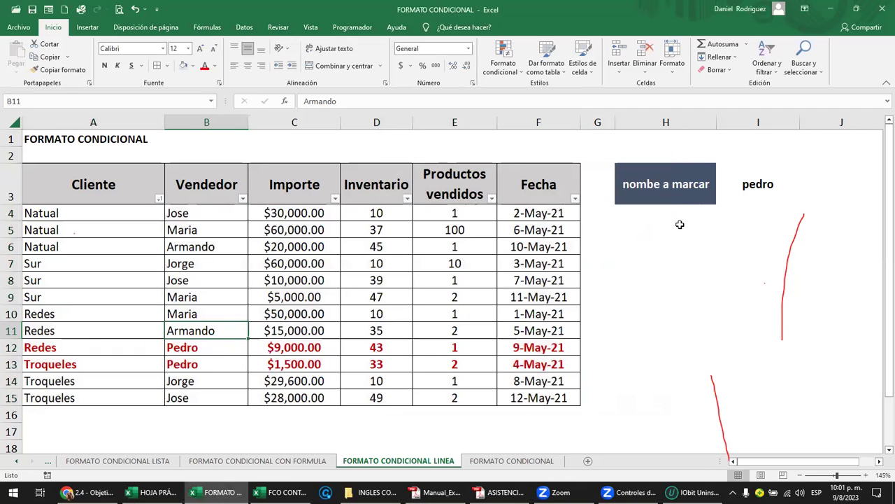
click(759, 186)
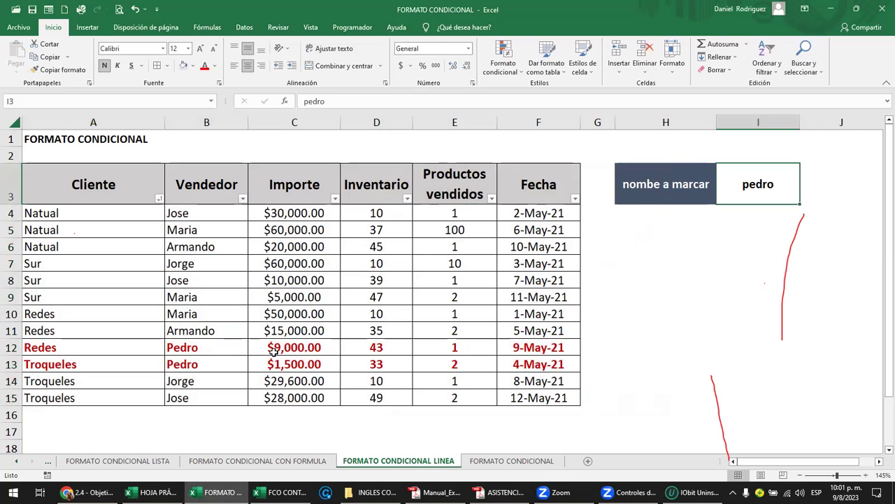
key(Delete)
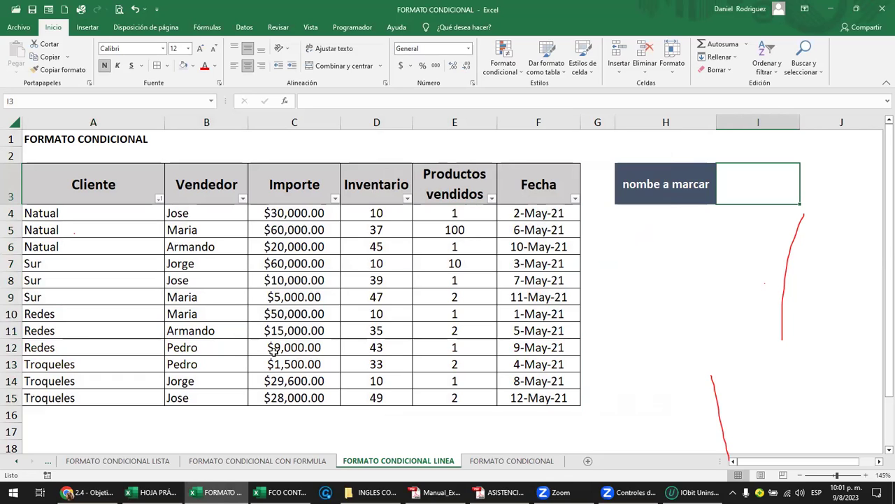
text(ARMANDO)
key(Return)
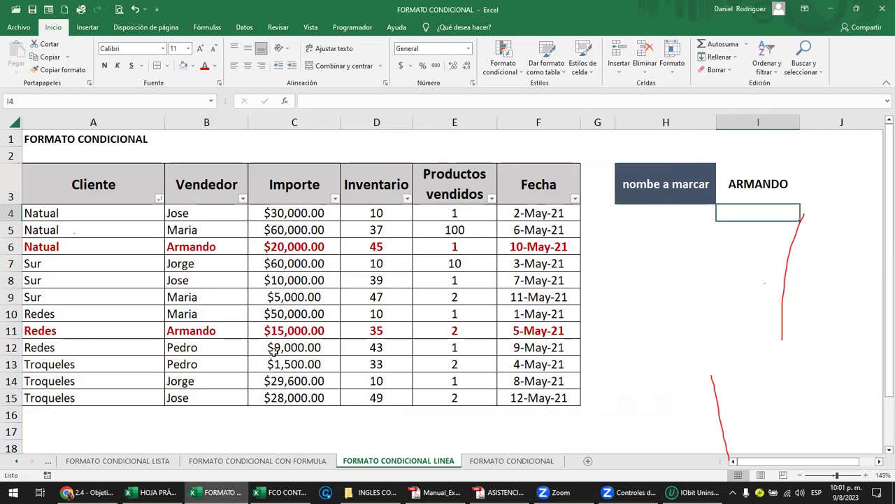
Enter ARMANDO in cell B16 below the table
click(207, 419)
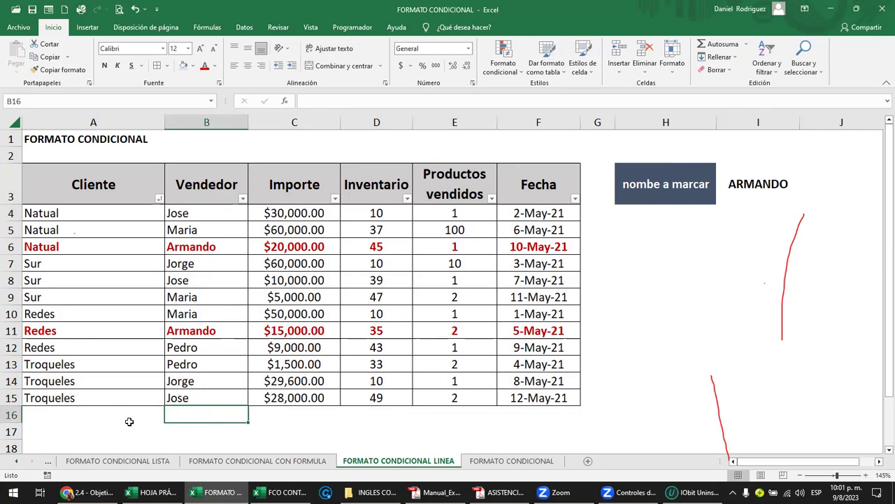
text(ARMANDO)
key(Return)
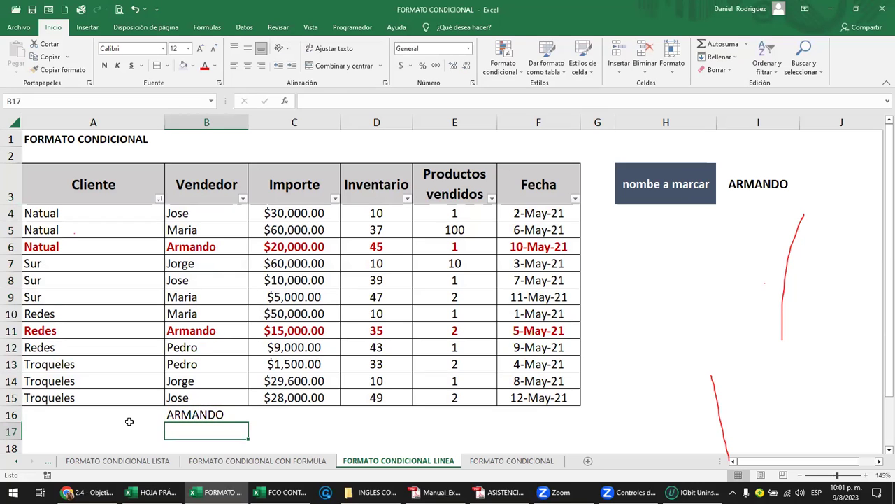
click(203, 411)
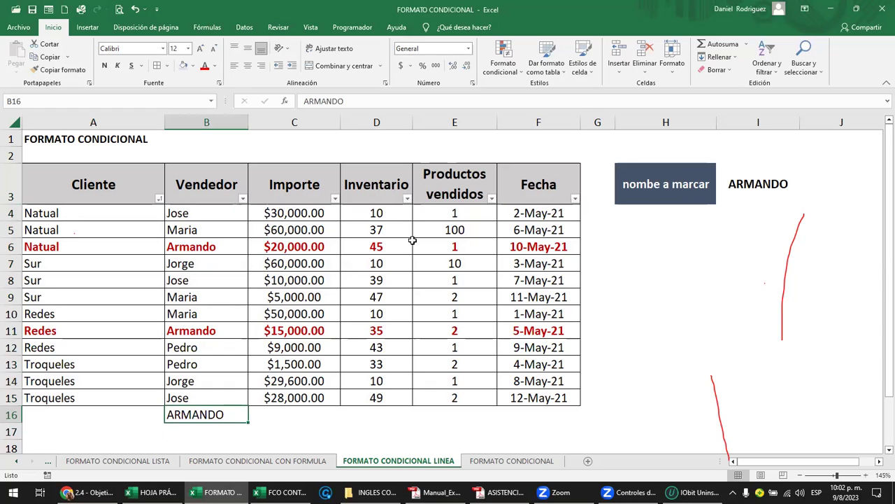
click(218, 231)
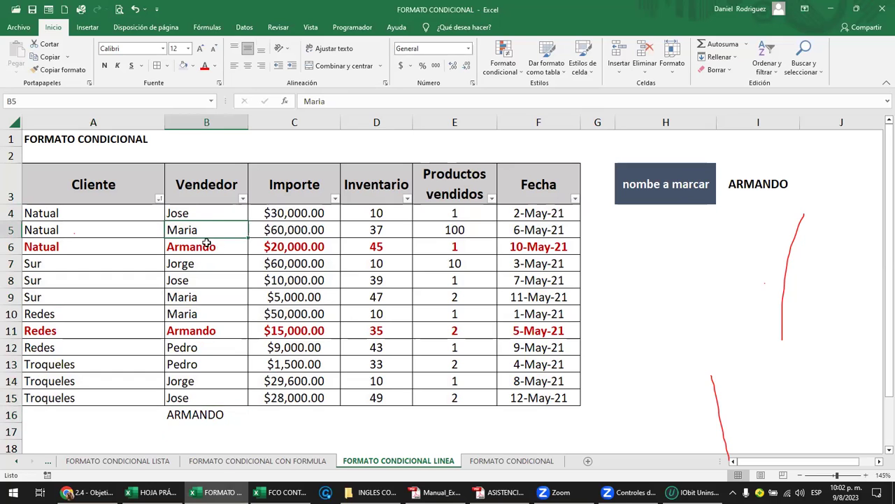
click(199, 267)
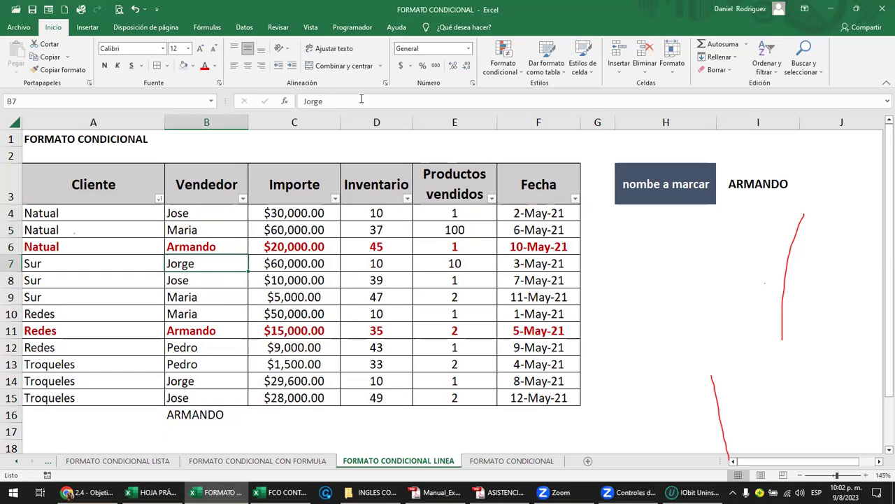
click(503, 61)
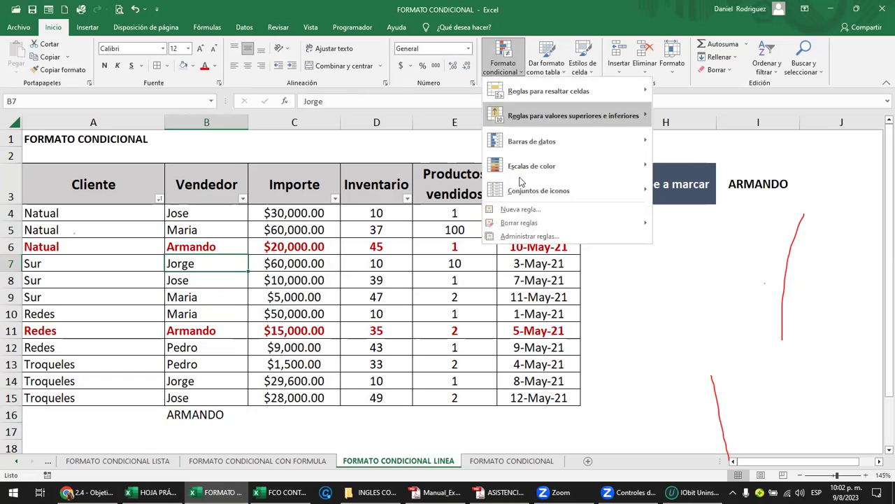
In Administrar reglas, change the seller rule's range to $A$4:$F$16 and apply it
click(537, 239)
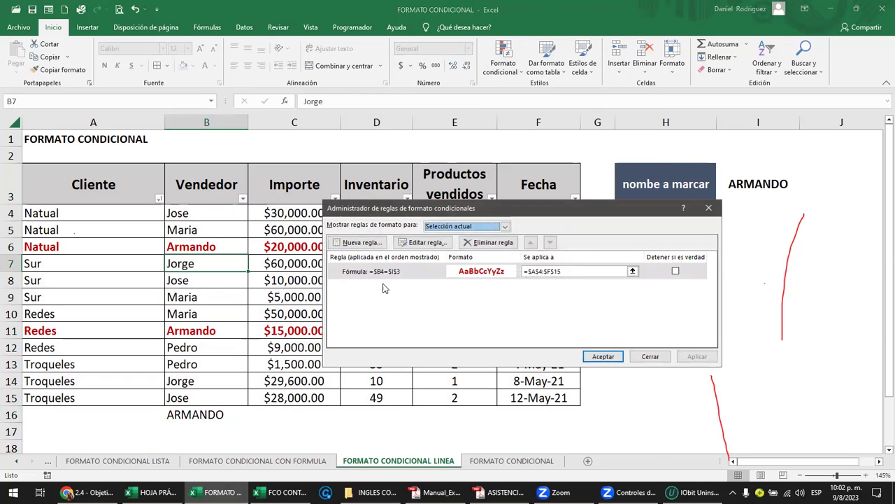
click(383, 275)
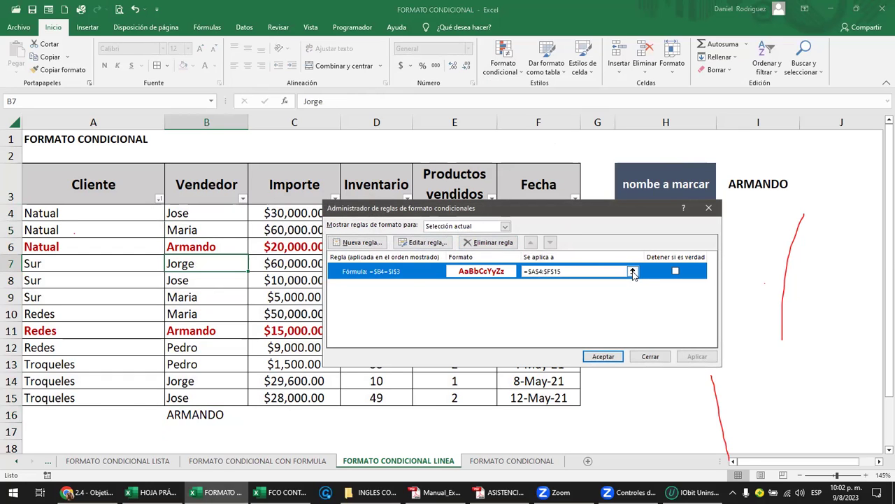
click(633, 272)
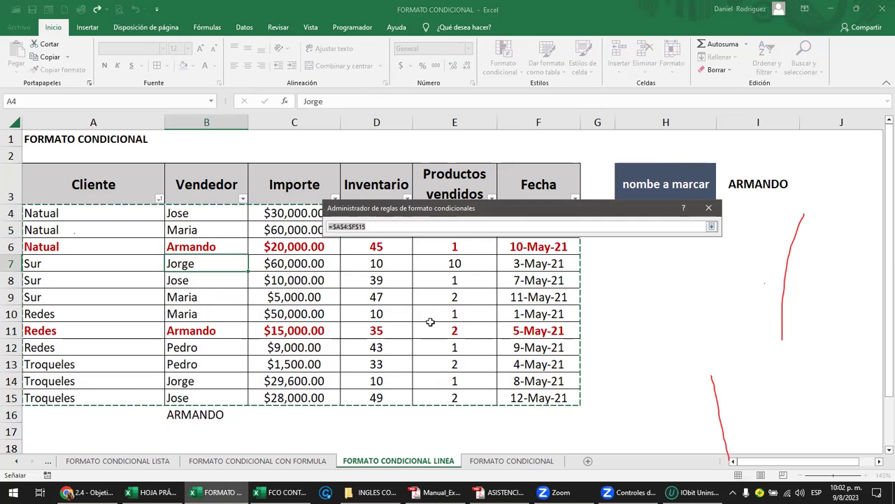
click(42, 215)
drag(144, 227, 524, 419)
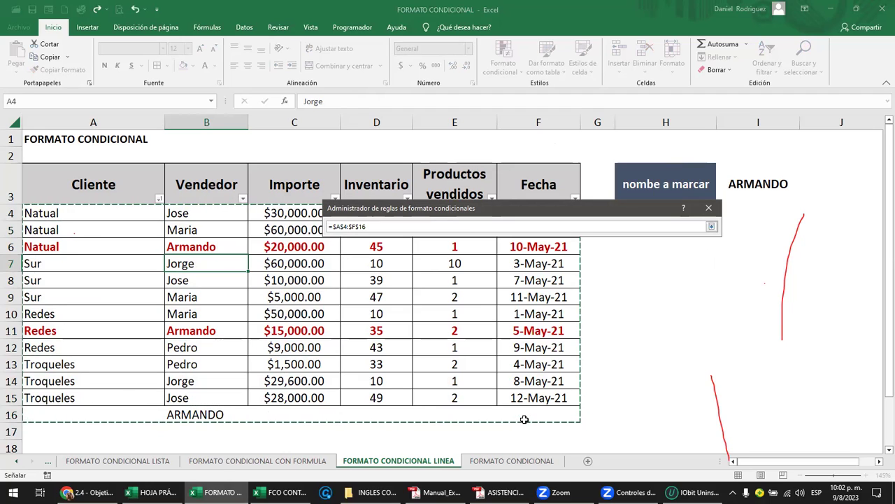
key(Return)
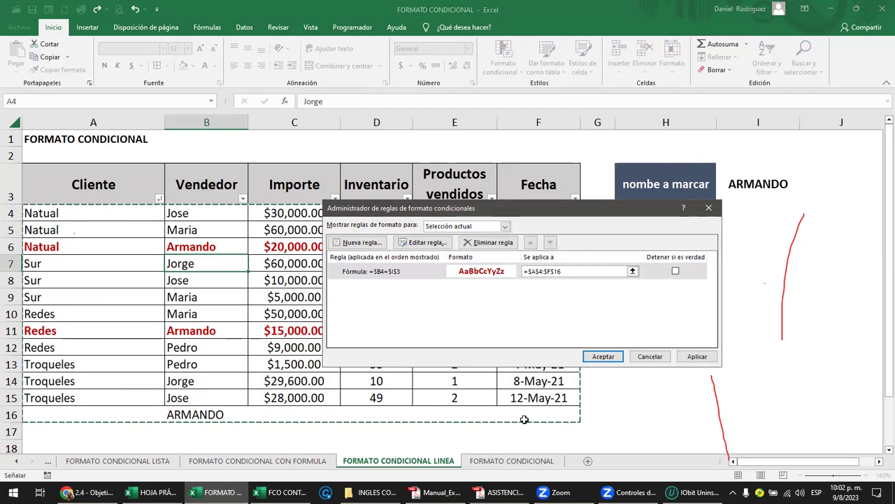
click(698, 357)
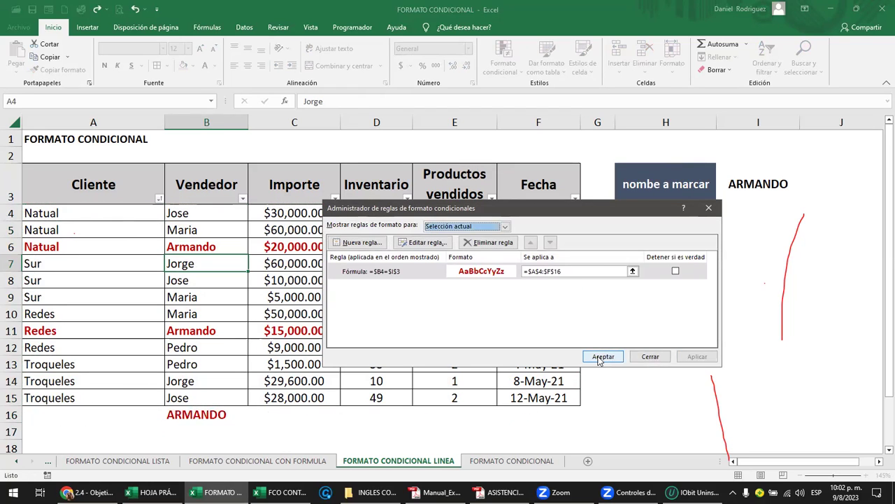
click(599, 357)
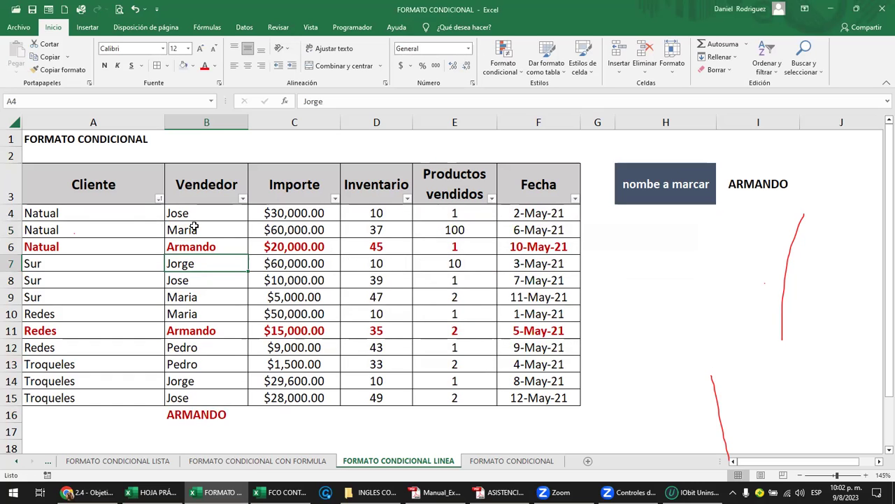
Select the sales table data A4:F15
click(759, 185)
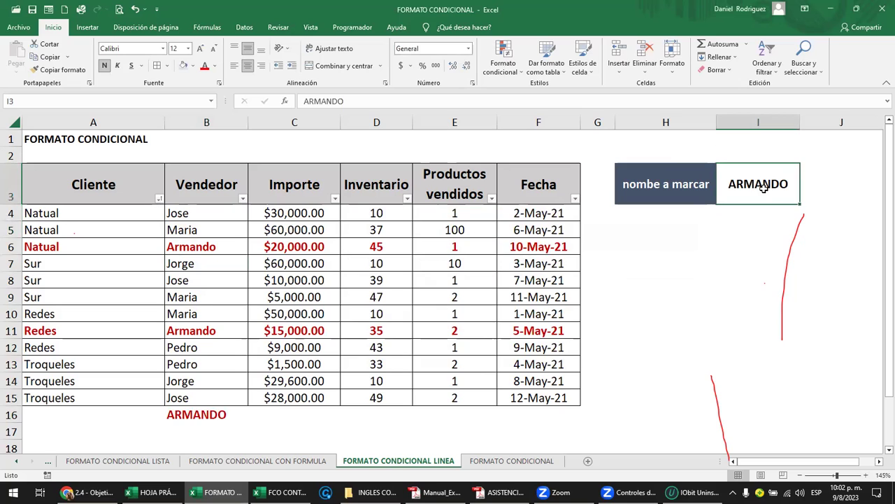
click(209, 250)
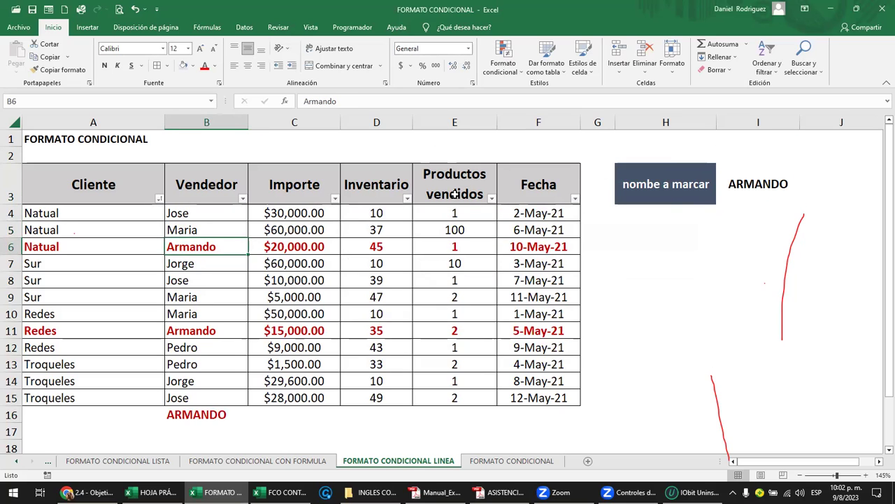
click(760, 188)
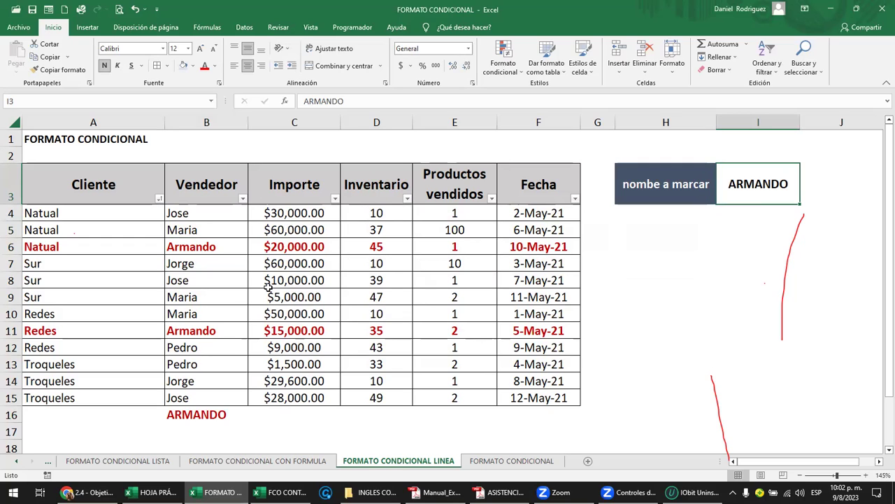
click(45, 281)
drag(37, 280, 566, 280)
click(65, 214)
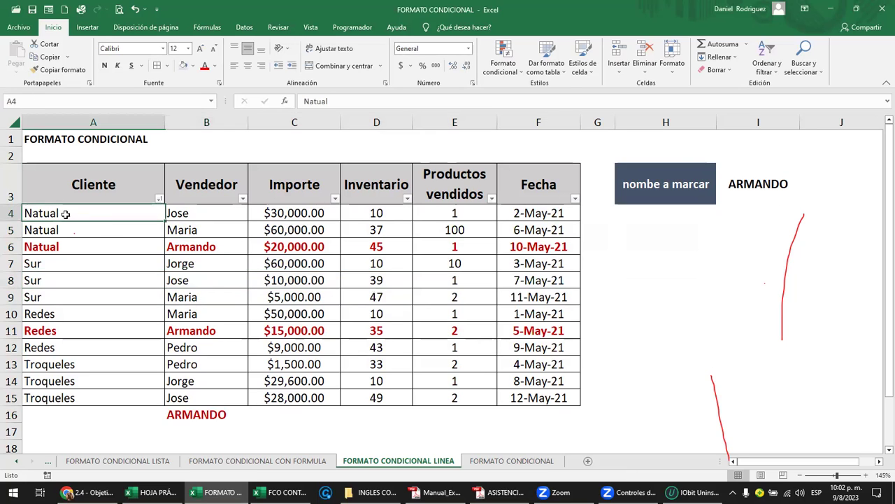
drag(65, 214, 536, 401)
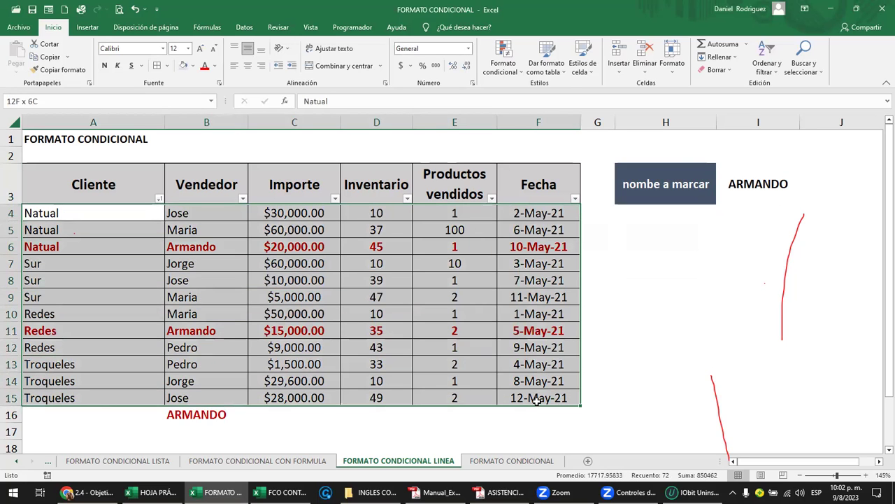
Create a new formula-based rule =$A4=$I$5 for the selection
click(502, 68)
mouse_move(519, 222)
click(526, 211)
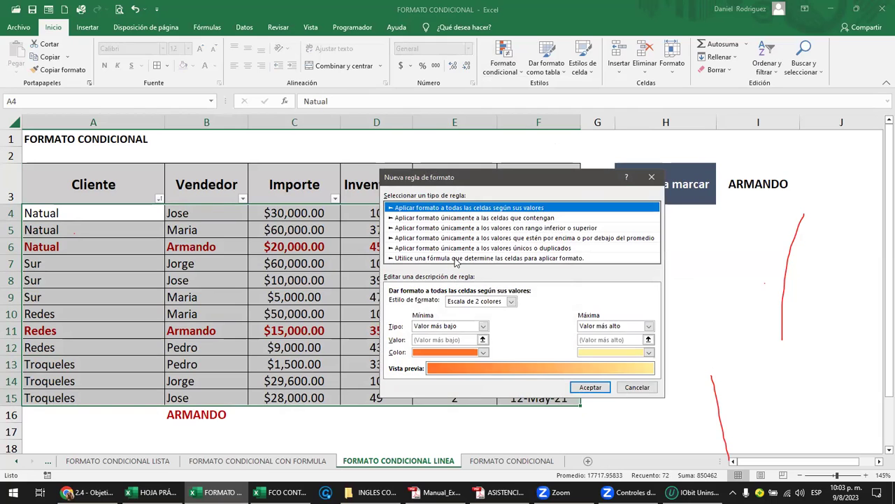
click(456, 258)
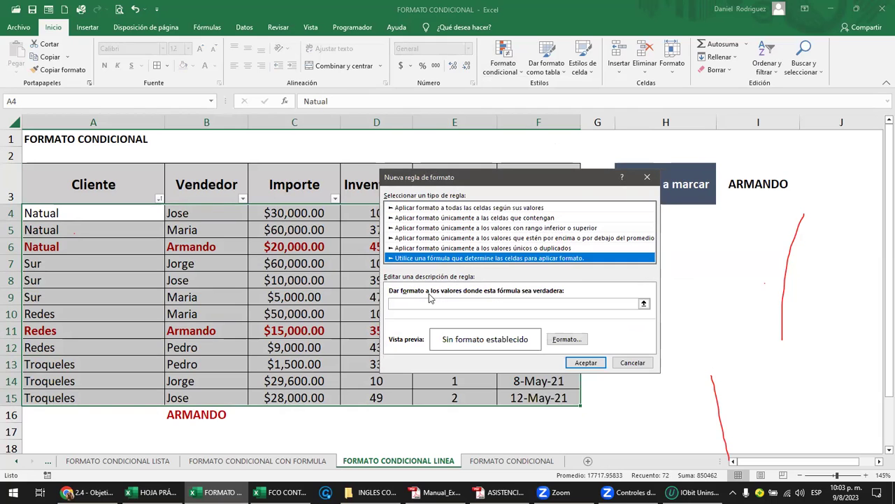
click(394, 305)
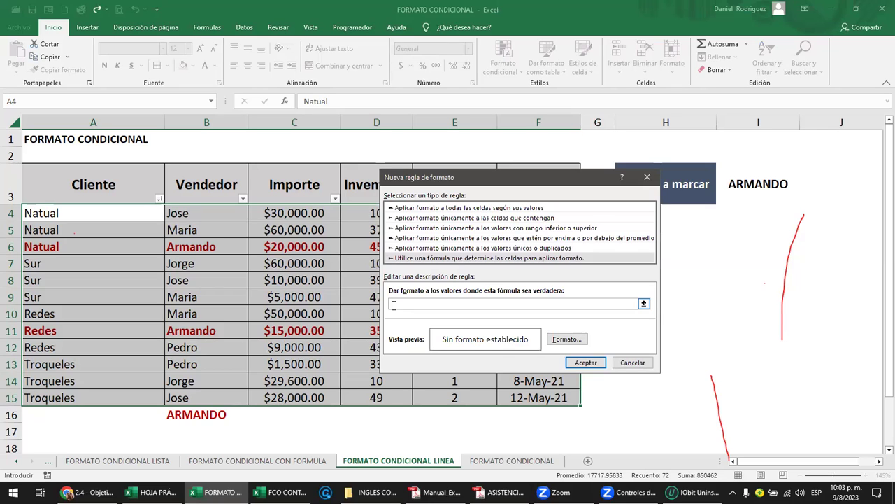
click(90, 215)
key(F4)
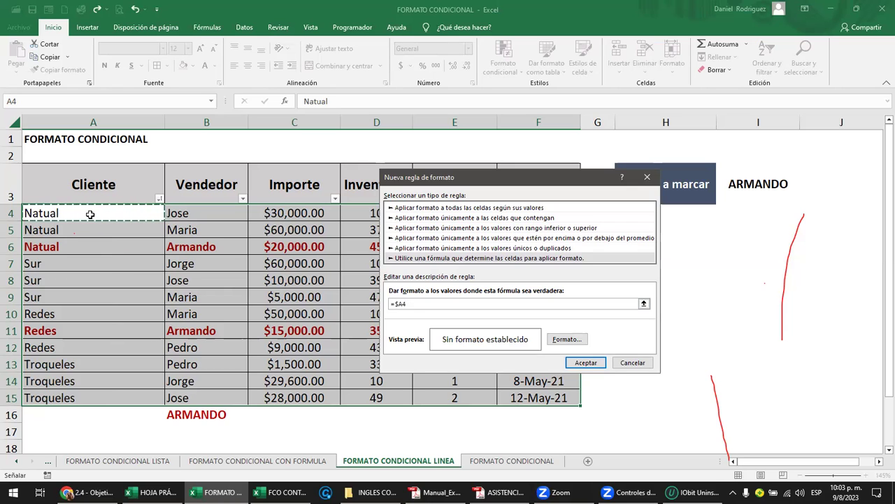
text(=)
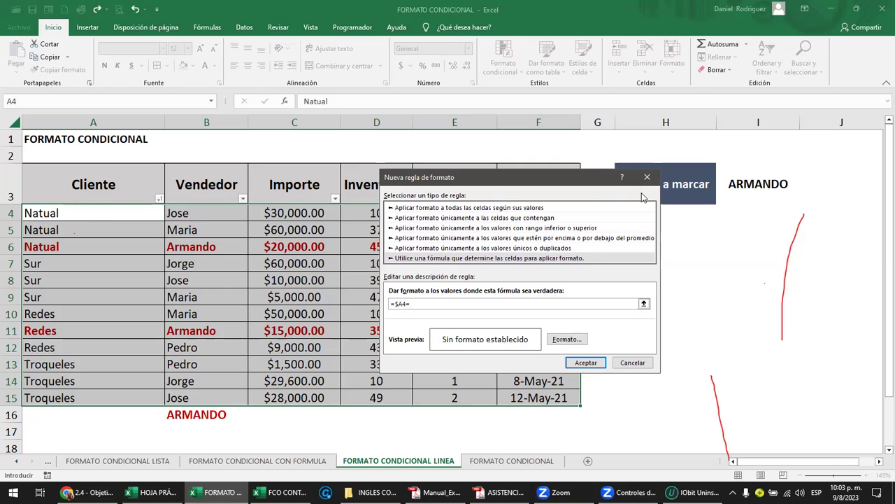
click(760, 219)
click(760, 229)
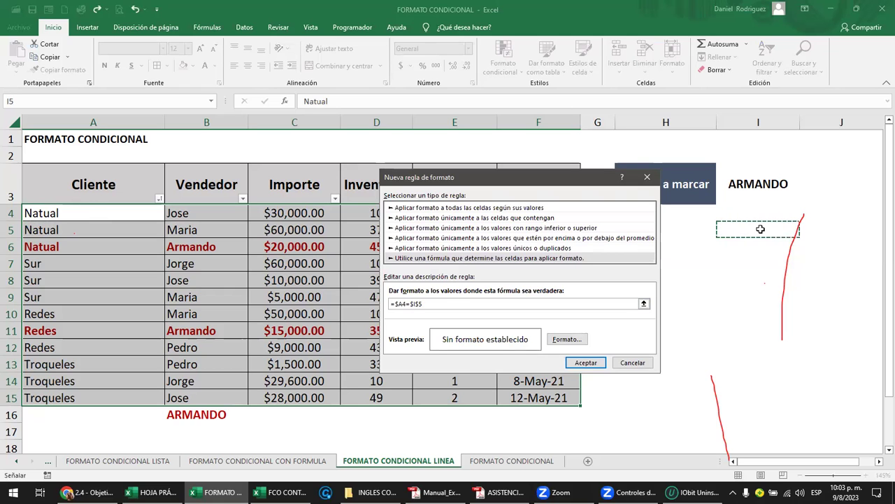
Give the rule a blue fill and confirm it
click(568, 340)
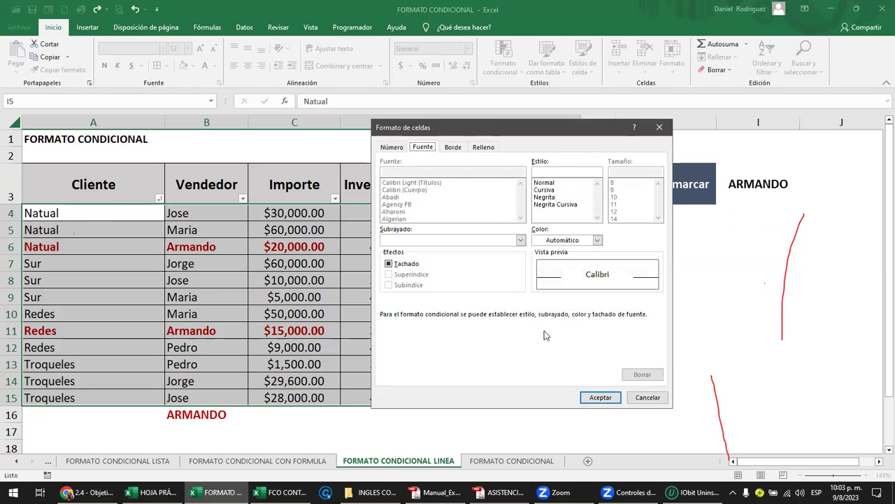
click(484, 147)
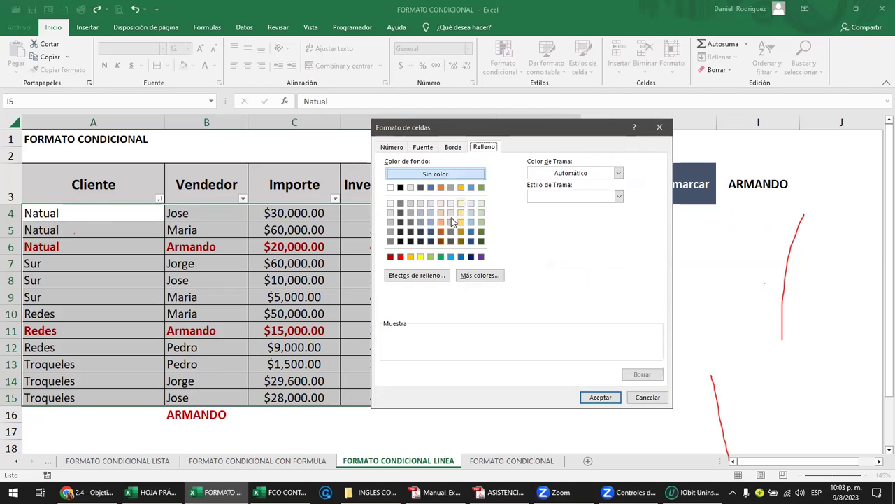
click(451, 257)
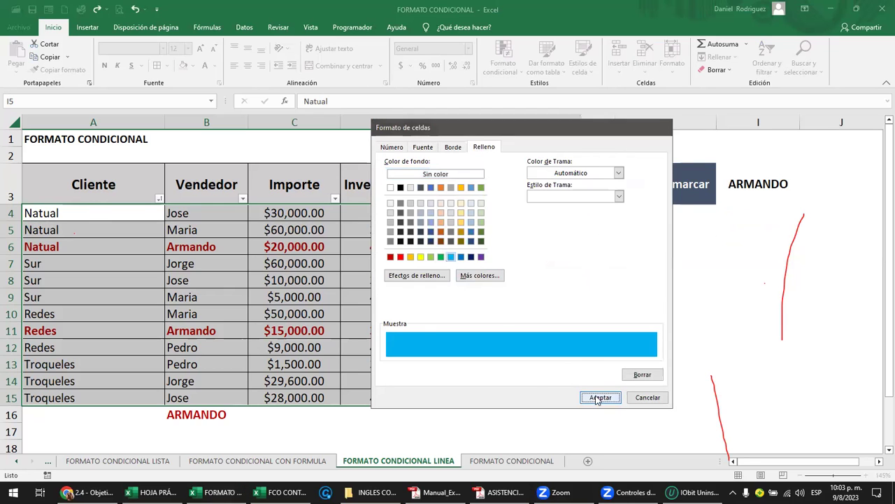
click(599, 397)
click(584, 363)
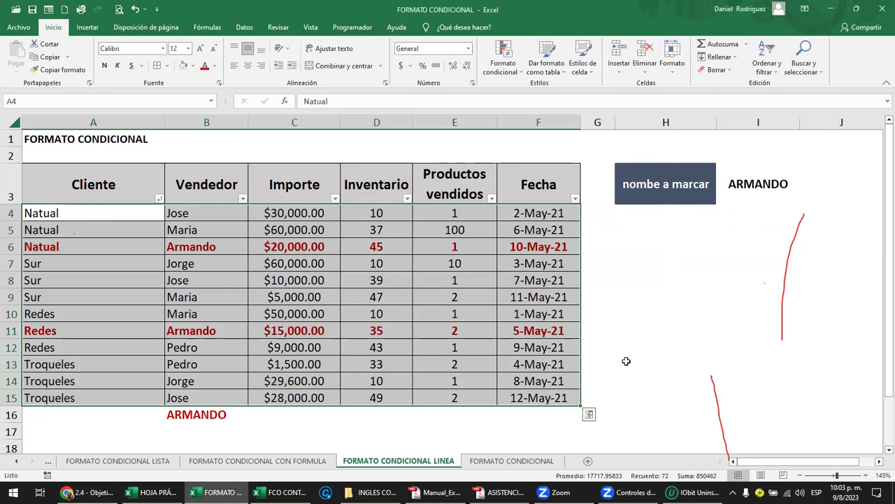
Label H5 CLIENTE and enter SUR as the client in I5
click(764, 226)
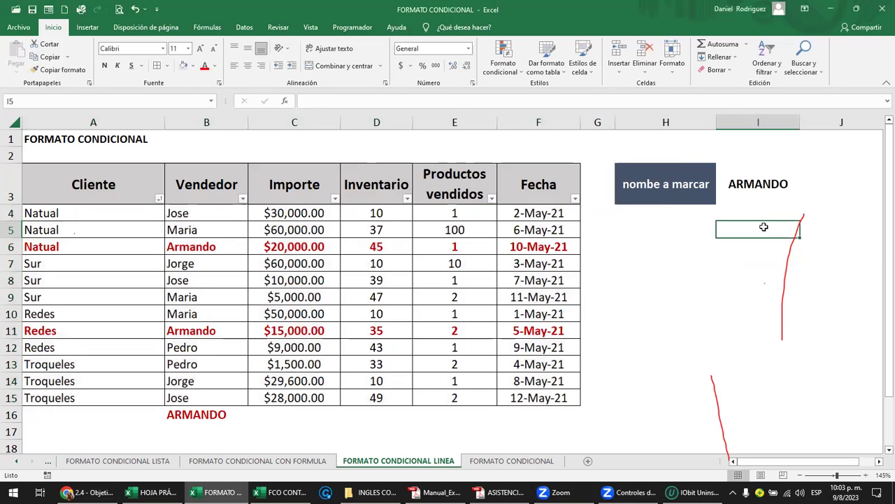
key(Left)
text(s)
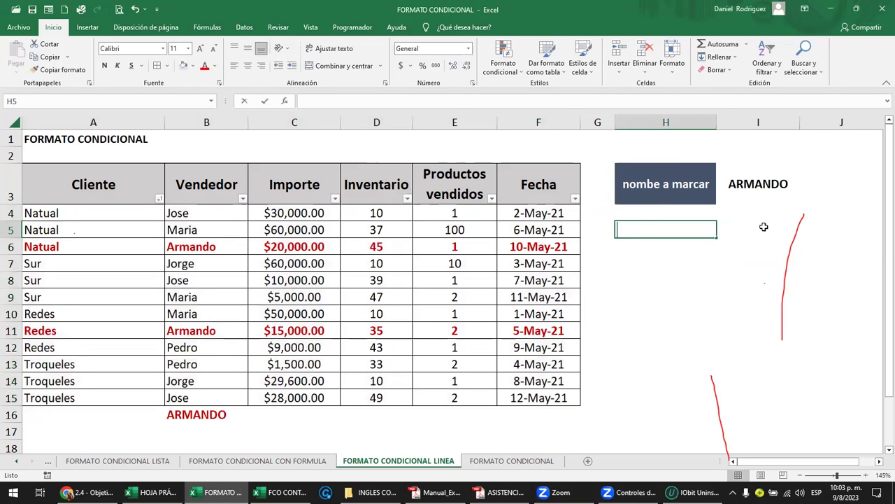
text(u)
key(BackSpace)
key(BackSpace)
text(CLIENTE)
key(Return)
click(764, 227)
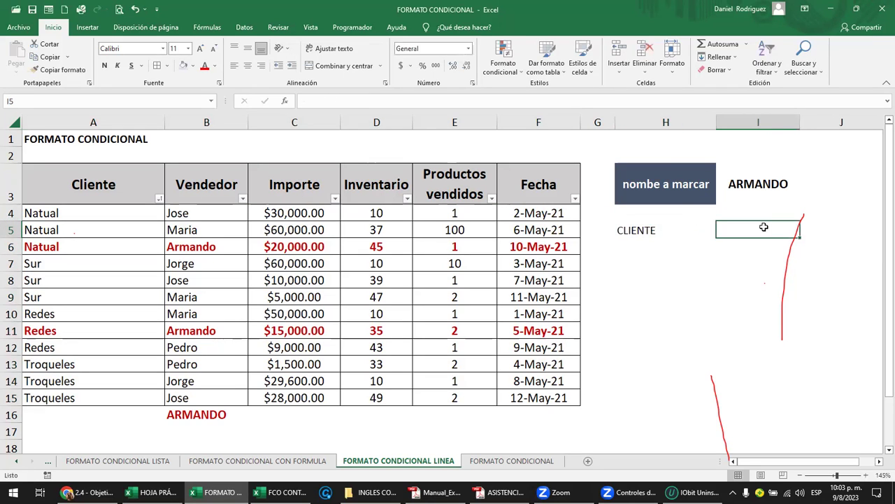
text(SUR)
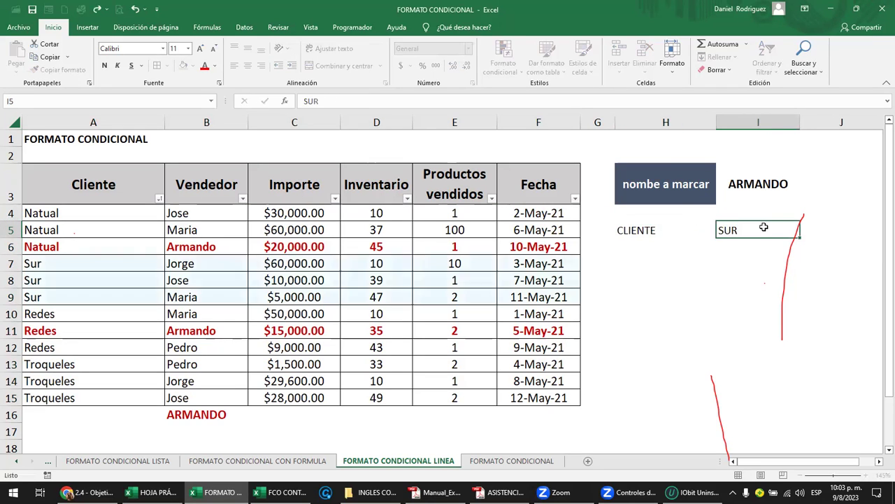
key(Return)
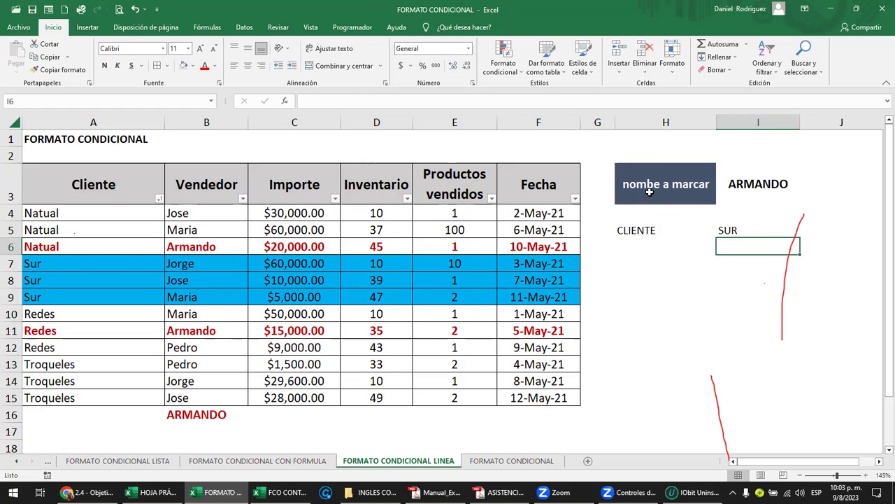
Copy the formatting of H3:I3 onto H5:I5 with Copiar formato
drag(649, 192, 722, 188)
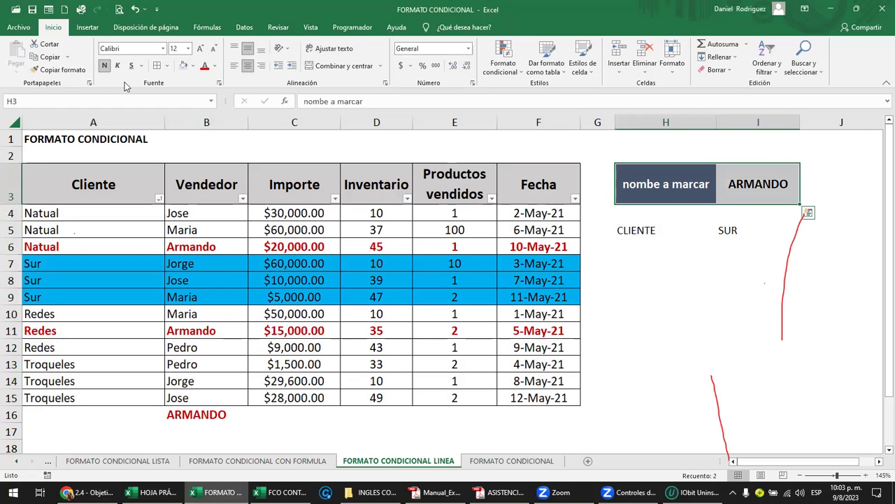
click(63, 69)
drag(650, 230, 742, 231)
click(763, 278)
Change the client in I5 to REDES and clear ARMANDO from I3
click(758, 229)
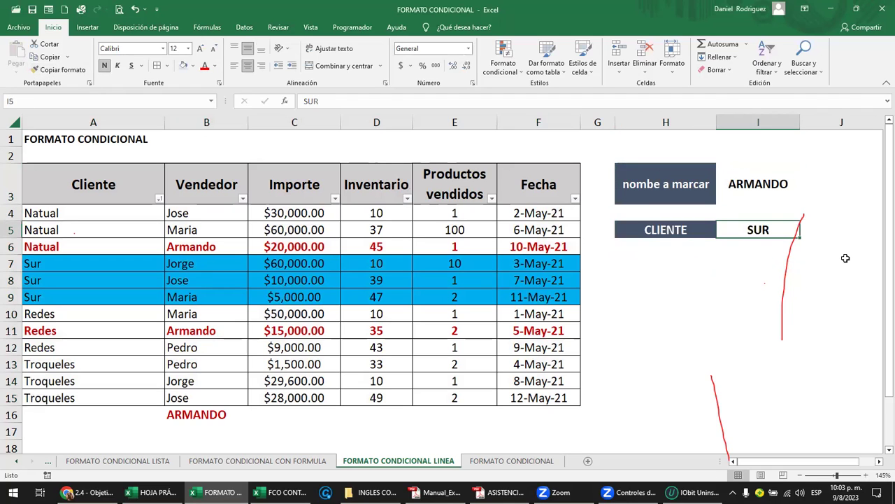
text(REDE)
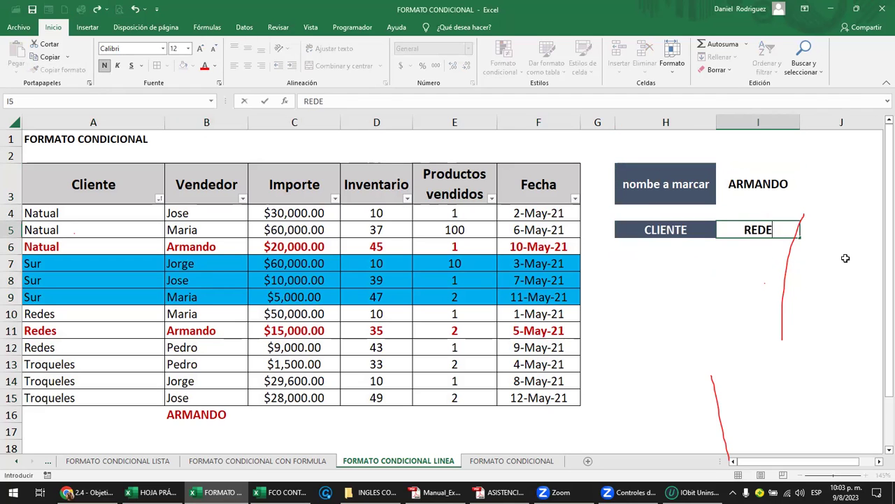
text(S)
key(Return)
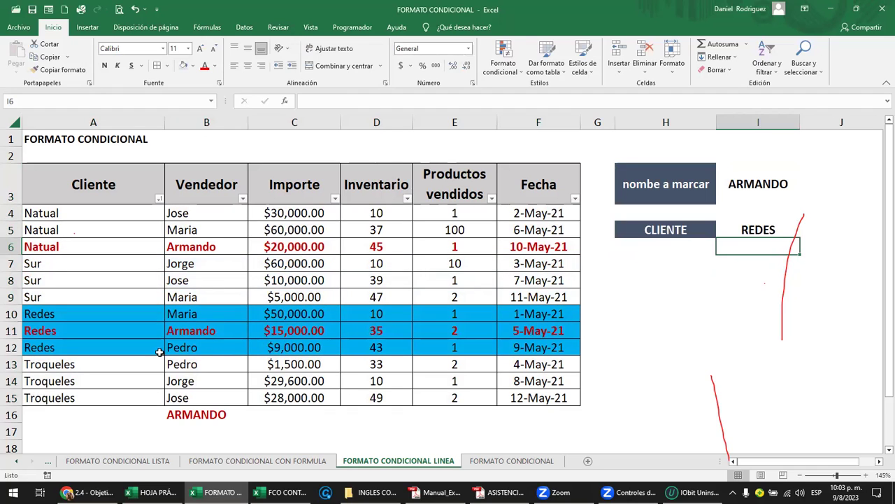
mouse_move(53, 318)
mouse_down()
mouse_move(58, 349)
mouse_move(124, 340)
mouse_up()
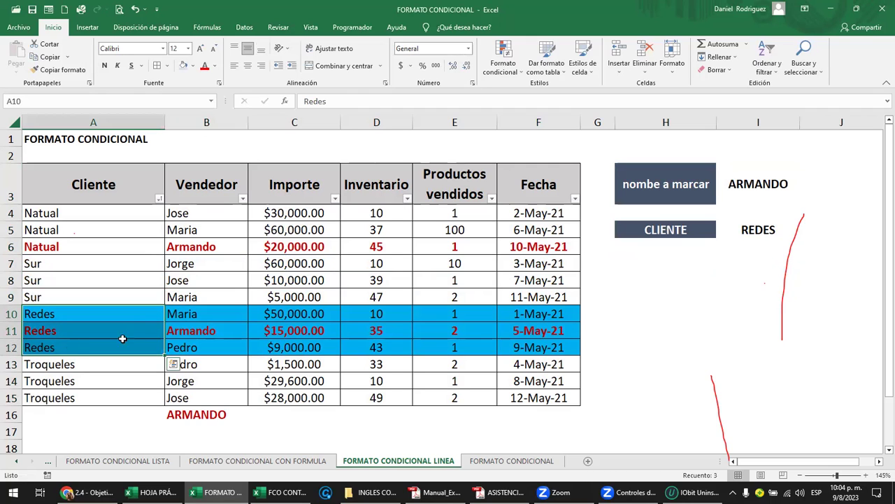
click(218, 331)
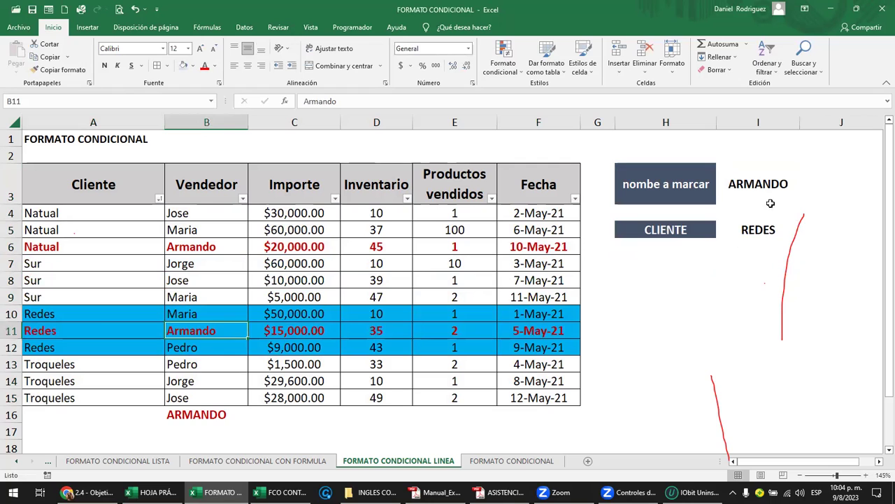
click(758, 182)
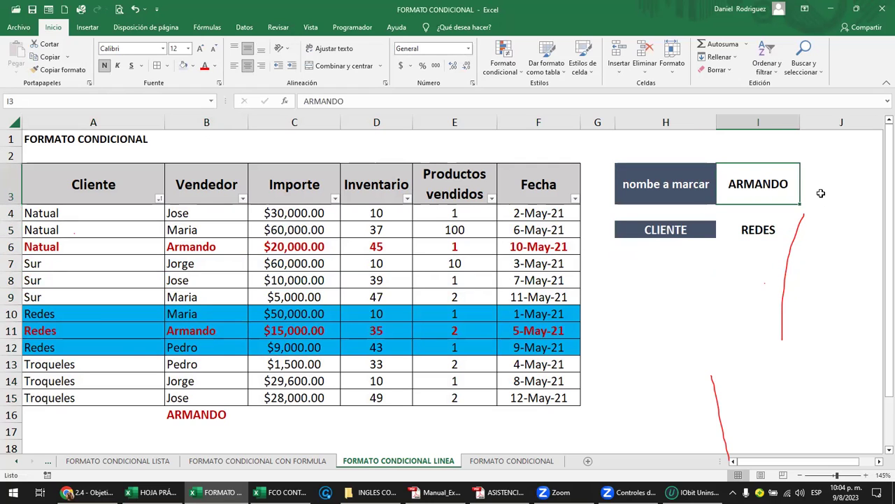
key(Delete)
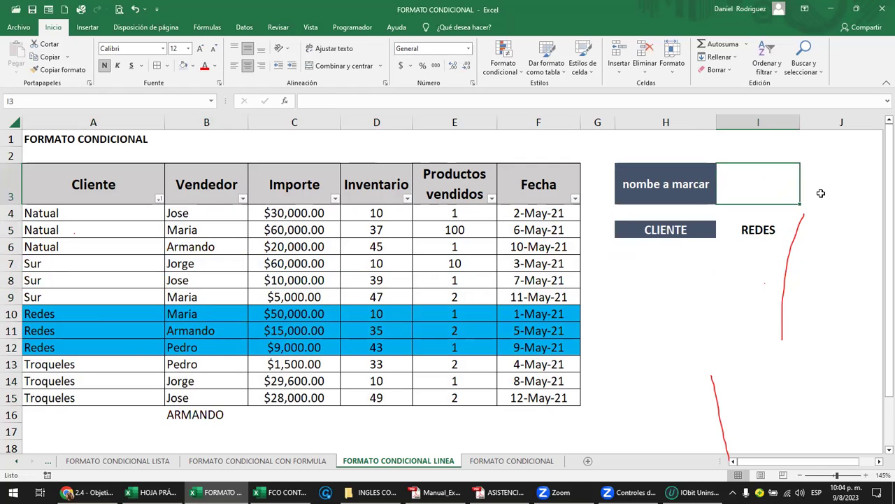
click(766, 227)
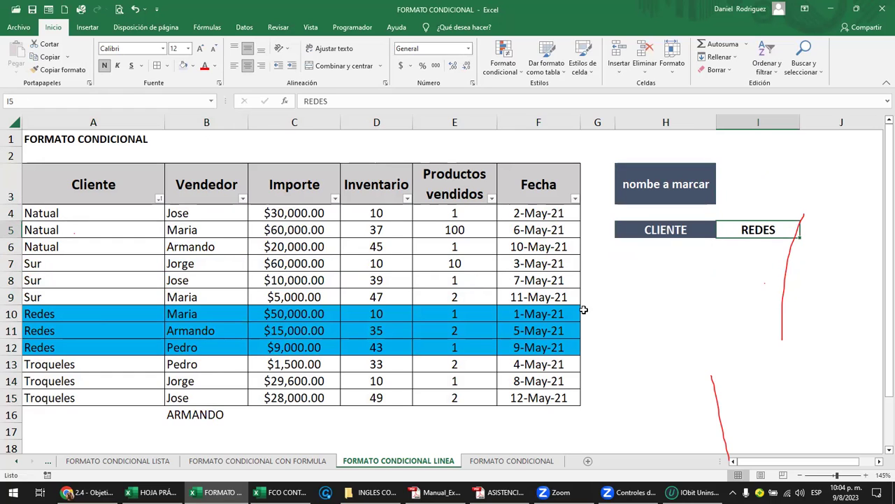
click(538, 316)
click(545, 213)
click(549, 274)
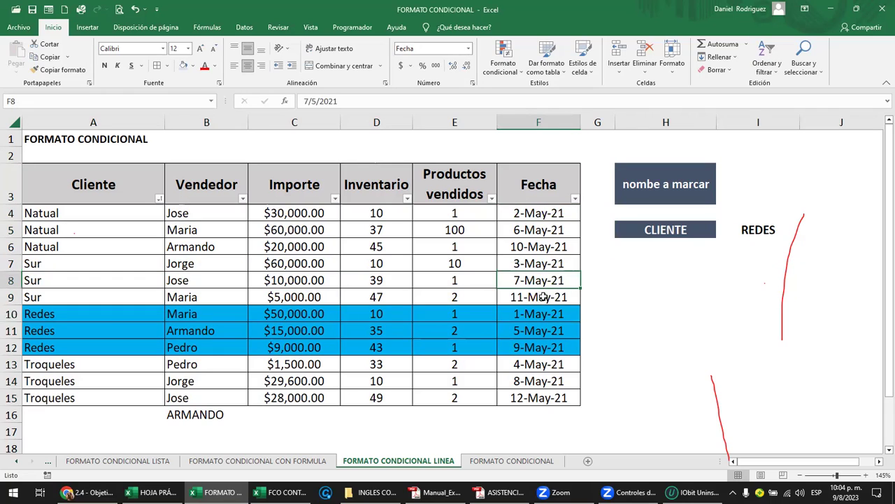
click(531, 214)
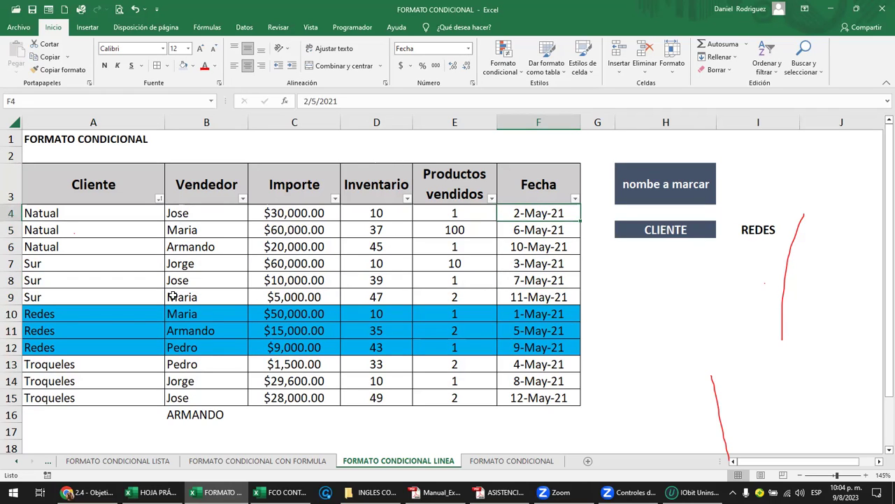
click(46, 315)
click(54, 212)
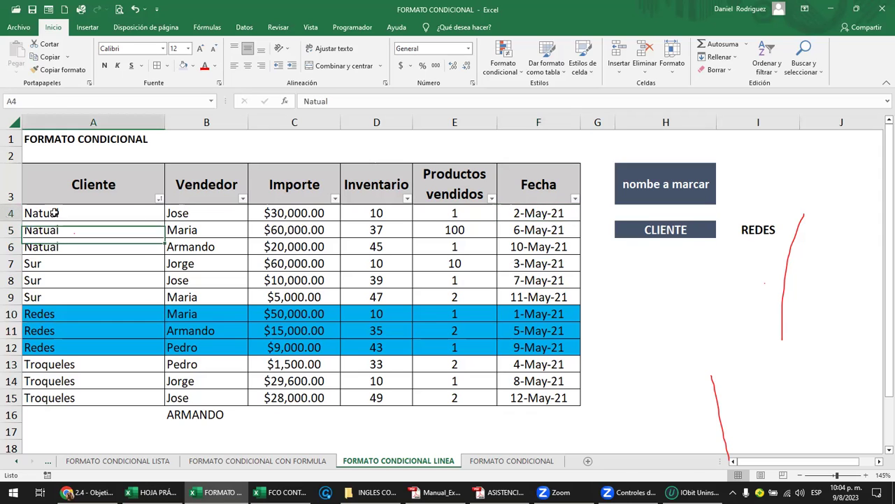
drag(54, 213, 528, 398)
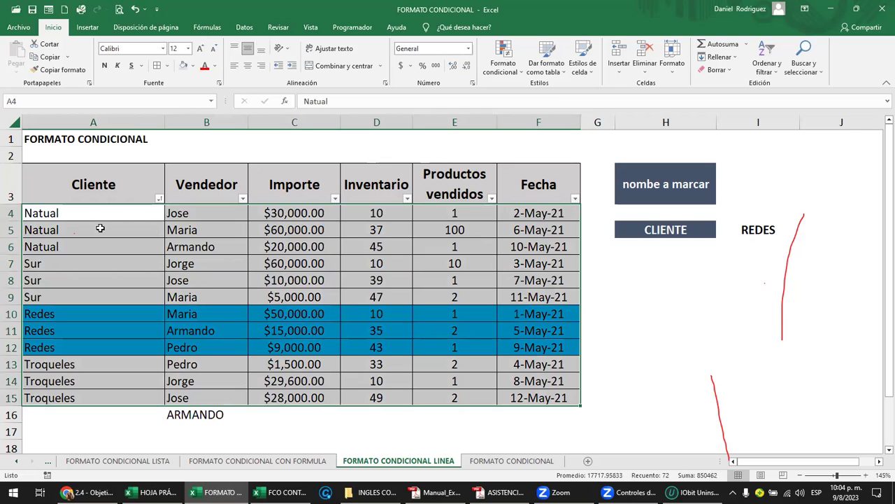
click(393, 316)
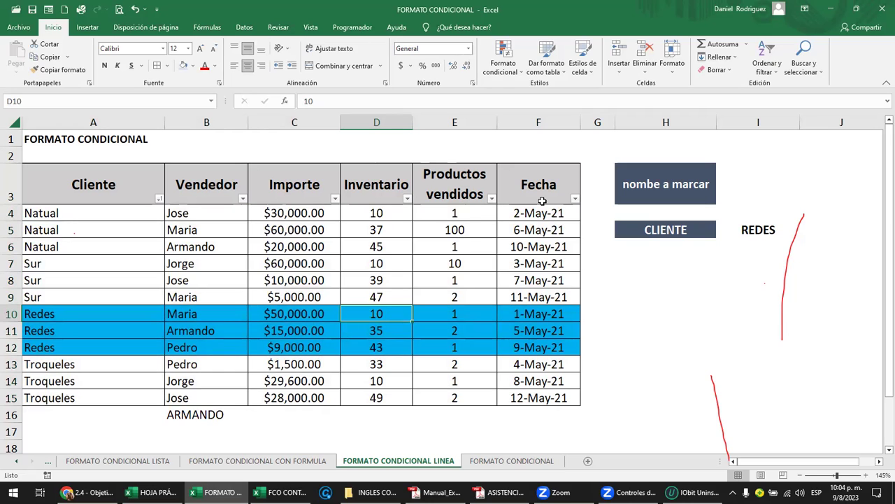
click(503, 62)
click(553, 236)
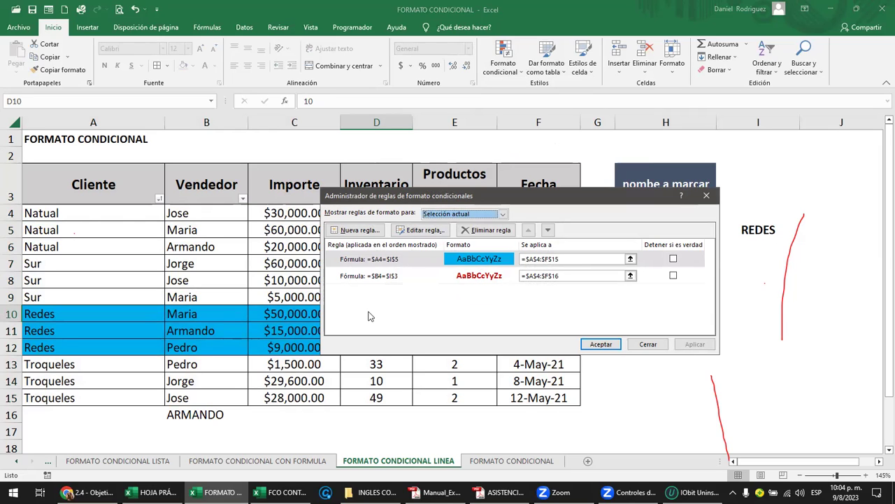
click(648, 343)
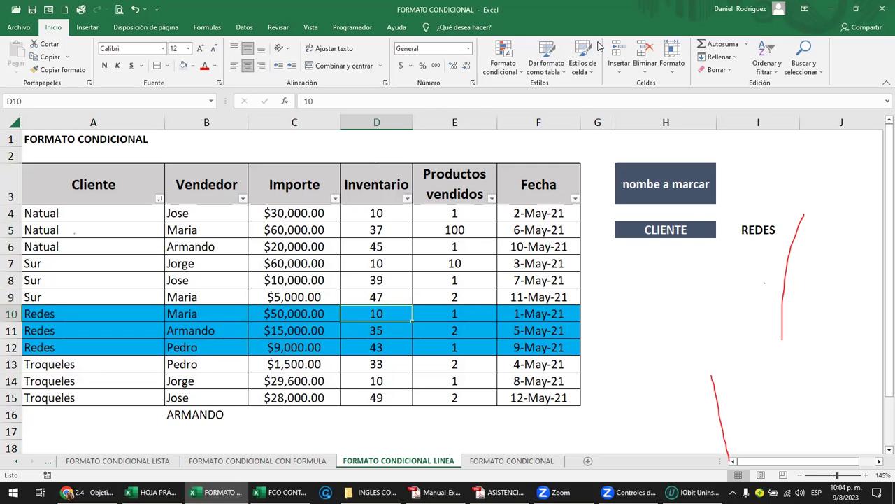
Bring up Manual_Excel_Basico.pdf in Adobe Reader showing Figura 20 of the rules manager
click(498, 491)
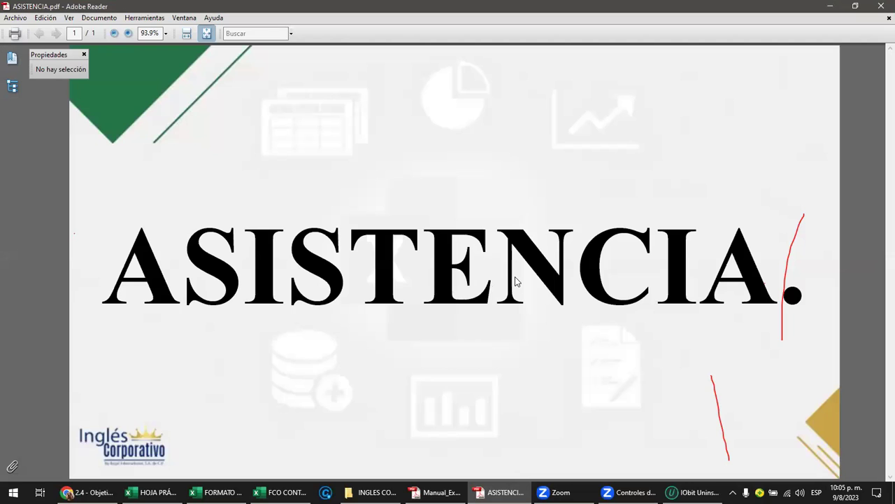
click(435, 492)
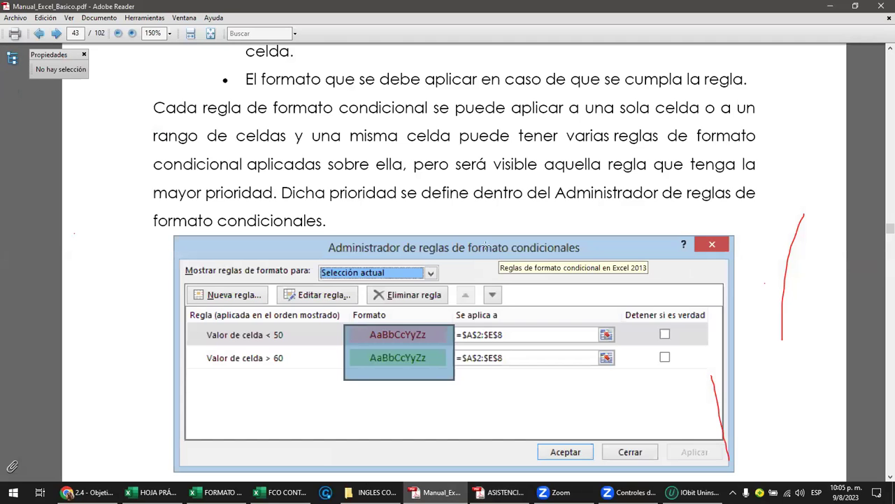
scroll(459, 361, up, 2)
scroll(458, 361, down, 5)
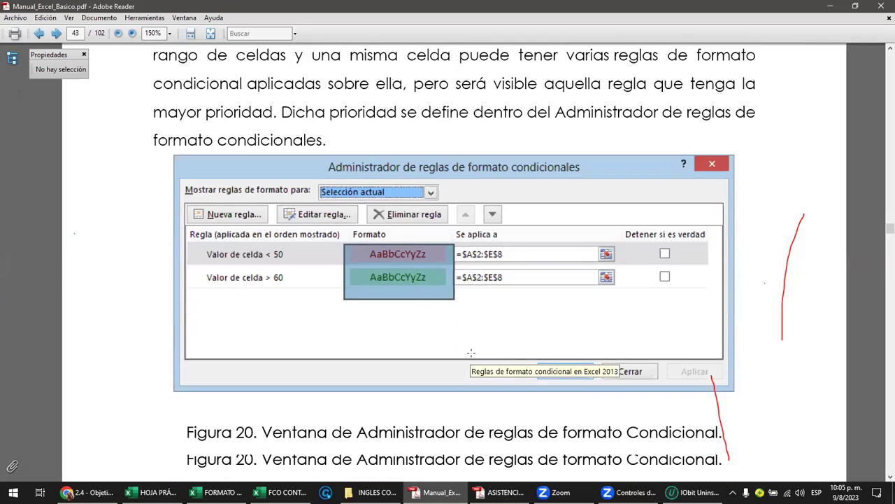
Return to the course page in the browser and open Material de apoyo
click(84, 491)
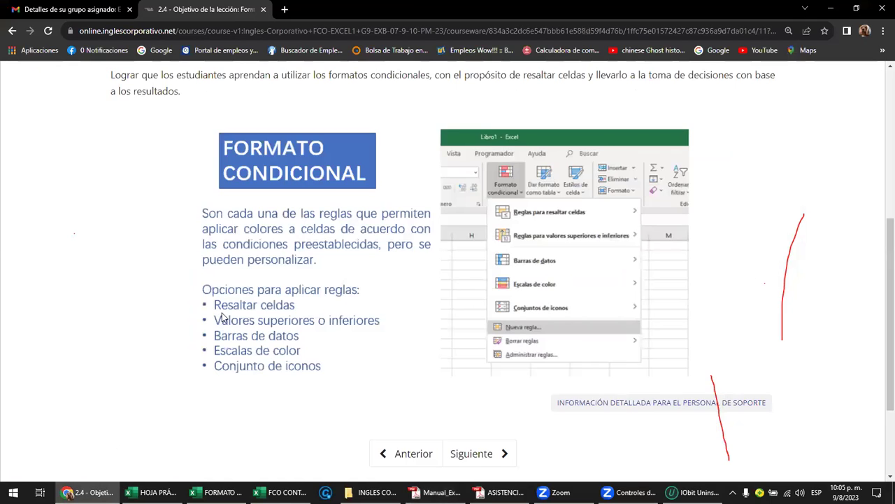
scroll(254, 331, down, 2)
scroll(254, 332, up, 3)
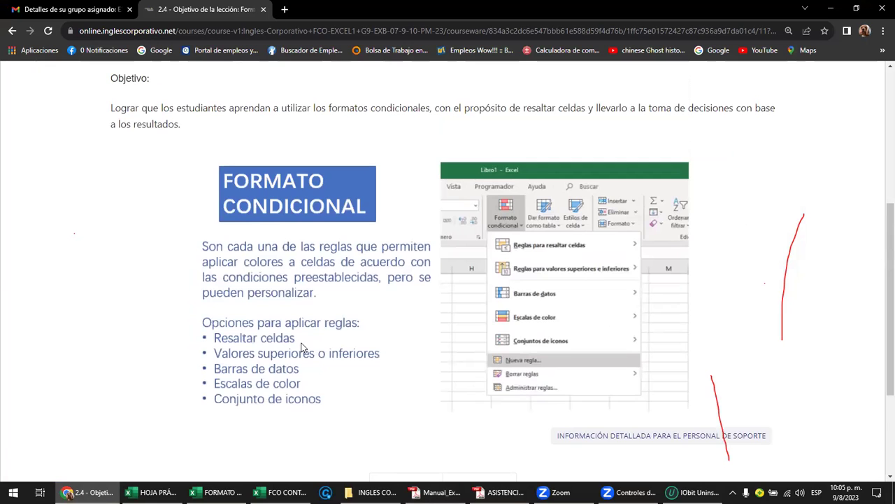
scroll(302, 348, up, 2)
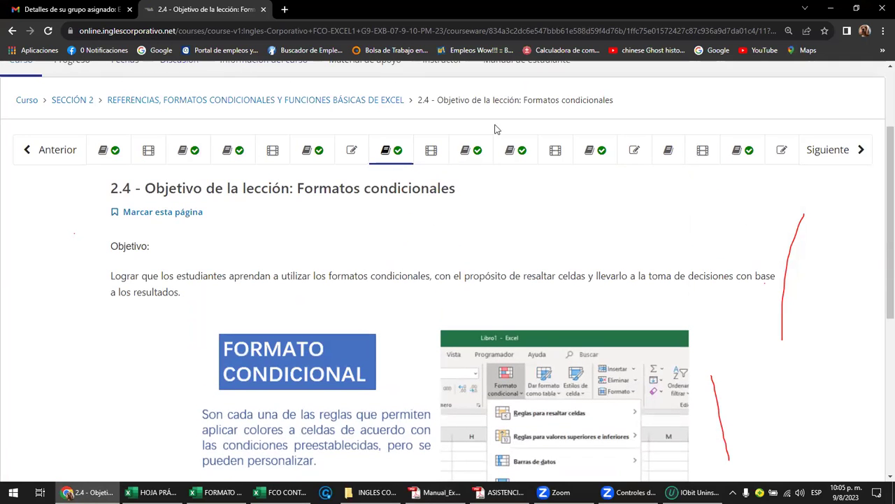
scroll(516, 208, up, 2)
click(391, 177)
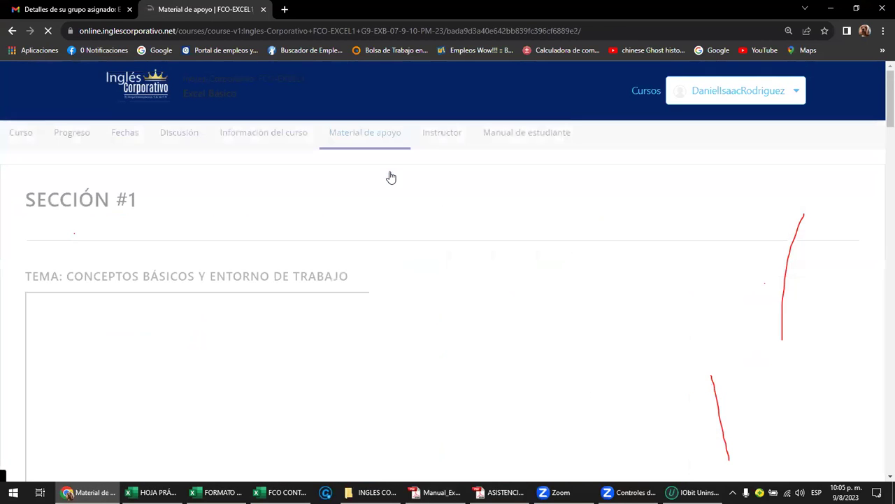
Scroll down to the TEMA: FORMATOS CONDICIONALES video and template download
scroll(176, 210, down, 2)
scroll(176, 210, down, 5)
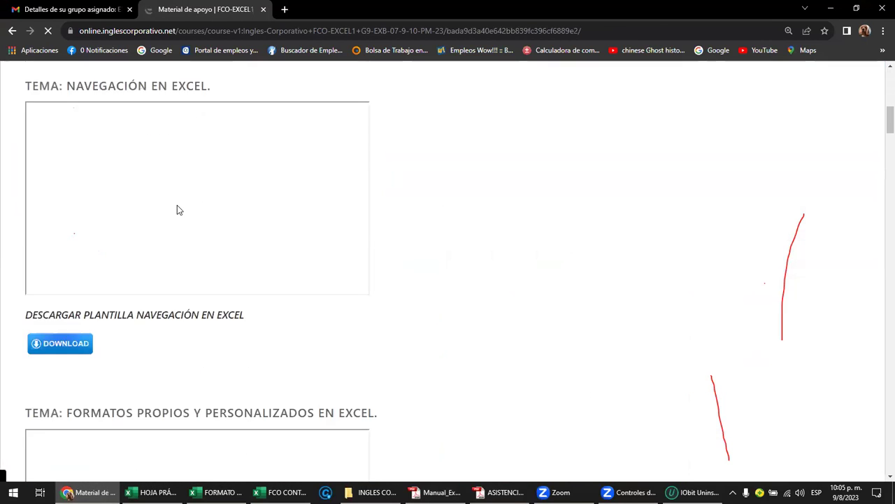
scroll(178, 208, down, 4)
scroll(184, 206, down, 5)
scroll(184, 208, down, 3)
scroll(179, 213, up, 1)
scroll(179, 211, down, 2)
scroll(180, 217, down, 2)
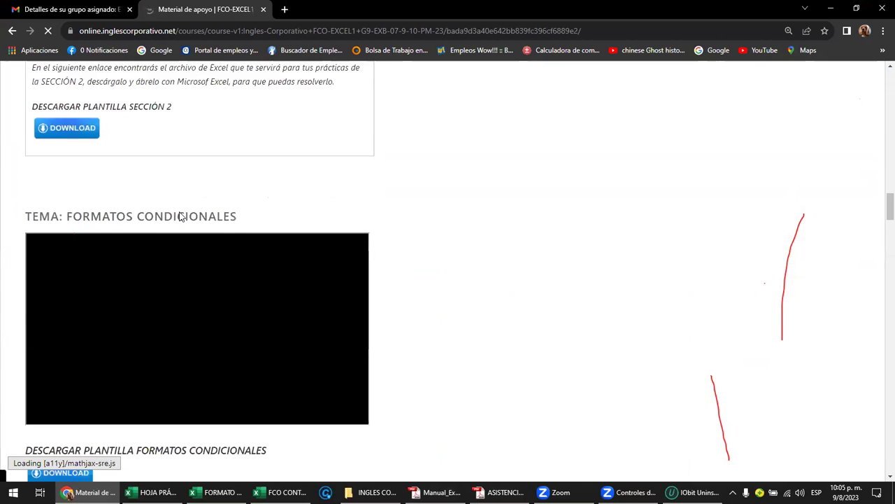
scroll(168, 216, down, 1)
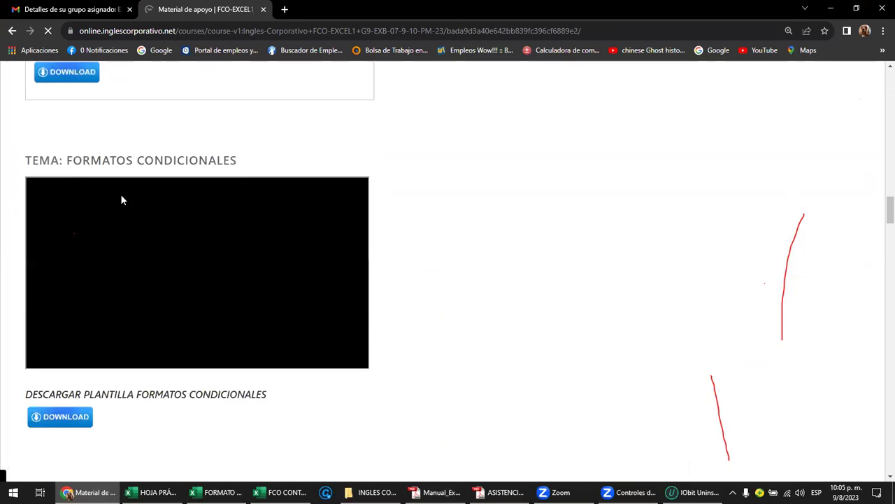
scroll(161, 227, down, 2)
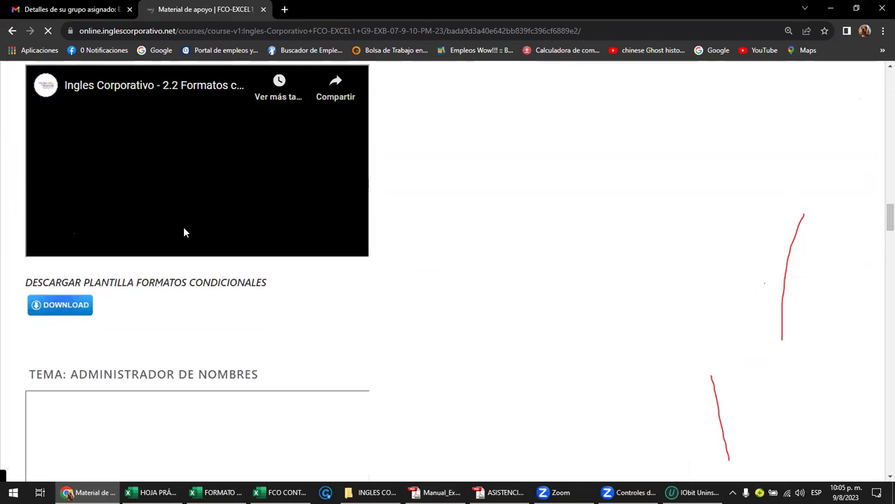
scroll(184, 233, up, 2)
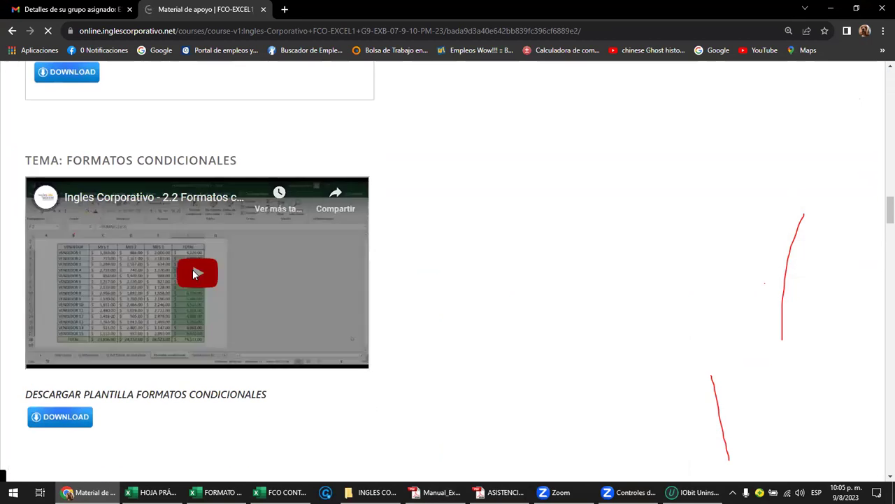
Play the Formatos Condicionales video, dismissing the IObit uninstaller prompt
click(196, 277)
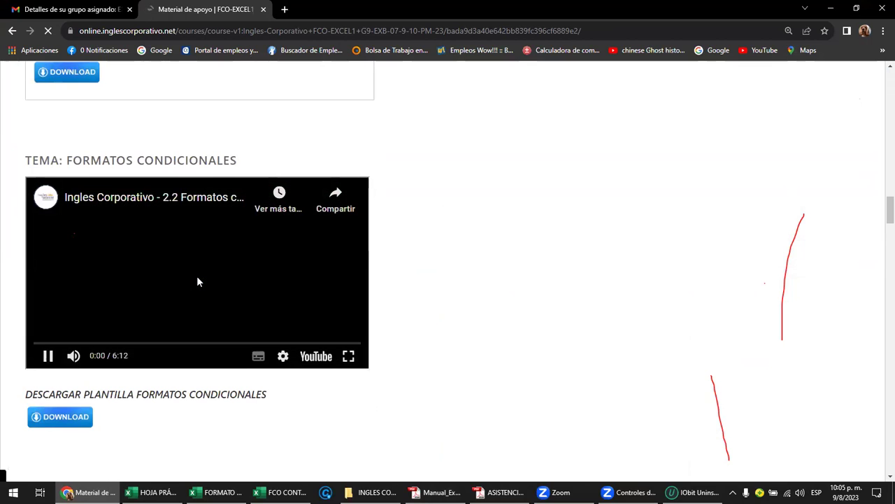
click(197, 279)
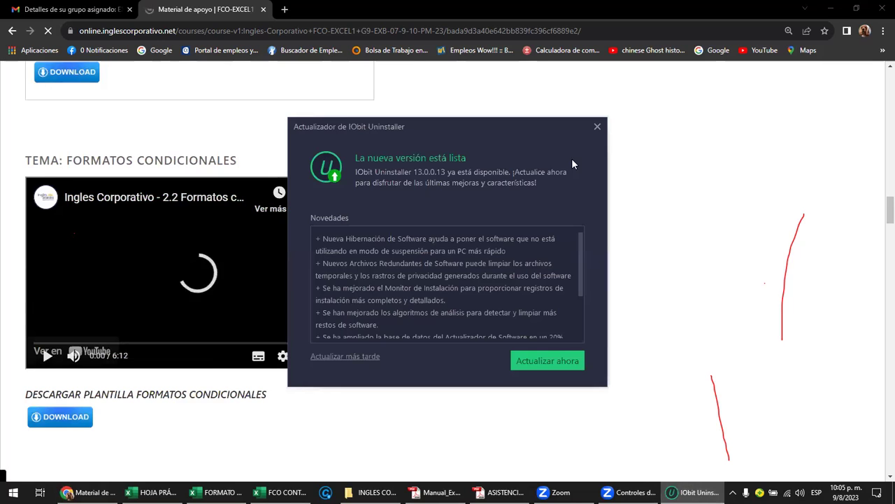
click(597, 127)
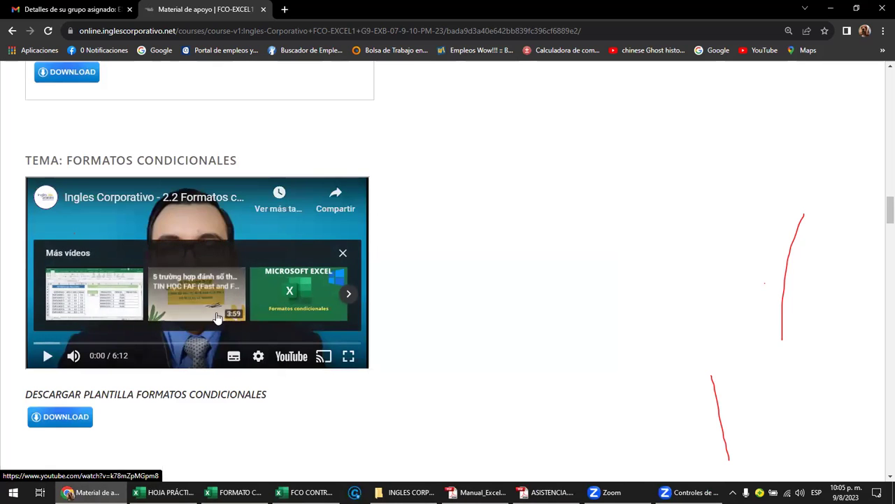
click(47, 357)
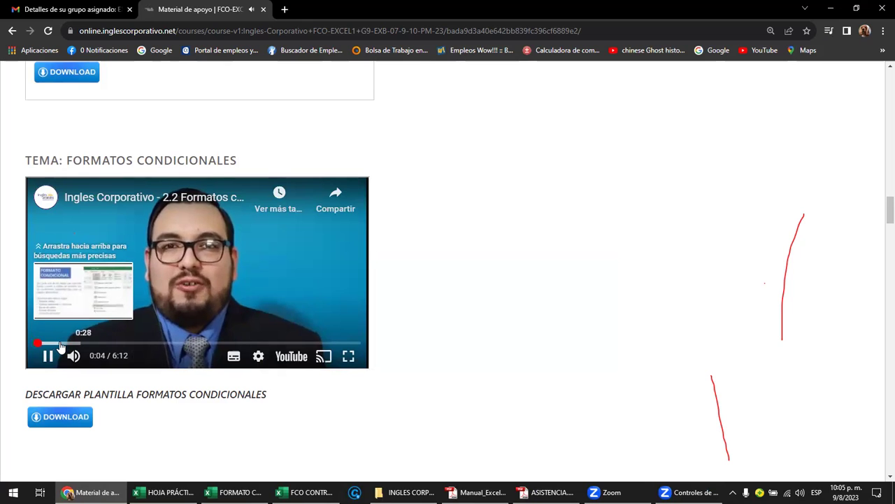
Skip through the video to about 5:38, pause it, and return to the FORMATO CONDICIONAL workbook
click(61, 345)
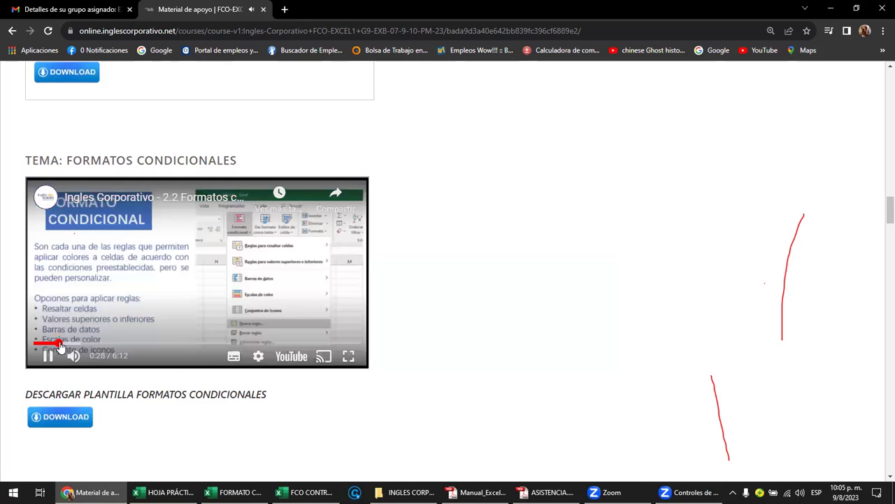
click(100, 344)
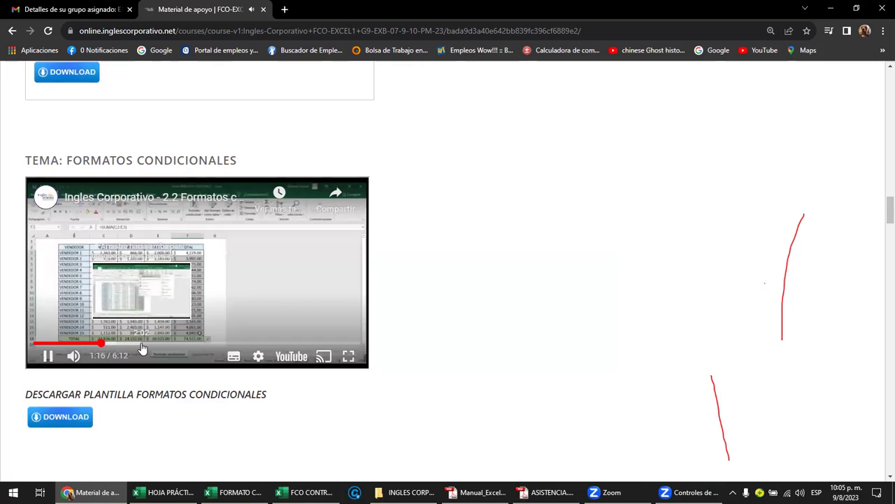
click(142, 344)
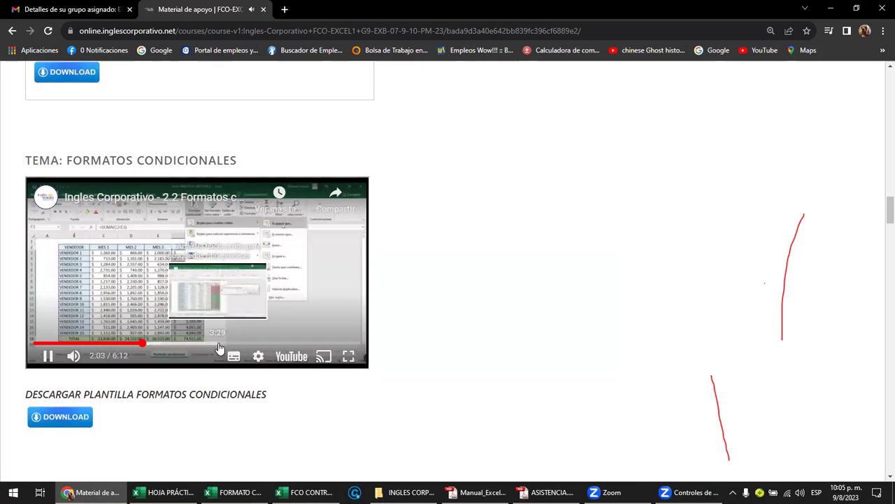
click(218, 344)
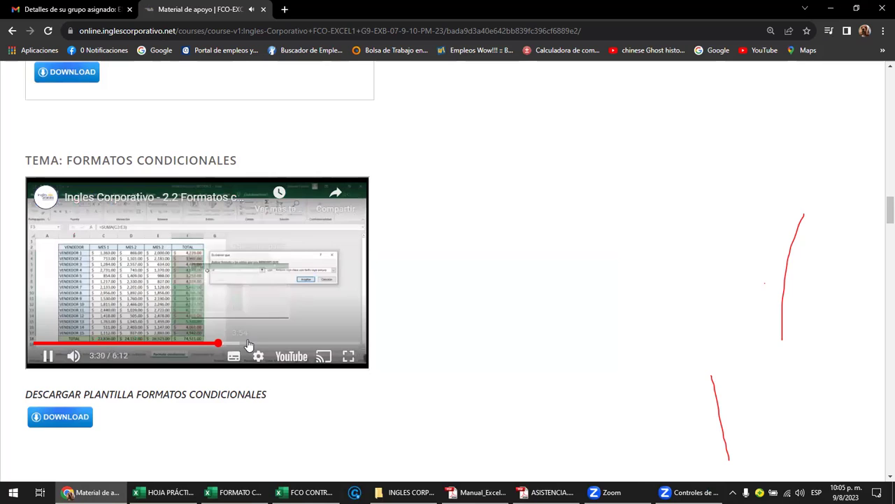
click(272, 343)
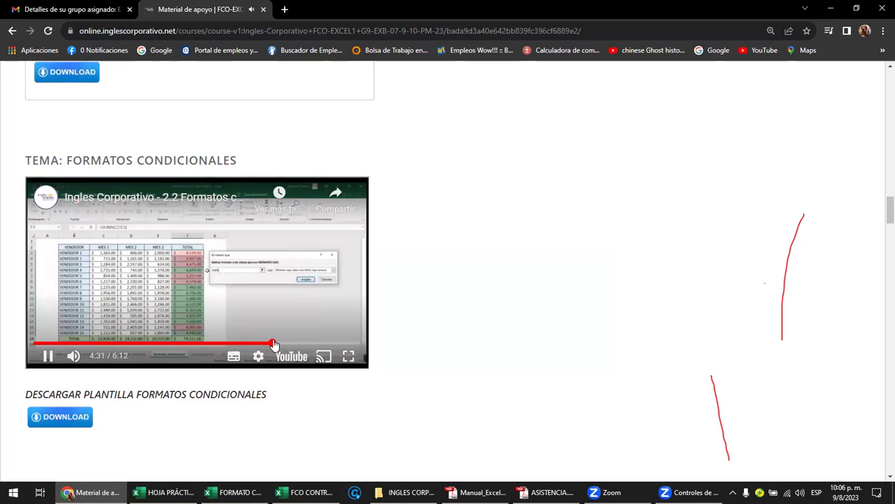
click(310, 343)
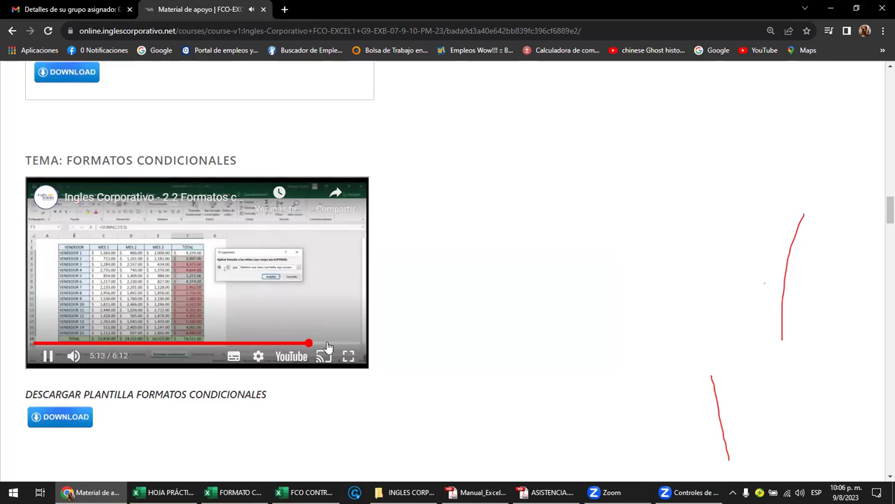
click(327, 344)
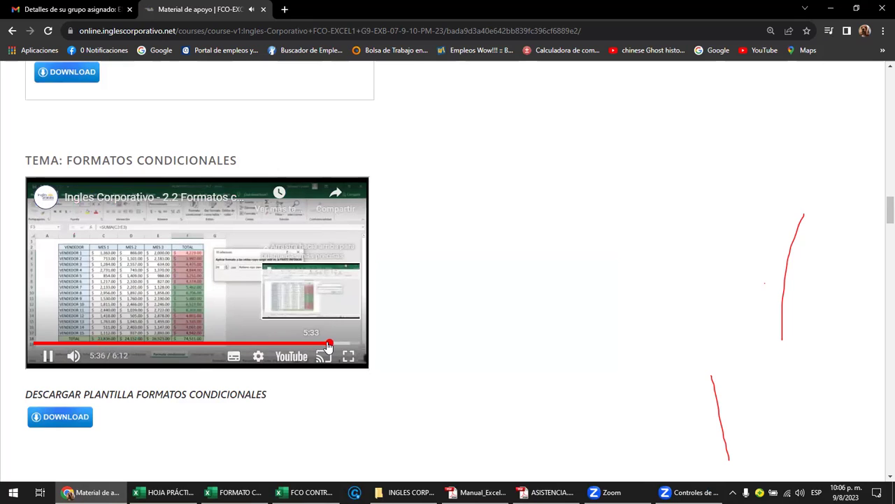
click(48, 356)
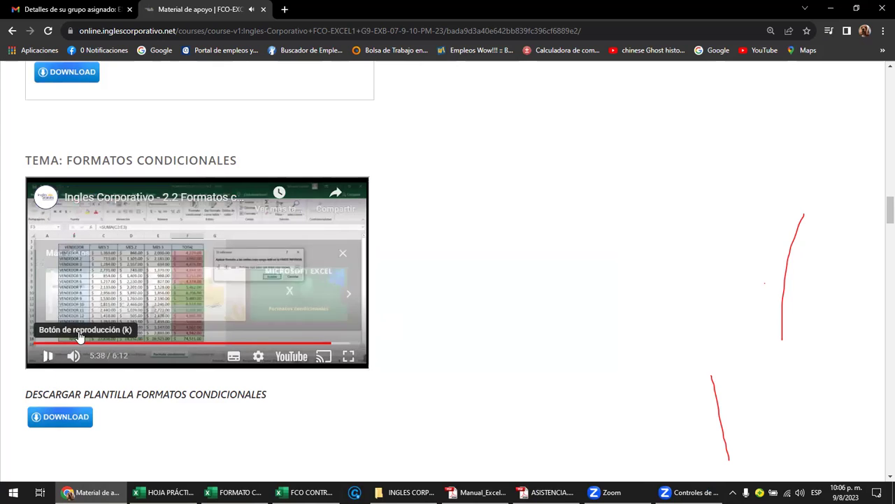
mouse_move(306, 492)
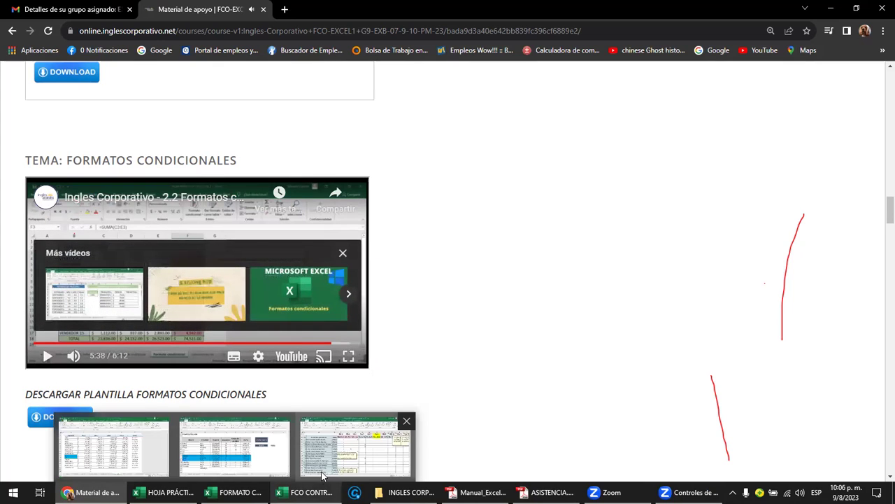
click(235, 448)
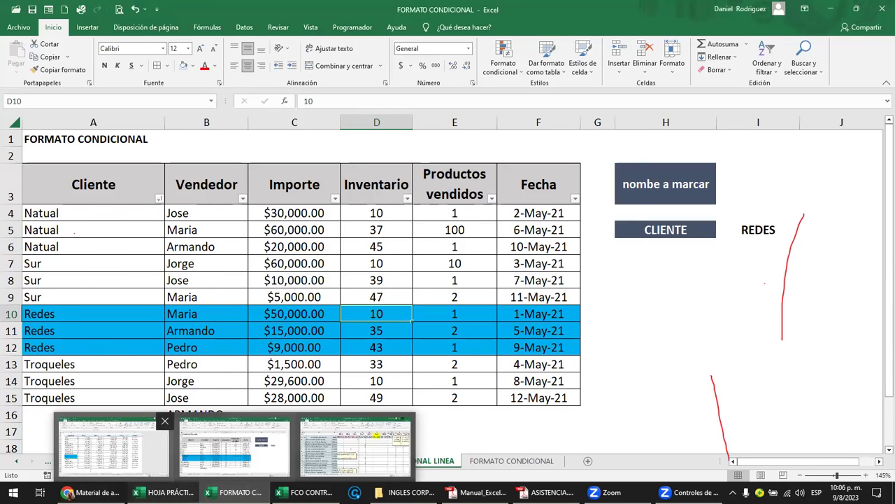
On HOJA PRÁCTICA, add solid blue data bars to MES 3 (E3:E18) and TOTAL (F3:F18)
click(112, 444)
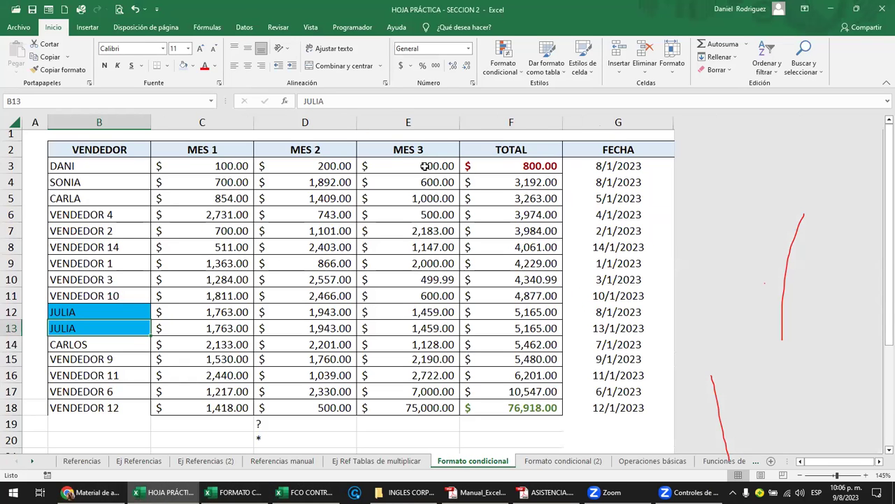
drag(424, 166, 400, 404)
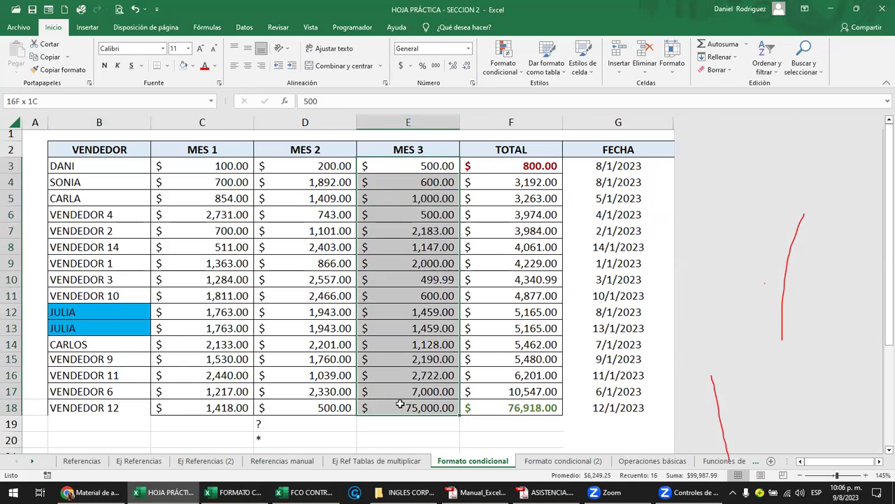
click(503, 67)
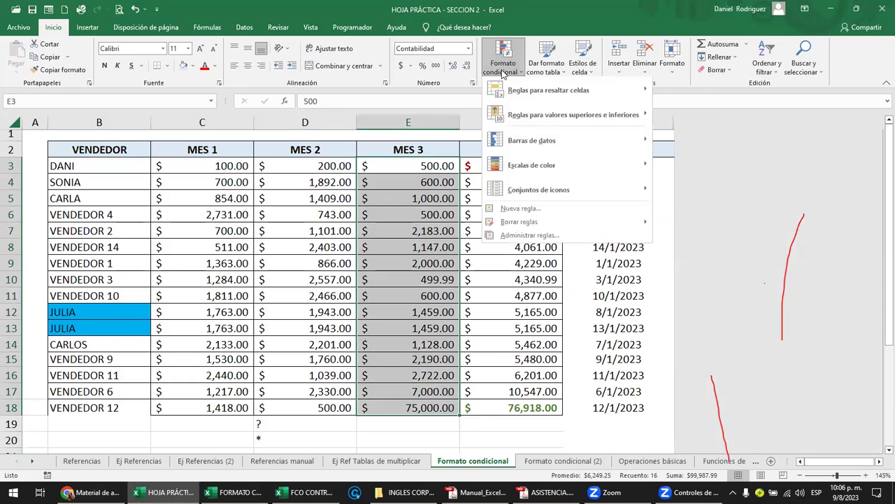
mouse_move(531, 142)
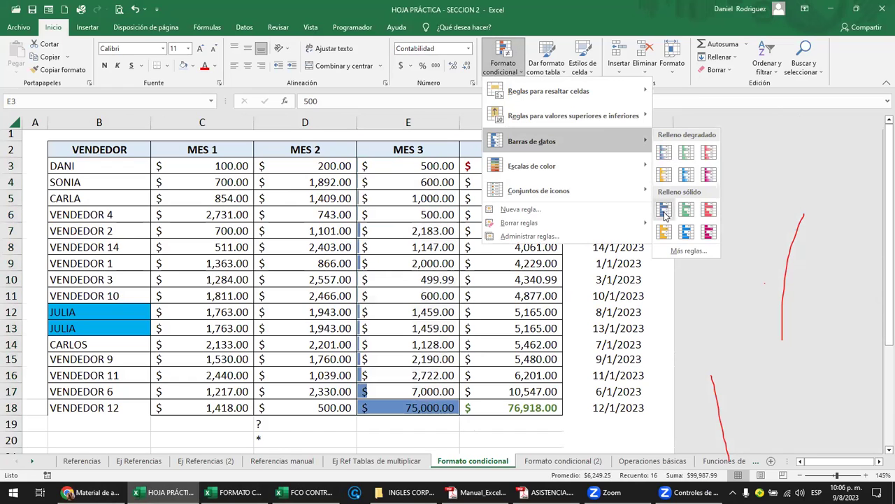
click(665, 211)
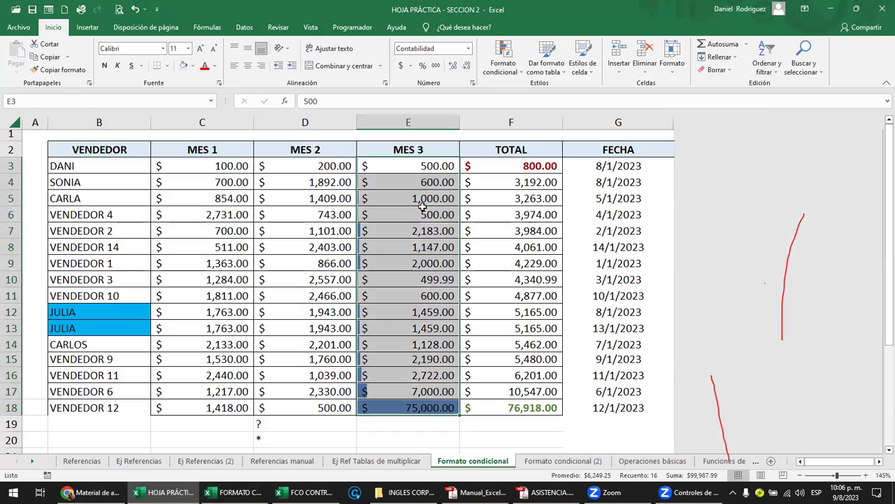
drag(540, 166, 531, 404)
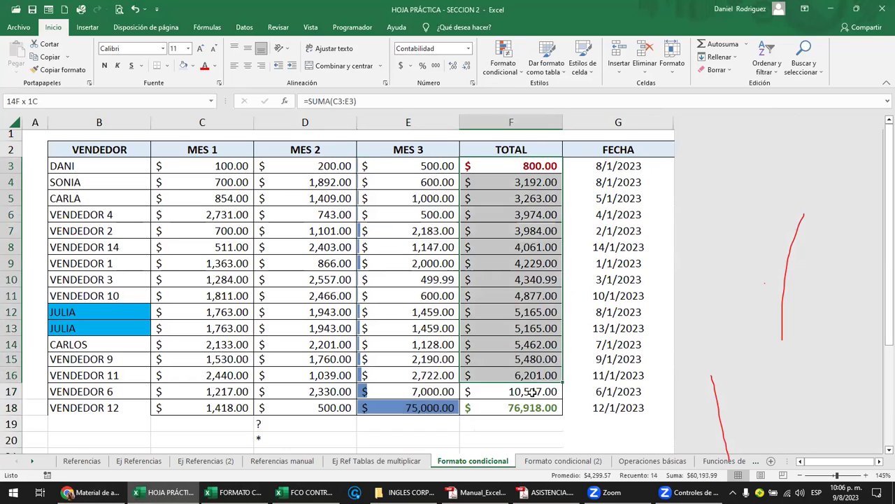
click(504, 60)
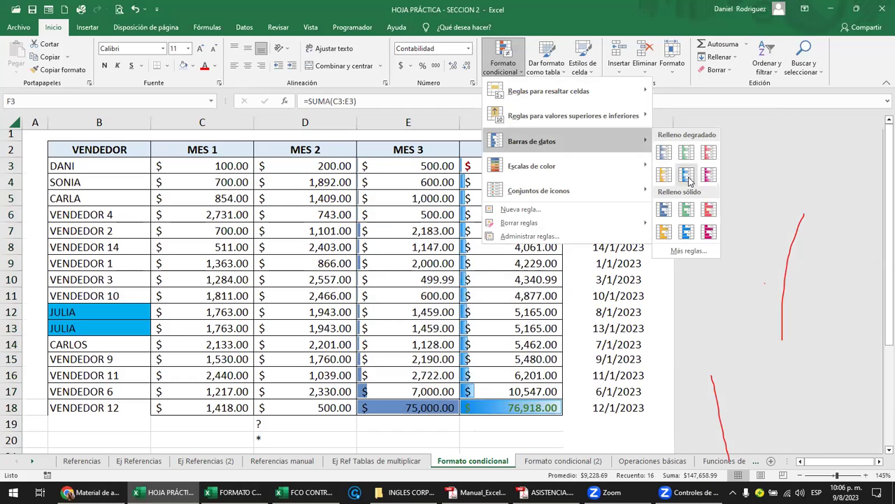
click(686, 233)
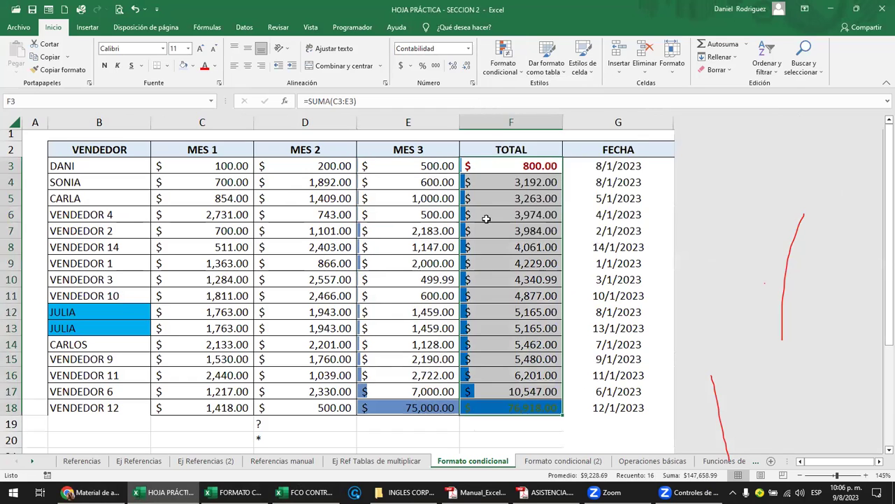
click(474, 183)
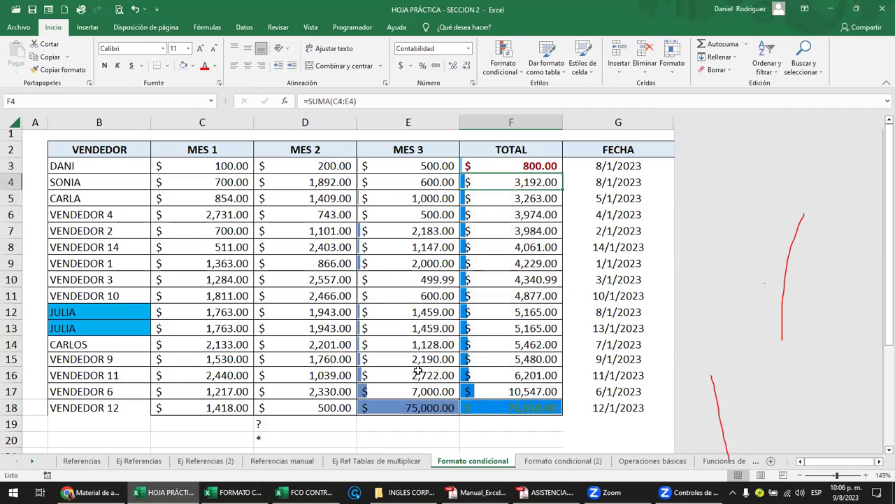